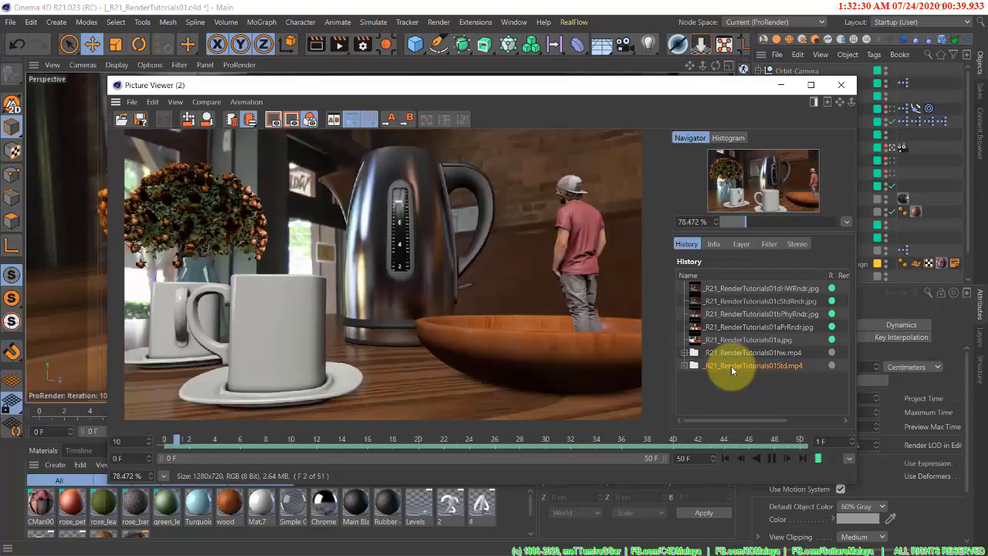
- Review the _R21_RenderTutorials01hw.mp4 animation and the _R21_RenderTutorials01a.jpg still in the Picture Viewer history
{"action": "left_click", "coordinate": [731, 357]}
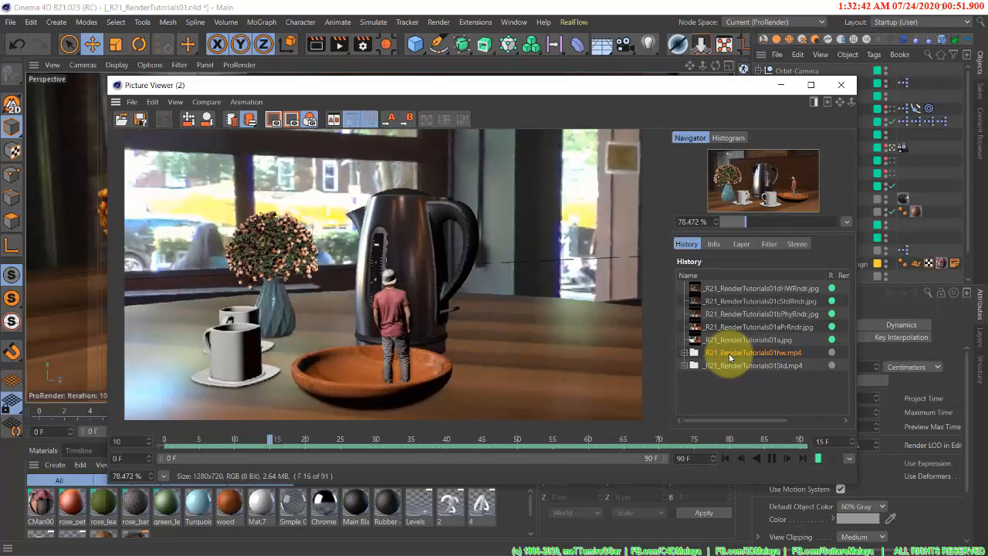
{"action": "left_click", "coordinate": [721, 341]}
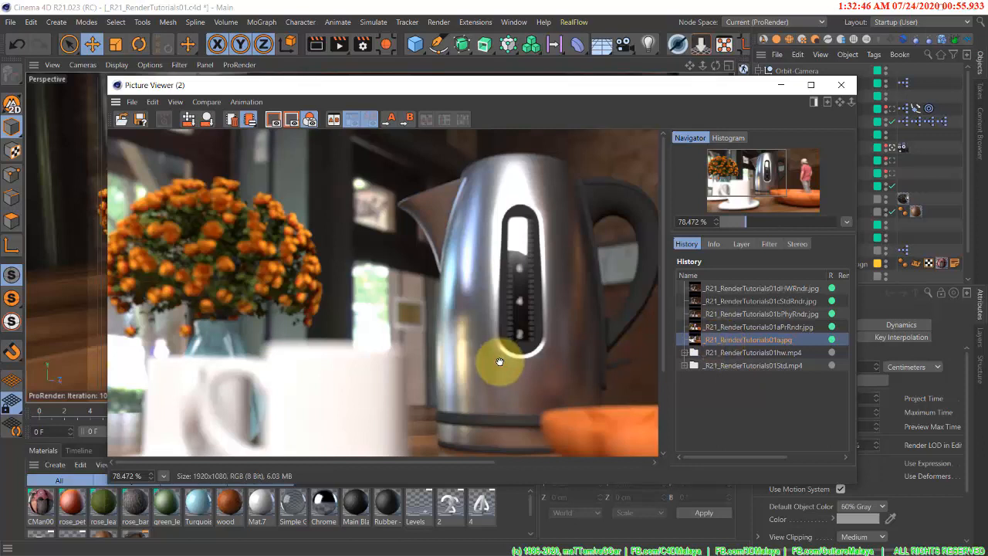
{"action": "scroll", "coordinate": [500, 360], "scroll_direction": "down", "scroll_amount": 2}
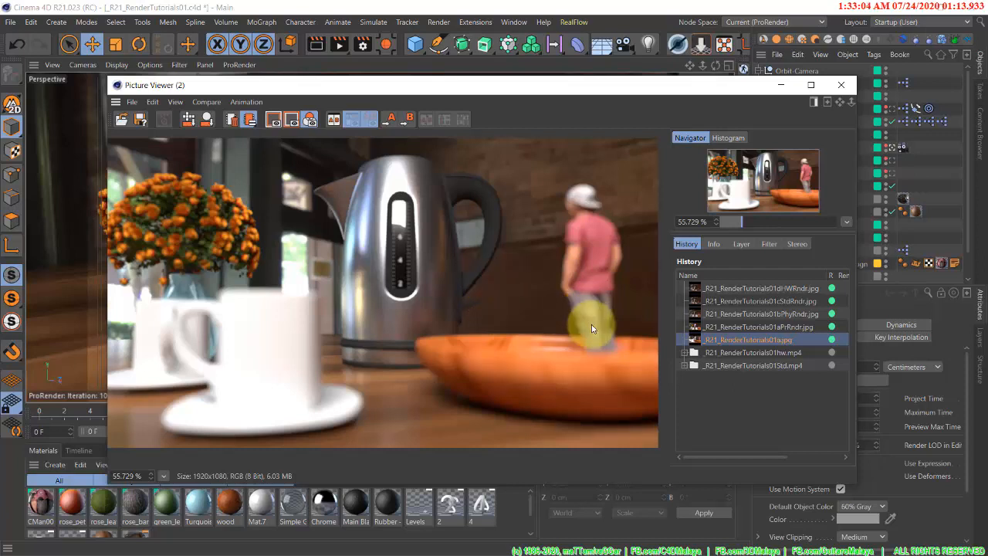
- Compare the ProRender still _R21_RenderTutorials01aPrRndr.jpg with the Physical render _R21_RenderTutorials01bPhyRndr.jpg, switching back and forth between them
{"action": "left_click", "coordinate": [710, 327]}
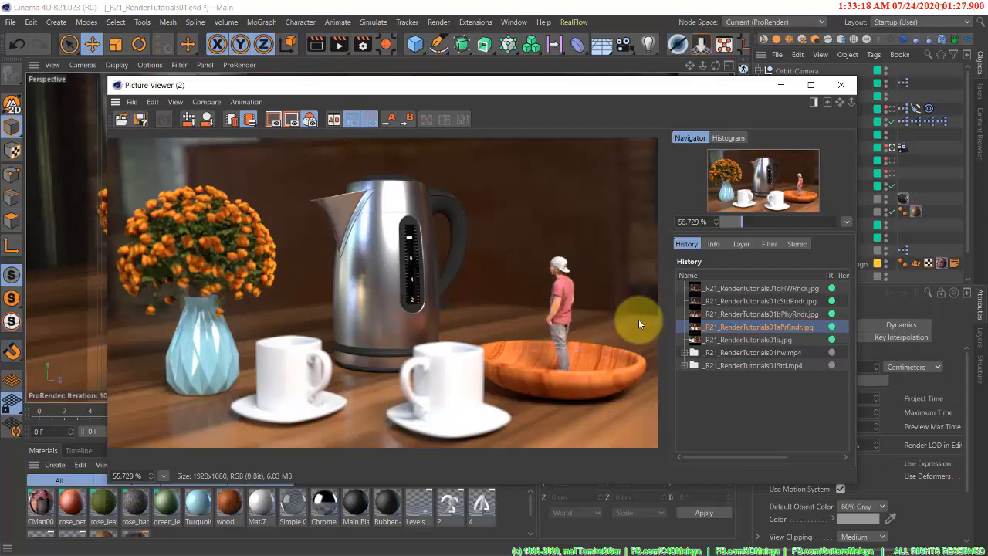
{"action": "left_click", "coordinate": [718, 315]}
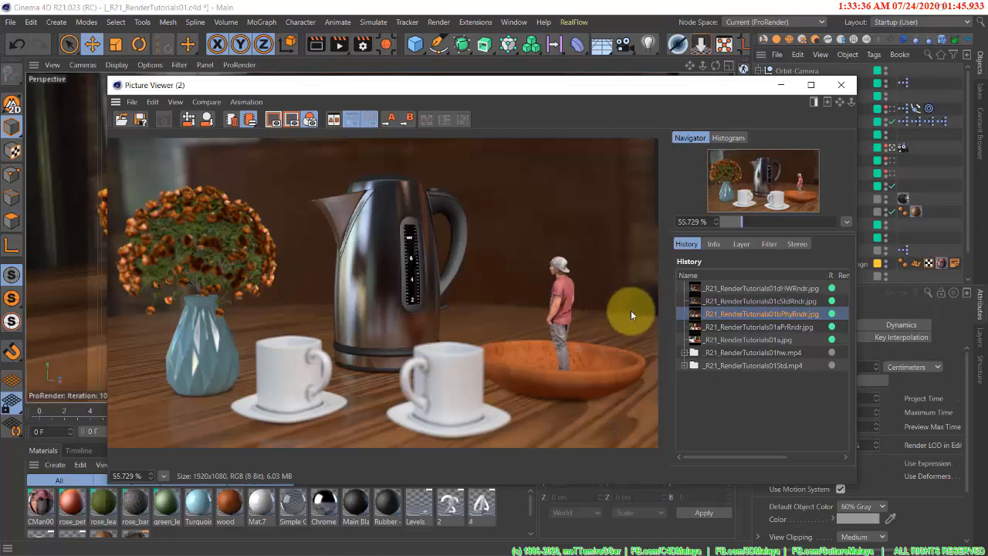
{"action": "left_click", "coordinate": [731, 328]}
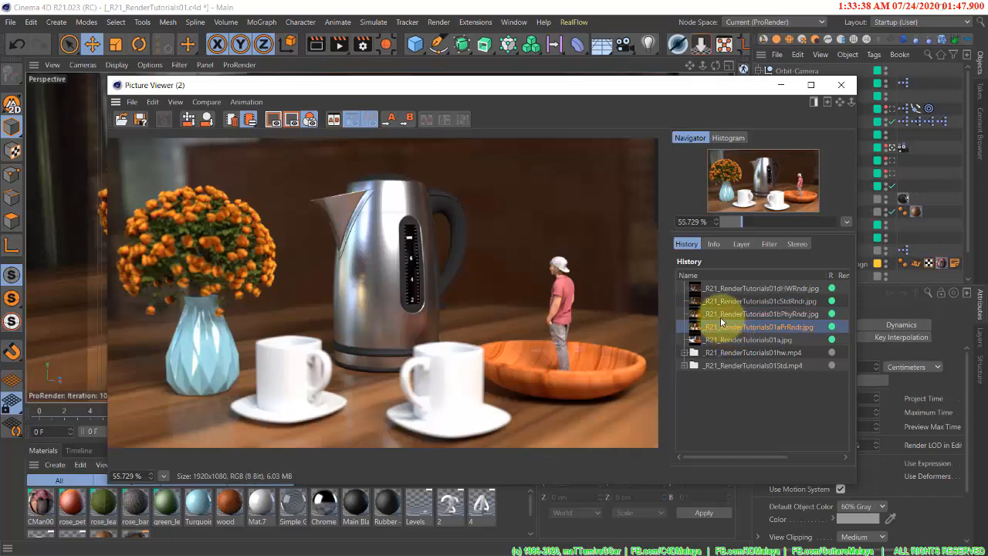
{"action": "left_click", "coordinate": [720, 315]}
{"action": "left_click", "coordinate": [721, 327]}
{"action": "left_click", "coordinate": [721, 315]}
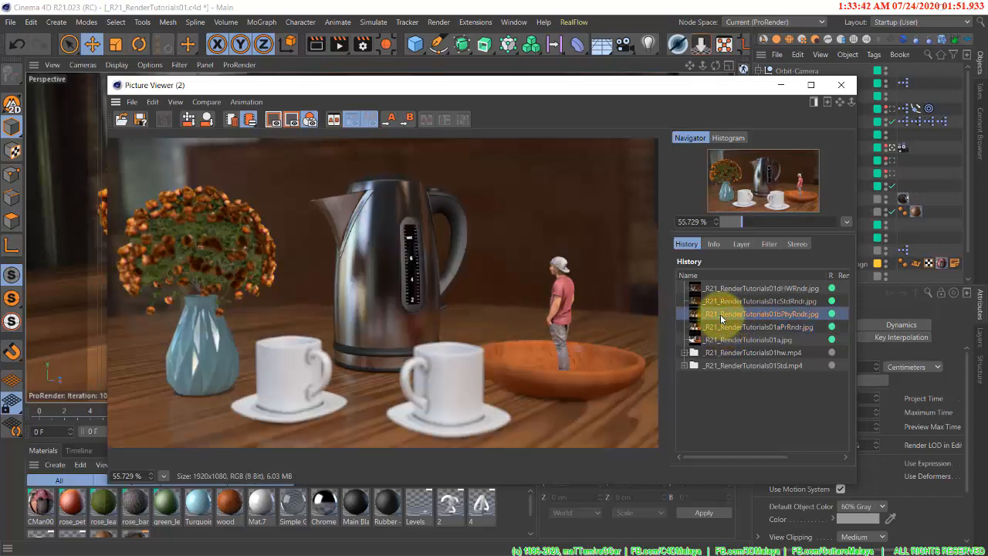
- Compare the Standard render _R21_RenderTutorials01cStdRndr.jpg with the Physical render _R21_RenderTutorials01bPhyRndr.jpg by alternating between them
{"action": "left_click", "coordinate": [718, 303]}
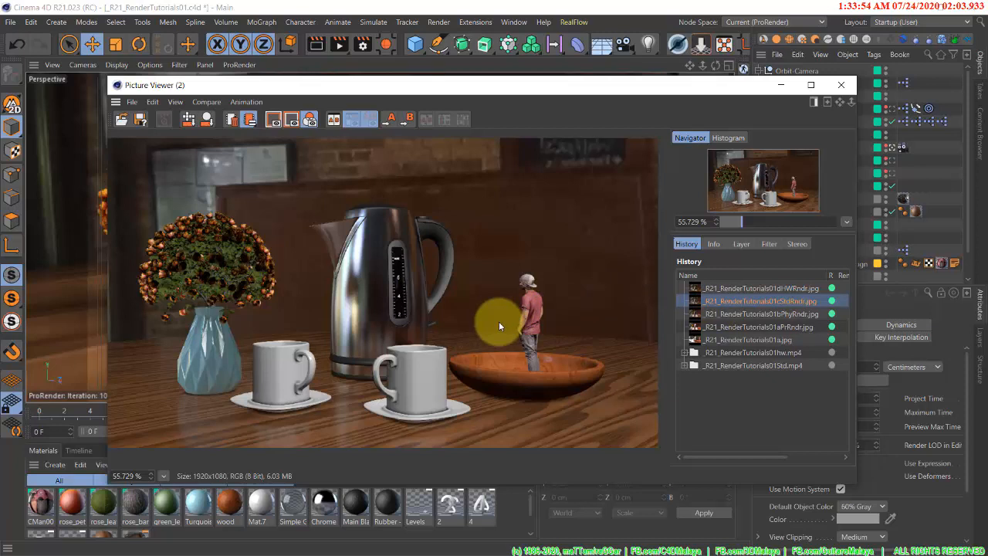
{"action": "left_click", "coordinate": [716, 317]}
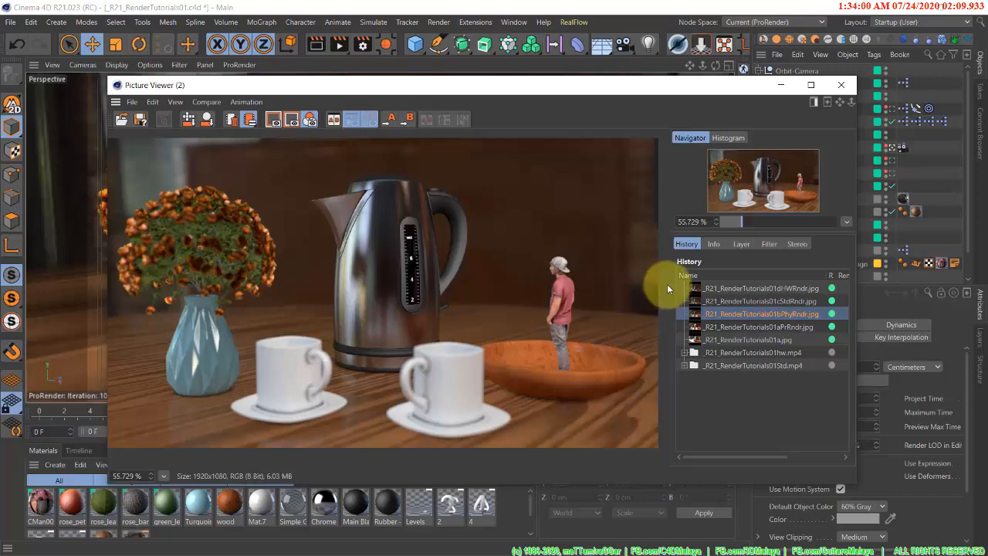
{"action": "left_click", "coordinate": [704, 301]}
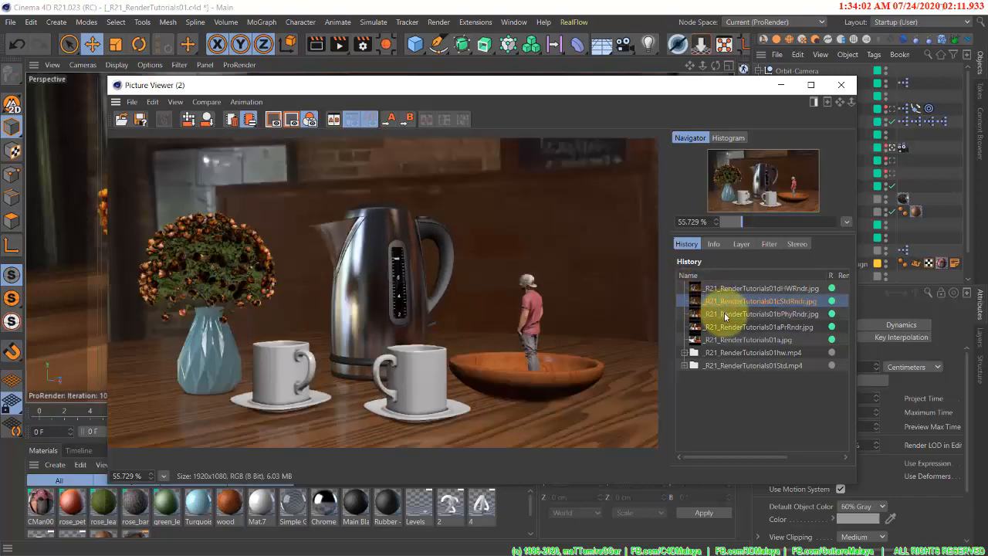
{"action": "left_click", "coordinate": [724, 315]}
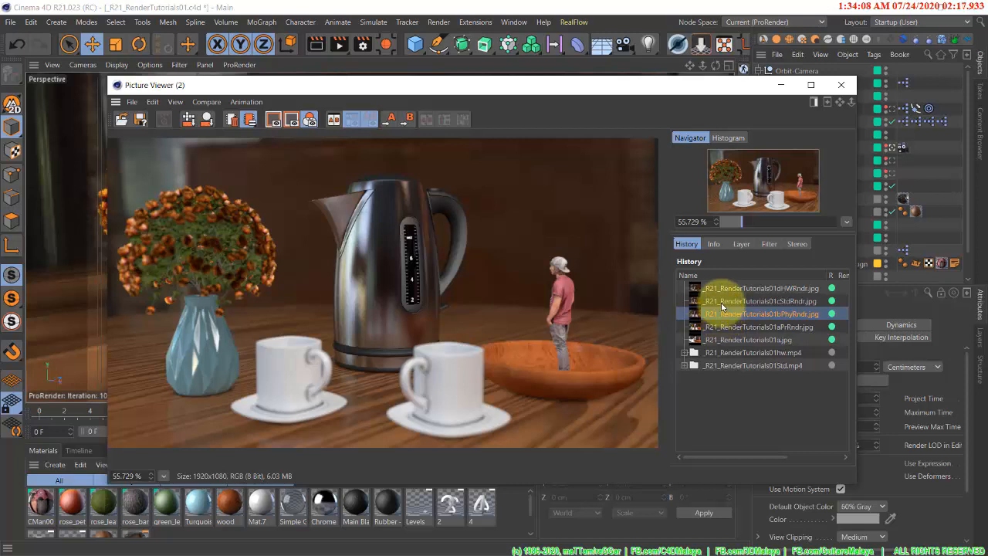
{"action": "left_click", "coordinate": [723, 301]}
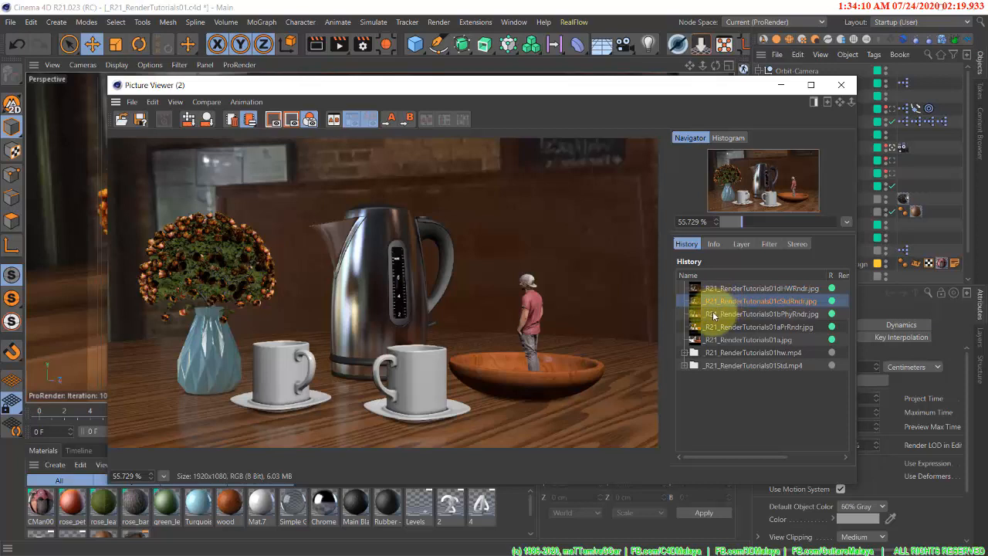
{"action": "left_click", "coordinate": [714, 314]}
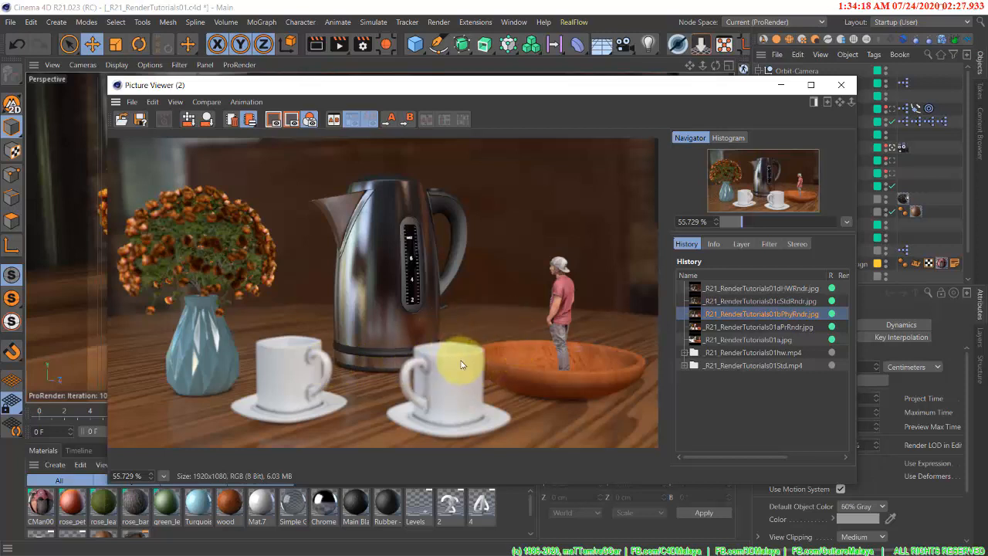
{"action": "left_click", "coordinate": [704, 303]}
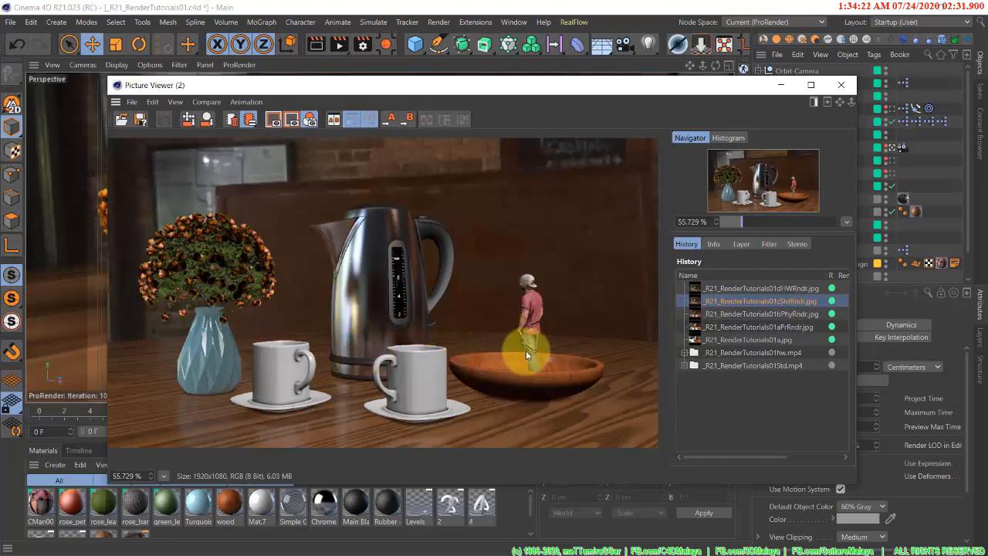
- Compare the hardware render _R21_RenderTutorials01dHWRndr.jpg with the Standard render _R21_RenderTutorials01cStdRndr.jpg, and minimize the Picture Viewer
{"action": "left_click", "coordinate": [719, 290]}
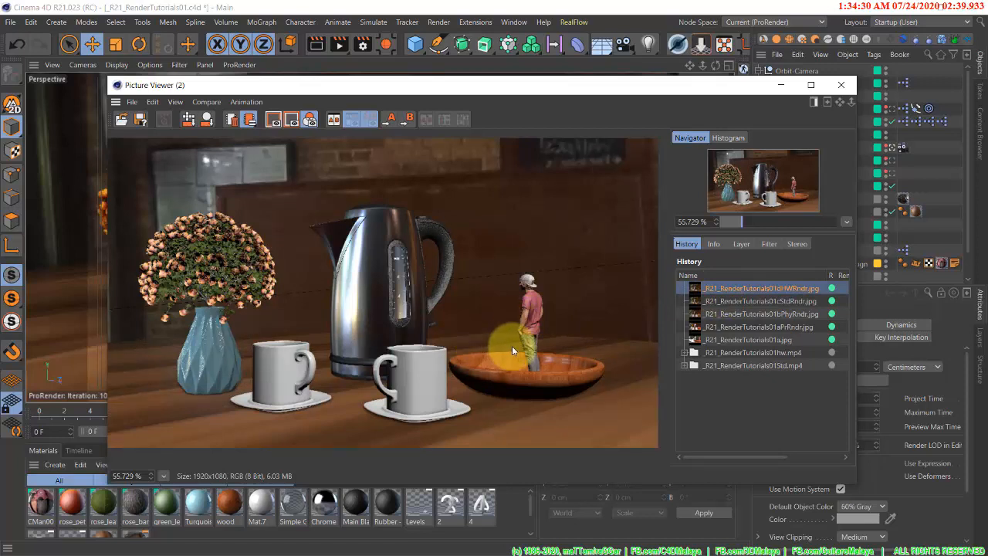
{"action": "left_click", "coordinate": [726, 301]}
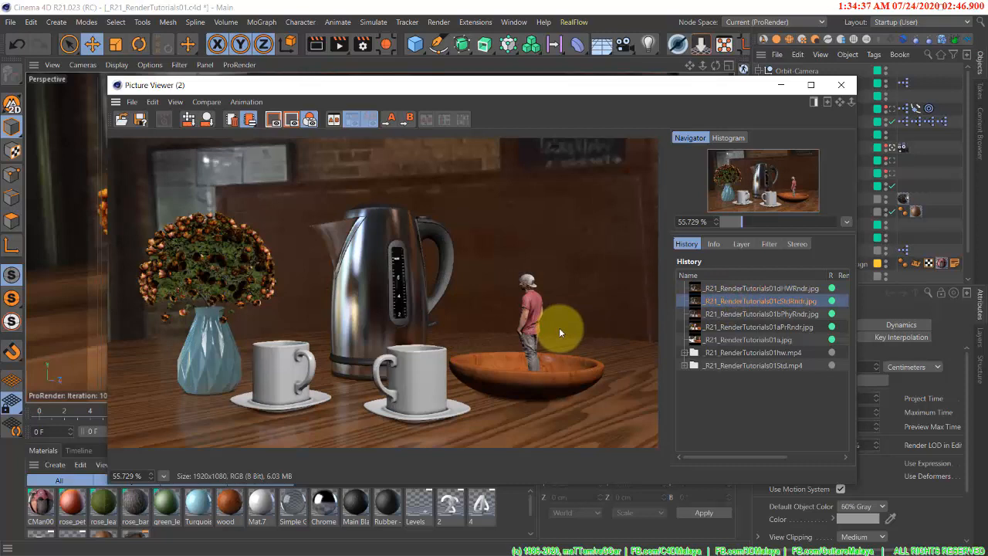
{"action": "left_click", "coordinate": [726, 290]}
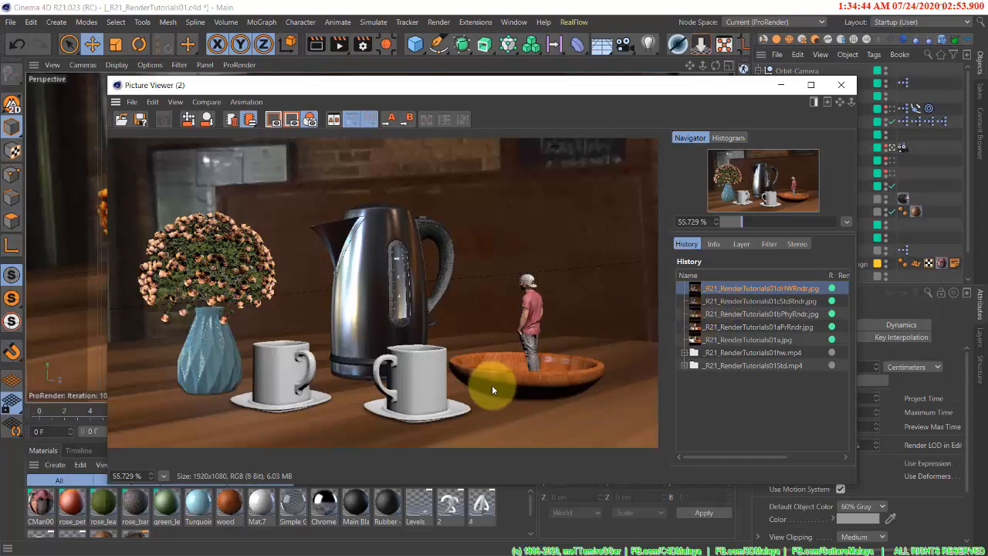
{"action": "left_click", "coordinate": [726, 301]}
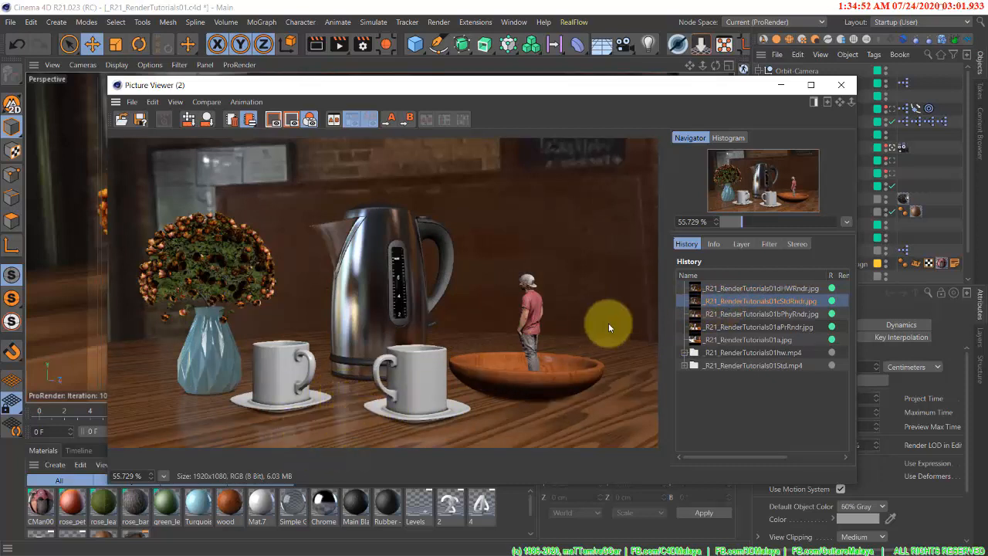
{"action": "left_click", "coordinate": [716, 289]}
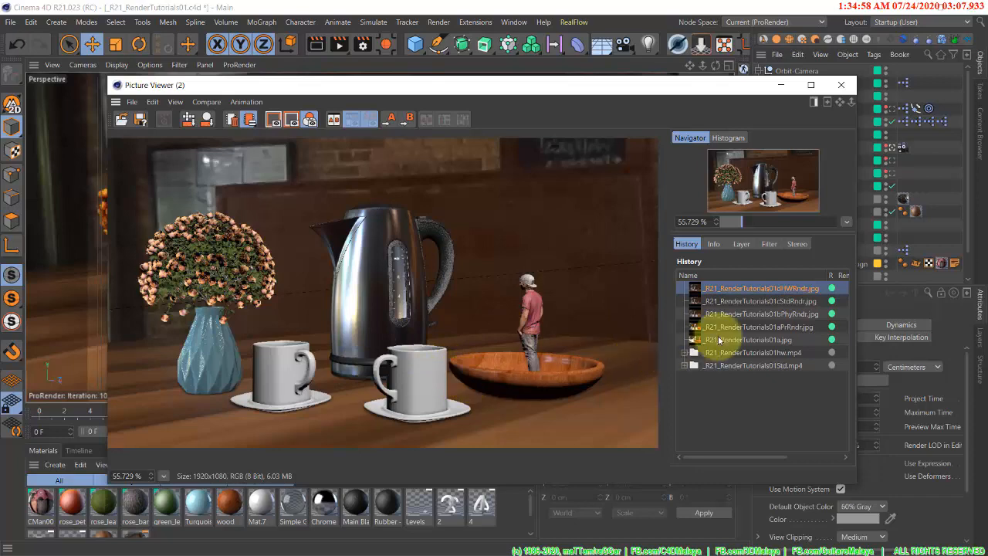
{"action": "left_click", "coordinate": [781, 85]}
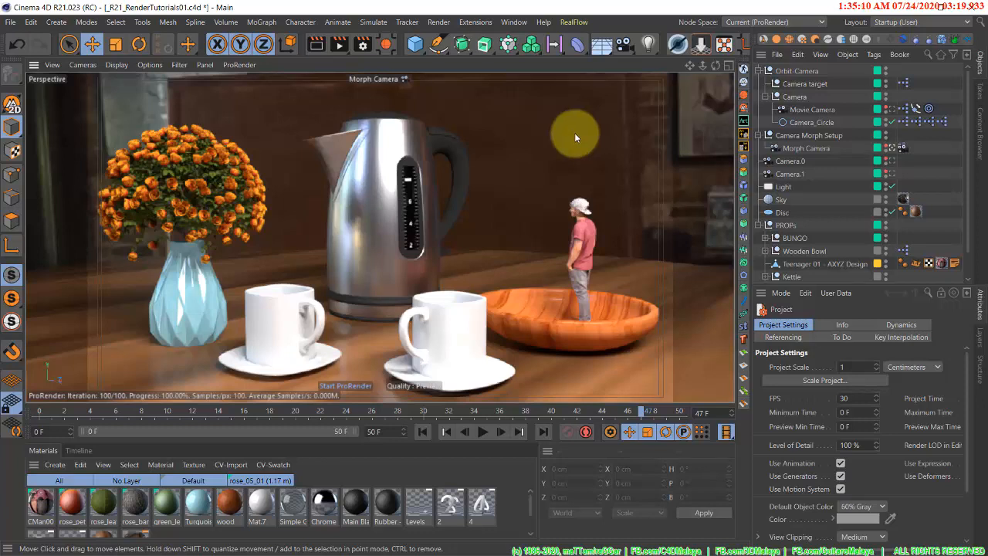
- Examine the viewport's ProRender commands, its display options and the available renderers in the render settings
{"action": "left_click", "coordinate": [249, 65]}
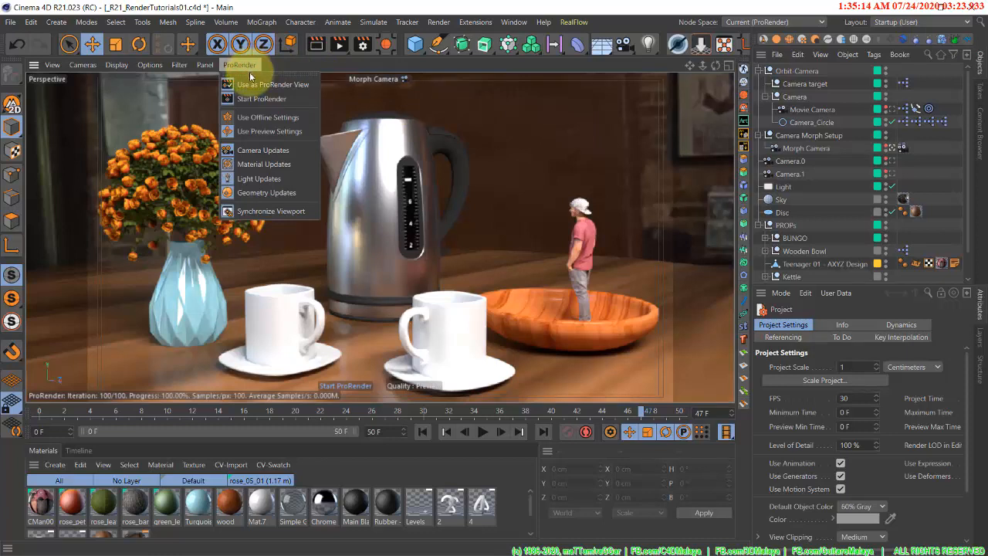
{"action": "left_click", "coordinate": [377, 61]}
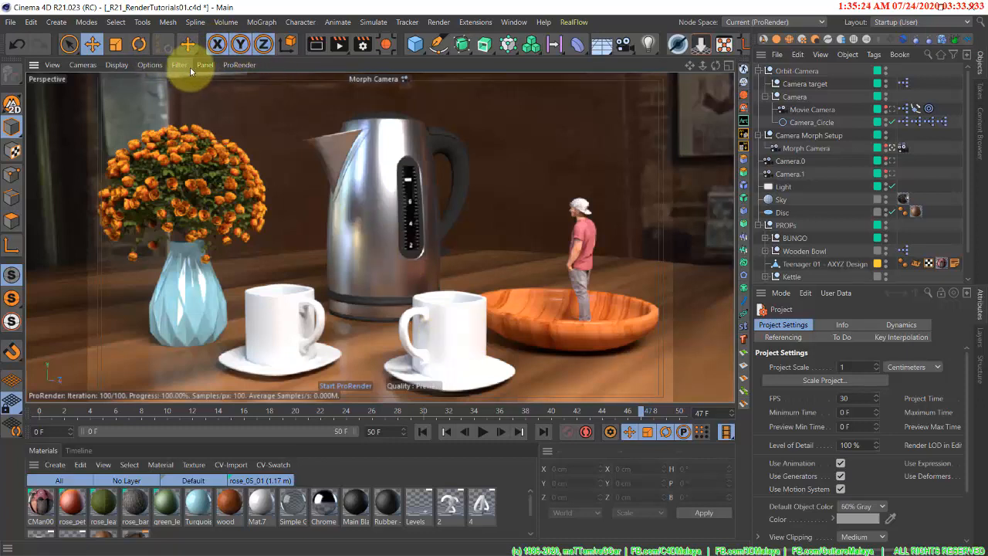
{"action": "left_click", "coordinate": [149, 65]}
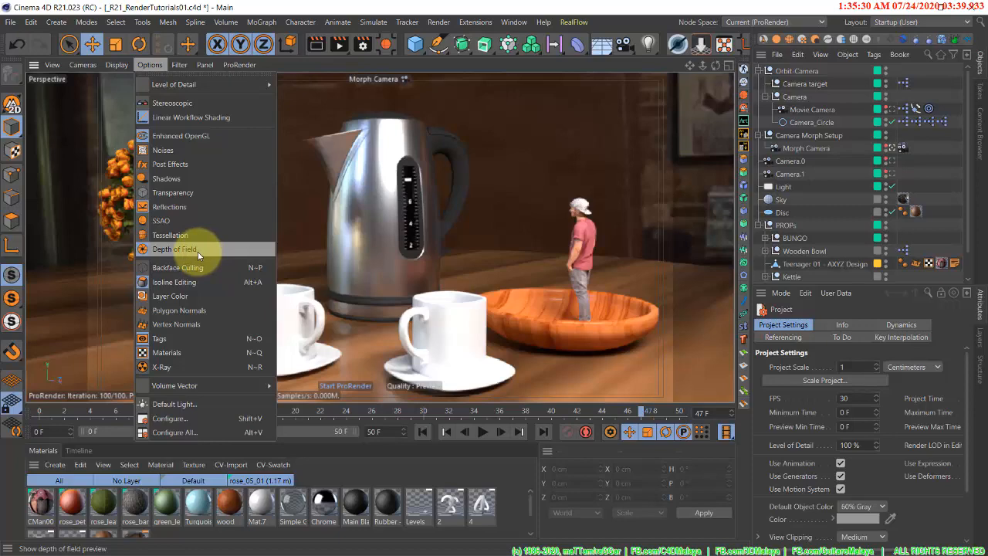
{"action": "left_click", "coordinate": [449, 65]}
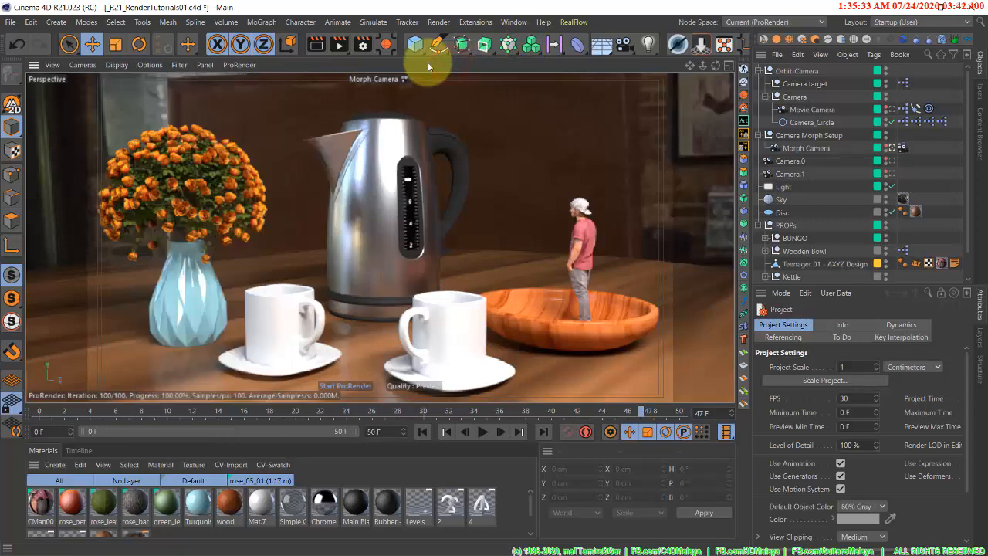
{"action": "left_click", "coordinate": [362, 46]}
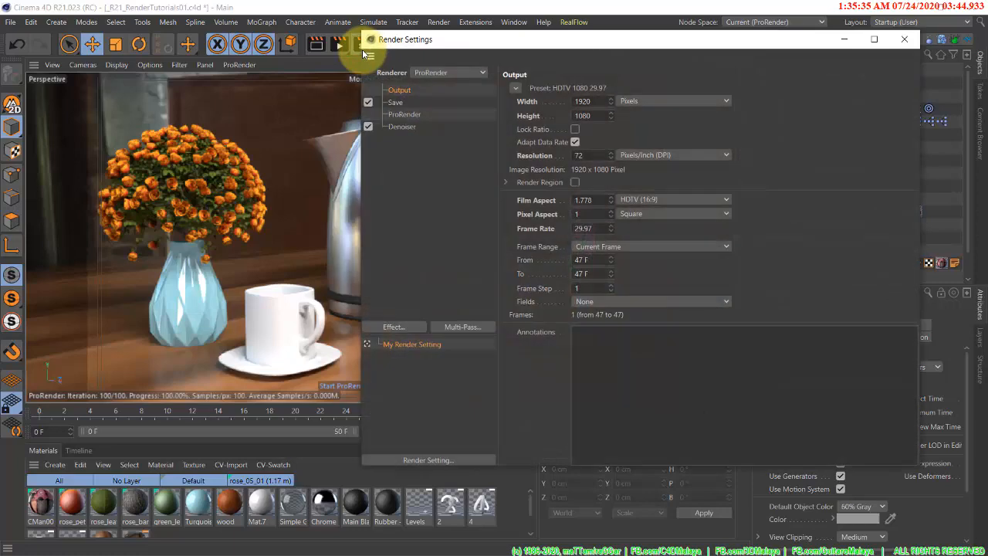
{"action": "left_click", "coordinate": [438, 73]}
{"action": "left_click", "coordinate": [512, 69]}
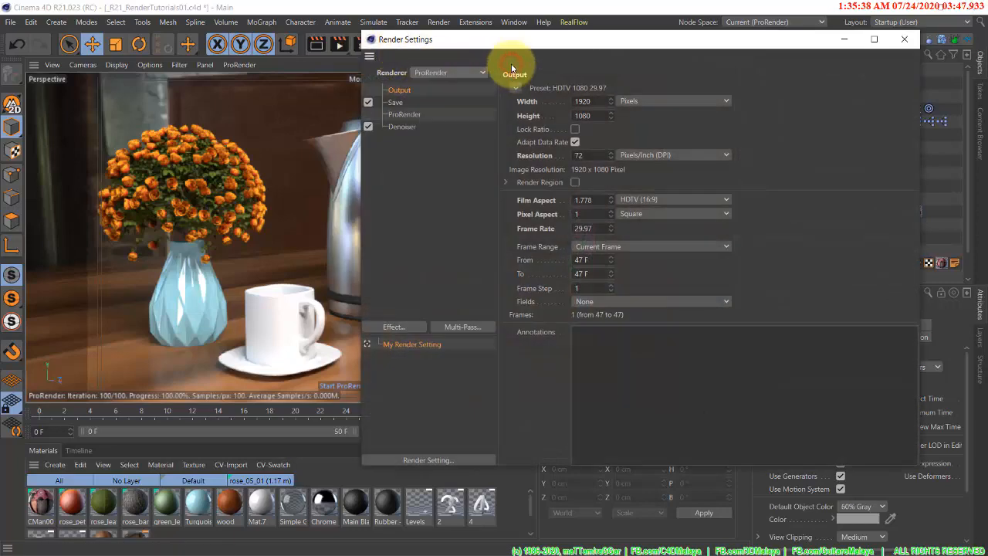
{"action": "left_click", "coordinate": [900, 42]}
- Stop the ProRender preview in the perspective viewport and create a new empty project
{"action": "left_click", "coordinate": [236, 66]}
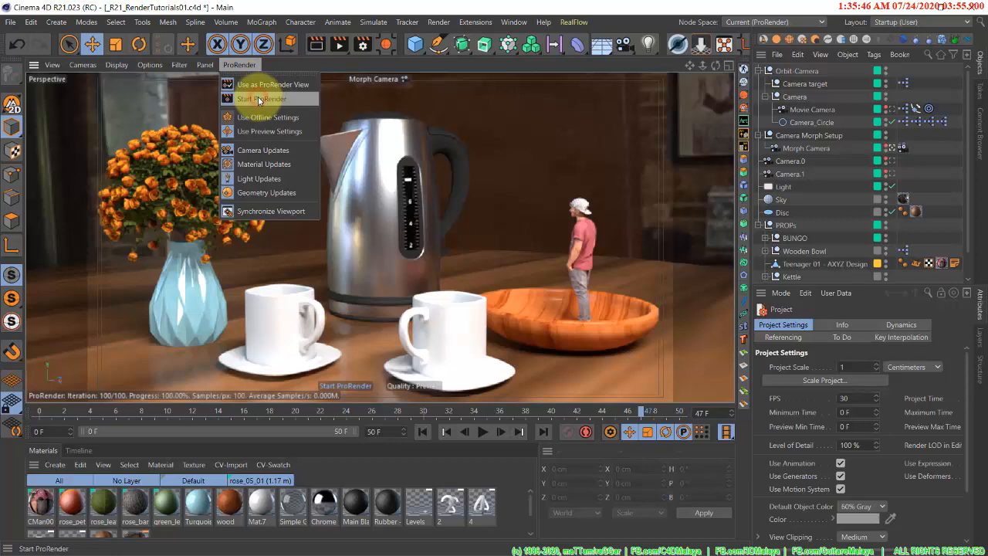
{"action": "left_click", "coordinate": [258, 98]}
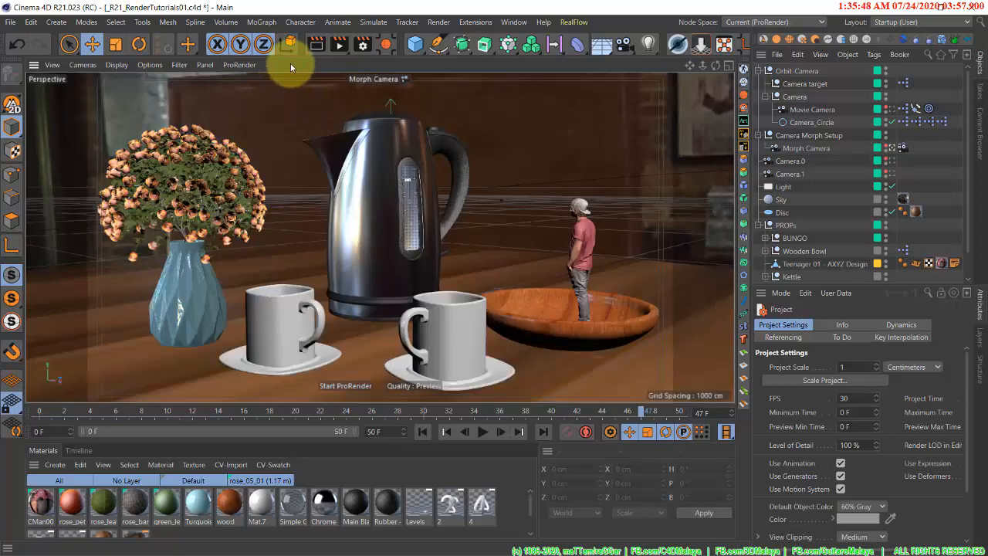
{"action": "left_click", "coordinate": [10, 23]}
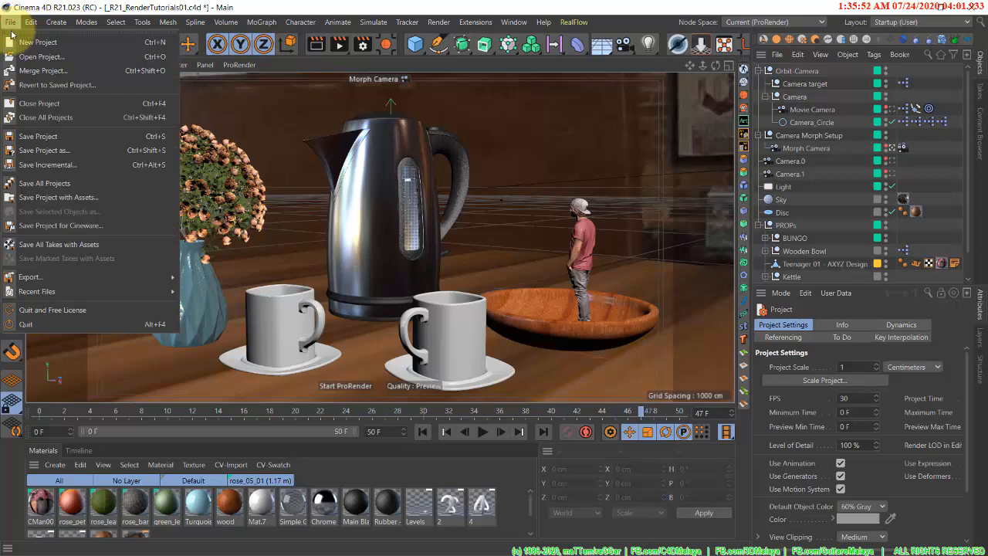
{"action": "left_click", "coordinate": [23, 42]}
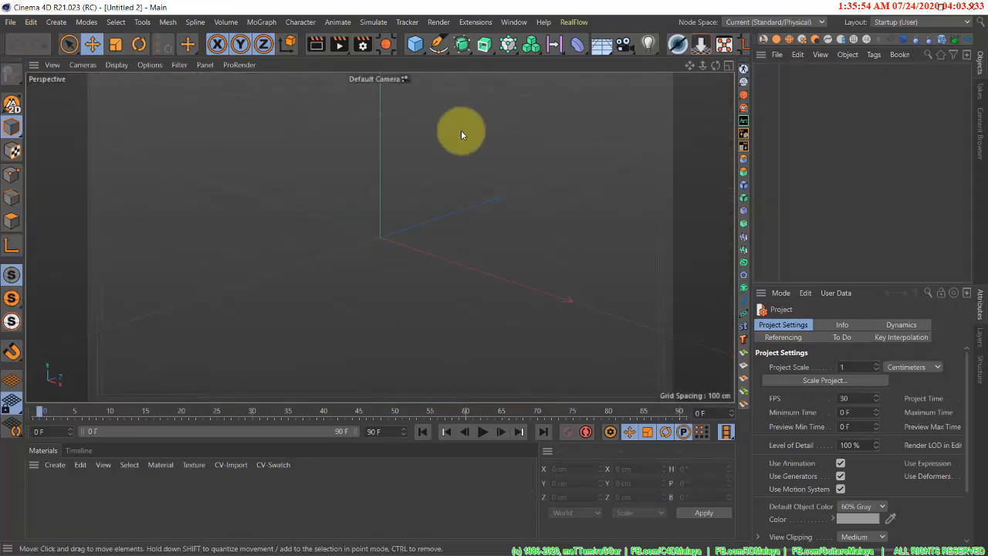
- Open the Content Browser and collapse the Plants folder under the 3D Objects Vol2 presets
{"action": "left_click", "coordinate": [515, 24]}
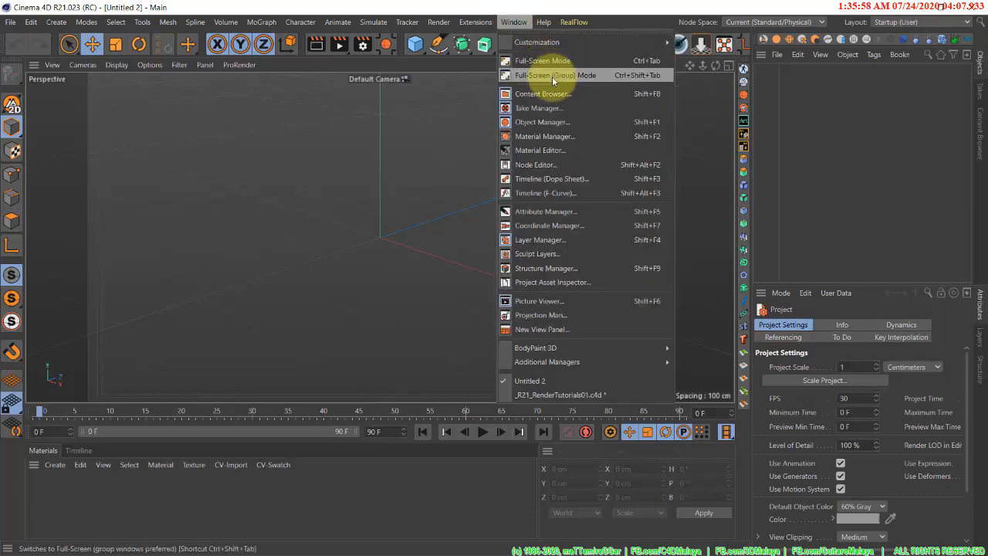
{"action": "left_click", "coordinate": [578, 94]}
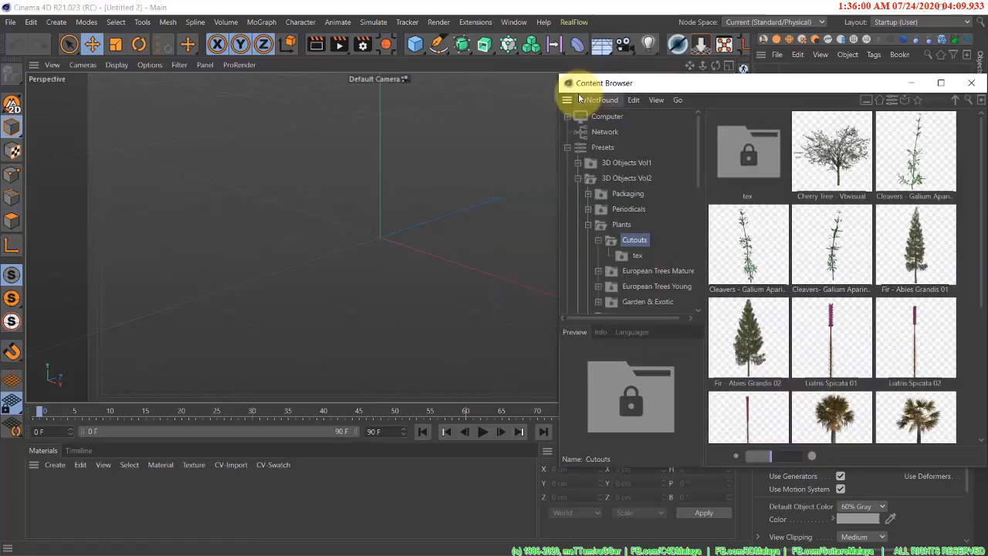
{"action": "left_click", "coordinate": [585, 225]}
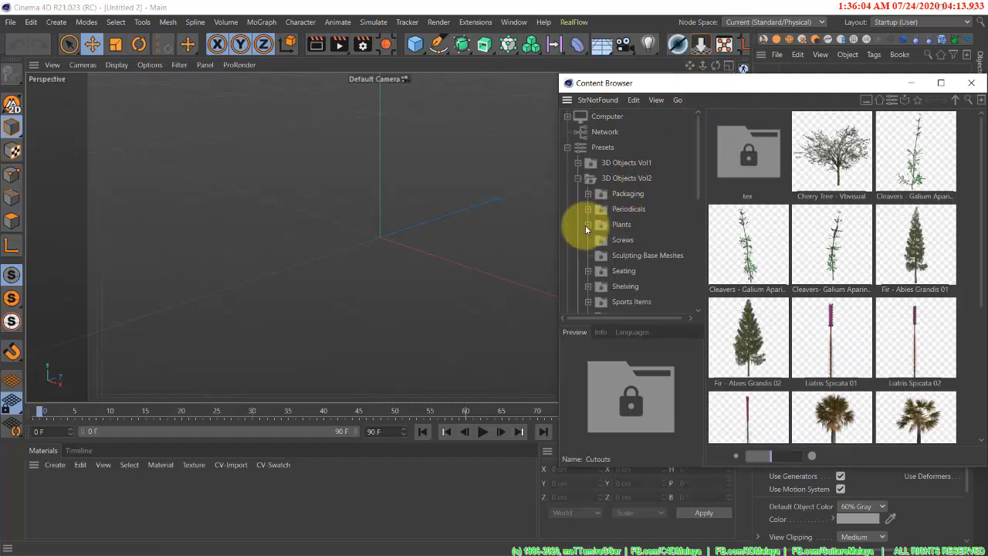
- Add a Disc primitive to the new scene
{"action": "left_click", "coordinate": [416, 48]}
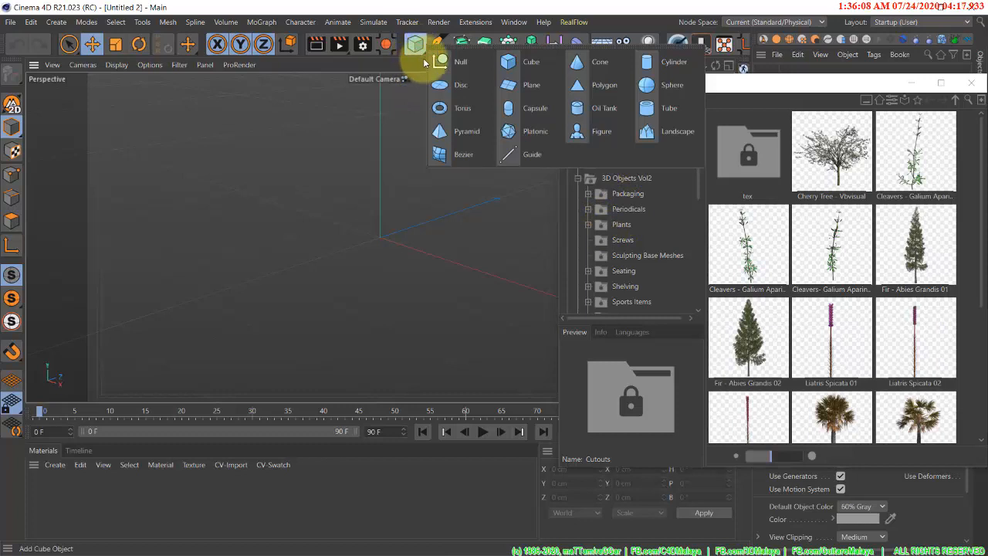
{"action": "left_click", "coordinate": [457, 86]}
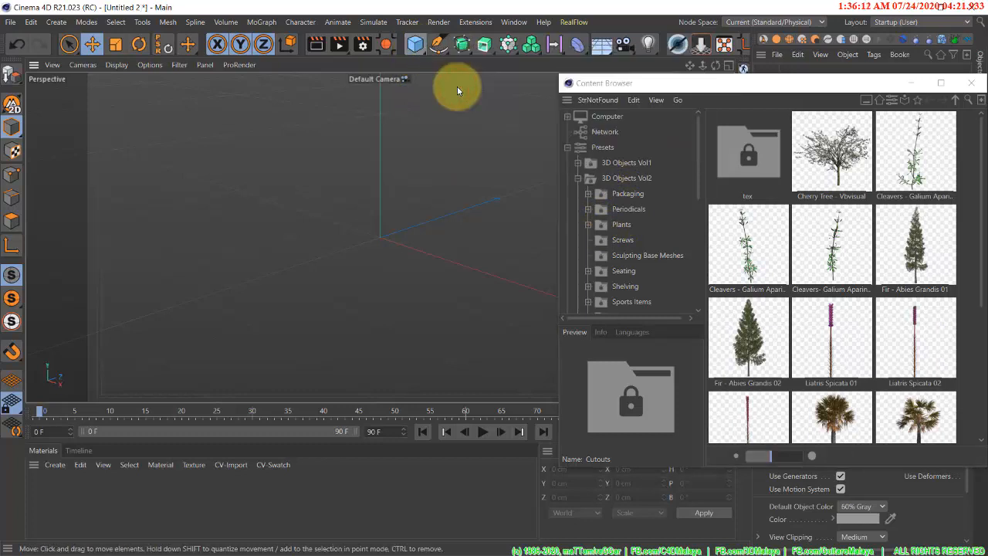
- Enlarge the disc uniformly to about 1787 cm across so that it forms a wide floor
{"action": "left_click_drag", "start_coordinate": [432, 259], "coordinate": [495, 278]}
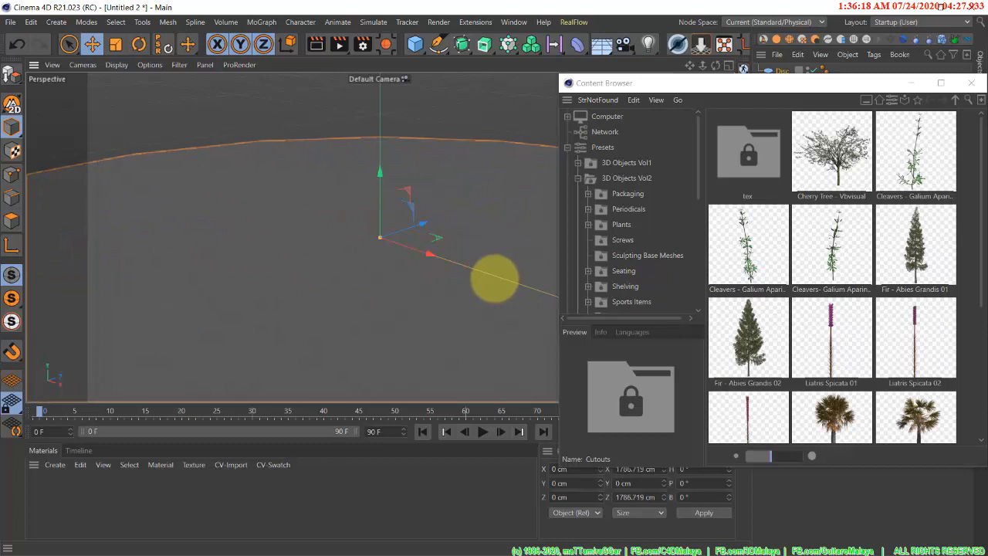
- Add the Kettle preset from the Appliances folder of 3D Objects Vol1 to the scene at the origin
{"action": "left_click", "coordinate": [579, 178]}
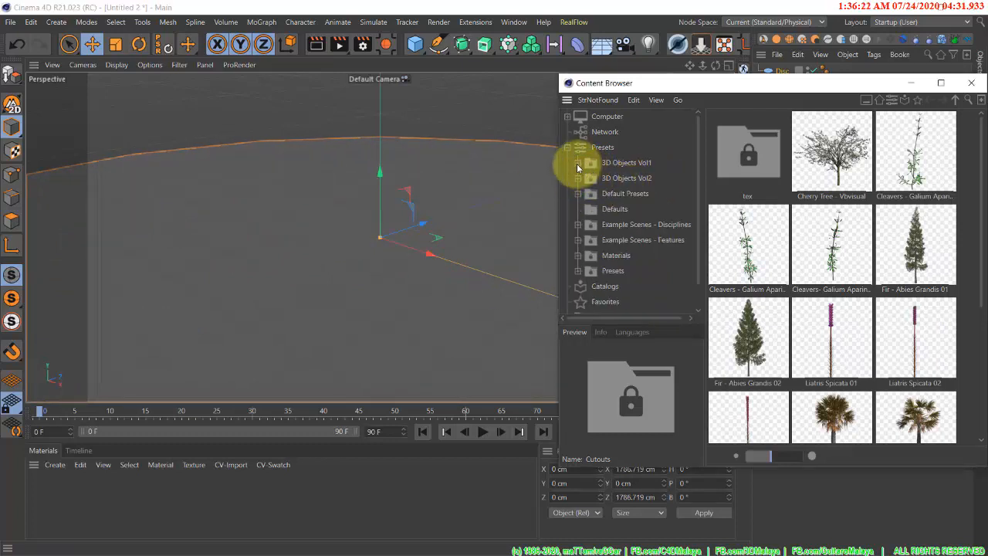
{"action": "left_click", "coordinate": [579, 164]}
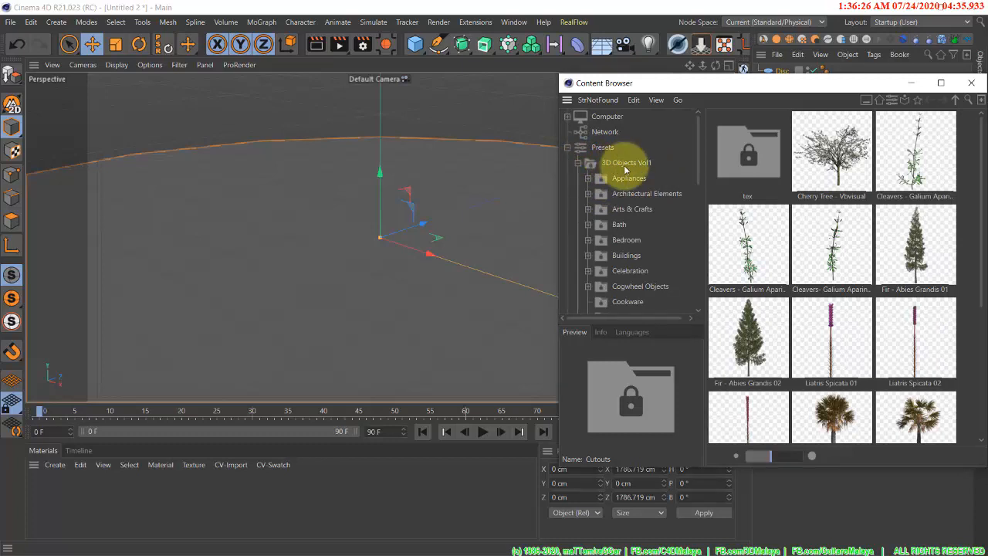
{"action": "left_click", "coordinate": [626, 163]}
{"action": "left_click", "coordinate": [603, 146]}
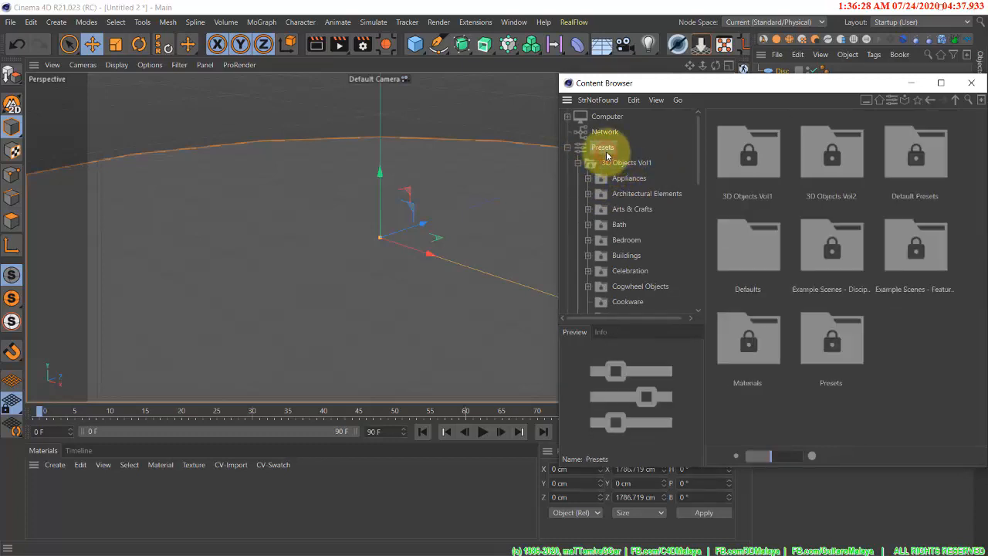
{"action": "left_click", "coordinate": [618, 165]}
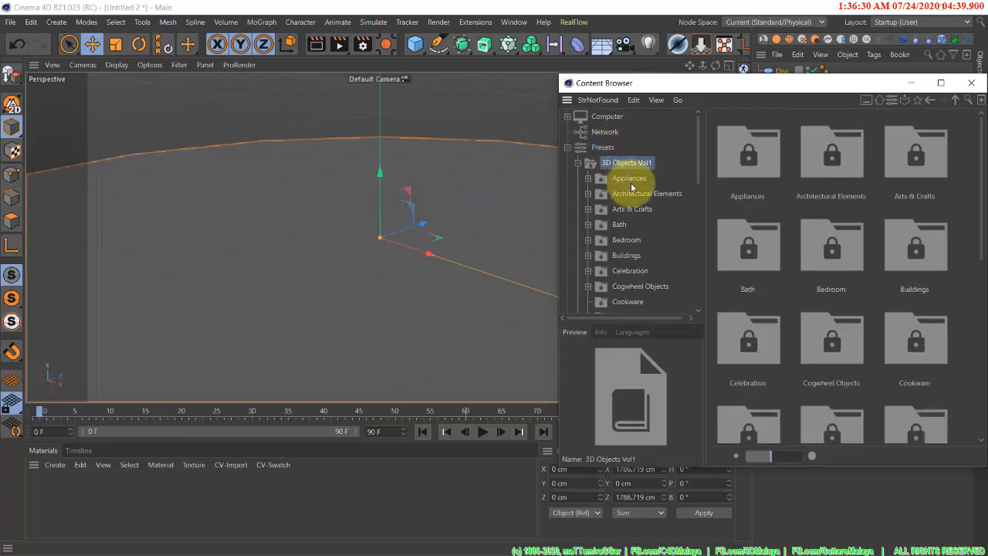
{"action": "left_click", "coordinate": [631, 182]}
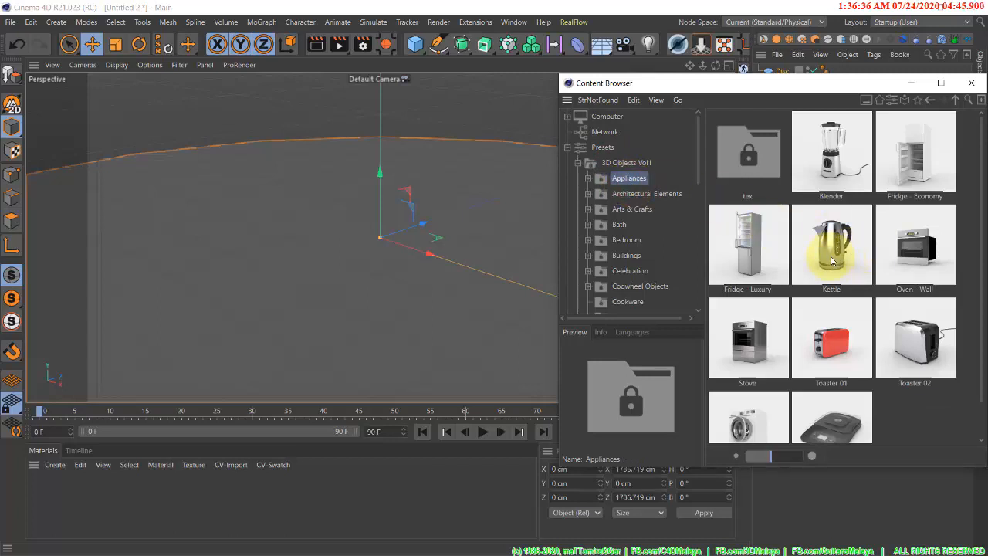
{"action": "left_click_drag", "start_coordinate": [831, 261], "coordinate": [527, 249]}
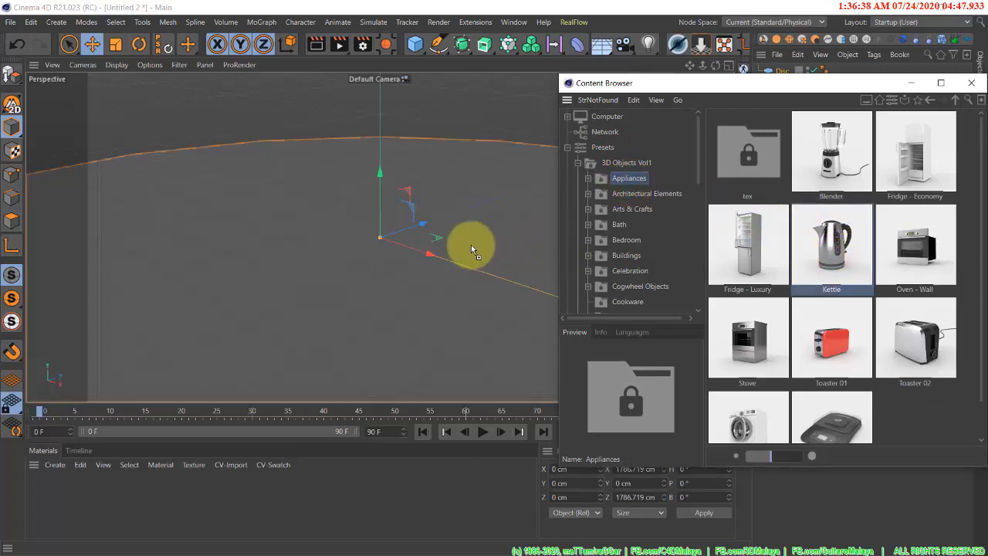
{"action": "left_click_drag", "start_coordinate": [427, 242], "coordinate": [392, 245]}
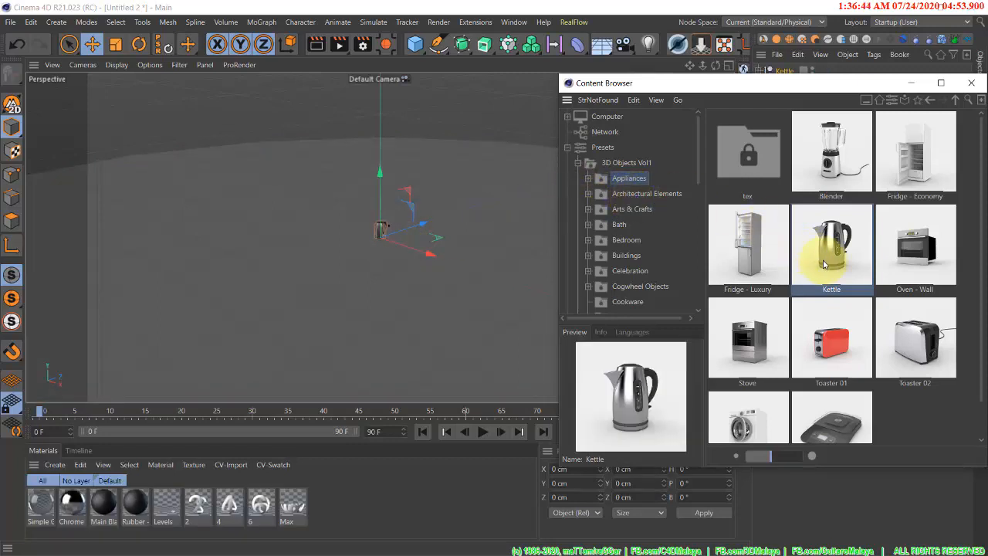
- Examine the 3D Objects Vol1 categories from Arts & Crafts to Cookware for further objects
{"action": "left_click", "coordinate": [633, 197]}
{"action": "left_click", "coordinate": [631, 209]}
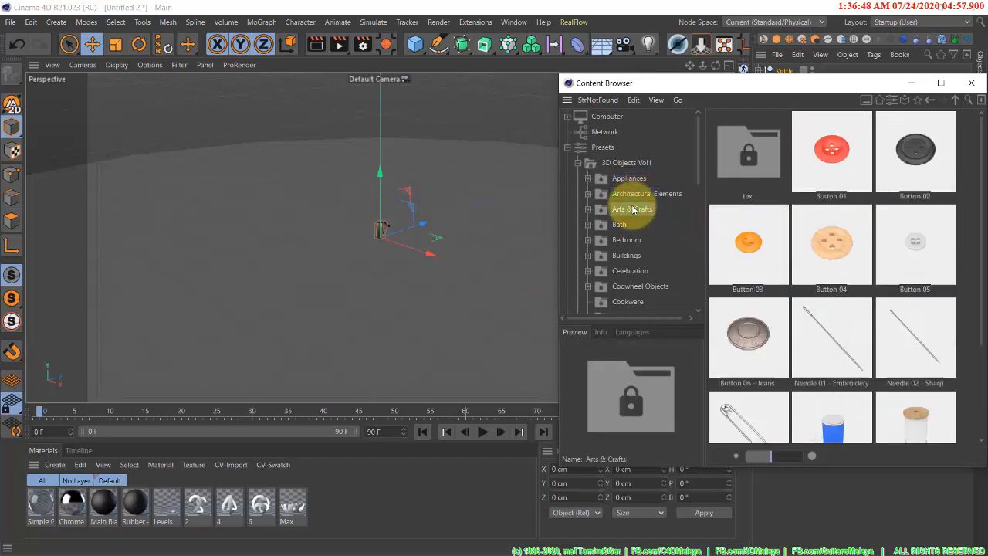
{"action": "left_click", "coordinate": [621, 224]}
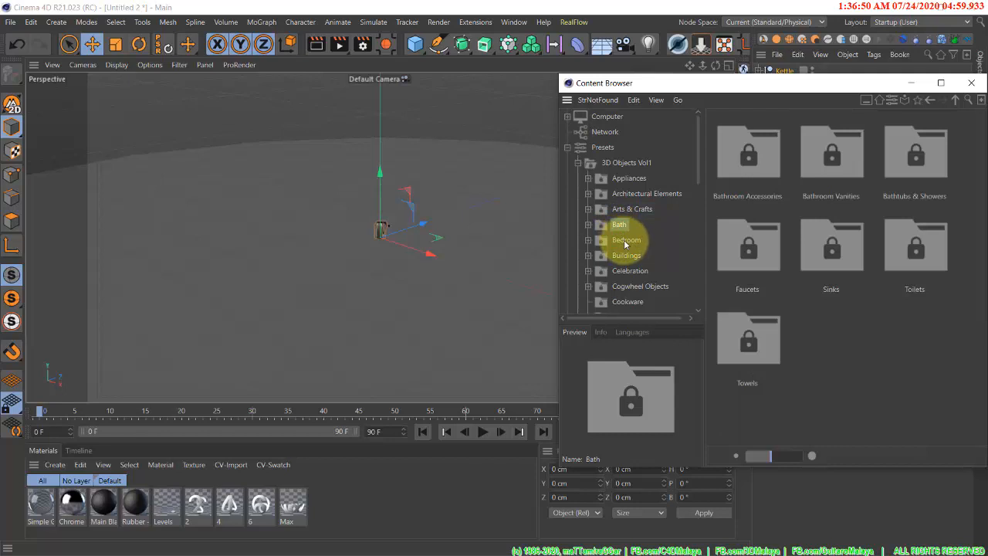
{"action": "left_click", "coordinate": [625, 243]}
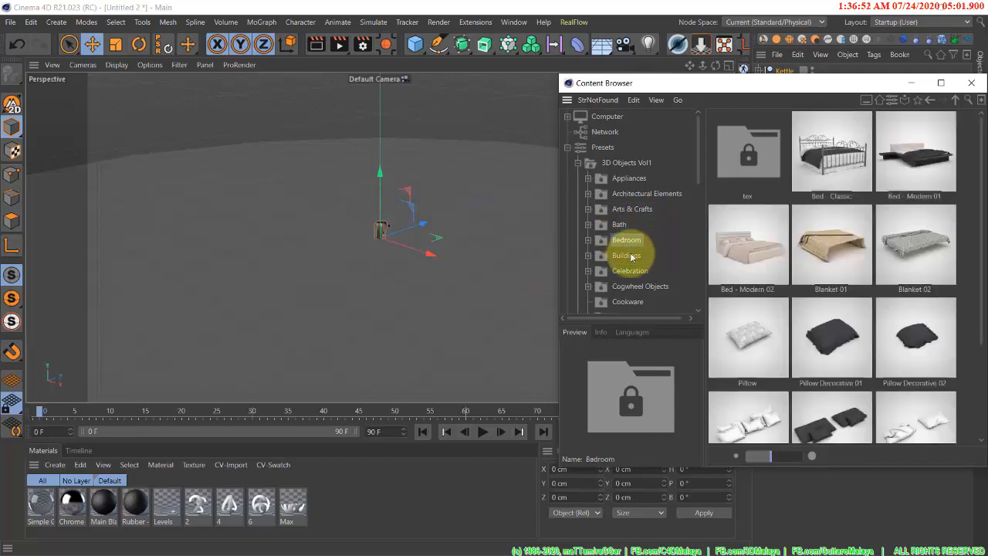
{"action": "left_click", "coordinate": [632, 269]}
{"action": "left_click", "coordinate": [626, 256]}
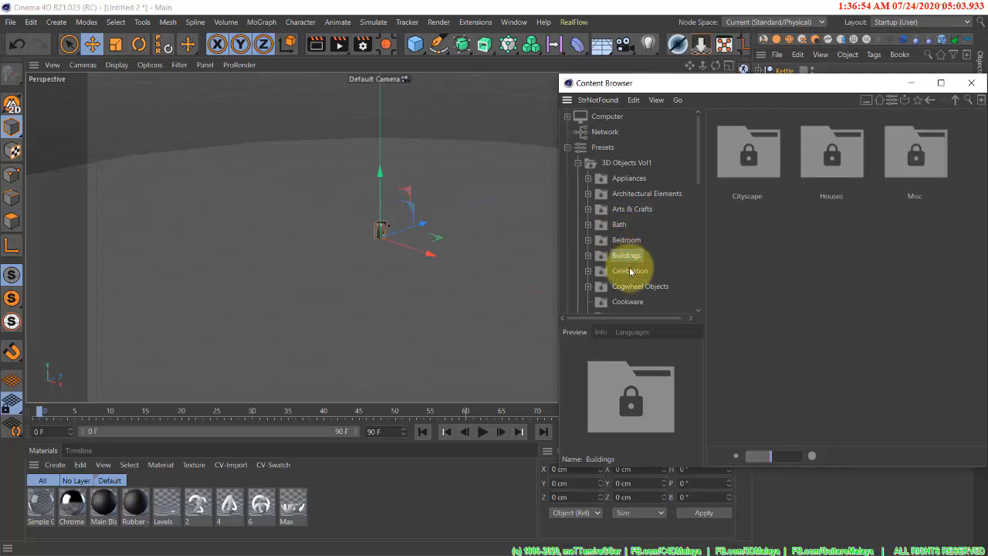
{"action": "left_click", "coordinate": [630, 270]}
{"action": "left_click", "coordinate": [633, 287]}
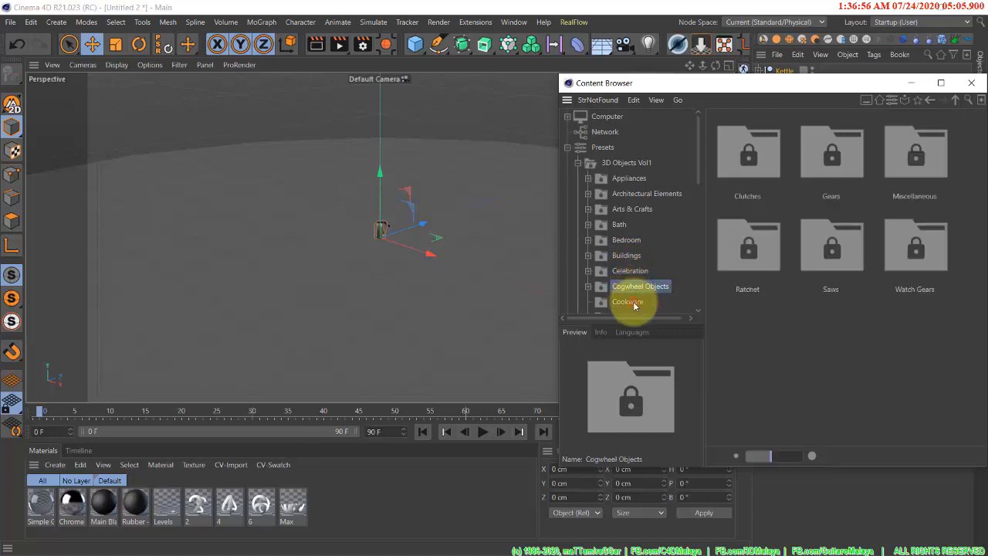
{"action": "left_click", "coordinate": [633, 302]}
- Add the Coffee Cup 01 and Wooden Bowl presets from the Dinnerware folder to the scene at the origin
{"action": "scroll", "coordinate": [634, 264], "scroll_direction": "down", "scroll_amount": 3}
{"action": "scroll", "coordinate": [632, 255], "scroll_direction": "down", "scroll_amount": 3}
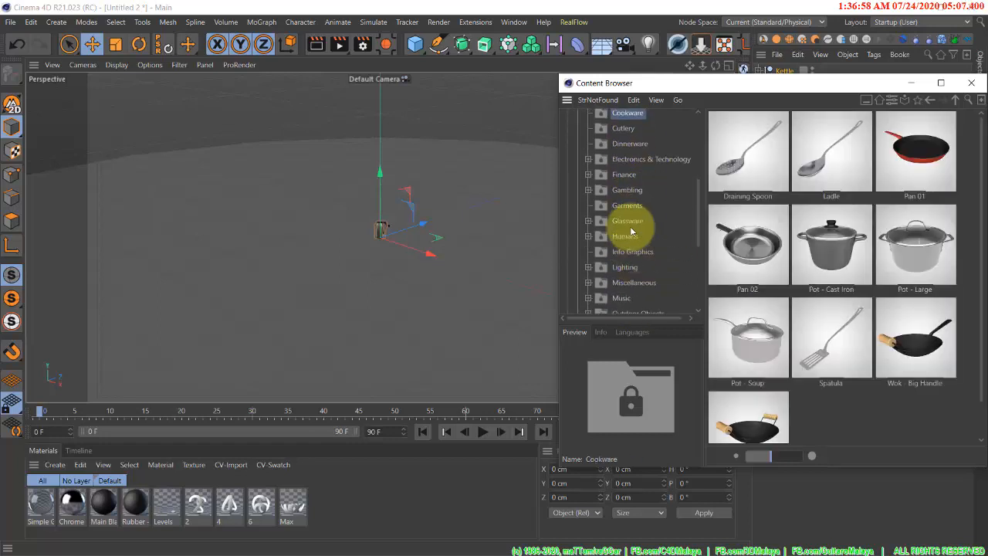
{"action": "left_click", "coordinate": [622, 132]}
{"action": "left_click", "coordinate": [622, 141]}
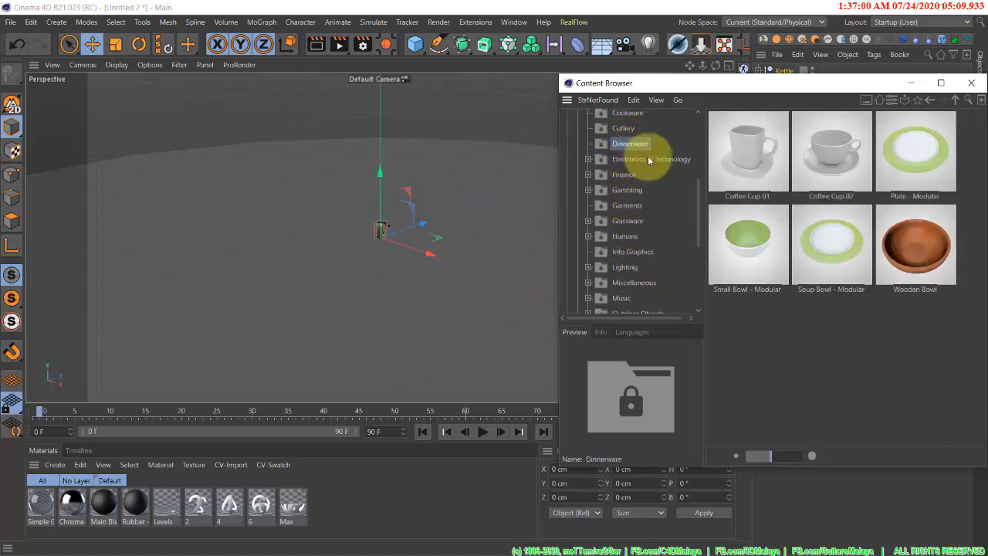
{"action": "left_click_drag", "start_coordinate": [756, 170], "coordinate": [384, 244]}
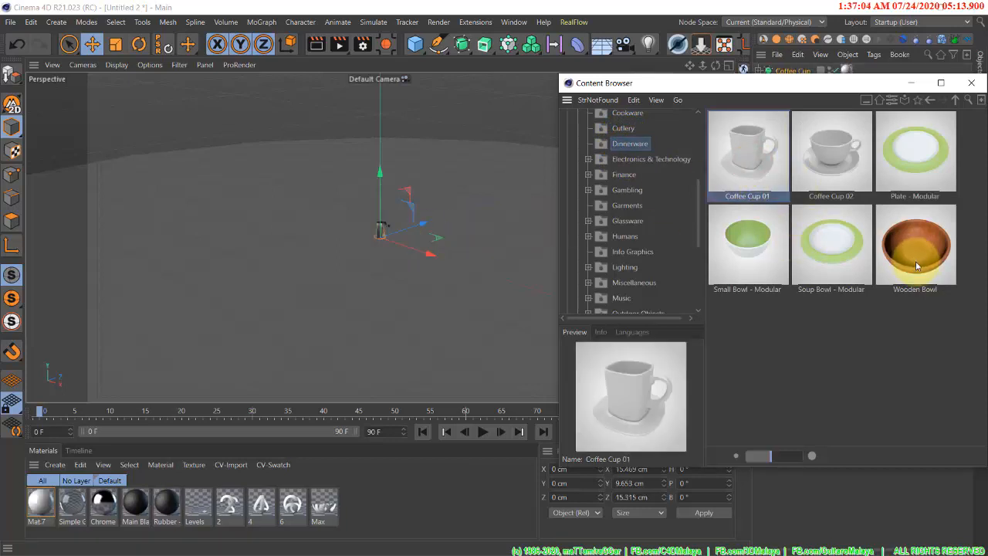
{"action": "left_click_drag", "start_coordinate": [916, 261], "coordinate": [384, 239]}
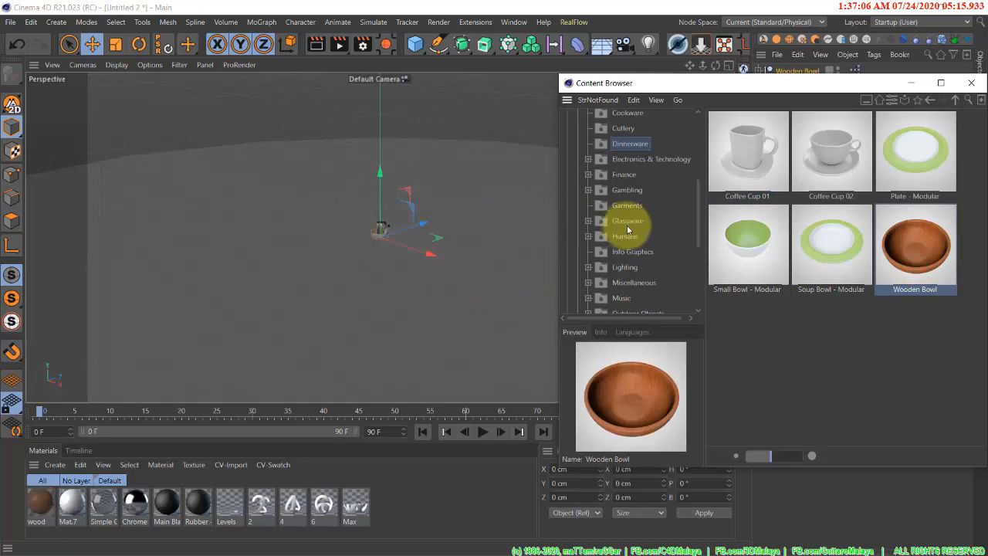
- Add the Vase 02 - Modern preset from the Vases folder of 3D Objects Vol2 to the scene at the origin
{"action": "scroll", "coordinate": [630, 224], "scroll_direction": "down", "scroll_amount": 5}
{"action": "scroll", "coordinate": [629, 230], "scroll_direction": "down", "scroll_amount": 1}
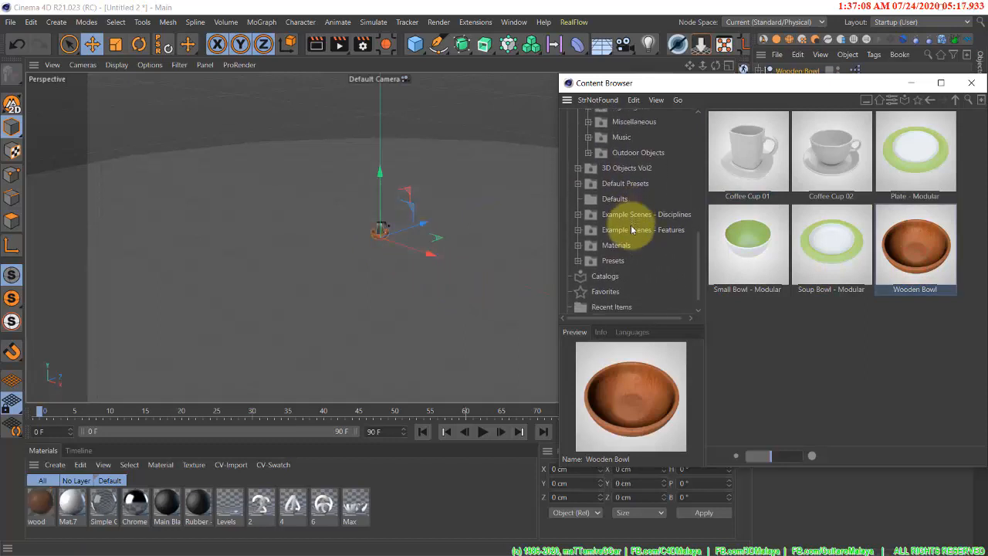
{"action": "left_click", "coordinate": [577, 168]}
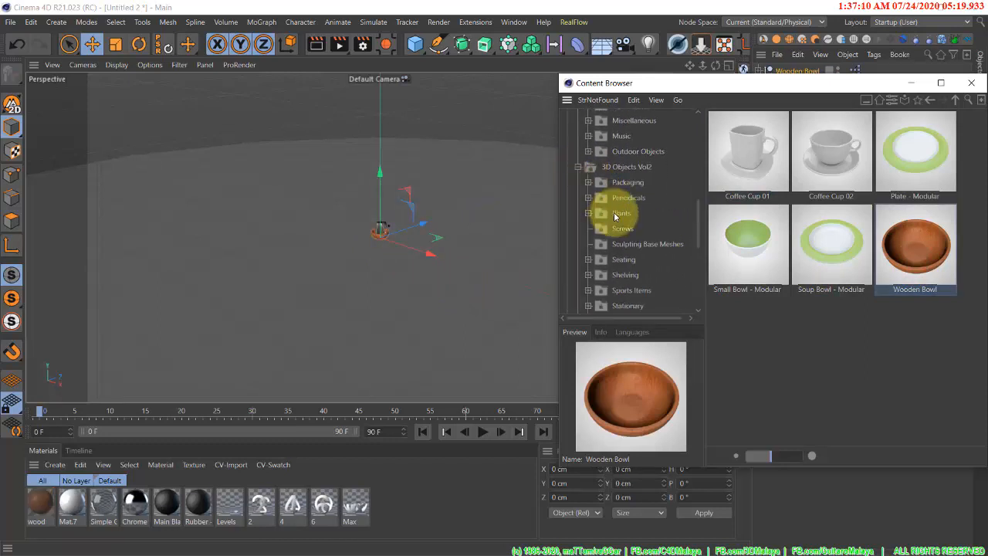
{"action": "scroll", "coordinate": [622, 220], "scroll_direction": "down", "scroll_amount": 5}
{"action": "scroll", "coordinate": [622, 216], "scroll_direction": "up", "scroll_amount": 1}
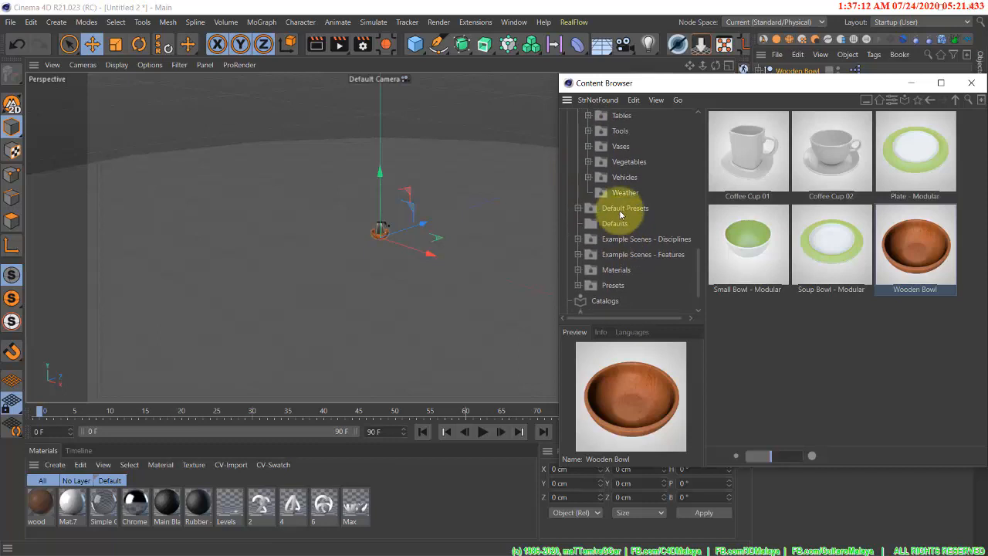
{"action": "left_click", "coordinate": [618, 148]}
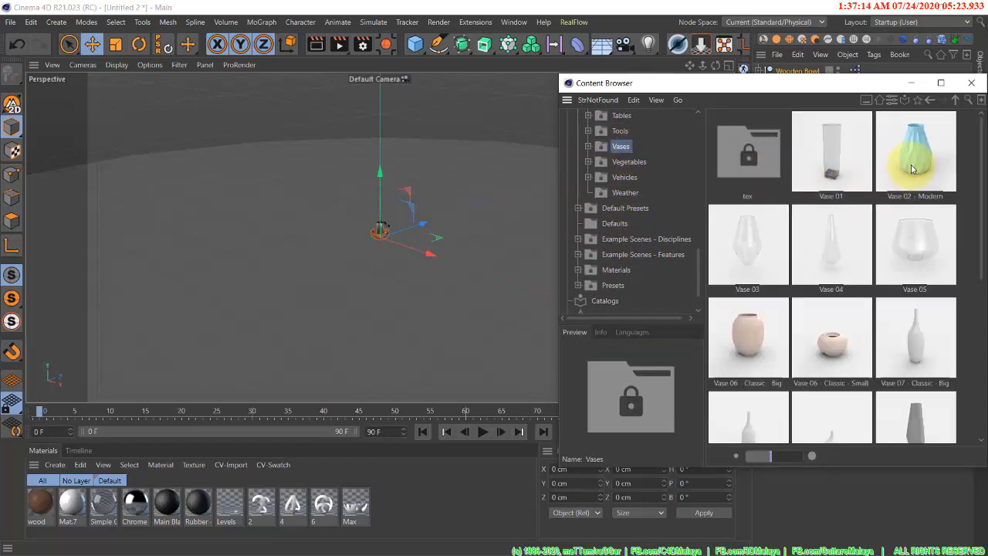
{"action": "left_click_drag", "start_coordinate": [914, 162], "coordinate": [519, 216]}
{"action": "left_click_drag", "start_coordinate": [393, 236], "coordinate": [386, 237]}
- Add the Roses - Orange - 1.17 m preset from the Garden & Exotic plants at the origin and close the Content Browser
{"action": "scroll", "coordinate": [630, 167], "scroll_direction": "up", "scroll_amount": 5}
{"action": "scroll", "coordinate": [631, 168], "scroll_direction": "up", "scroll_amount": 3}
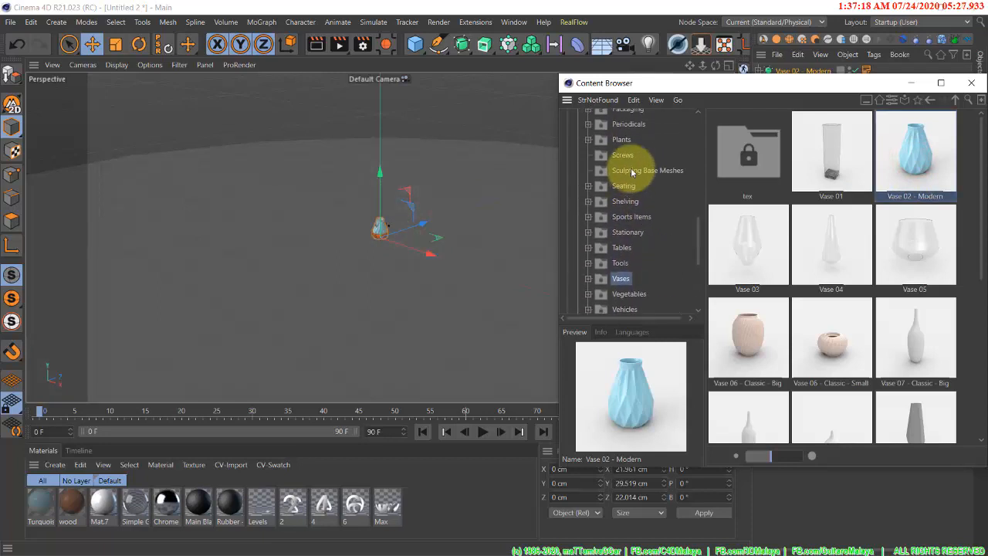
{"action": "left_click", "coordinate": [596, 158]}
{"action": "left_click", "coordinate": [588, 156]}
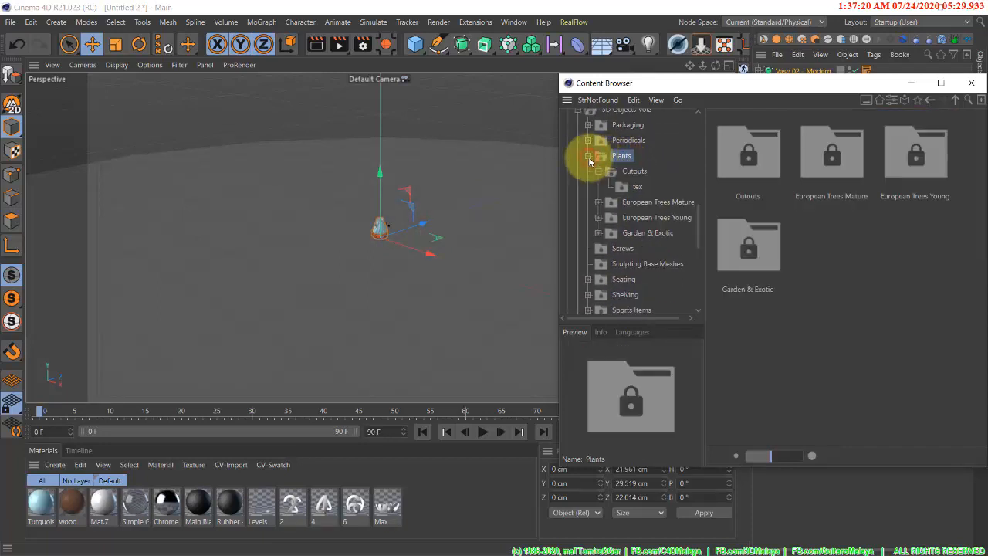
{"action": "left_click", "coordinate": [627, 234]}
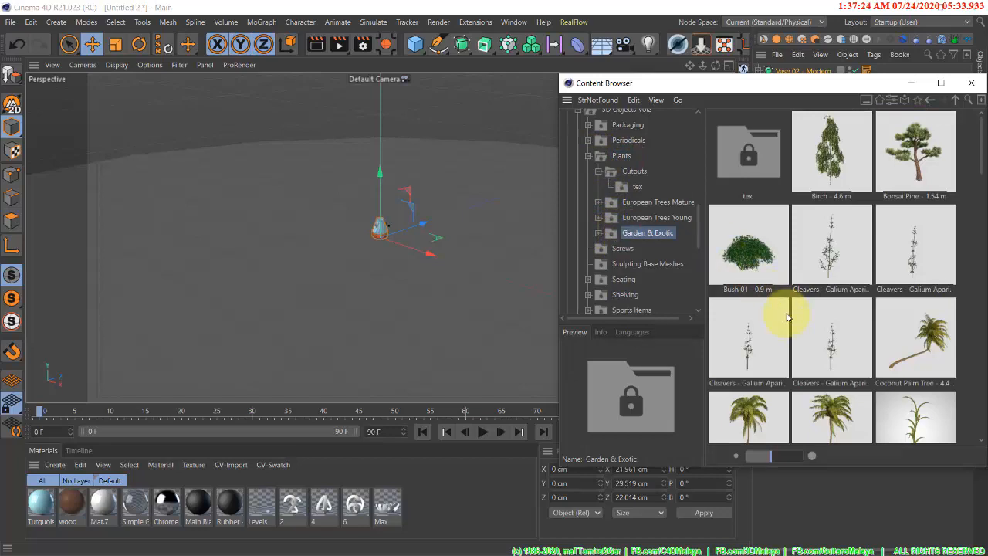
{"action": "scroll", "coordinate": [788, 316], "scroll_direction": "down", "scroll_amount": 10}
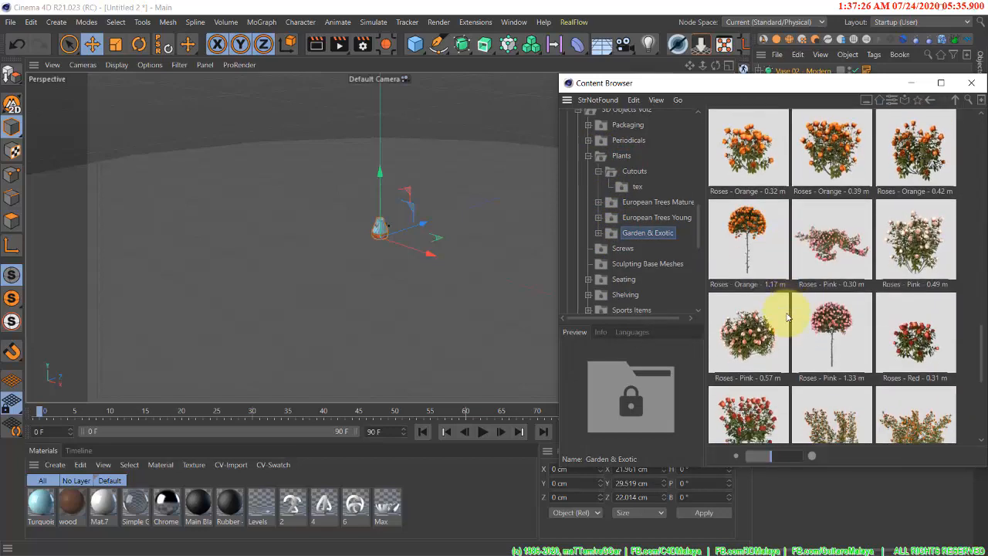
{"action": "scroll", "coordinate": [788, 317], "scroll_direction": "down", "scroll_amount": 5}
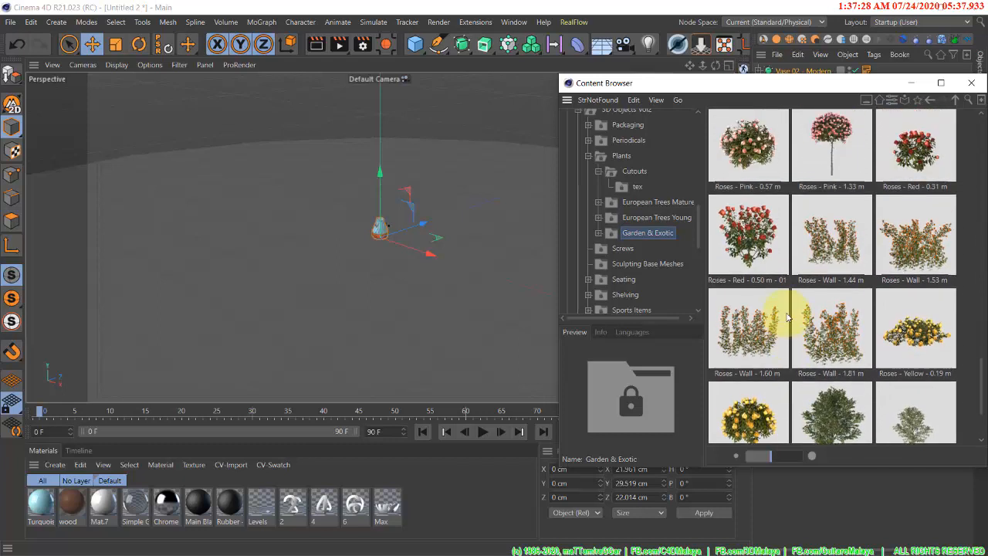
{"action": "scroll", "coordinate": [788, 317], "scroll_direction": "up", "scroll_amount": 3}
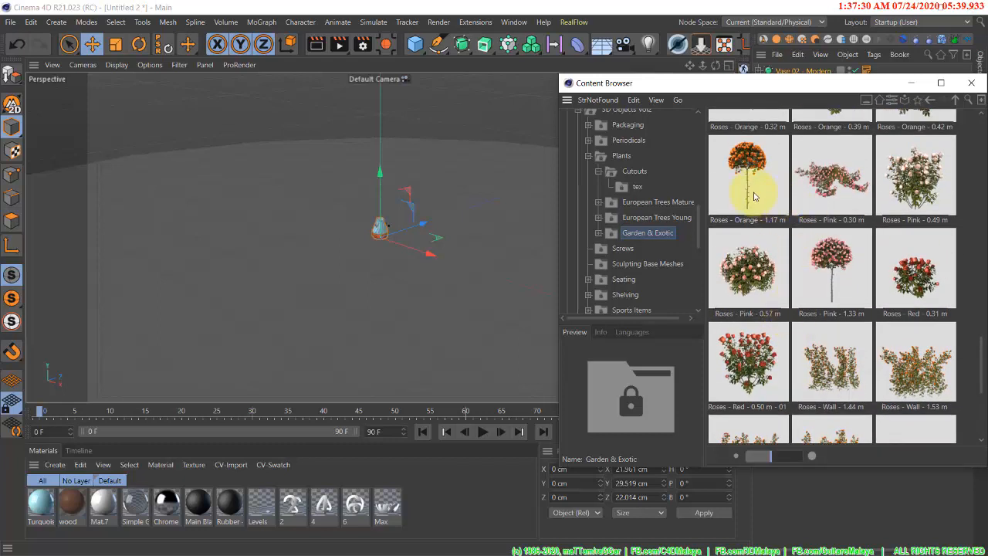
{"action": "left_click_drag", "start_coordinate": [756, 197], "coordinate": [387, 231]}
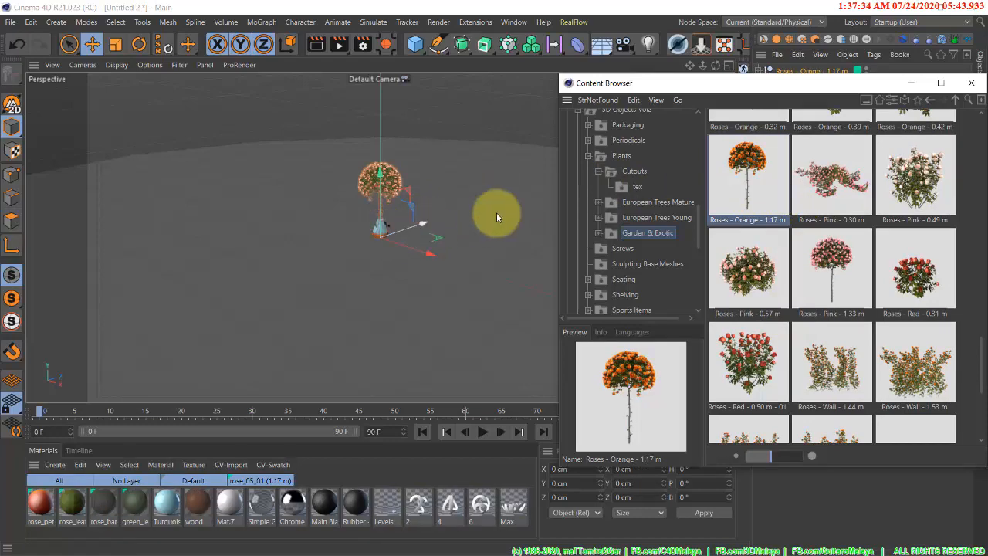
{"action": "left_click", "coordinate": [970, 83]}
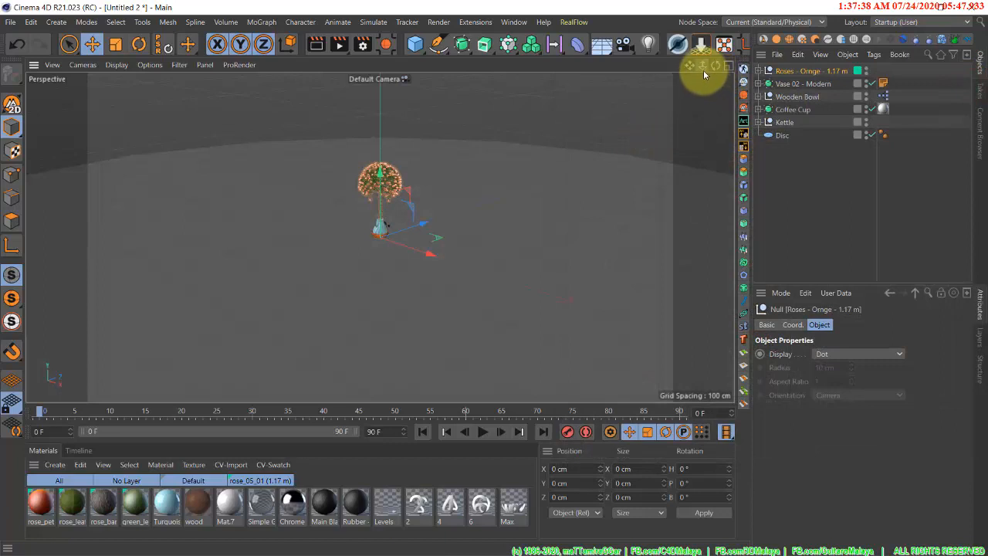
- Switch to Object mode and scale the orange rose tree down uniformly above the vase
{"action": "left_click_drag", "start_coordinate": [703, 68], "coordinate": [494, 278]}
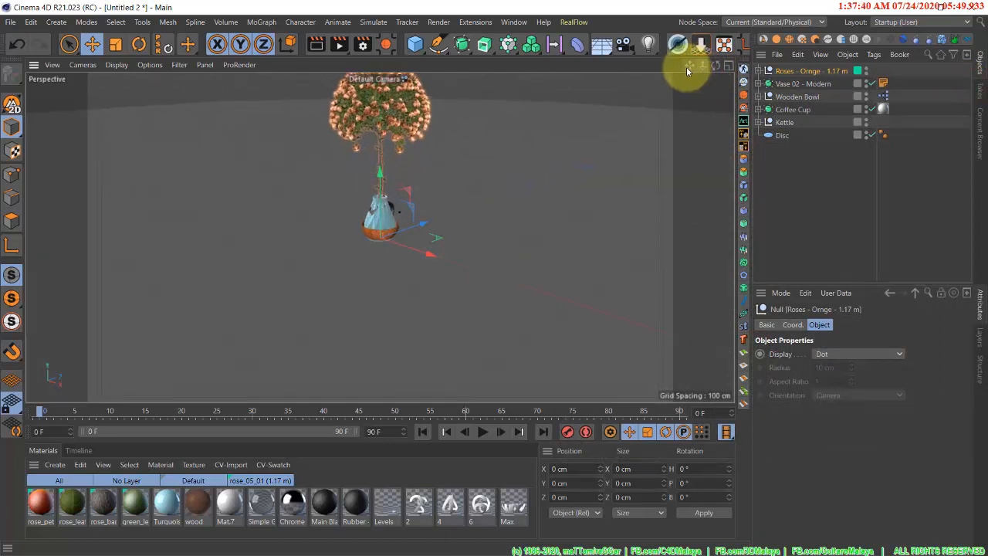
{"action": "left_click_drag", "start_coordinate": [690, 66], "coordinate": [489, 278]}
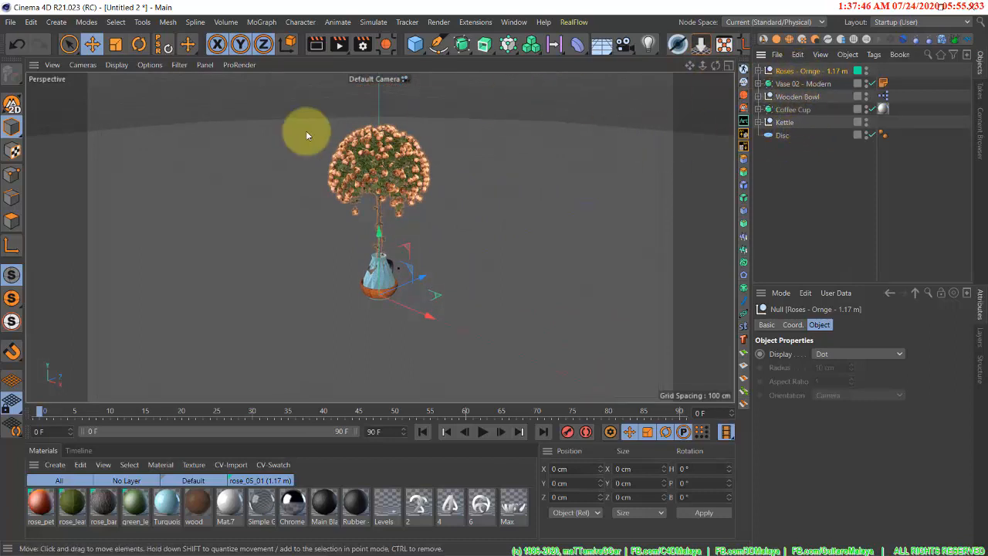
{"action": "left_click", "coordinate": [115, 44]}
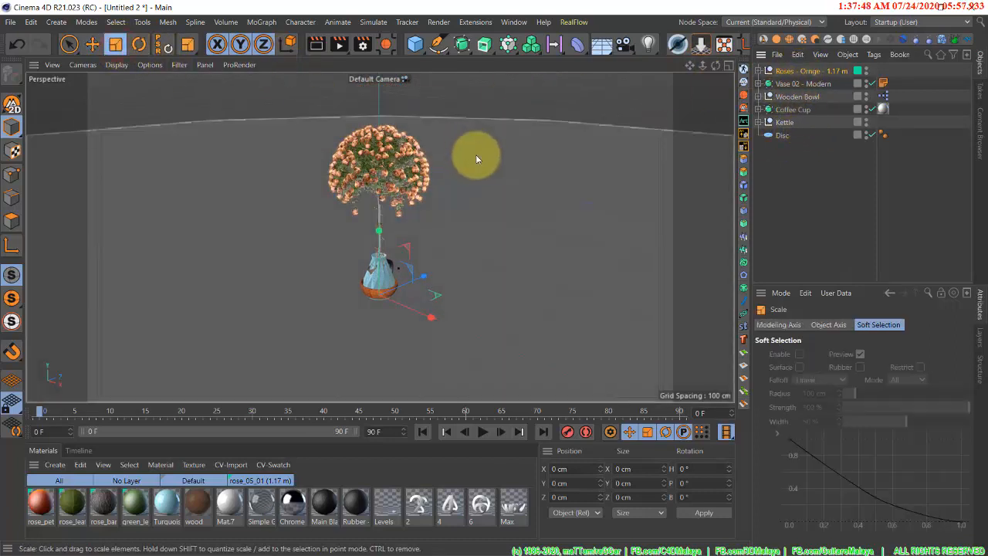
{"action": "left_click", "coordinate": [11, 126]}
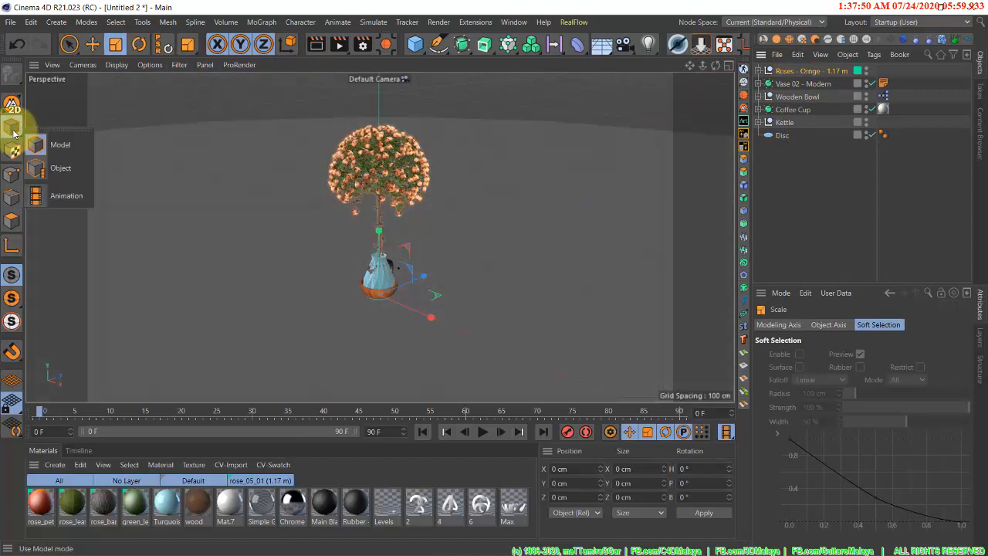
{"action": "left_click", "coordinate": [77, 170]}
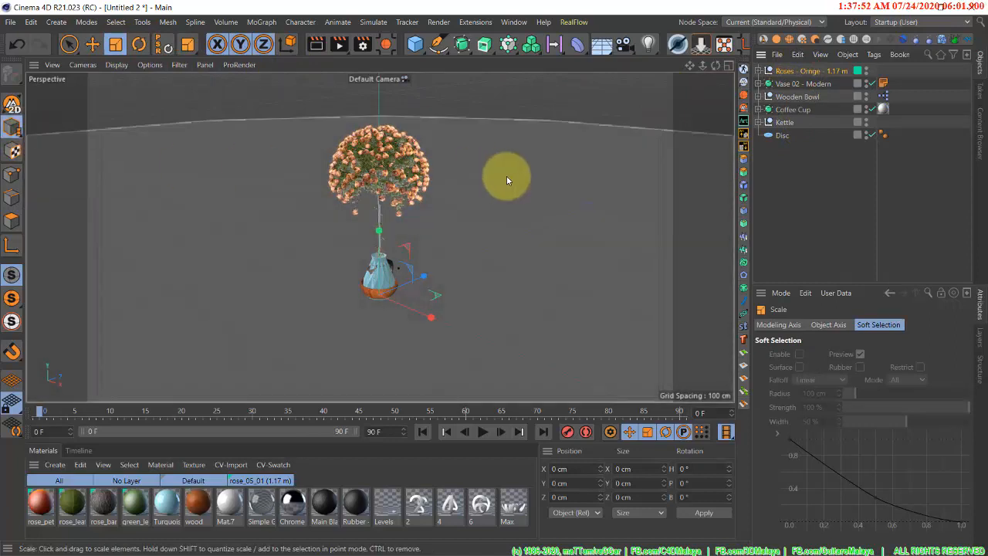
{"action": "mouse_move", "coordinate": [446, 243]}
{"action": "left_mouse_down"}
{"action": "mouse_move", "coordinate": [412, 311]}
{"action": "mouse_move", "coordinate": [459, 306]}
{"action": "mouse_move", "coordinate": [462, 253]}
{"action": "left_mouse_up"}
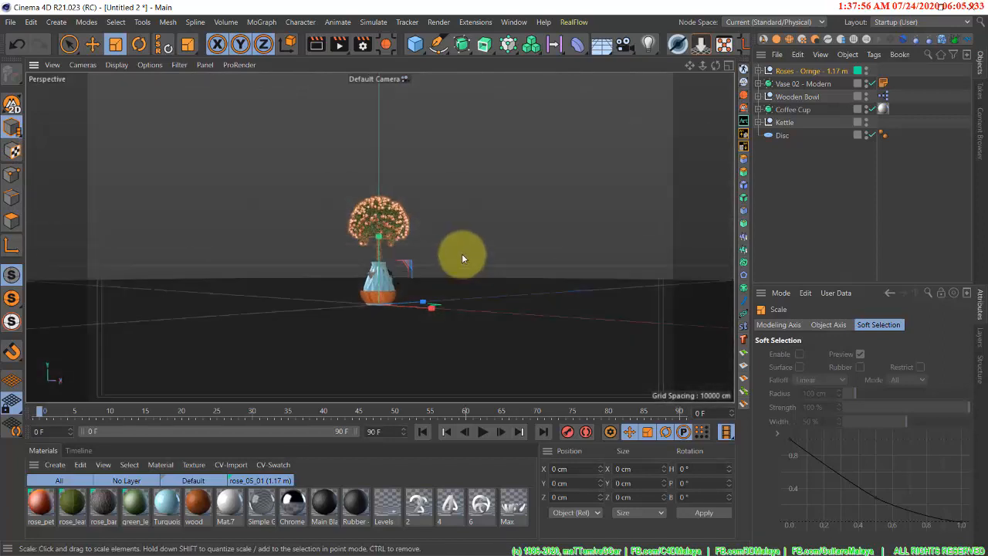
- Lower the orange rose tree into the vase, to about -10 cm on Y
{"action": "key", "text": "e"}
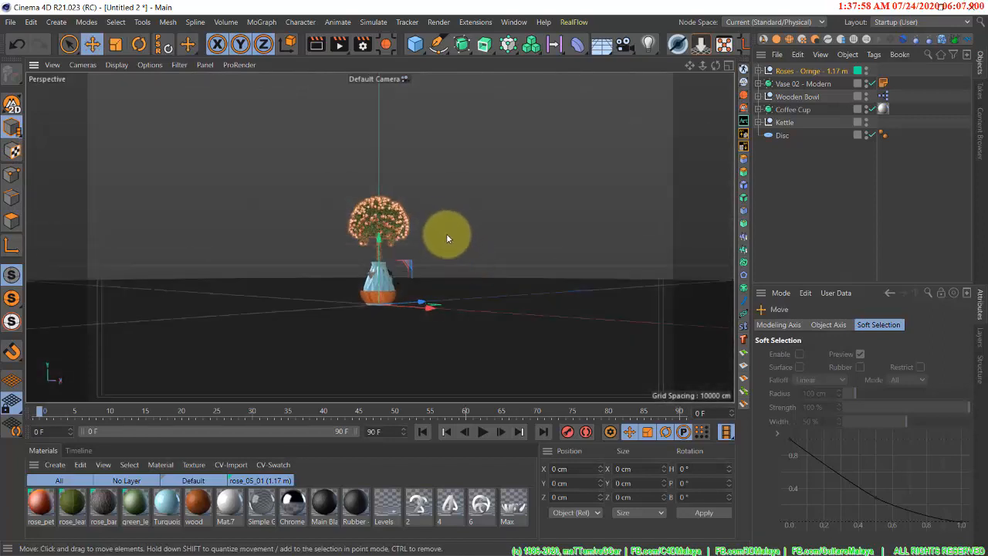
{"action": "left_click_drag", "start_coordinate": [379, 244], "coordinate": [379, 267]}
{"action": "left_click_drag", "start_coordinate": [463, 248], "coordinate": [462, 273], "text": "alt"}
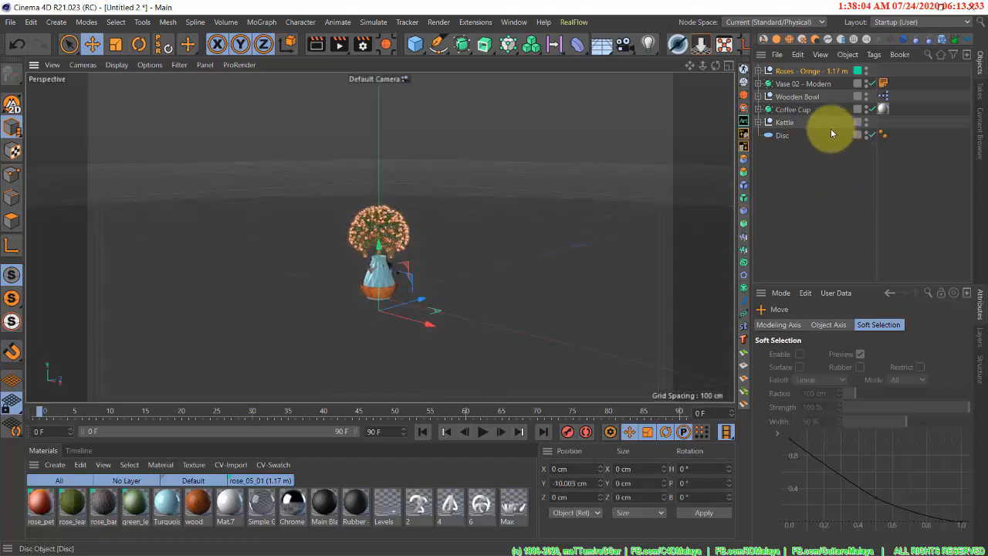
- Group the roses, vase, wooden bowl, coffee cup and kettle under one null below the disc and name it PROPs
{"action": "left_click_drag", "start_coordinate": [827, 121], "coordinate": [779, 69]}
{"action": "left_click", "coordinate": [778, 69]}
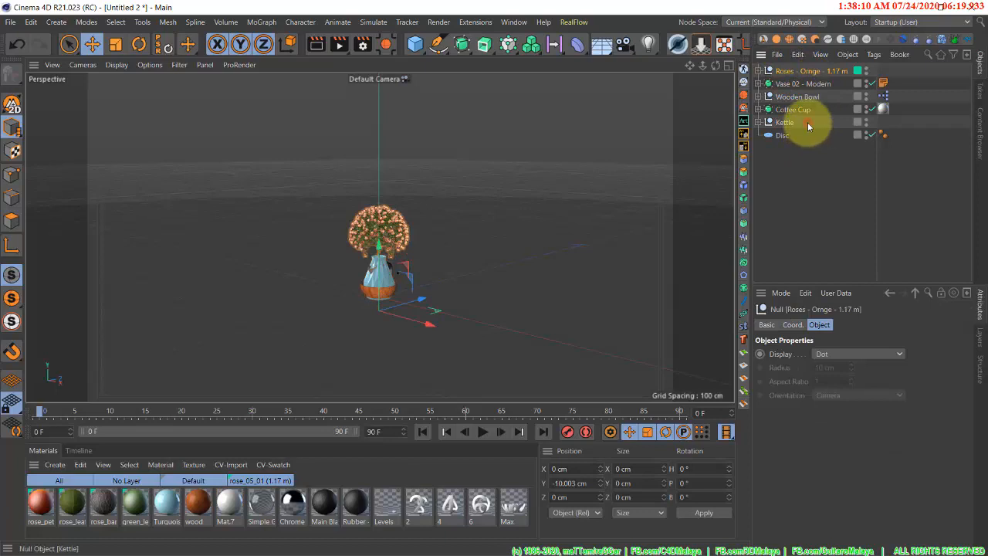
{"action": "left_click_drag", "start_coordinate": [808, 122], "coordinate": [777, 68]}
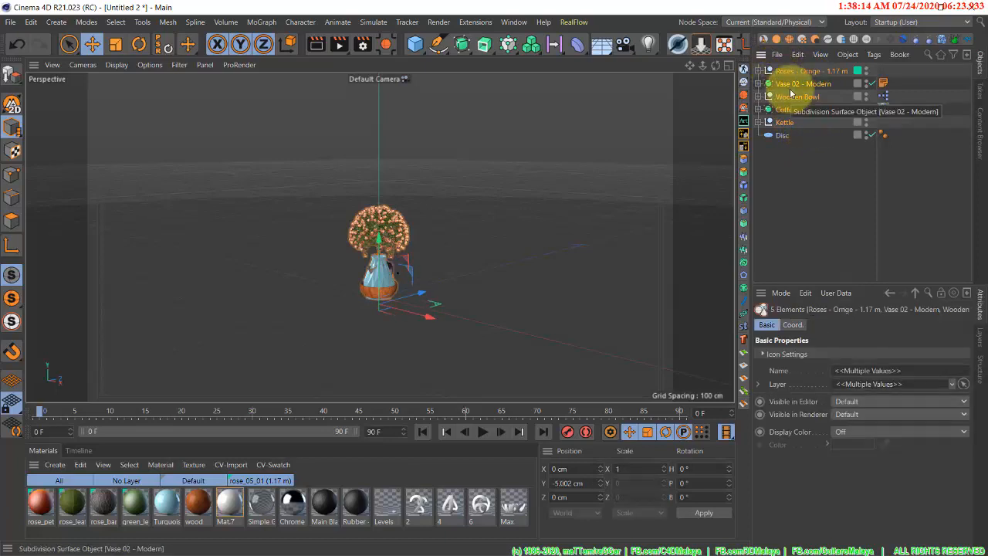
{"action": "key", "text": "alt+g"}
{"action": "left_click_drag", "start_coordinate": [785, 74], "coordinate": [785, 110]}
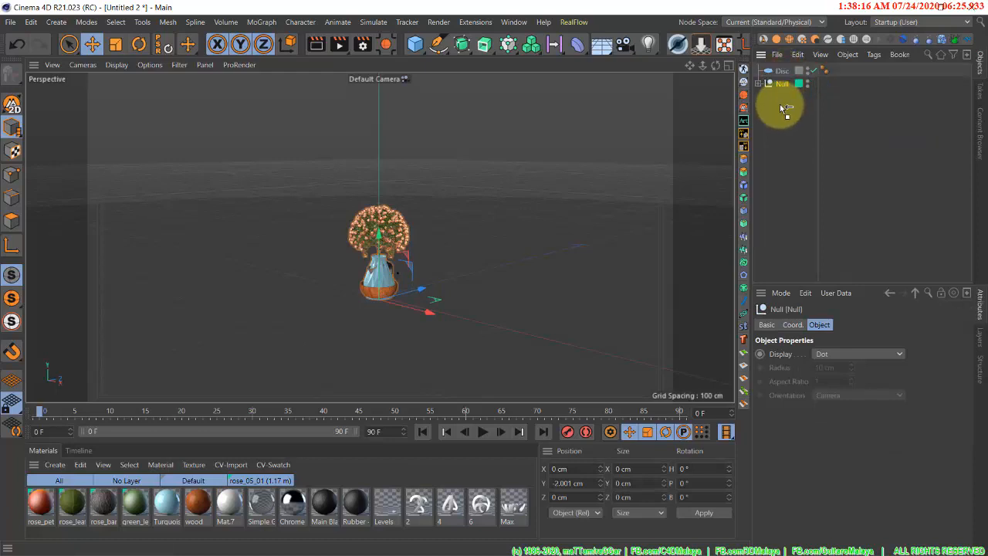
{"action": "double_click", "coordinate": [782, 86]}
{"action": "type", "text": "p"}
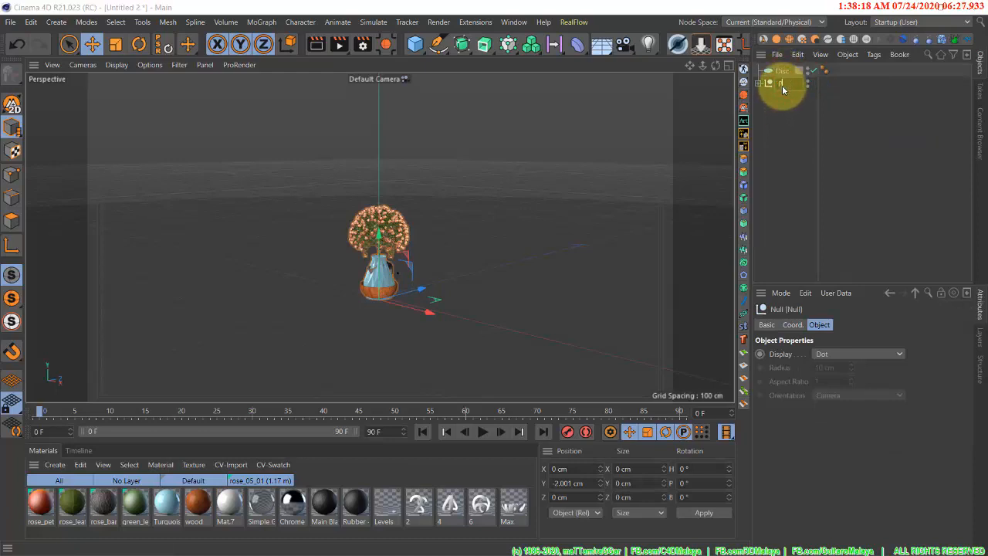
{"action": "type", "text": "otPs"}
{"action": "key", "text": "Return"}
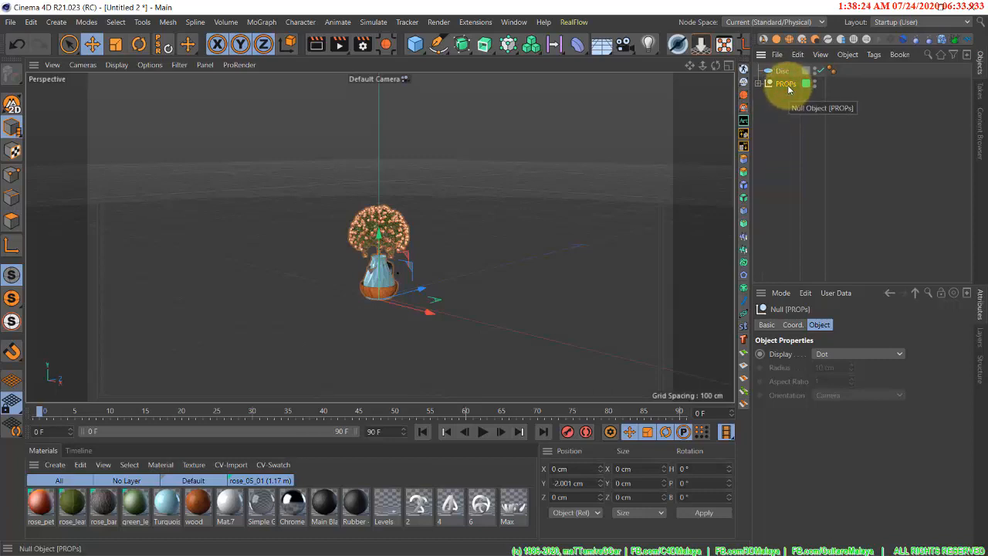
- Scale the whole PROPs group up uniformly in Object mode
{"action": "left_click", "coordinate": [115, 44]}
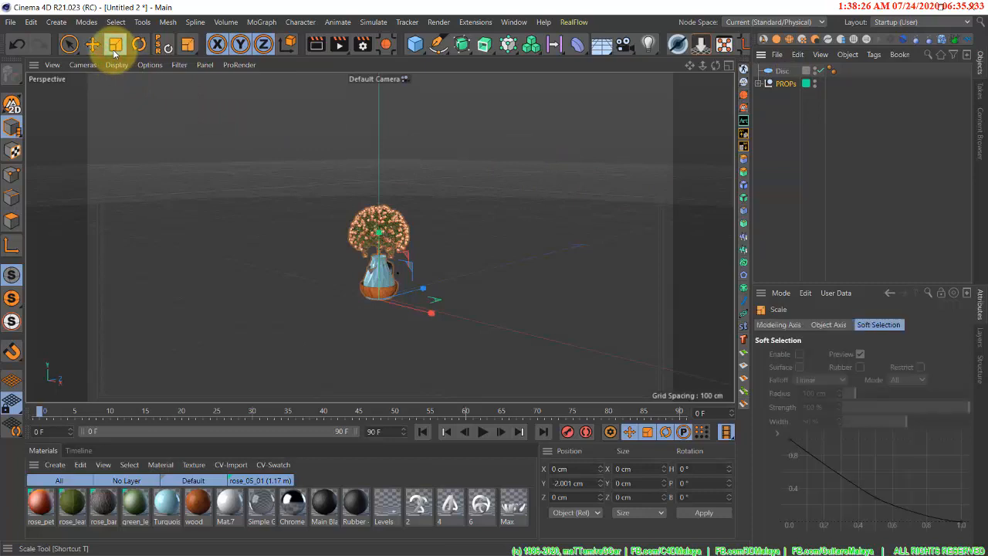
{"action": "left_click", "coordinate": [11, 128]}
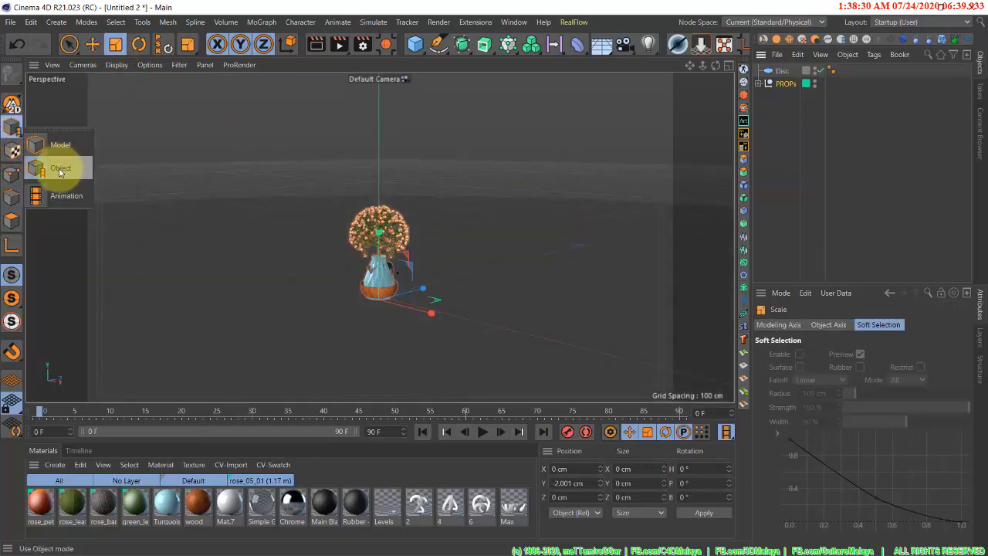
{"action": "left_click", "coordinate": [59, 169]}
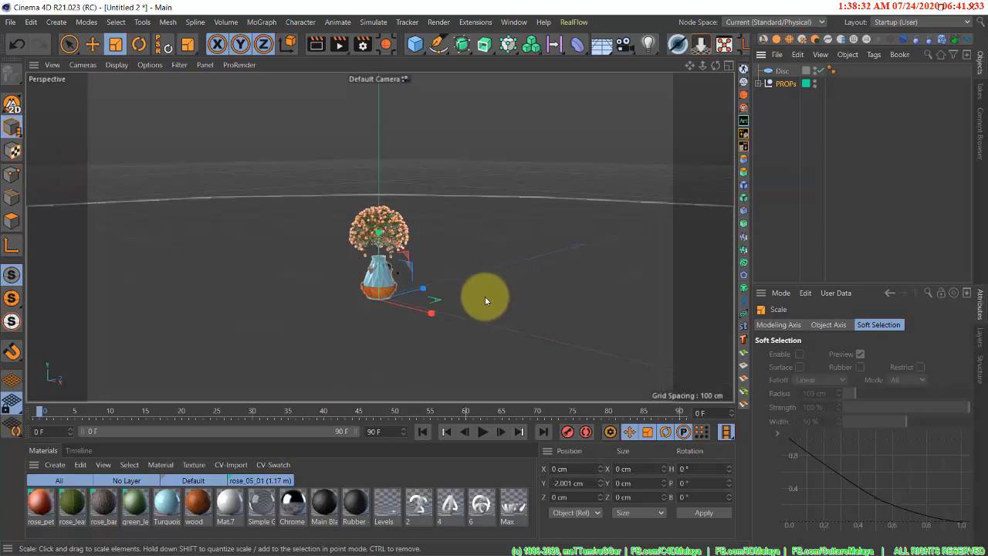
{"action": "left_click_drag", "start_coordinate": [473, 294], "coordinate": [494, 273]}
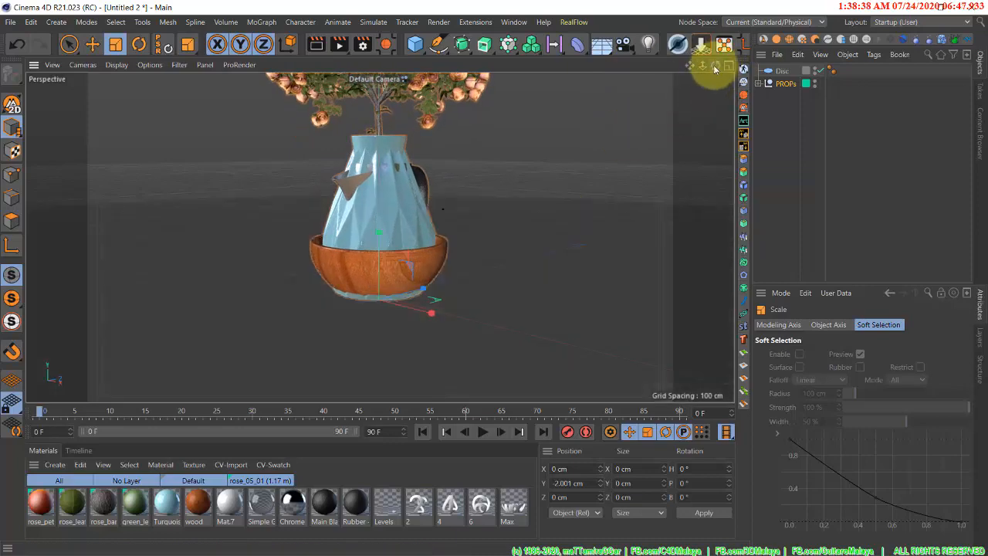
{"action": "left_click_drag", "start_coordinate": [715, 69], "coordinate": [494, 278]}
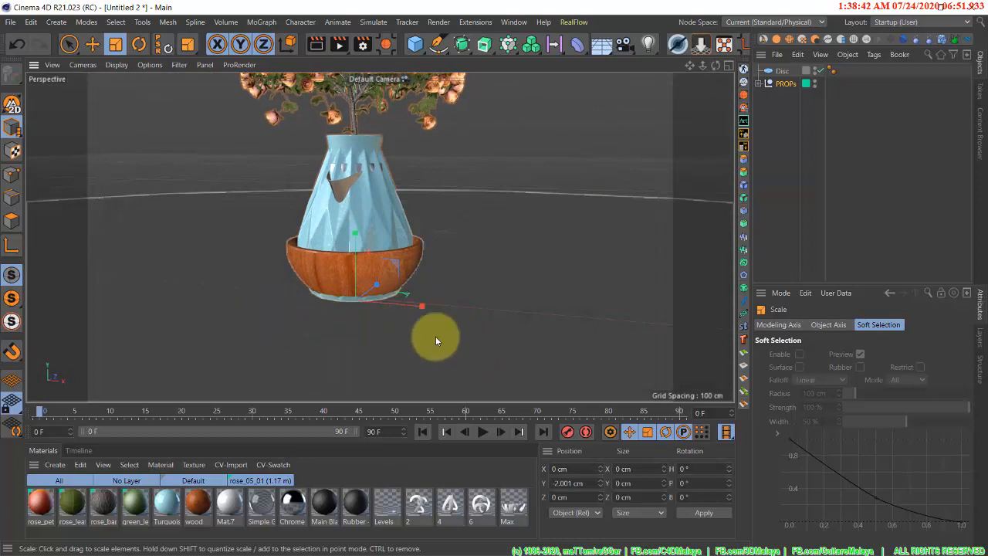
{"action": "left_click_drag", "start_coordinate": [705, 67], "coordinate": [486, 188]}
{"action": "left_click_drag", "start_coordinate": [430, 278], "coordinate": [456, 231]}
- Move the roses and vase together to about X -87 cm, Z -128 cm and group them under a null named BUNGO
{"action": "key", "text": "e"}
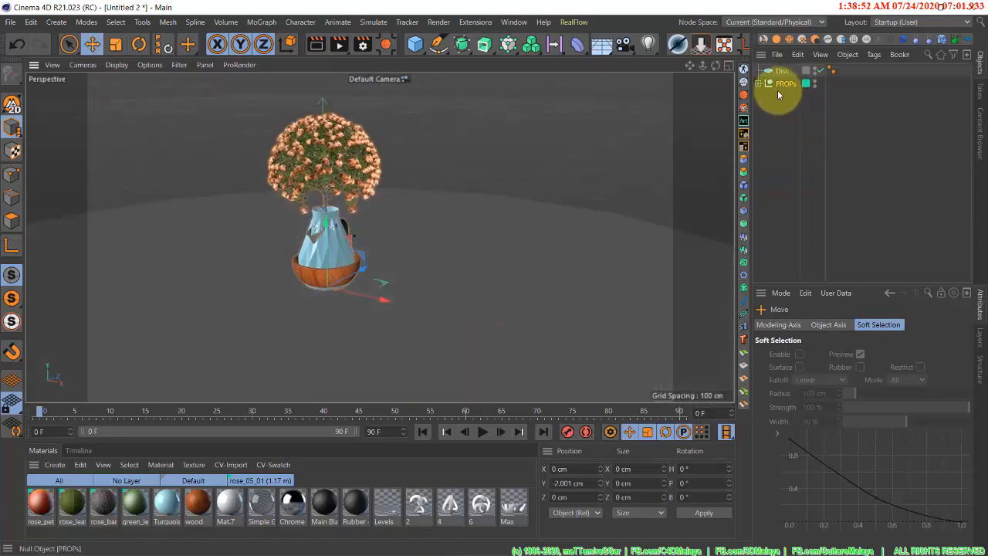
{"action": "left_click", "coordinate": [759, 83]}
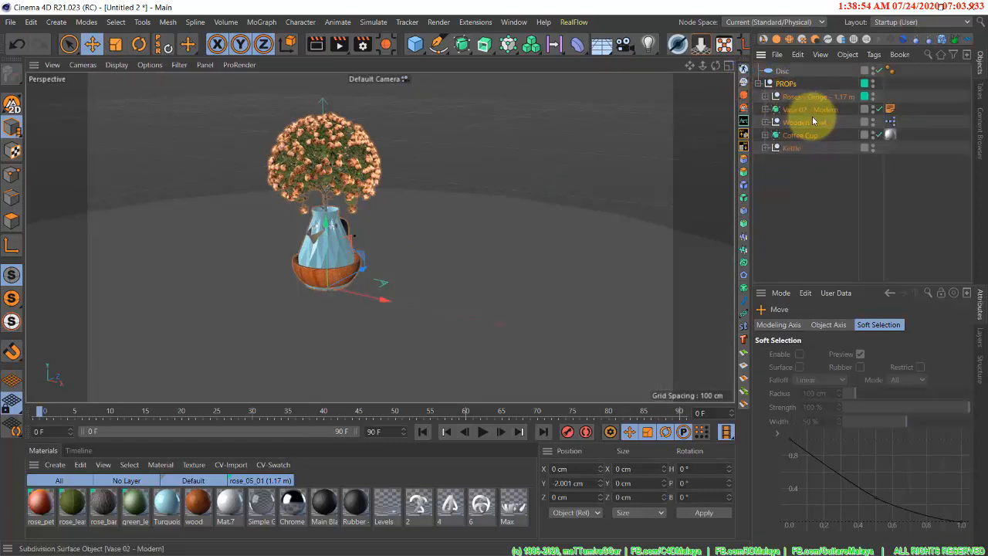
{"action": "left_click", "coordinate": [810, 98]}
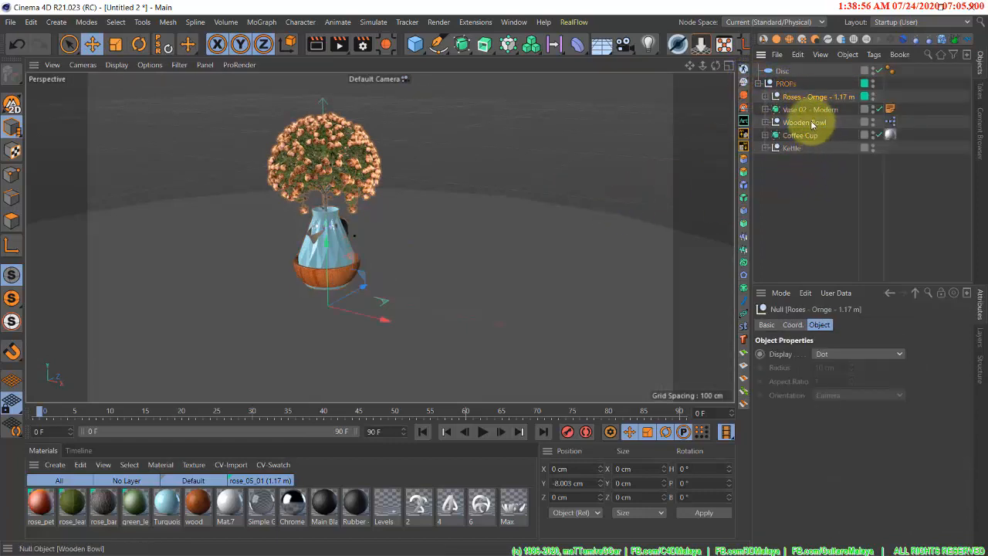
{"action": "left_click", "coordinate": [807, 109], "text": "ctrl"}
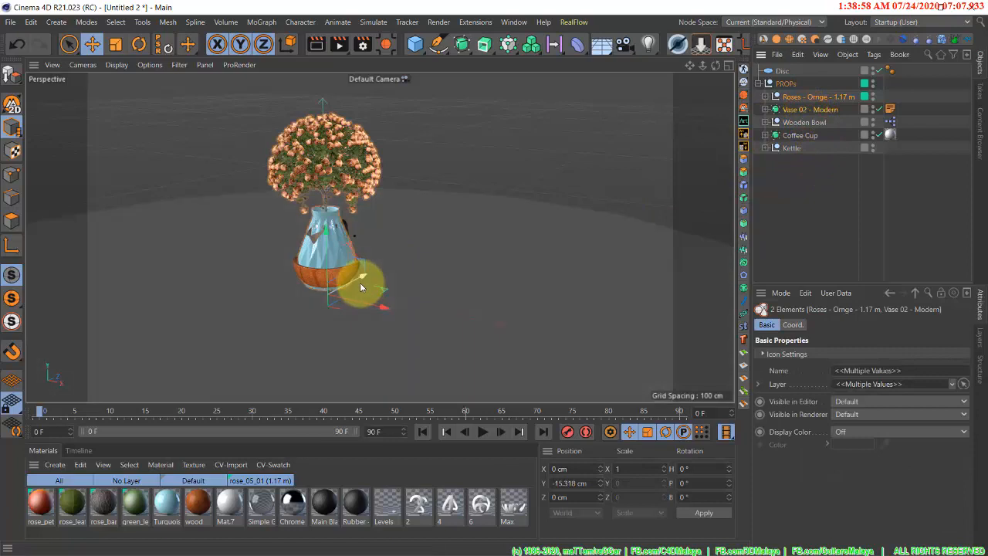
{"action": "left_click_drag", "start_coordinate": [360, 282], "coordinate": [287, 318]}
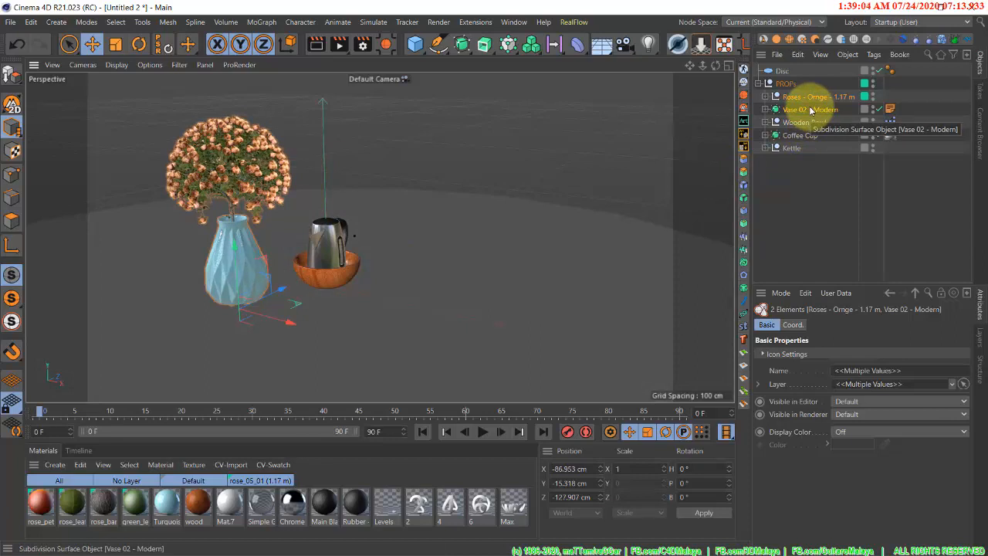
{"action": "key", "text": "alt+g"}
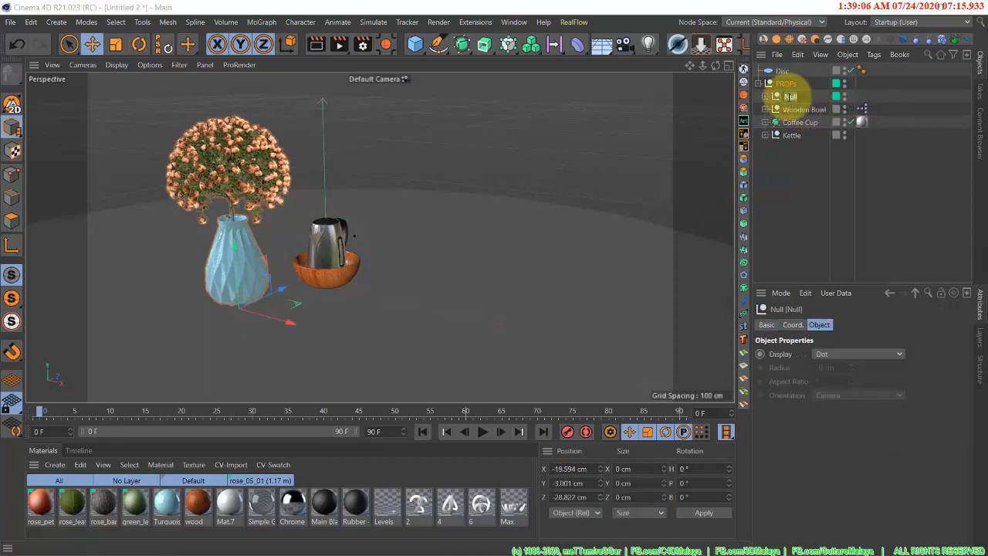
{"action": "key", "text": "Return"}
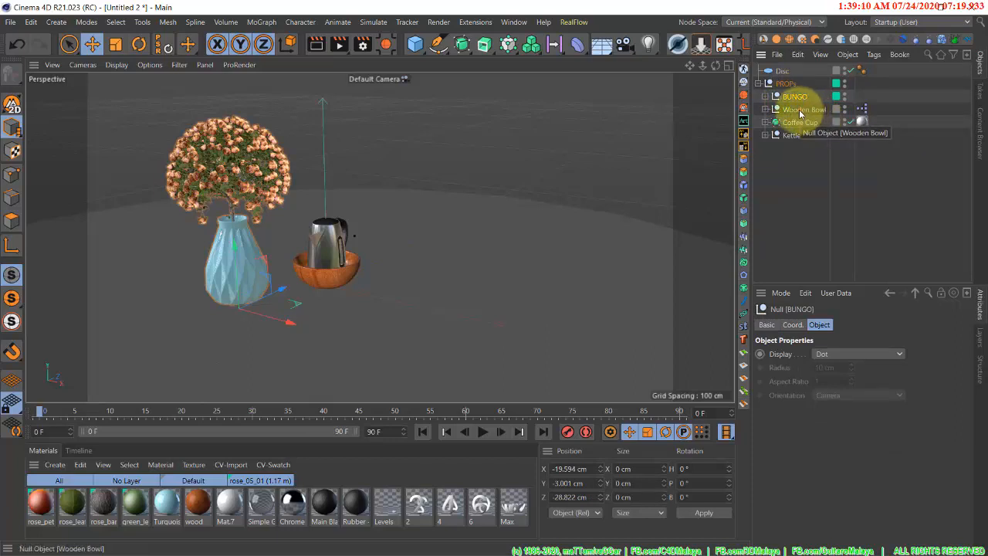
- Move the wooden bowl to about X 53 cm, Z -7 cm, and scale it wider with a flatter height
{"action": "left_click", "coordinate": [803, 109]}
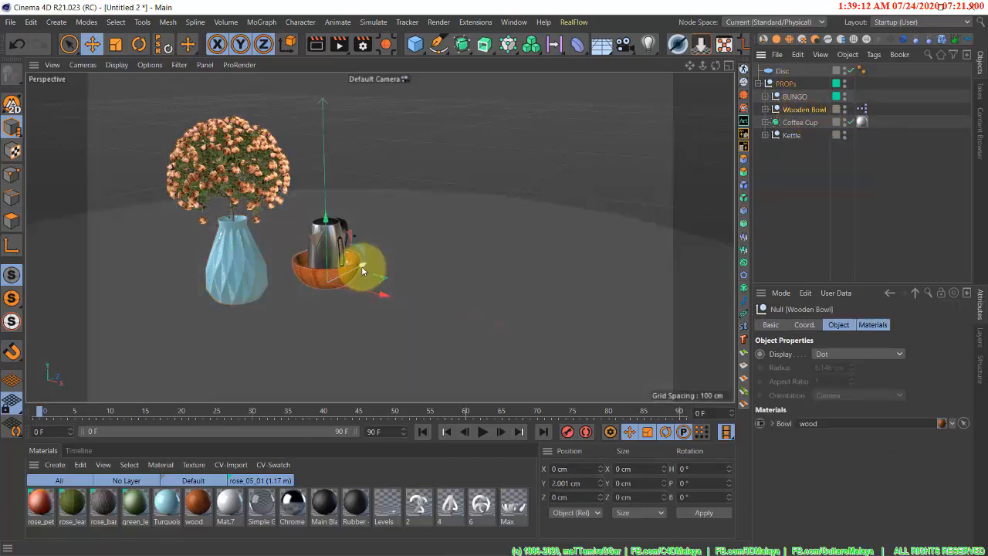
{"action": "left_click_drag", "start_coordinate": [363, 270], "coordinate": [502, 330]}
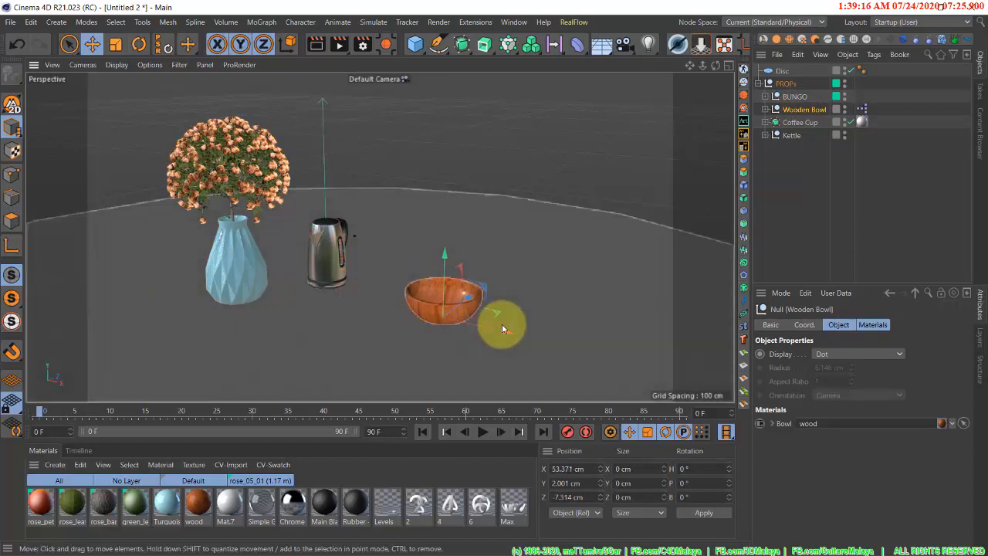
{"action": "key", "text": "t"}
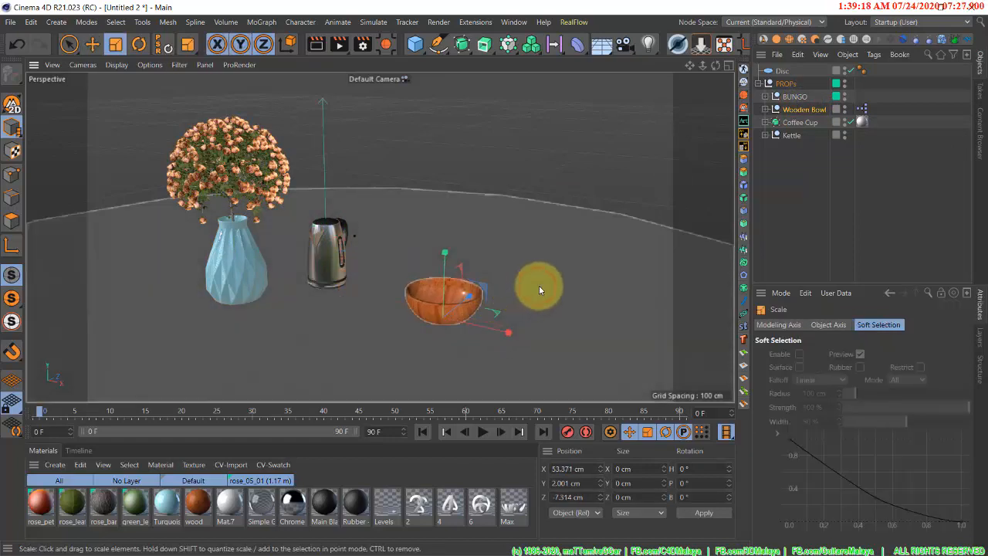
{"action": "left_click_drag", "start_coordinate": [538, 291], "coordinate": [676, 189]}
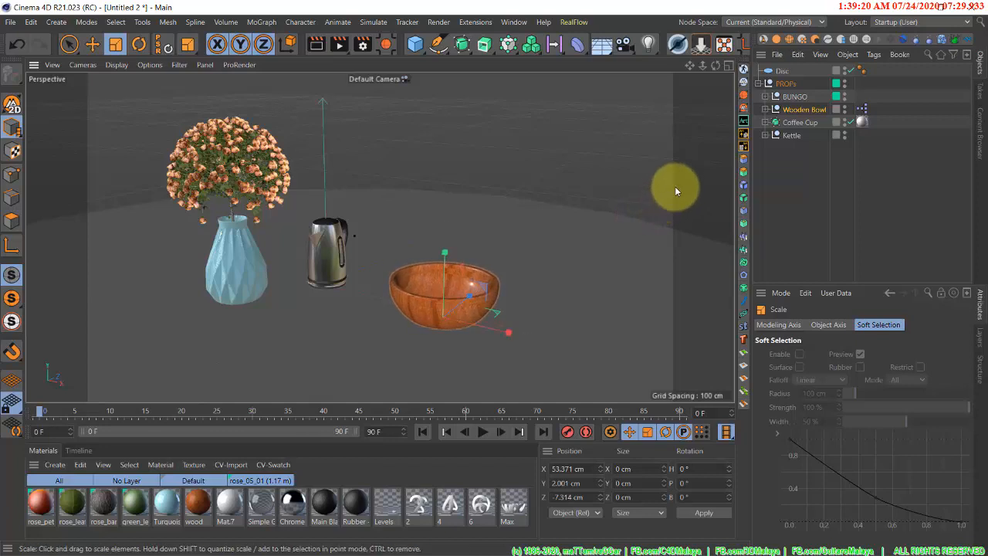
{"action": "mouse_move", "coordinate": [445, 259]}
{"action": "left_mouse_down"}
{"action": "mouse_move", "coordinate": [445, 277]}
{"action": "mouse_move", "coordinate": [444, 247]}
{"action": "mouse_move", "coordinate": [442, 261]}
{"action": "left_mouse_up"}
- Move the coffee cup in front of the kettle to about X 15 cm, Z -21 cm, and scale it up uniformly
{"action": "left_click", "coordinate": [800, 123]}
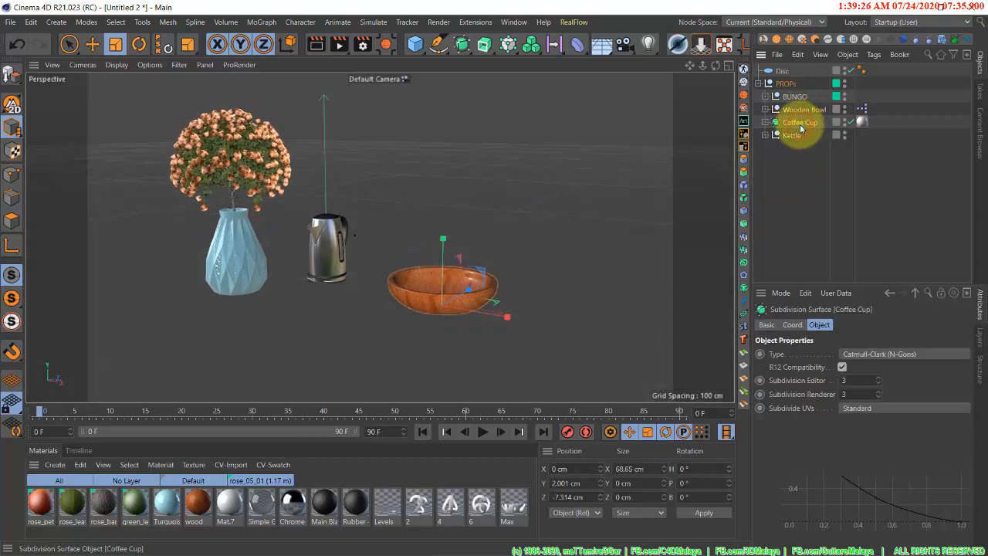
{"action": "key", "text": "e"}
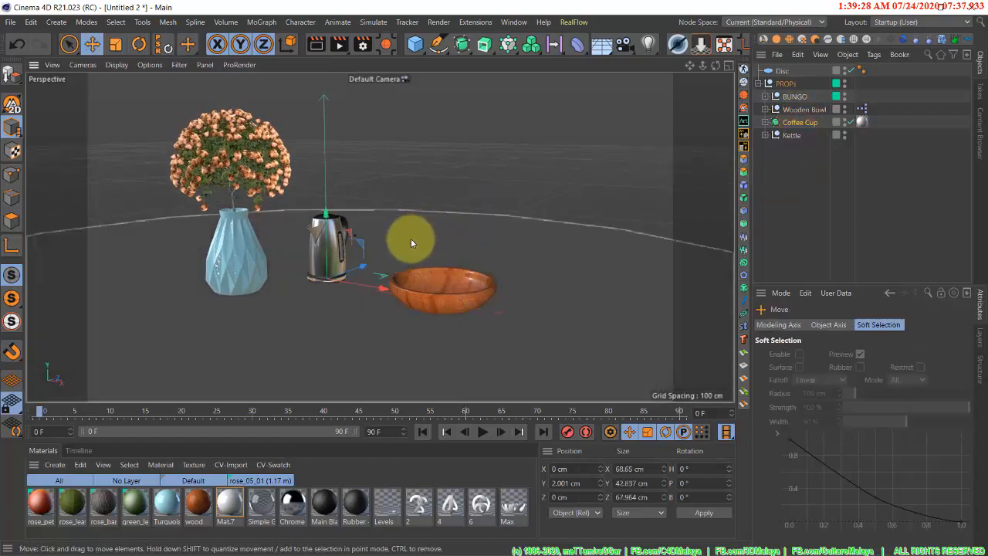
{"action": "left_click_drag", "start_coordinate": [360, 271], "coordinate": [360, 320]}
{"action": "key", "text": "t"}
{"action": "left_click_drag", "start_coordinate": [336, 352], "coordinate": [503, 144]}
- Scale the kettle up uniformly until it stands much taller than the vase
{"action": "key", "text": "e"}
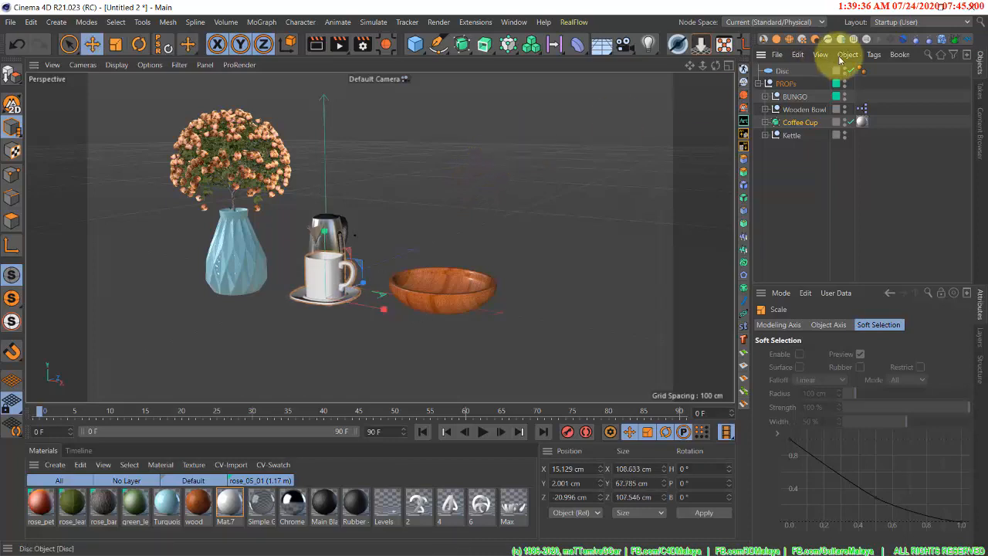
{"action": "left_click", "coordinate": [792, 136]}
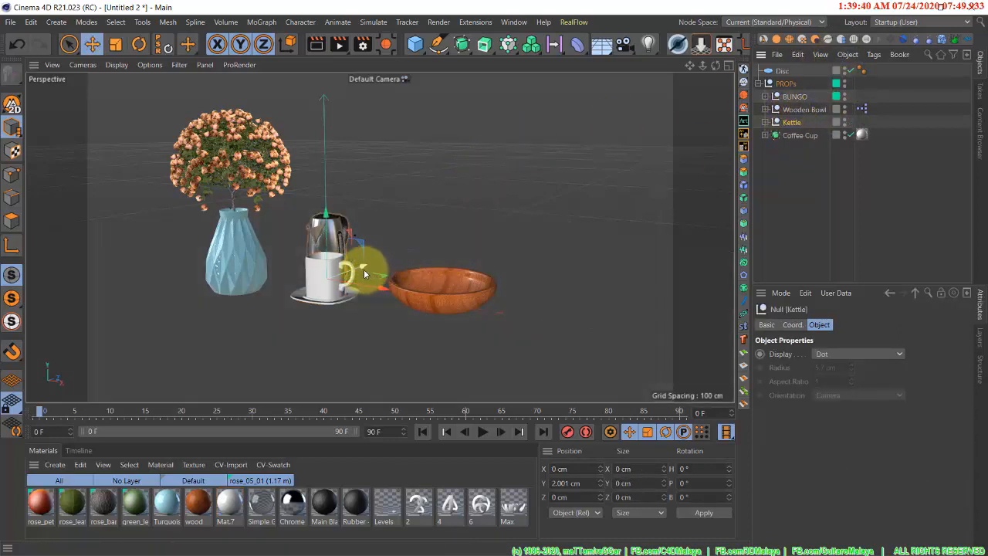
{"action": "key", "text": "t"}
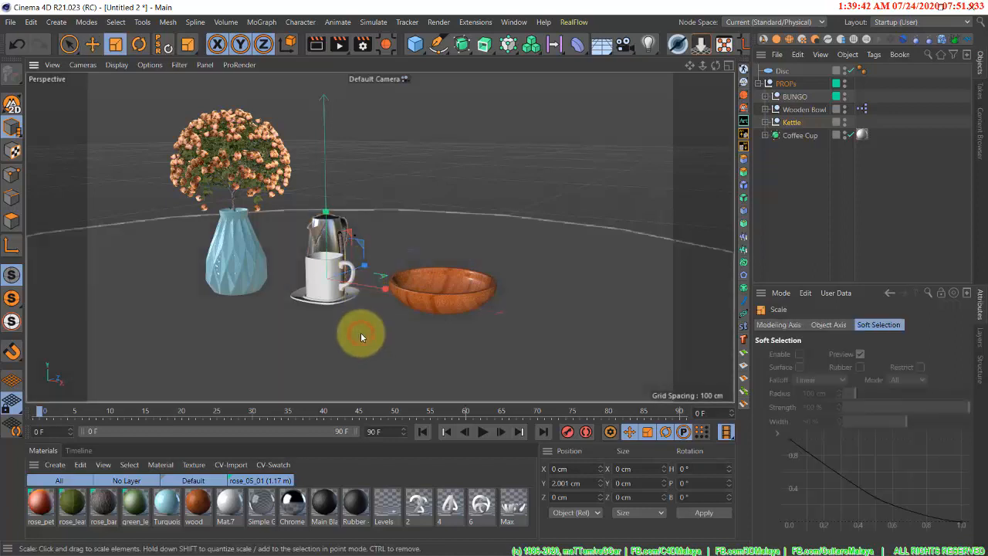
{"action": "left_click_drag", "start_coordinate": [361, 332], "coordinate": [496, 280]}
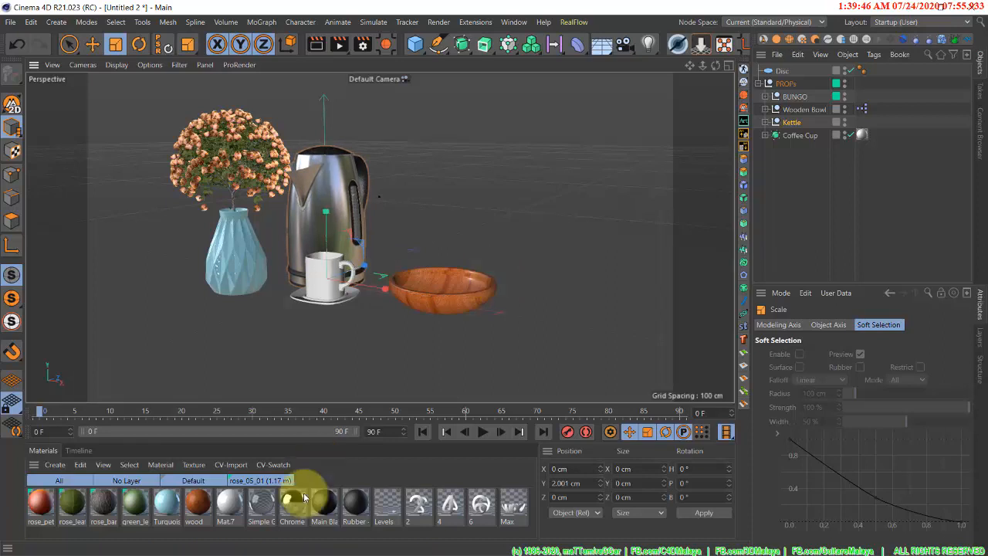
- Place the kettle behind the cup at about X 3 cm, Z 27 cm, with its heading rotated to -35°
{"action": "key", "text": "e"}
{"action": "left_click_drag", "start_coordinate": [356, 287], "coordinate": [407, 267]}
{"action": "key", "text": "r"}
{"action": "key", "text": "e"}
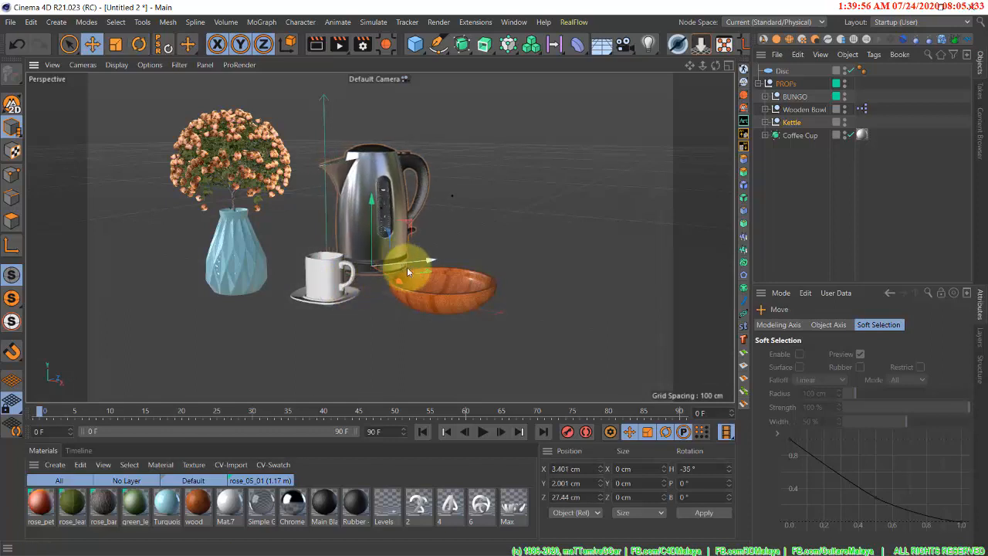
- Move the wooden bowl farther from the kettle along X, to about 70 cm
{"action": "left_click", "coordinate": [482, 280]}
{"action": "left_click", "coordinate": [801, 109]}
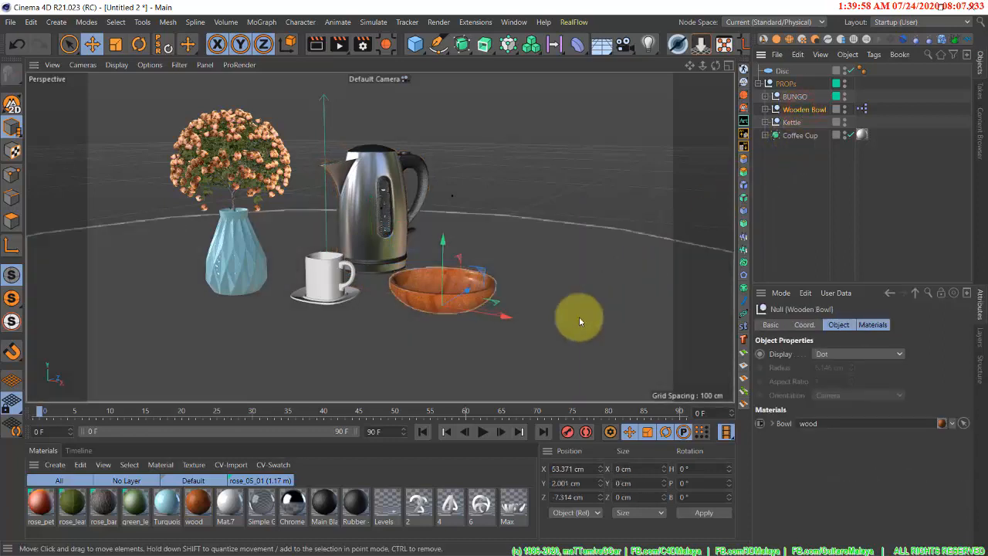
{"action": "left_click_drag", "start_coordinate": [503, 320], "coordinate": [559, 328]}
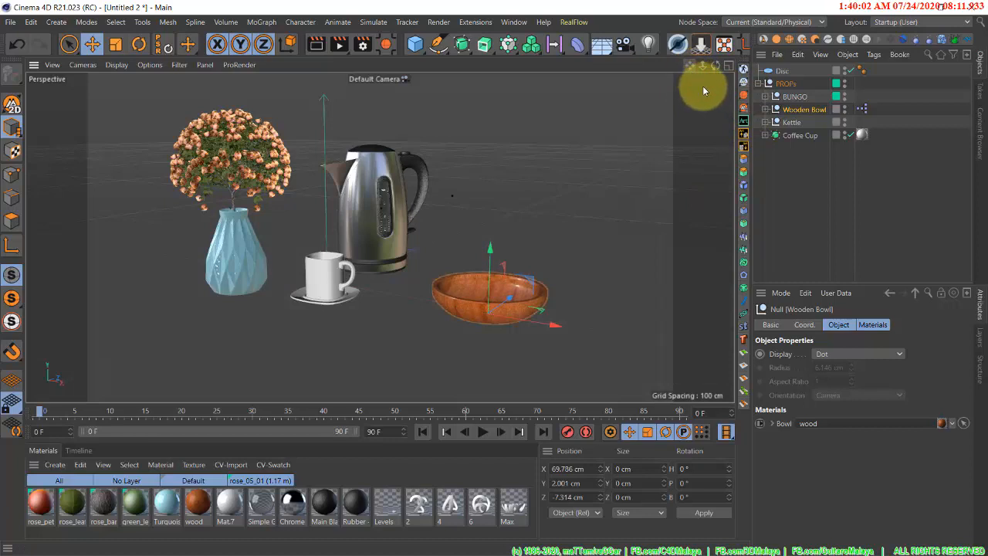
{"action": "left_click_drag", "start_coordinate": [688, 67], "coordinate": [697, 82]}
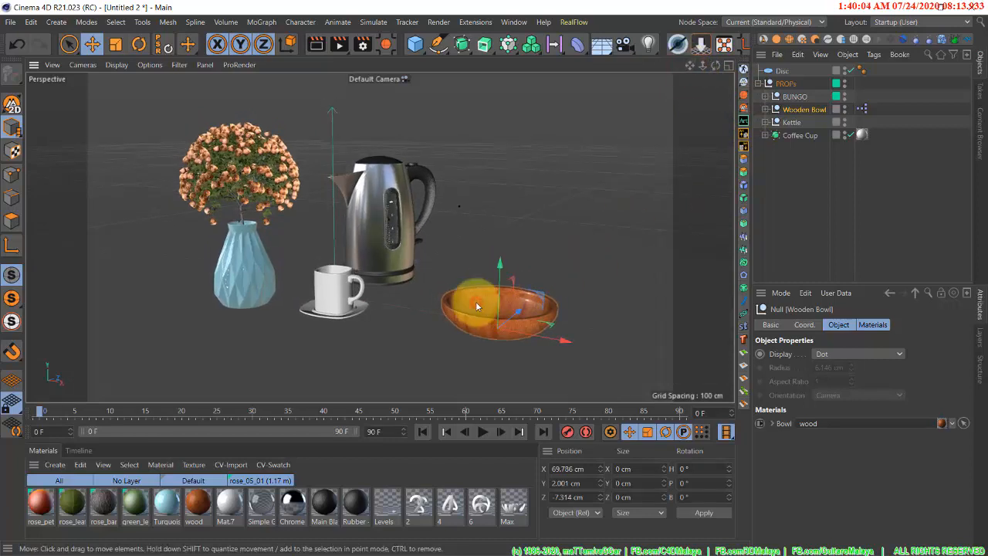
{"action": "mouse_move", "coordinate": [476, 301]}
{"action": "left_mouse_down", "text": "alt"}
{"action": "mouse_move", "coordinate": [483, 292]}
{"action": "mouse_move", "coordinate": [474, 294]}
{"action": "left_mouse_up", "text": "alt"}
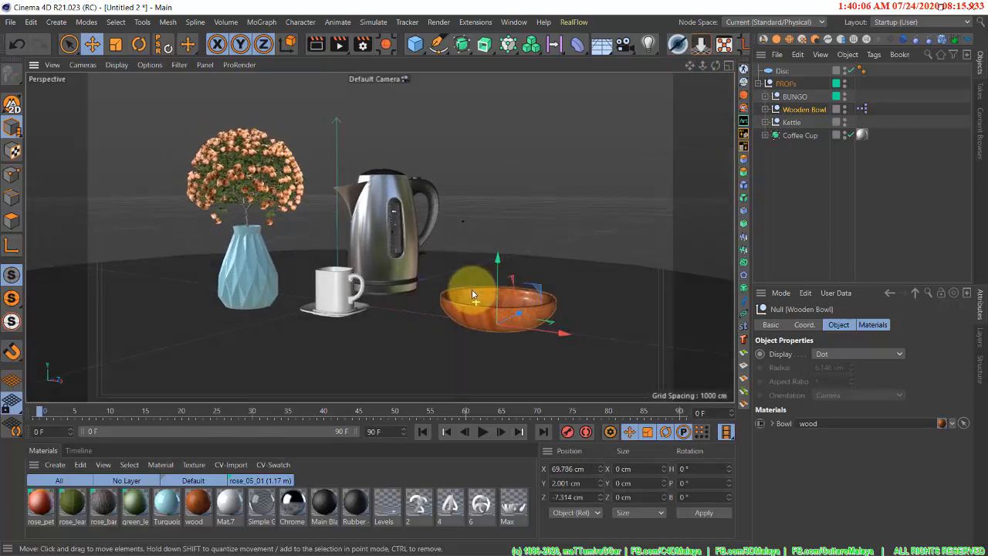
{"action": "left_click_drag", "start_coordinate": [702, 66], "coordinate": [495, 279]}
{"action": "left_click_drag", "start_coordinate": [522, 333], "coordinate": [536, 318], "text": "alt"}
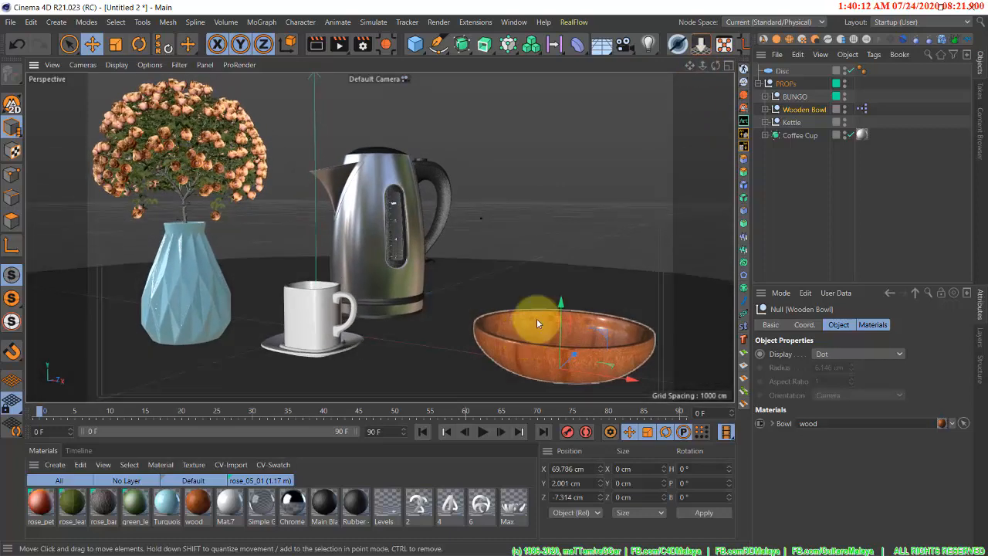
- Scale the kettle up uniformly to about 119% and shift it slightly away from the vase
{"action": "left_click_drag", "start_coordinate": [689, 65], "coordinate": [495, 278]}
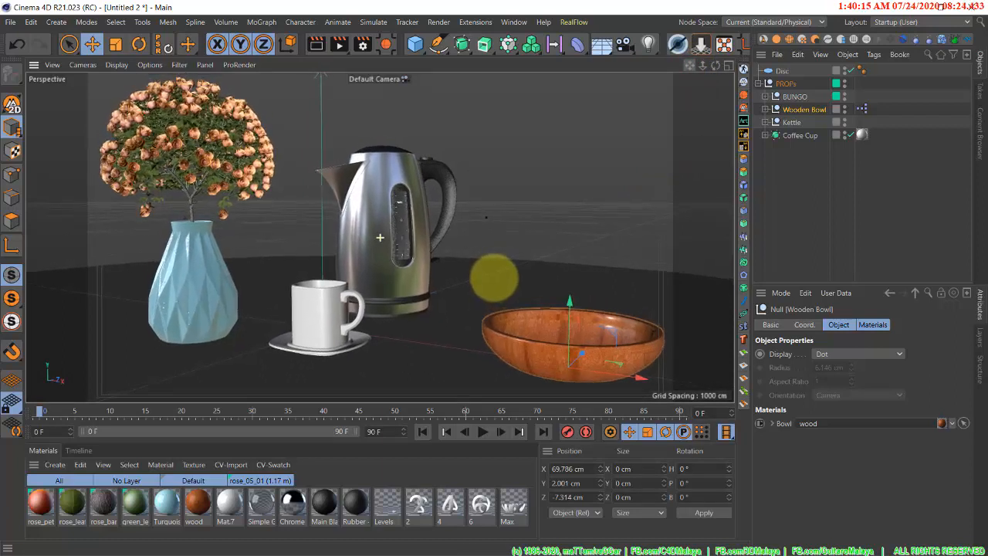
{"action": "left_click", "coordinate": [800, 125]}
{"action": "key", "text": "t"}
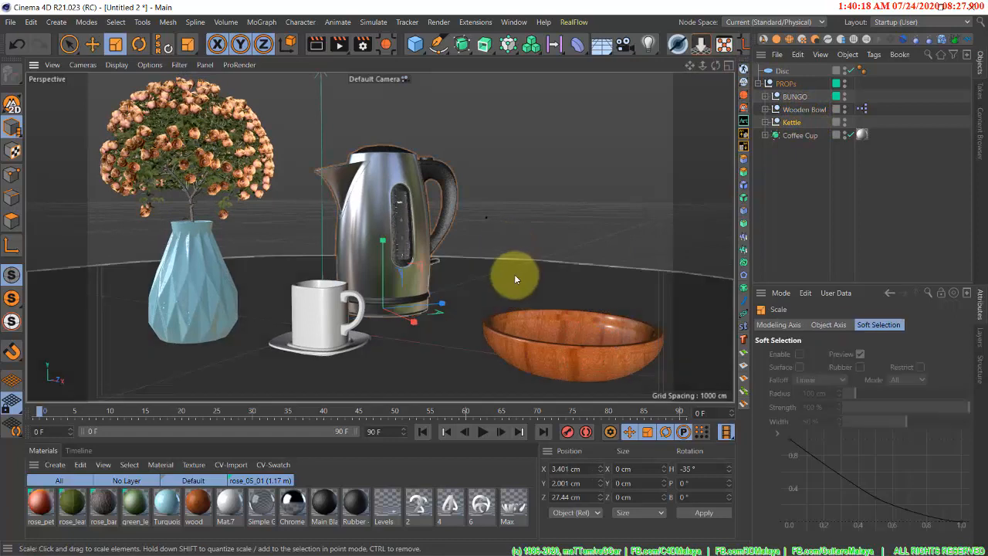
{"action": "left_click_drag", "start_coordinate": [512, 265], "coordinate": [558, 195]}
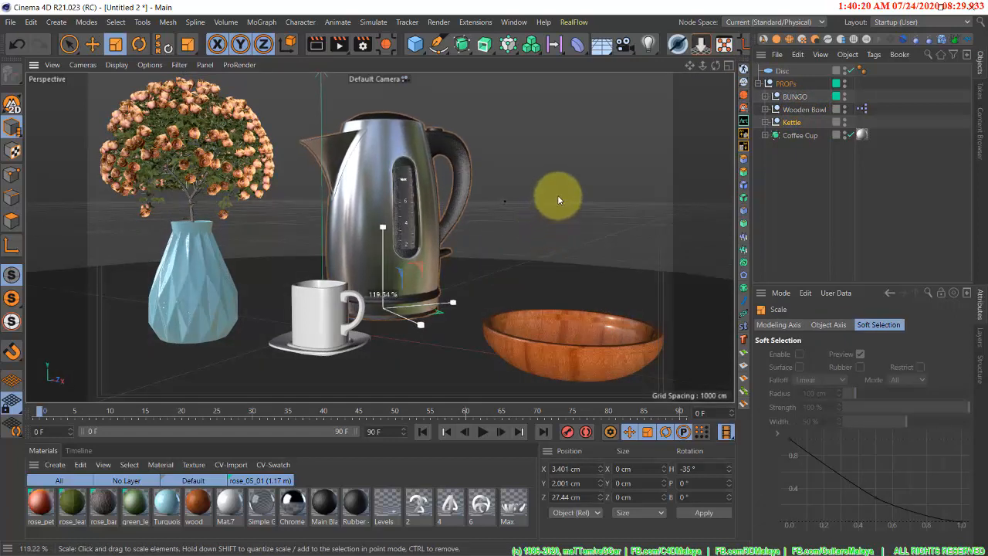
{"action": "key", "text": "e"}
{"action": "left_click_drag", "start_coordinate": [435, 302], "coordinate": [693, 184]}
- Scale the coffee cup up uniformly to about 129 cm wide and move it forward to about X 15.5 cm, Z -29 cm
{"action": "left_click", "coordinate": [799, 136]}
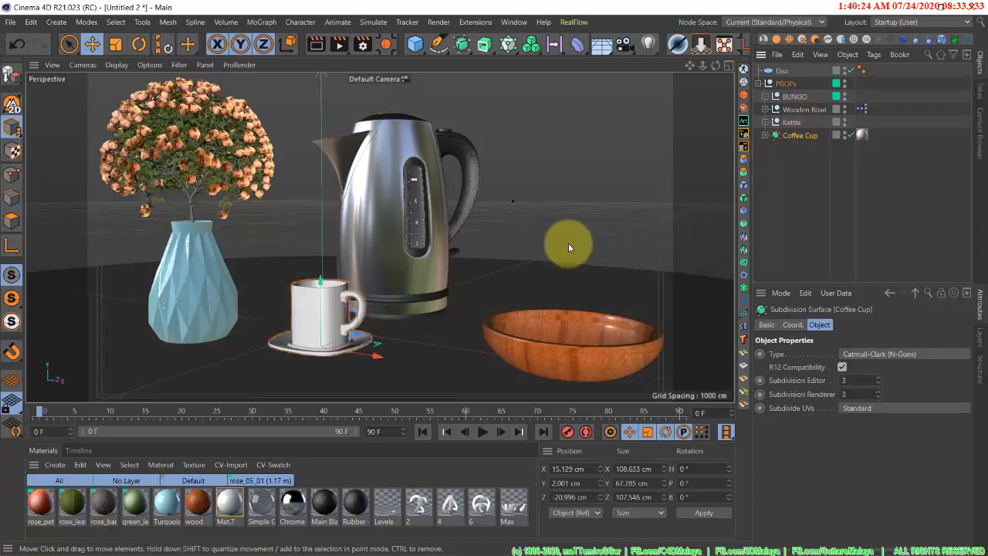
{"action": "key", "text": "t"}
{"action": "left_click_drag", "start_coordinate": [417, 352], "coordinate": [486, 296]}
{"action": "key", "text": "e"}
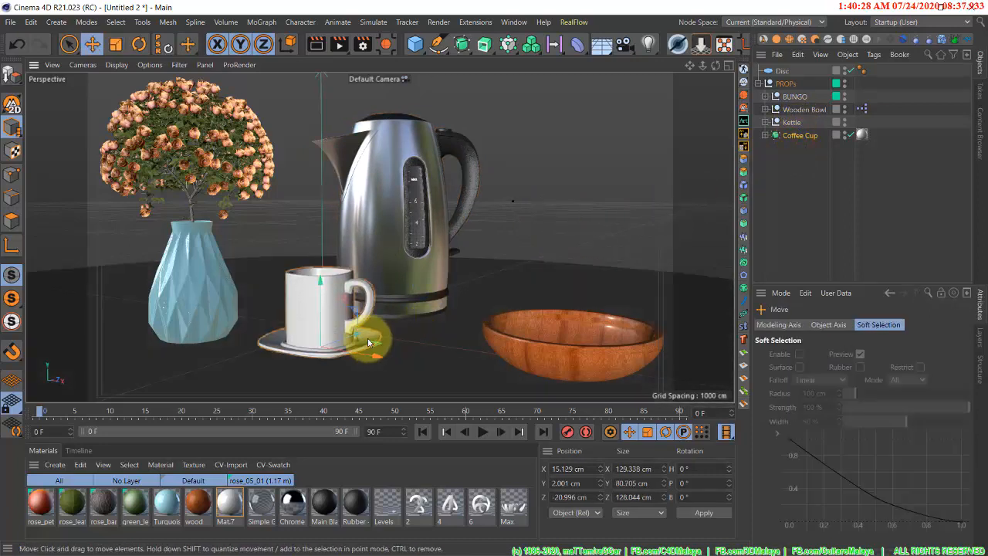
{"action": "mouse_move", "coordinate": [355, 336]}
{"action": "left_mouse_down"}
{"action": "mouse_move", "coordinate": [336, 347]}
{"action": "mouse_move", "coordinate": [348, 371]}
{"action": "mouse_move", "coordinate": [346, 336]}
{"action": "mouse_move", "coordinate": [352, 351]}
{"action": "left_mouse_up"}
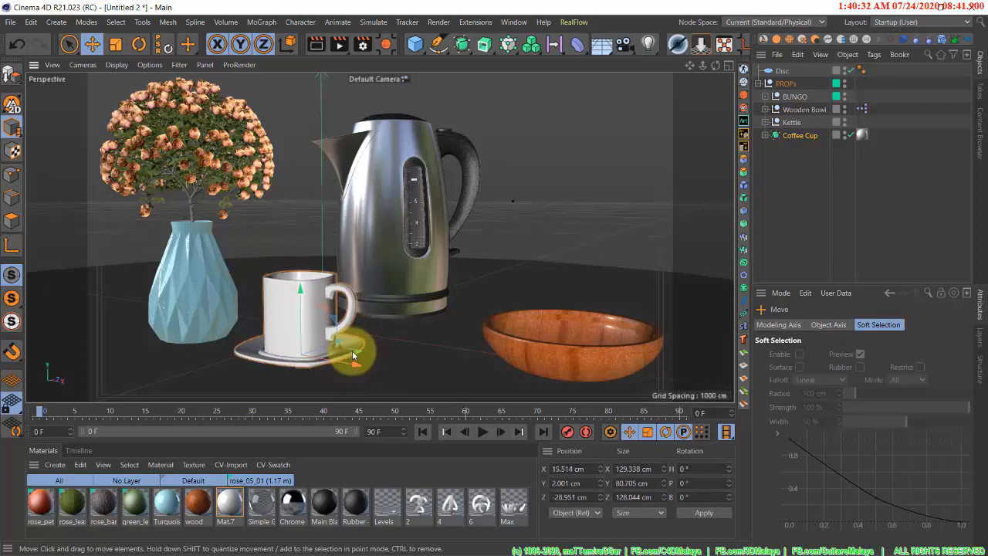
- Create an instance of the coffee cup
{"action": "left_click", "coordinate": [801, 136]}
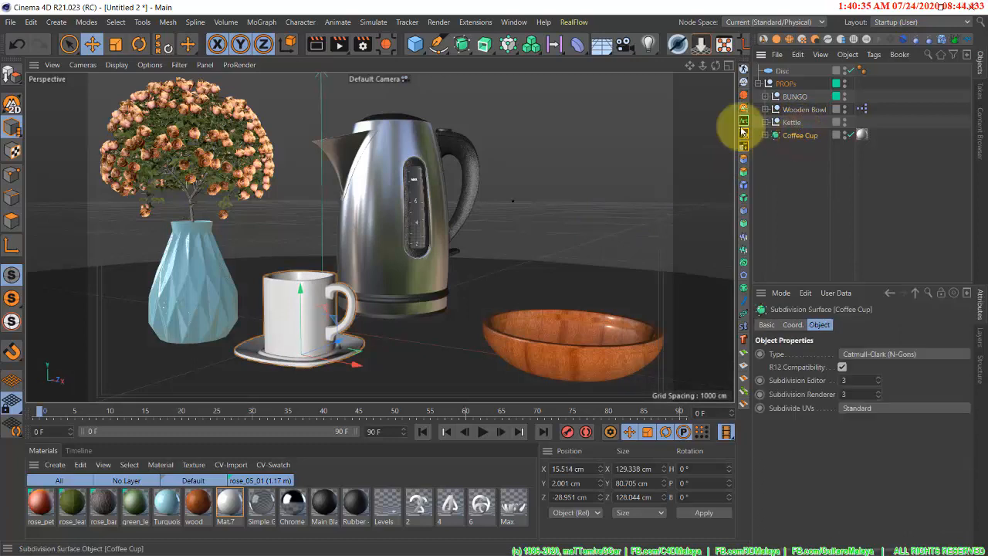
{"action": "left_click", "coordinate": [462, 44]}
{"action": "left_click", "coordinate": [608, 156]}
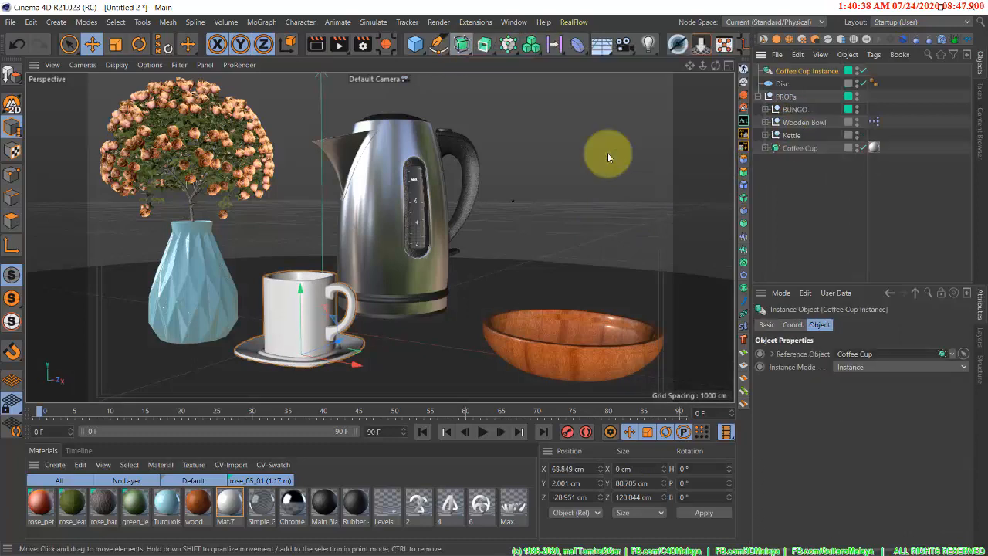
- Place the coffee cup instance in front of the kettle, between the original cup and the bowl, with its heading rotated to -115°
{"action": "left_click_drag", "start_coordinate": [344, 369], "coordinate": [167, 329]}
{"action": "key", "text": "r"}
{"action": "key", "text": "e"}
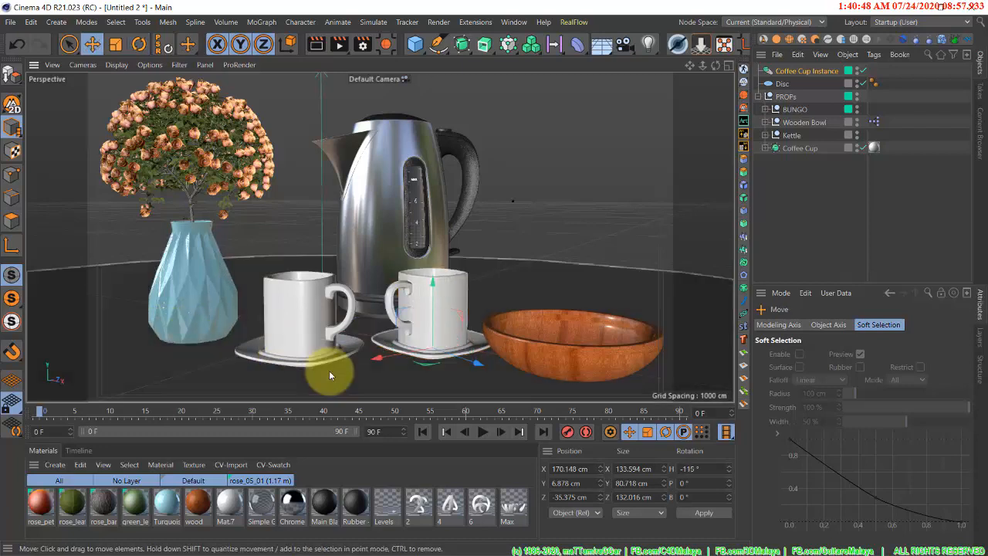
{"action": "left_click_drag", "start_coordinate": [457, 355], "coordinate": [382, 377]}
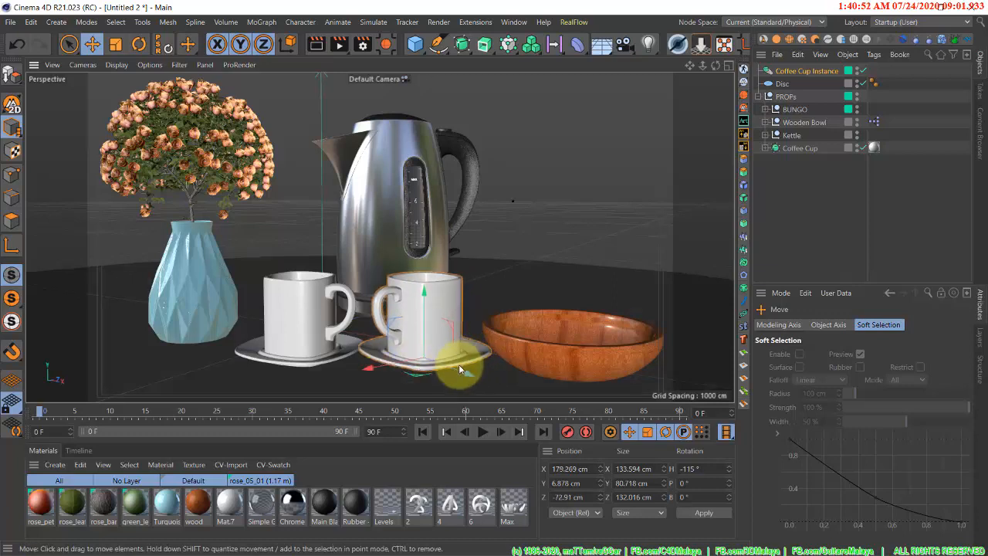
{"action": "left_click_drag", "start_coordinate": [459, 369], "coordinate": [489, 389]}
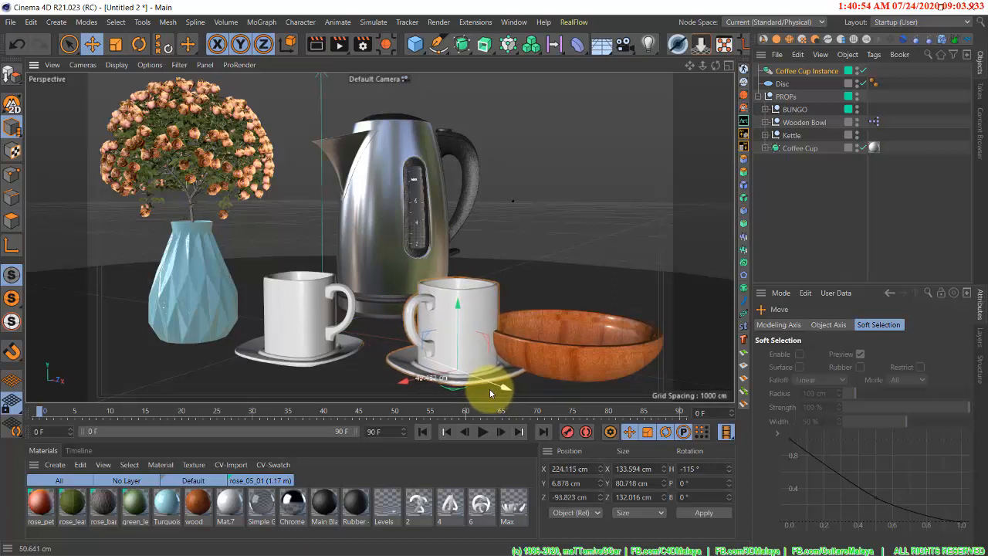
- Move the wooden bowl farther back to about X 66 cm, Z 16 cm
{"action": "left_click", "coordinate": [807, 123]}
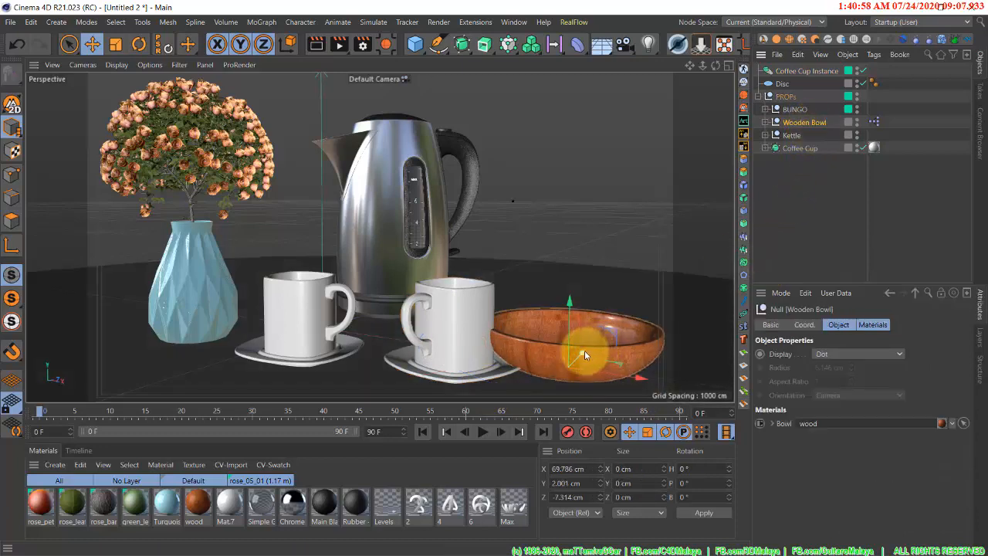
{"action": "left_click_drag", "start_coordinate": [584, 356], "coordinate": [651, 345]}
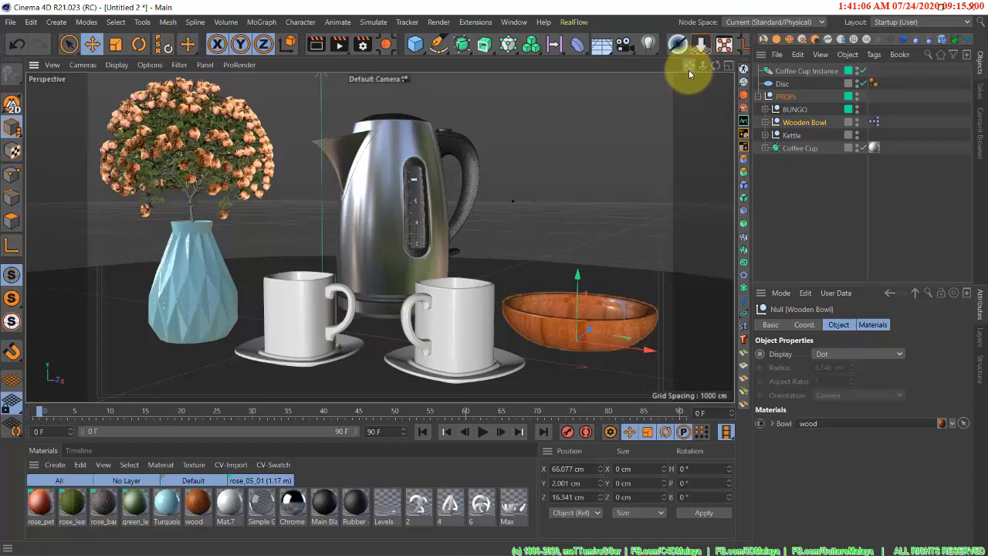
- Add a camera from the current perspective and look through it in the viewport
{"action": "left_click", "coordinate": [624, 44]}
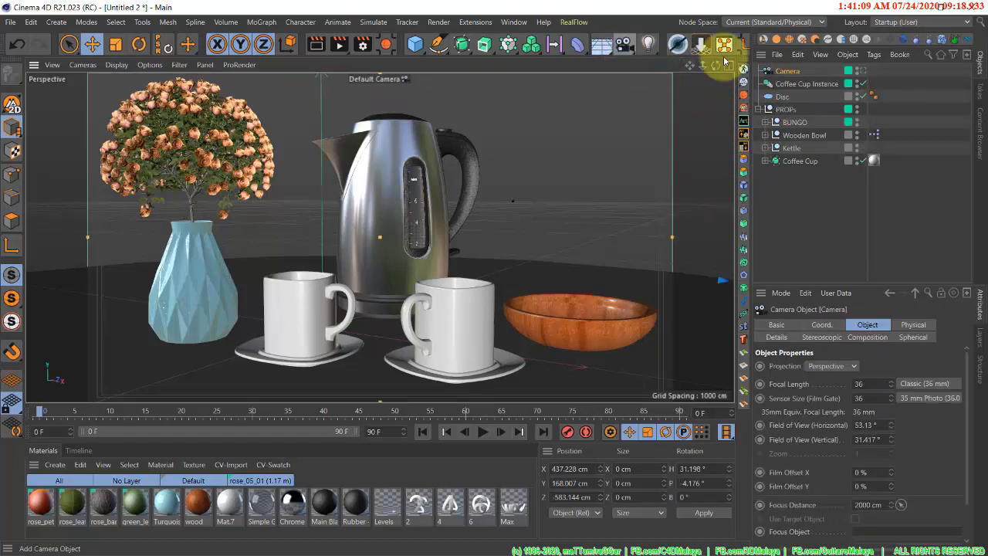
{"action": "left_click", "coordinate": [864, 72]}
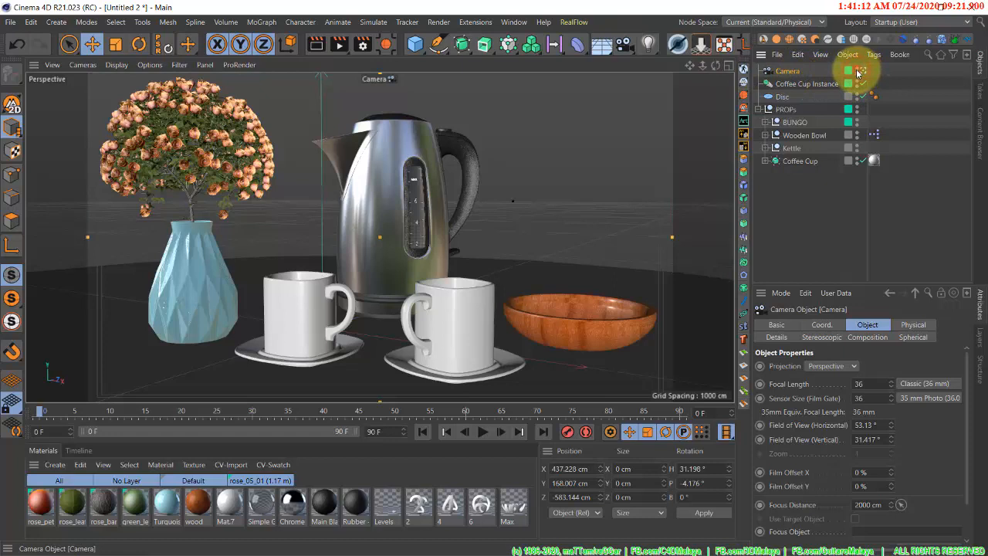
{"action": "left_click", "coordinate": [792, 205]}
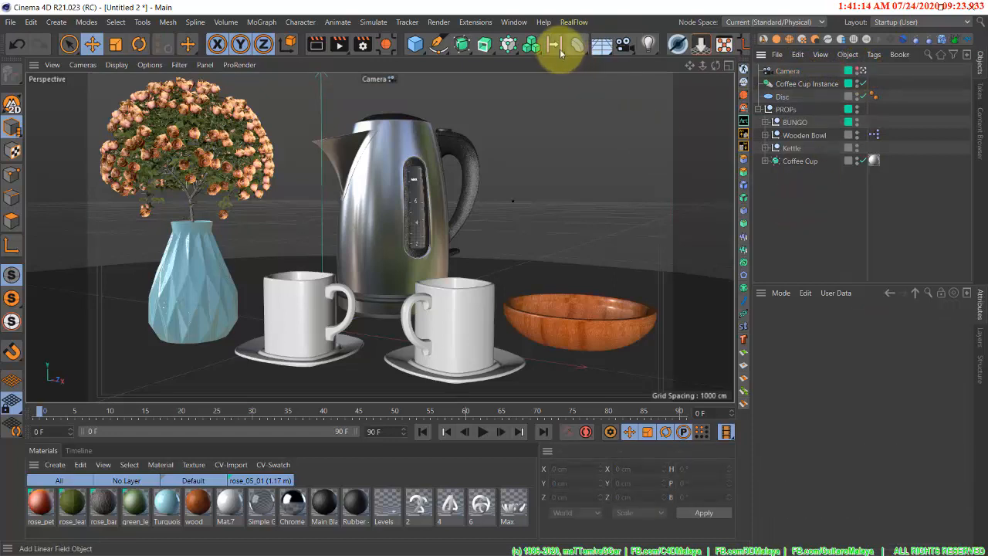
- Add a Sky object to the scene and assign a new default material to it
{"action": "left_click_drag", "start_coordinate": [595, 48], "coordinate": [639, 94]}
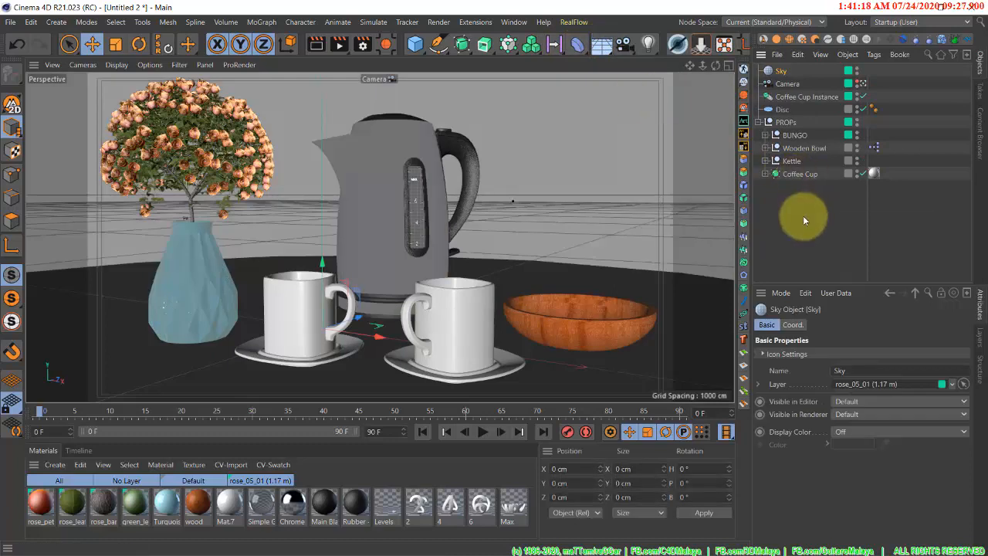
{"action": "left_click", "coordinate": [806, 216]}
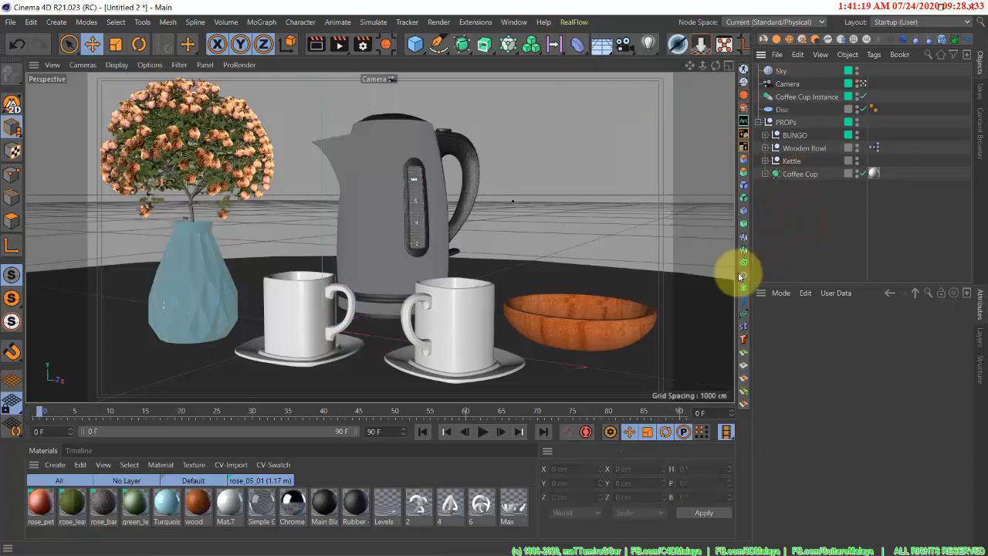
{"action": "left_click", "coordinate": [54, 465]}
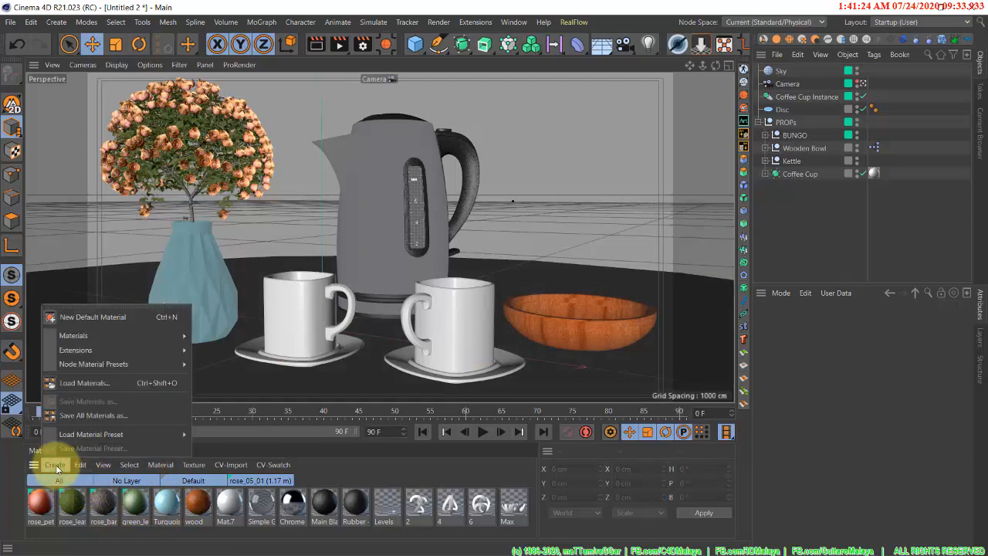
{"action": "left_click", "coordinate": [109, 318]}
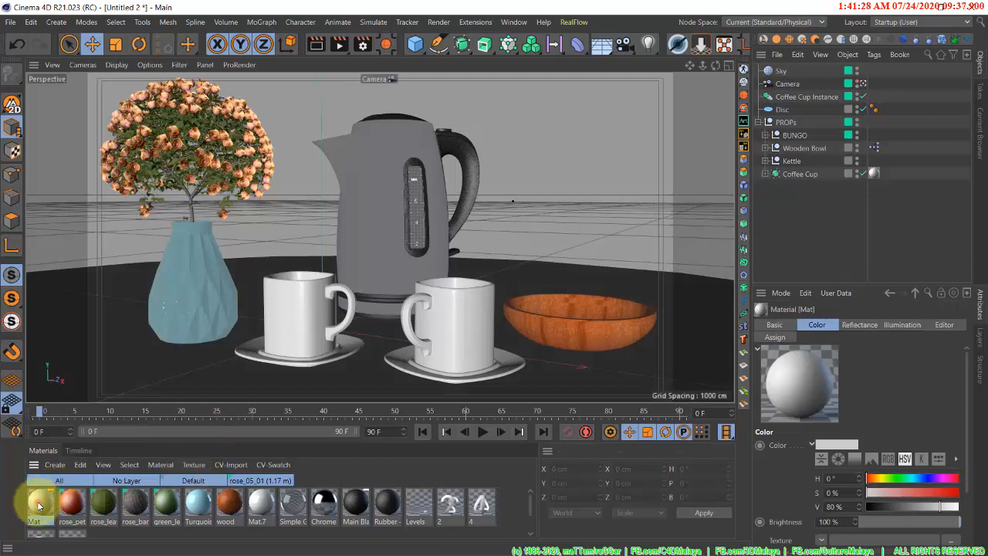
{"action": "left_click_drag", "start_coordinate": [38, 501], "coordinate": [783, 76]}
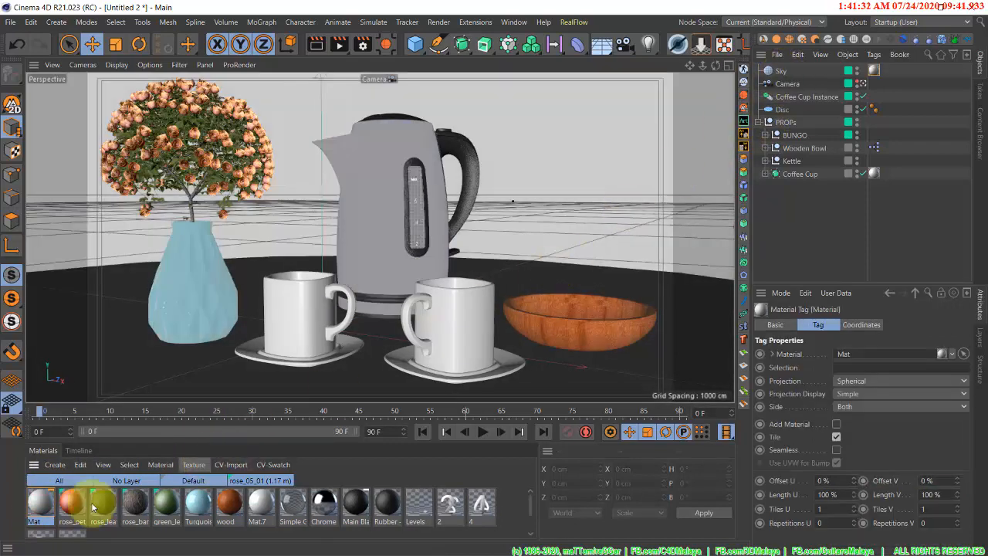
- Turn off Color and Reflectance in the sky material and enable only its Luminance channel
{"action": "left_click", "coordinate": [42, 505]}
{"action": "double_click", "coordinate": [41, 505]}
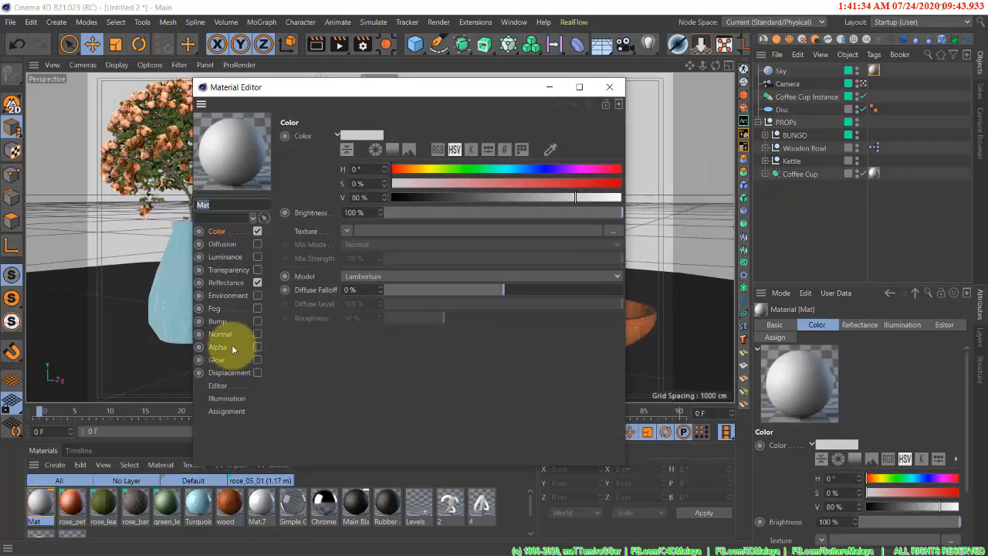
{"action": "left_click", "coordinate": [257, 282]}
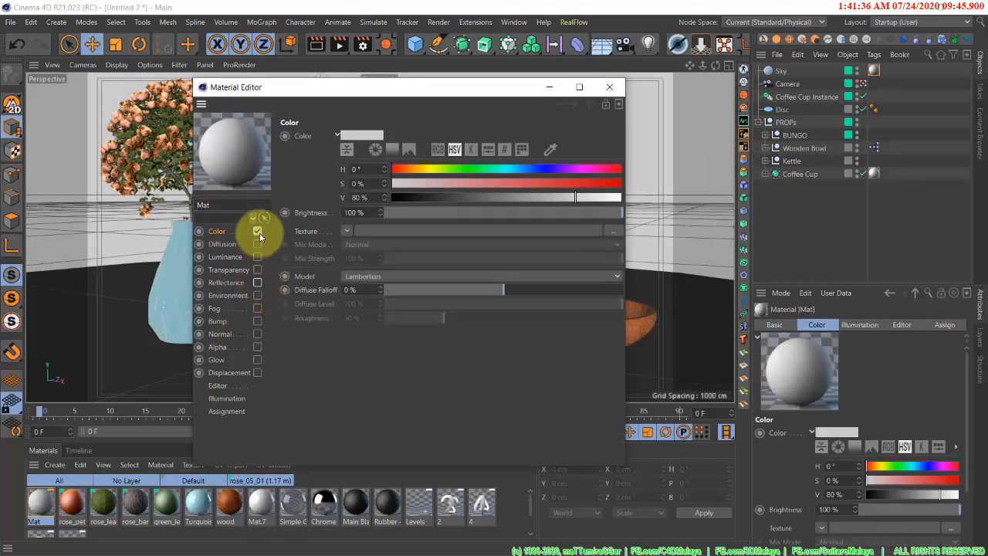
{"action": "left_click", "coordinate": [257, 231]}
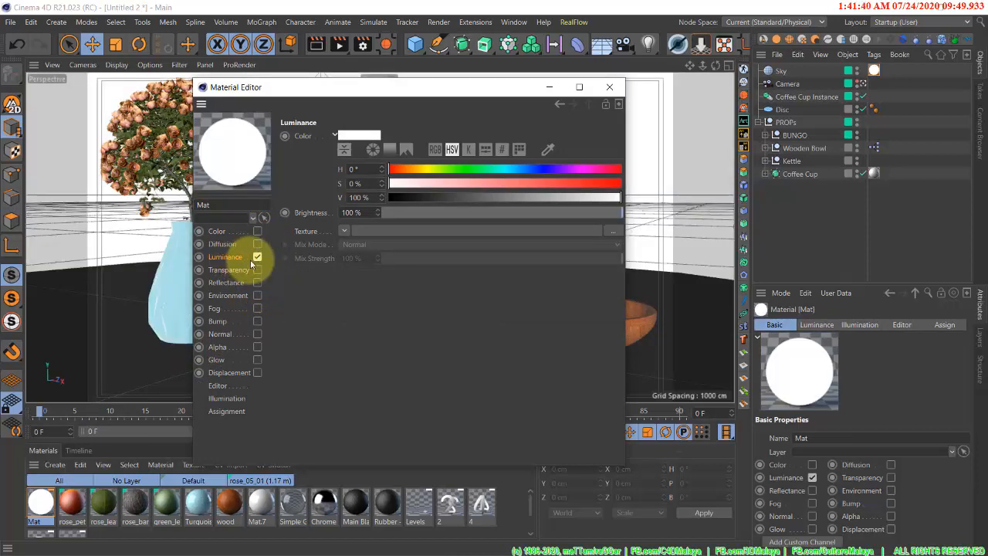
- Load Urban_Coffee_House.exr from the Road Trip HDRIs folder as the Luminance texture, without copying it to the project location
{"action": "left_click", "coordinate": [344, 232]}
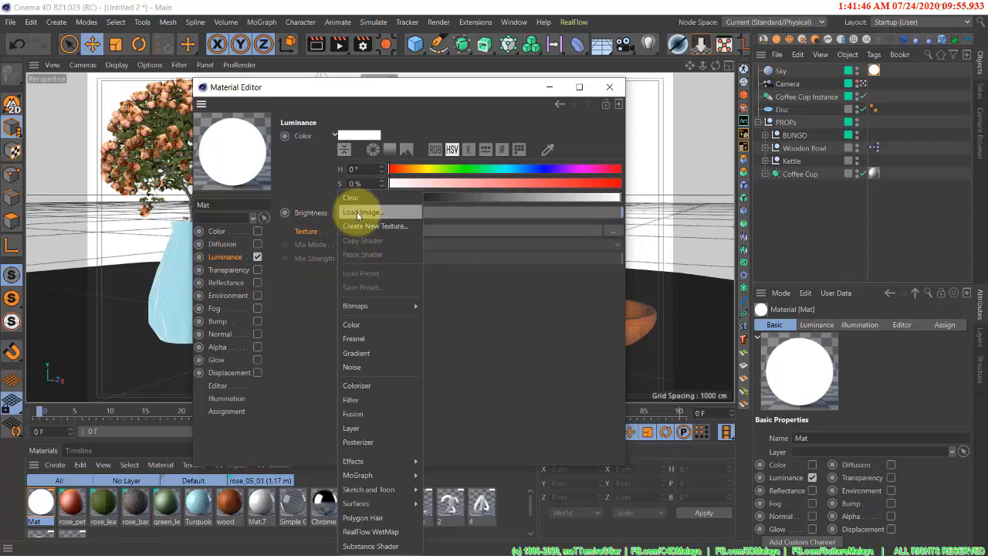
{"action": "left_click", "coordinate": [358, 213]}
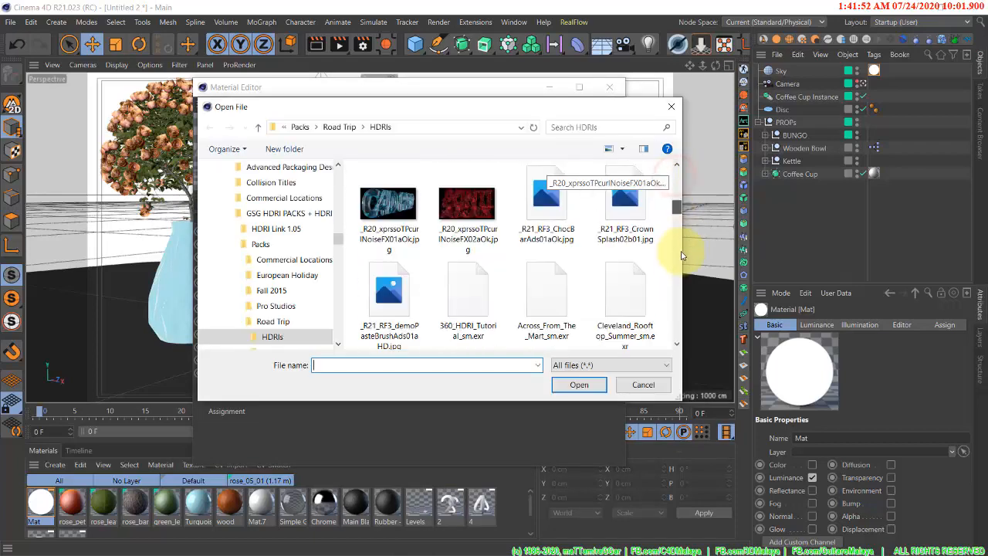
{"action": "scroll", "coordinate": [681, 255], "scroll_direction": "down", "scroll_amount": 15}
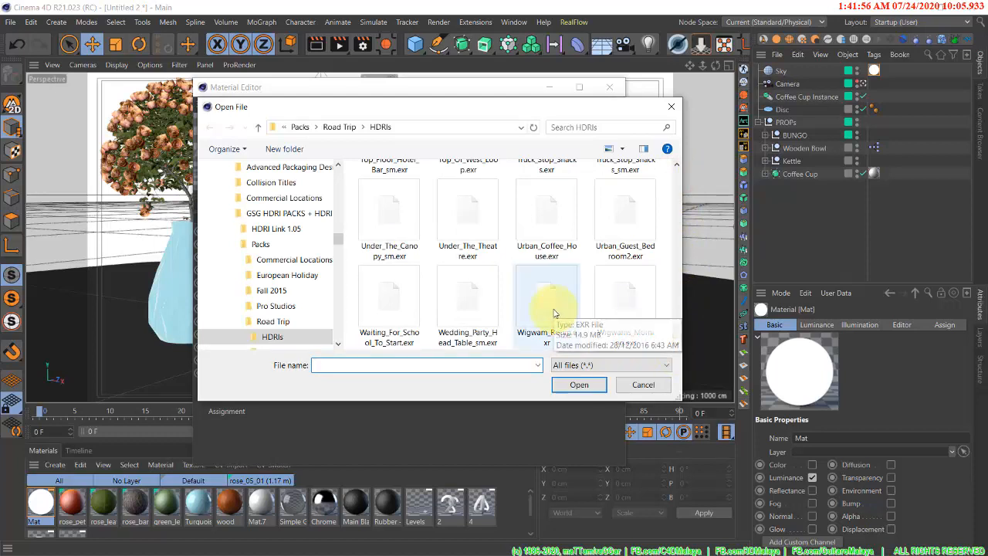
{"action": "left_click", "coordinate": [540, 255]}
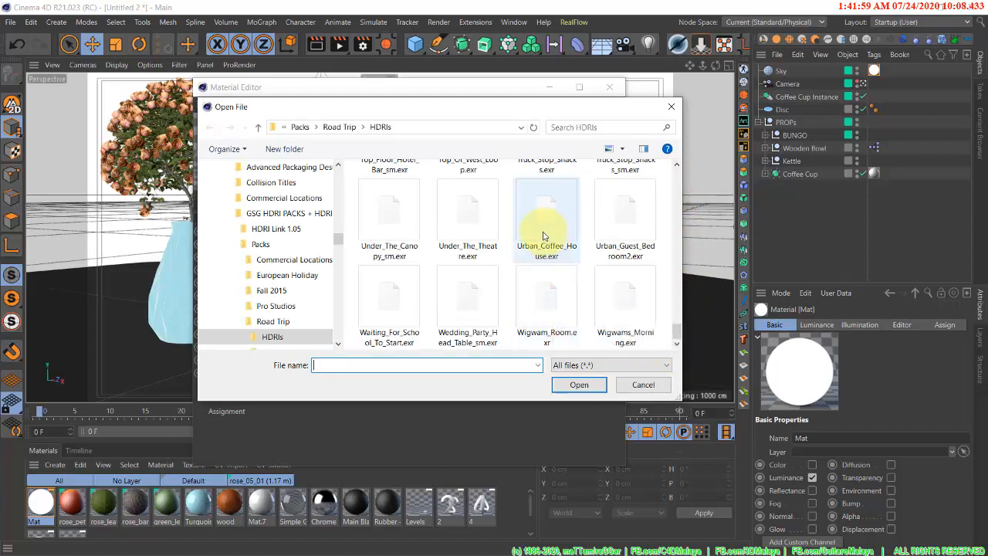
{"action": "left_click", "coordinate": [577, 384]}
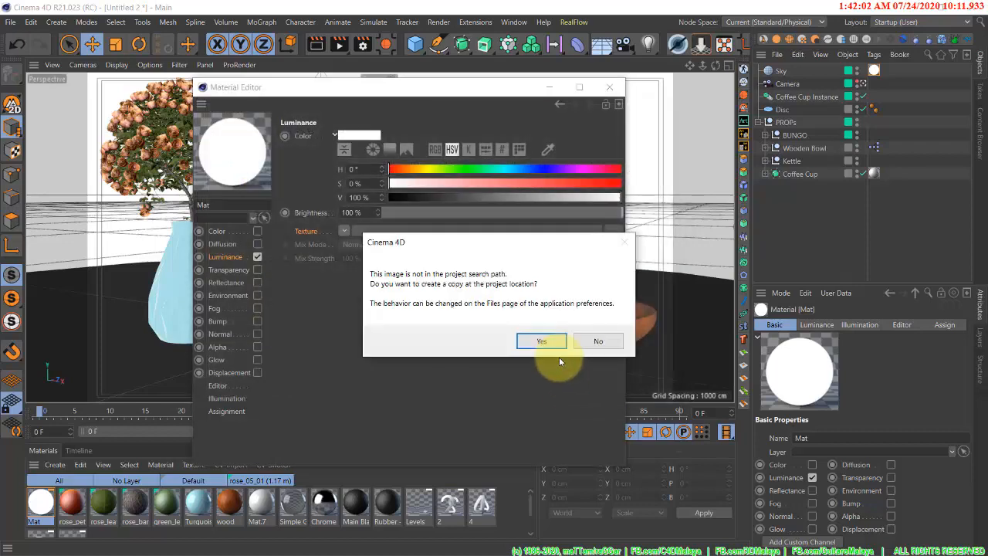
{"action": "left_click", "coordinate": [591, 336]}
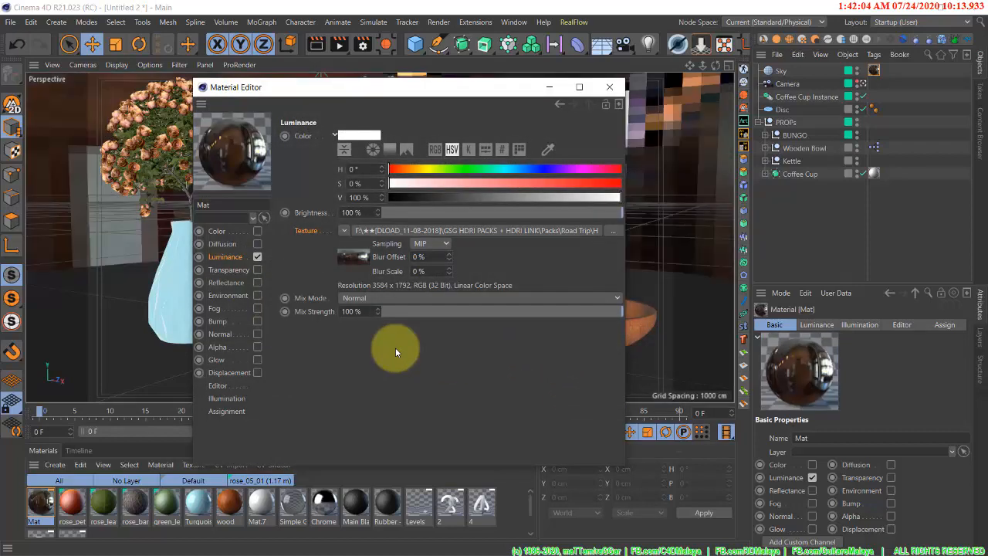
- Set the sky material's texture preview size to No Scaling and close the material editor
{"action": "left_click", "coordinate": [231, 386]}
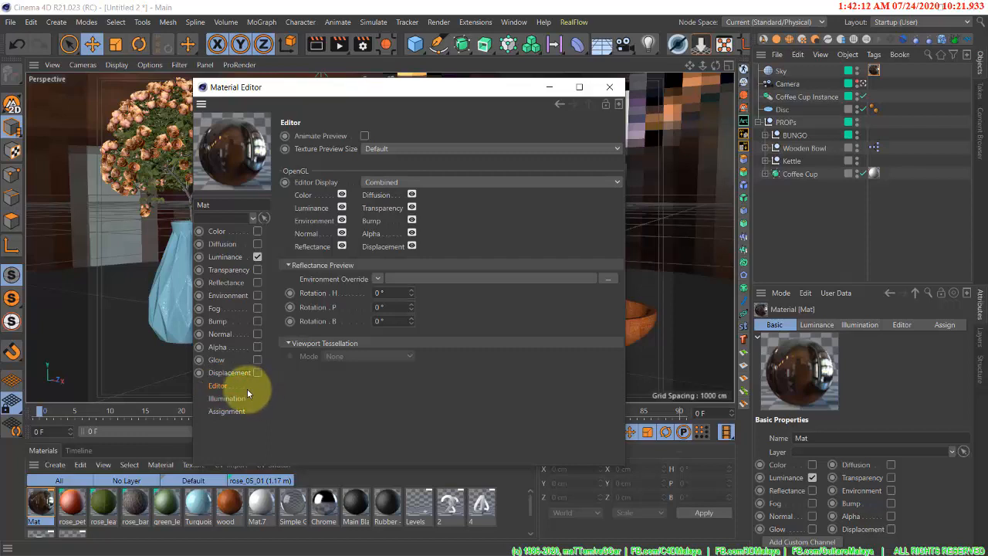
{"action": "left_click", "coordinate": [391, 149]}
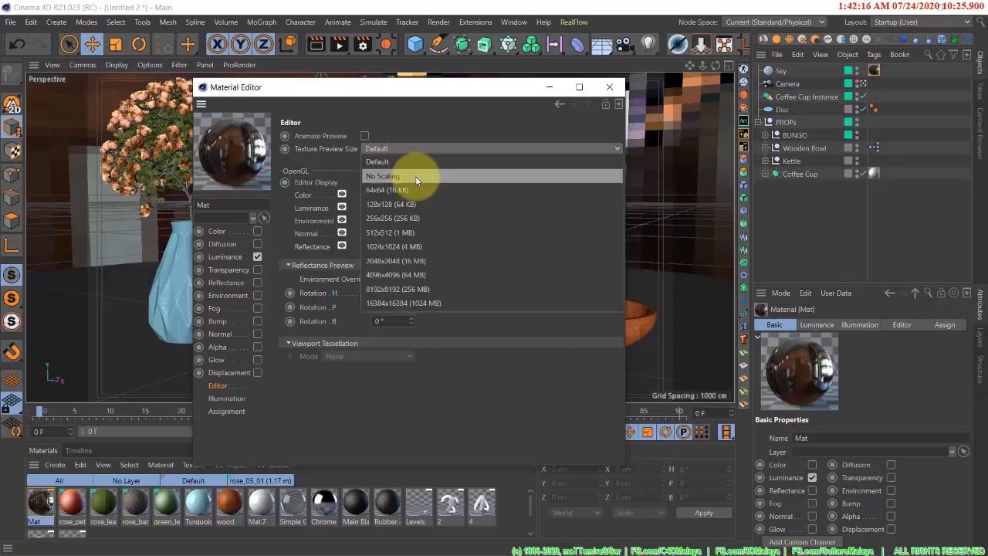
{"action": "left_click", "coordinate": [415, 177]}
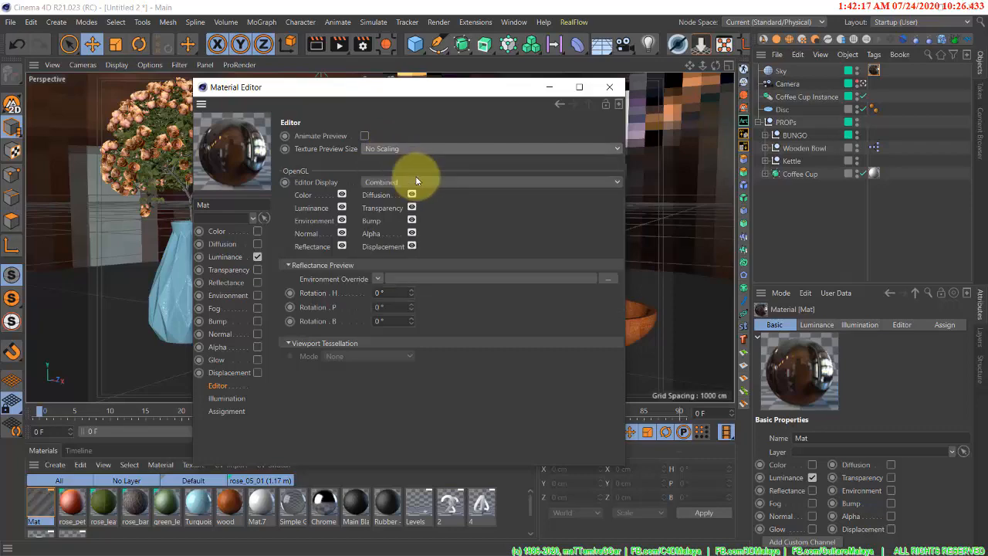
{"action": "left_click", "coordinate": [610, 88]}
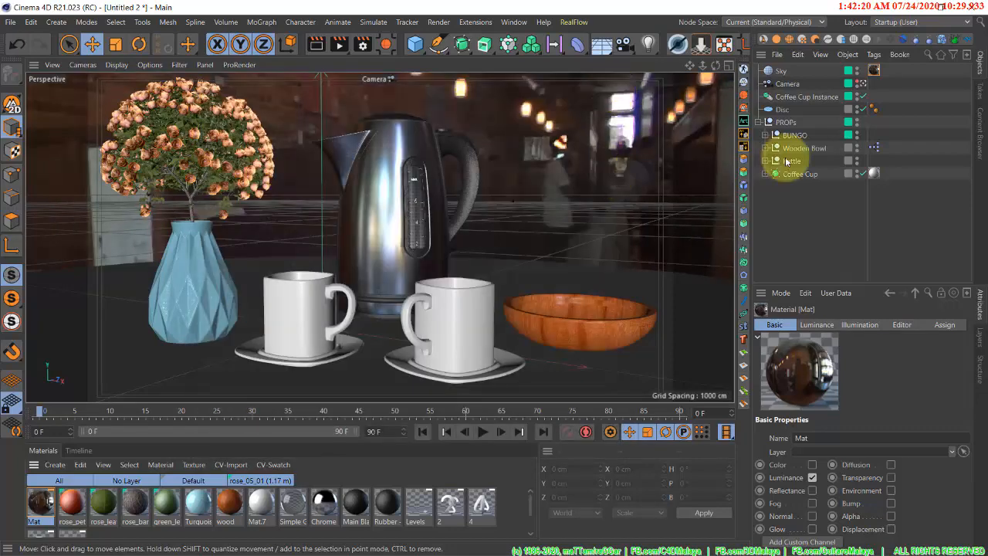
- Rotate the Sky object to a heading of 289° to reposition the HDRI background, and deselect it
{"action": "left_click", "coordinate": [786, 72]}
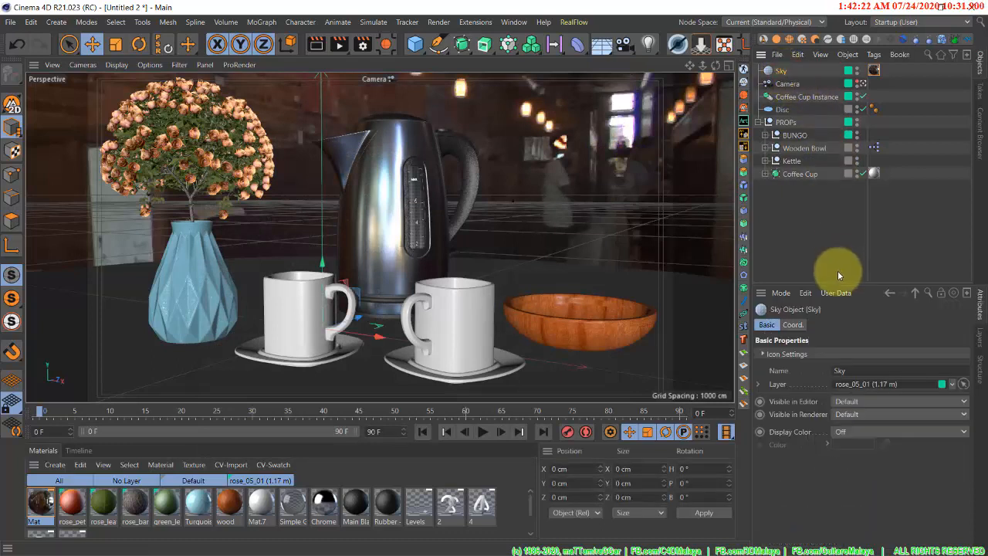
{"action": "left_click", "coordinate": [798, 326]}
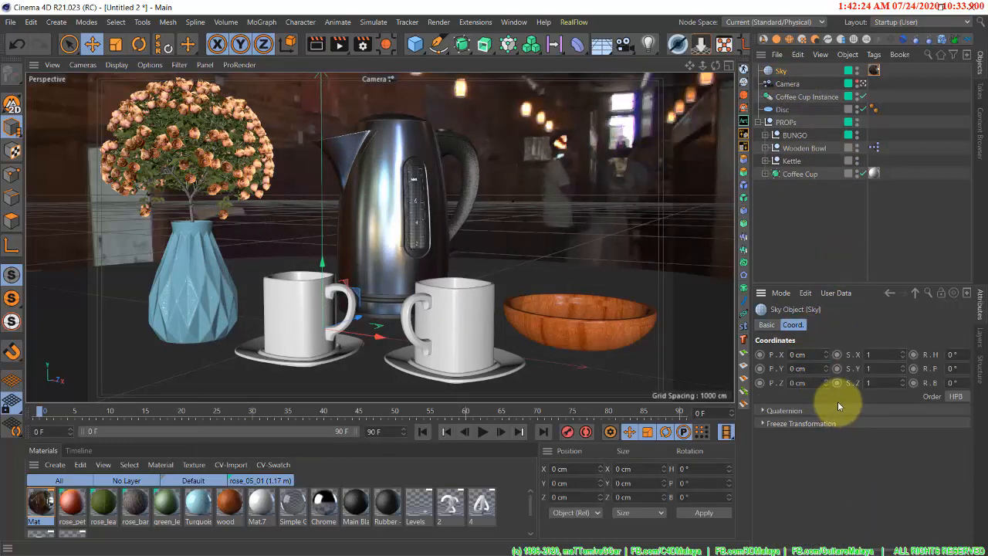
{"action": "scroll", "coordinate": [838, 404], "scroll_direction": "right", "scroll_amount": 1}
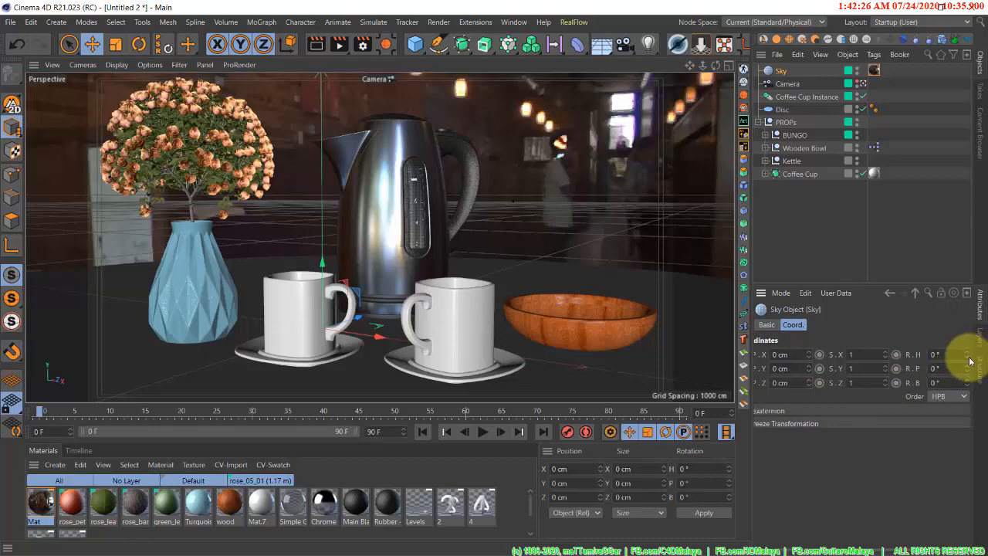
{"action": "left_click_drag", "start_coordinate": [971, 360], "coordinate": [965, 354]}
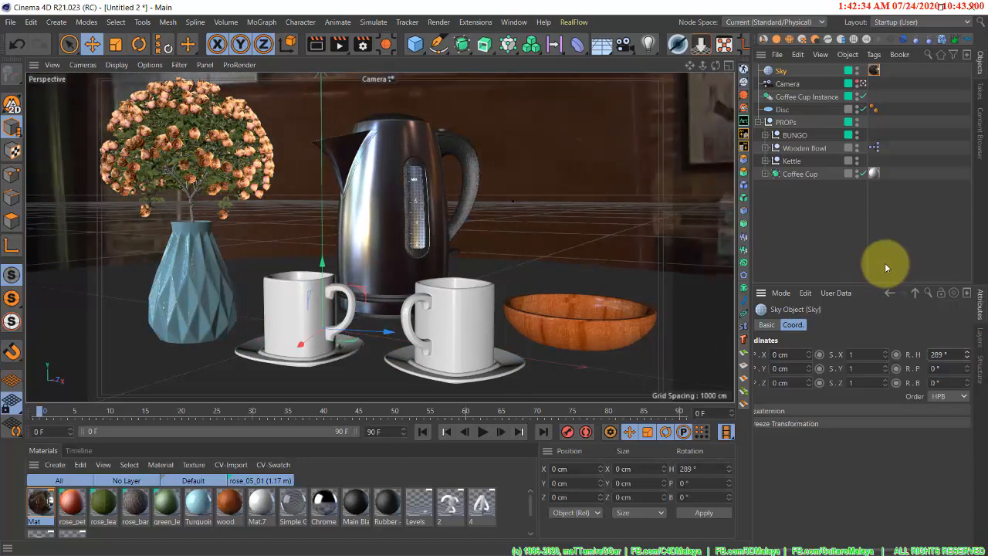
{"action": "scroll", "coordinate": [580, 303], "scroll_direction": "up", "scroll_amount": 2}
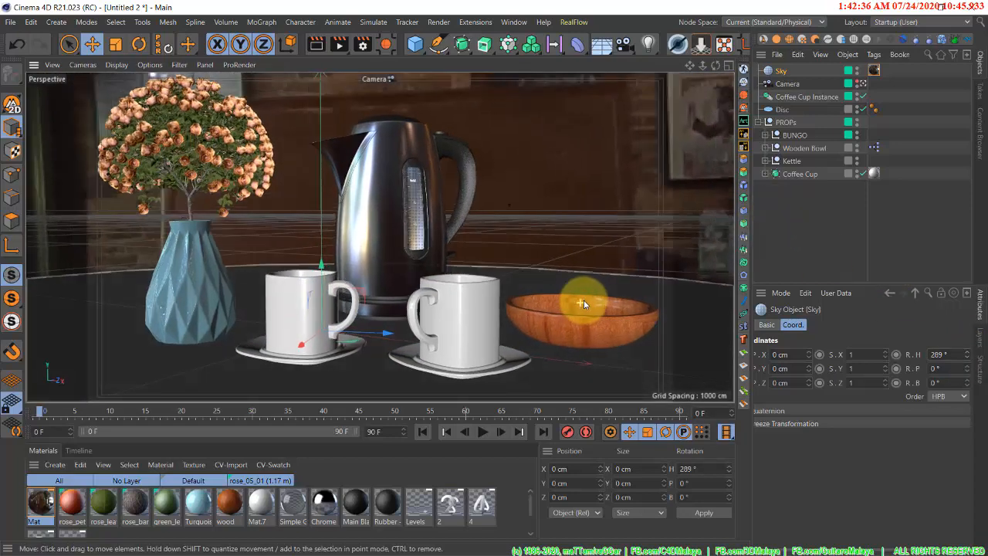
{"action": "left_click", "coordinate": [805, 237]}
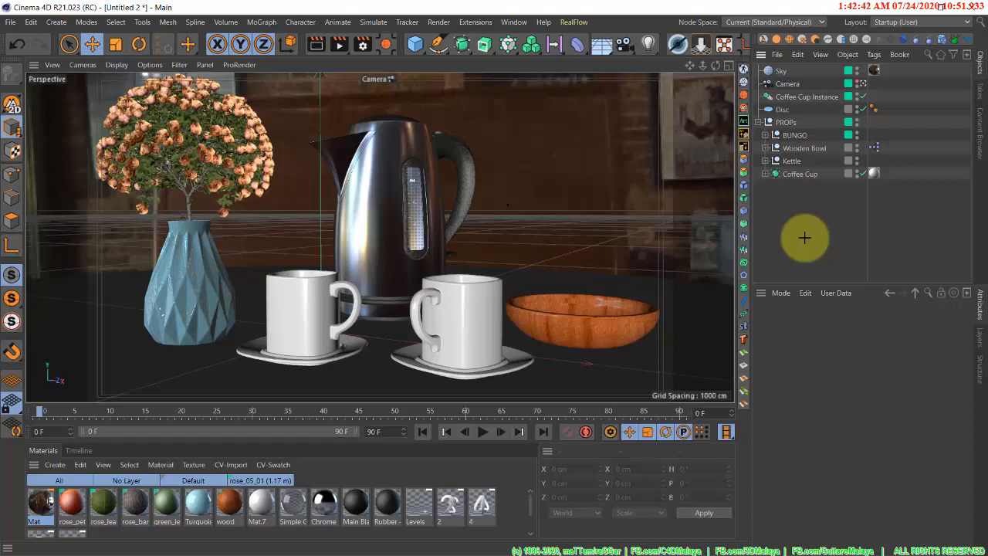
- Create a new default material and apply it to the disc floor
{"action": "left_click", "coordinate": [56, 466]}
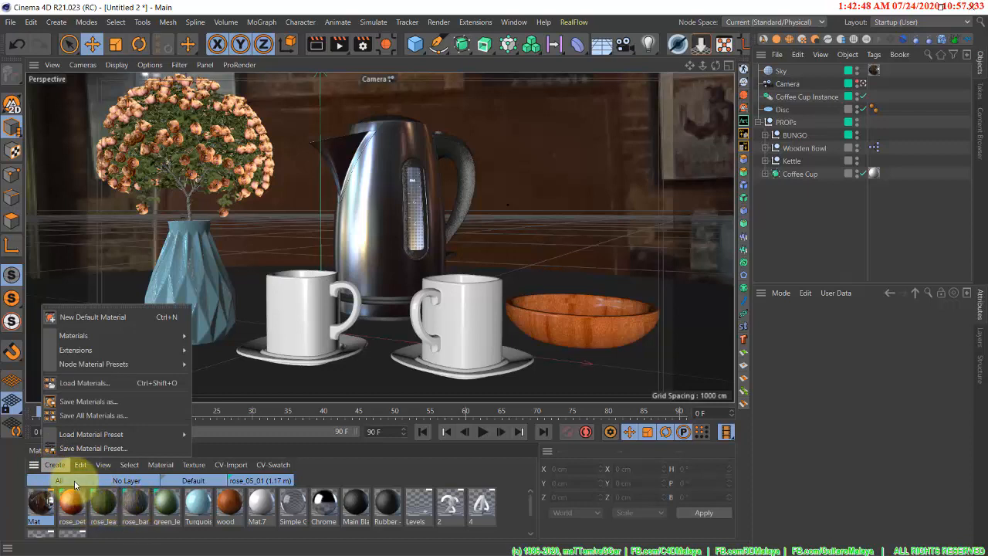
{"action": "left_click", "coordinate": [71, 317]}
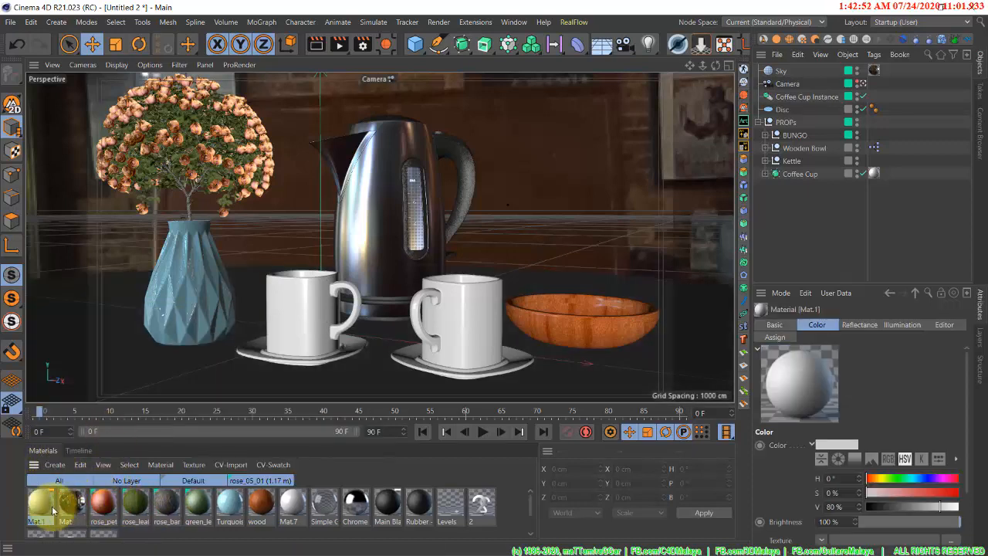
{"action": "left_click_drag", "start_coordinate": [42, 501], "coordinate": [152, 388]}
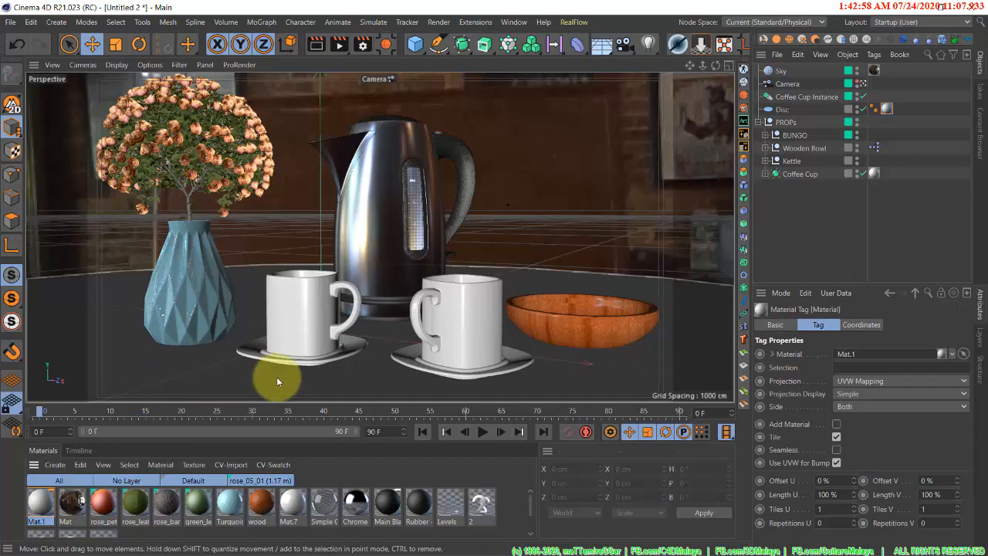
- Assign the Wood surface shader as the Color texture of the disc's new material
{"action": "double_click", "coordinate": [38, 508]}
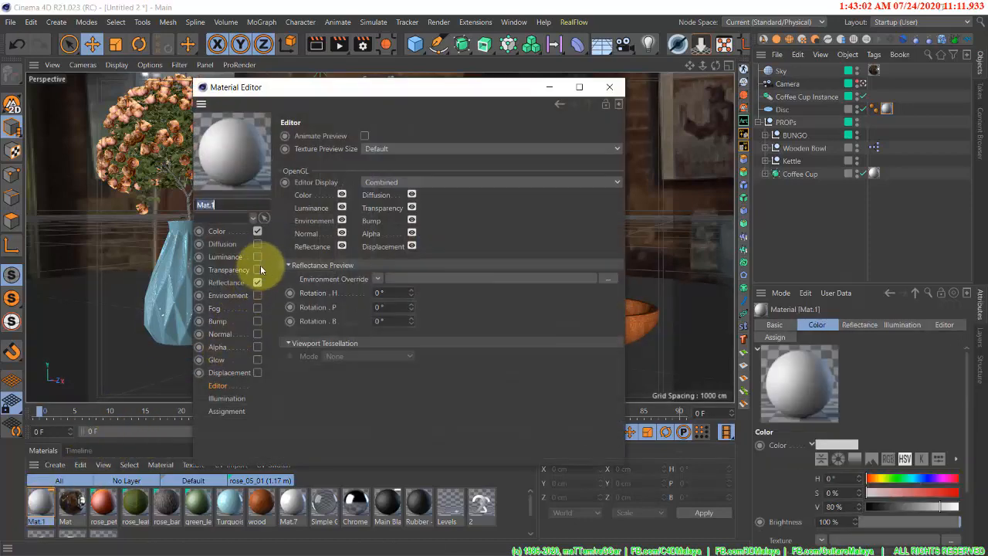
{"action": "left_click", "coordinate": [217, 232]}
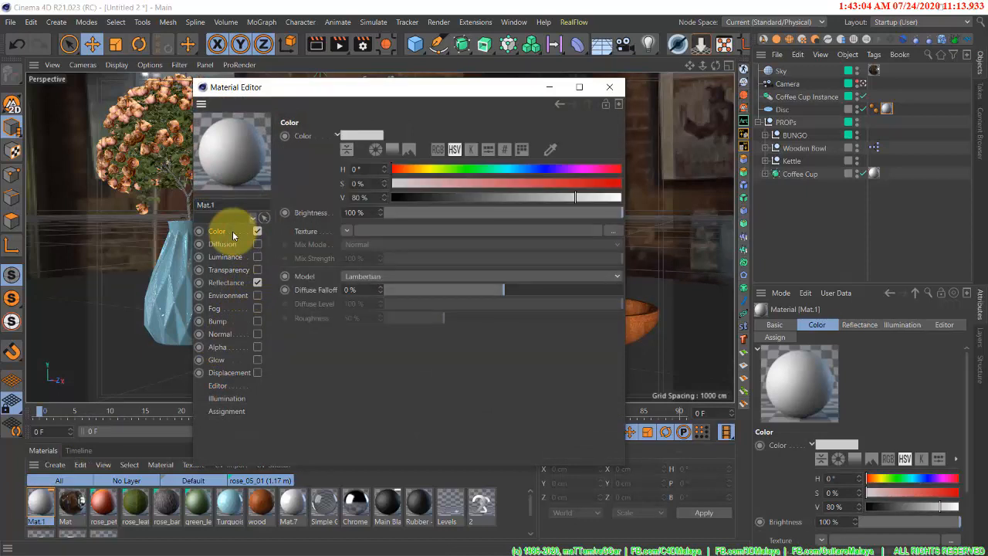
{"action": "left_click", "coordinate": [309, 231]}
{"action": "left_click", "coordinate": [345, 232]}
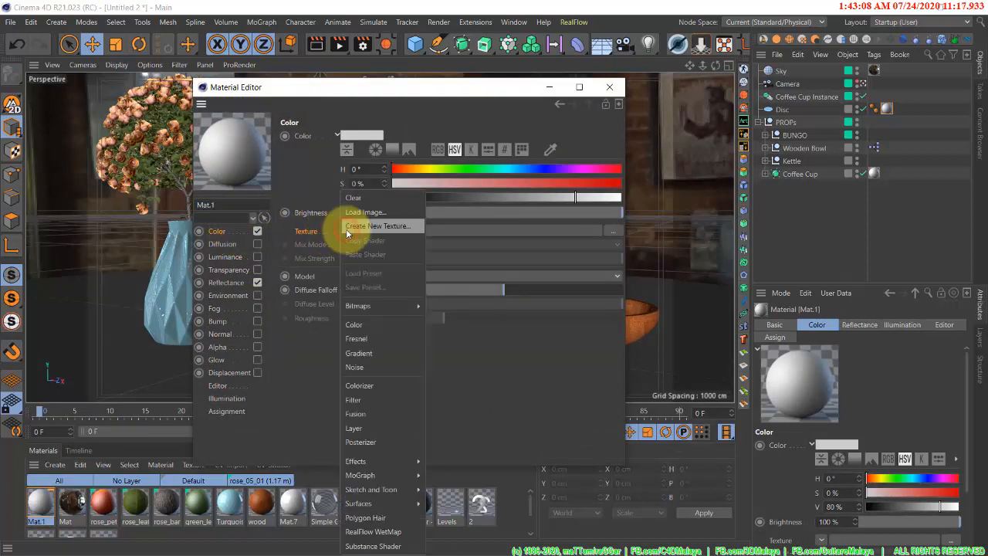
{"action": "mouse_move", "coordinate": [389, 465]}
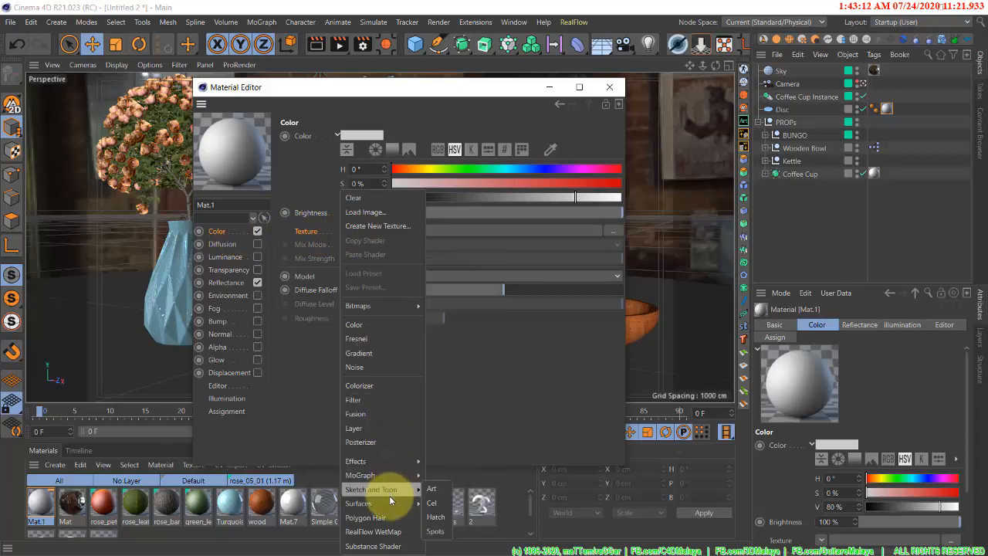
{"action": "mouse_move", "coordinate": [397, 506]}
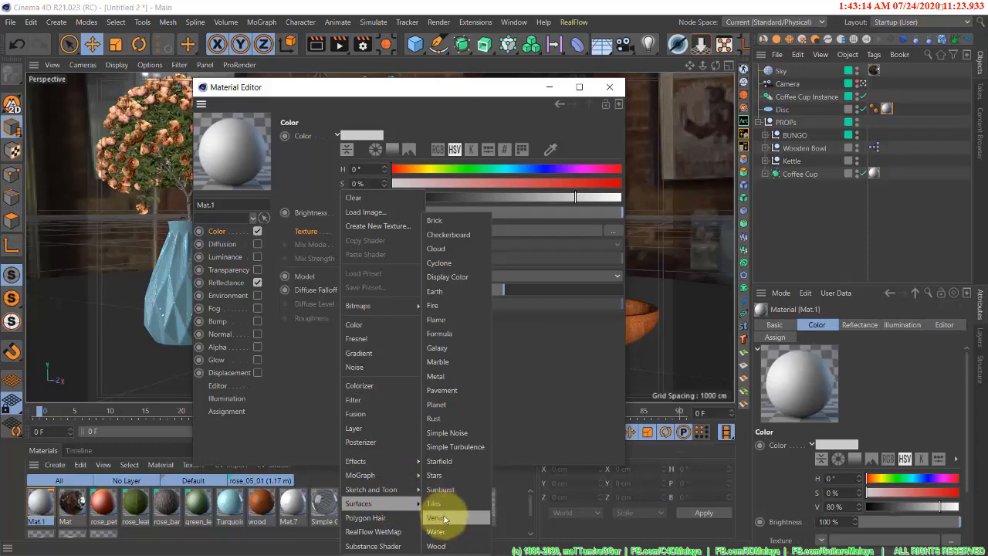
{"action": "left_click", "coordinate": [452, 546]}
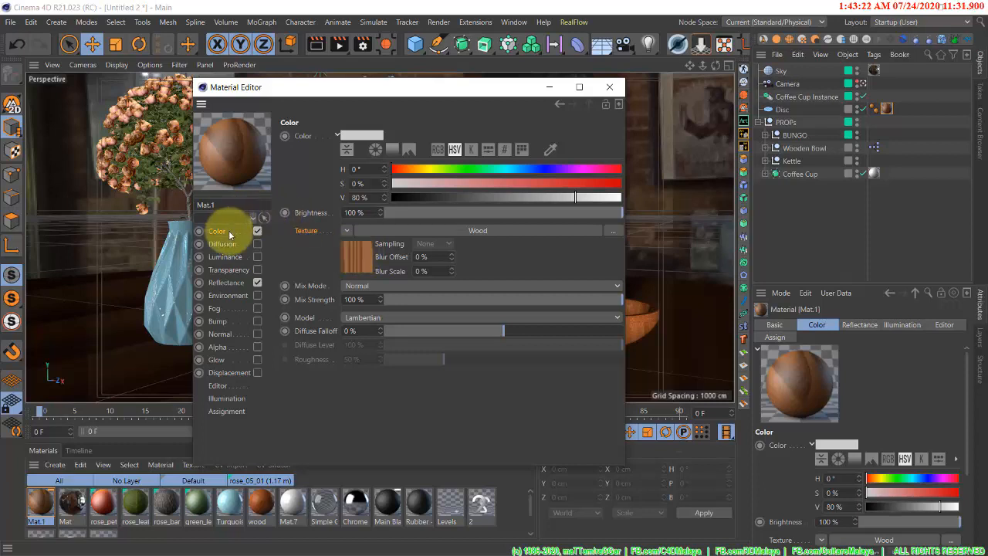
- Add a GGX reflectance layer to the wood floor material with 4% roughness, 50% reflection strength and 10% specular strength
{"action": "left_click", "coordinate": [239, 282]}
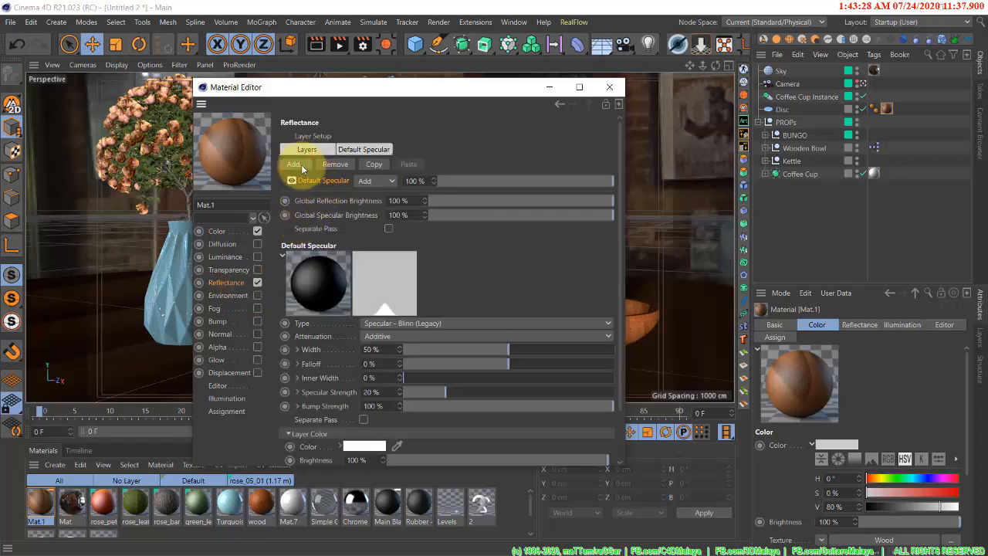
{"action": "left_click", "coordinate": [302, 167]}
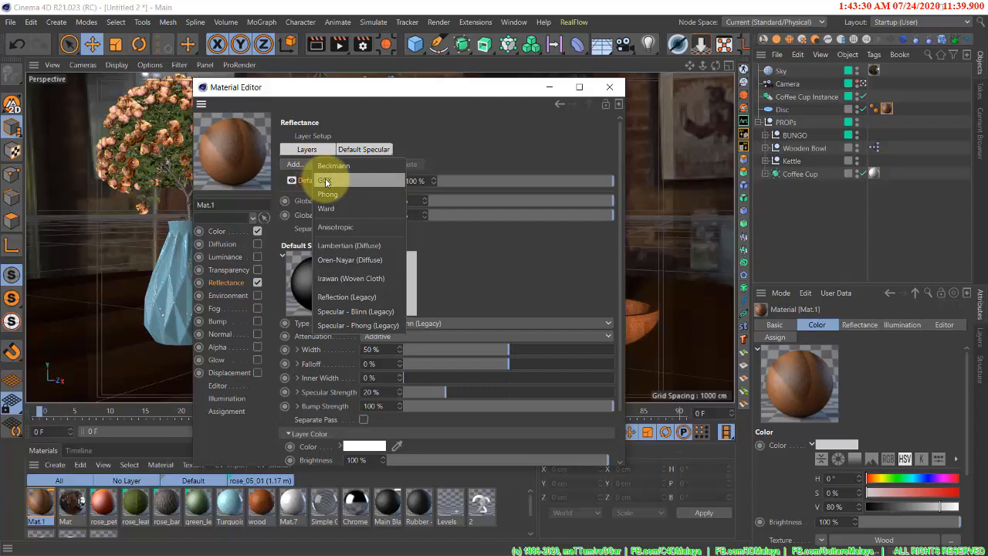
{"action": "left_click", "coordinate": [326, 182]}
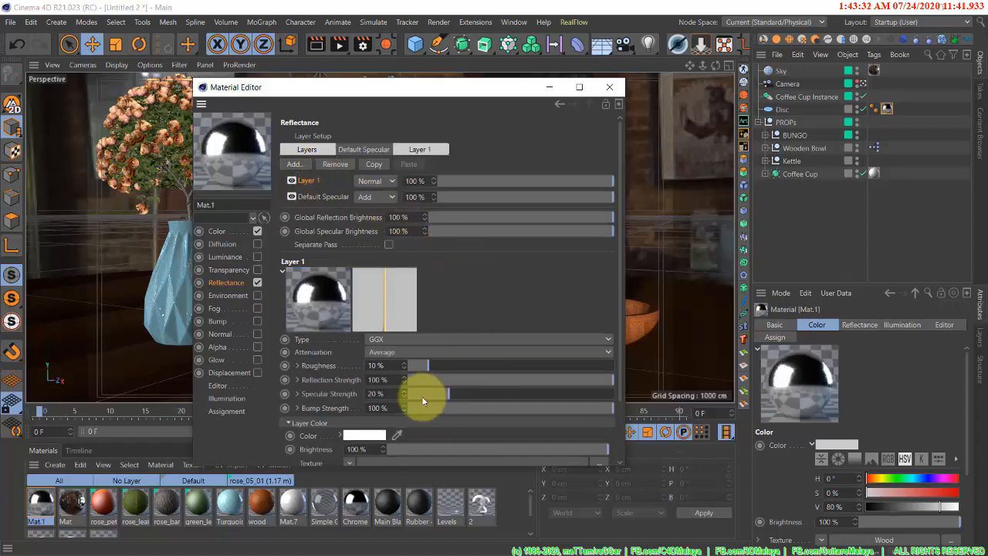
{"action": "left_click_drag", "start_coordinate": [427, 366], "coordinate": [414, 368]}
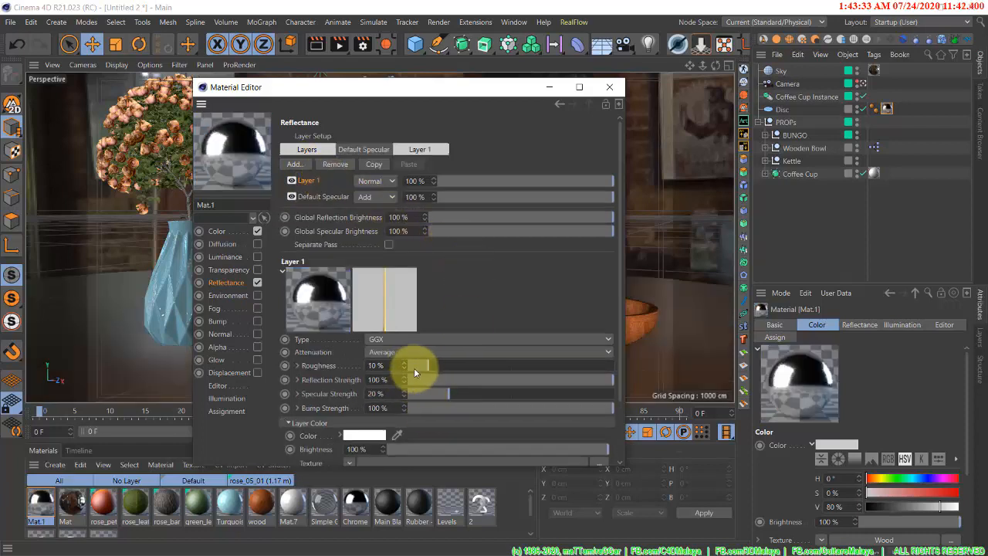
{"action": "left_click", "coordinate": [510, 381]}
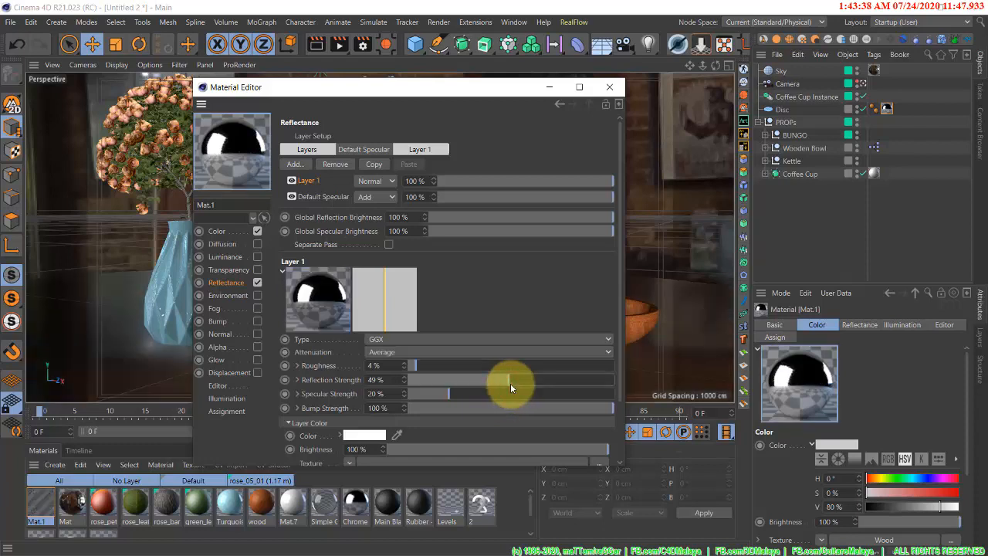
{"action": "left_click", "coordinate": [404, 377]}
{"action": "left_click", "coordinate": [429, 393]}
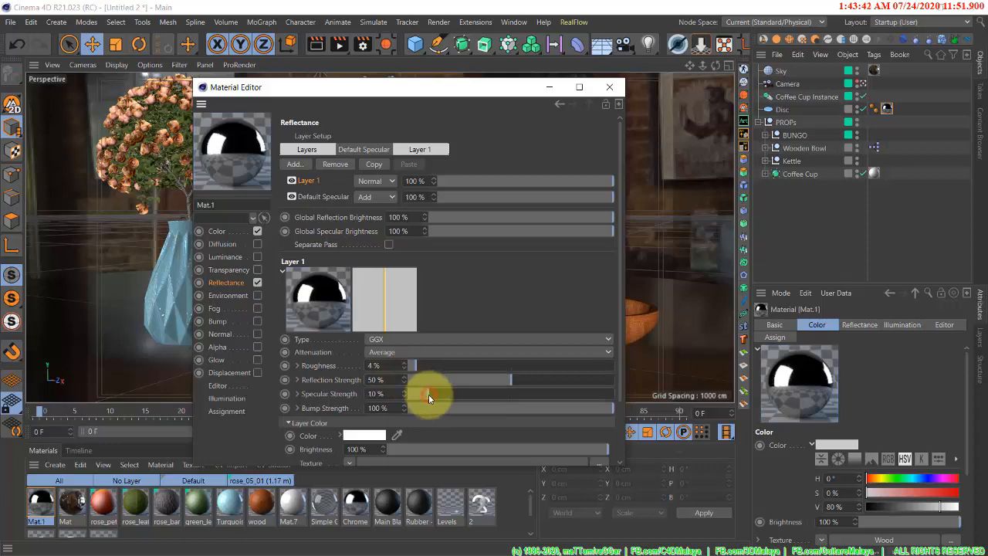
- Set the GGX layer's Fresnel to Dielectric and close the material editor
{"action": "scroll", "coordinate": [433, 430], "scroll_direction": "down", "scroll_amount": 3}
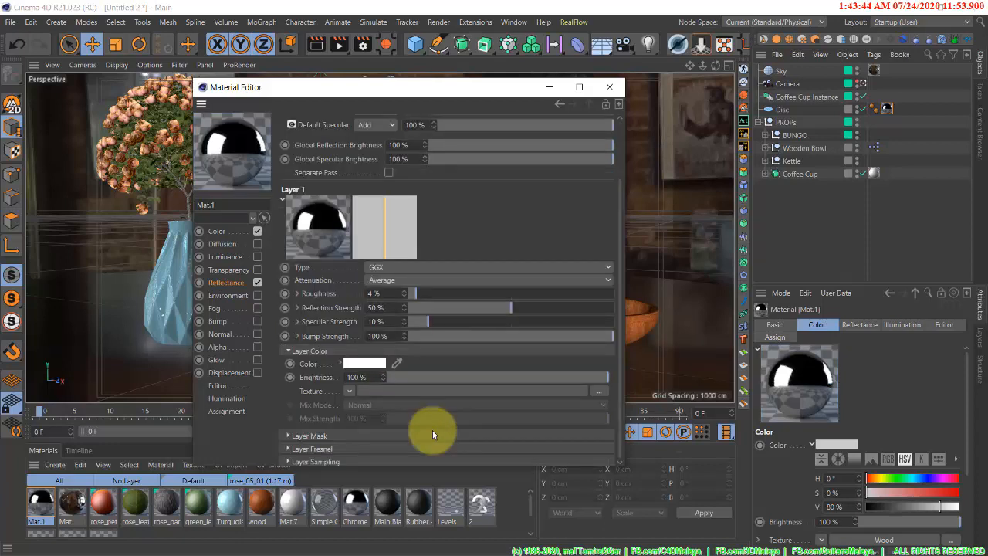
{"action": "left_click", "coordinate": [323, 450]}
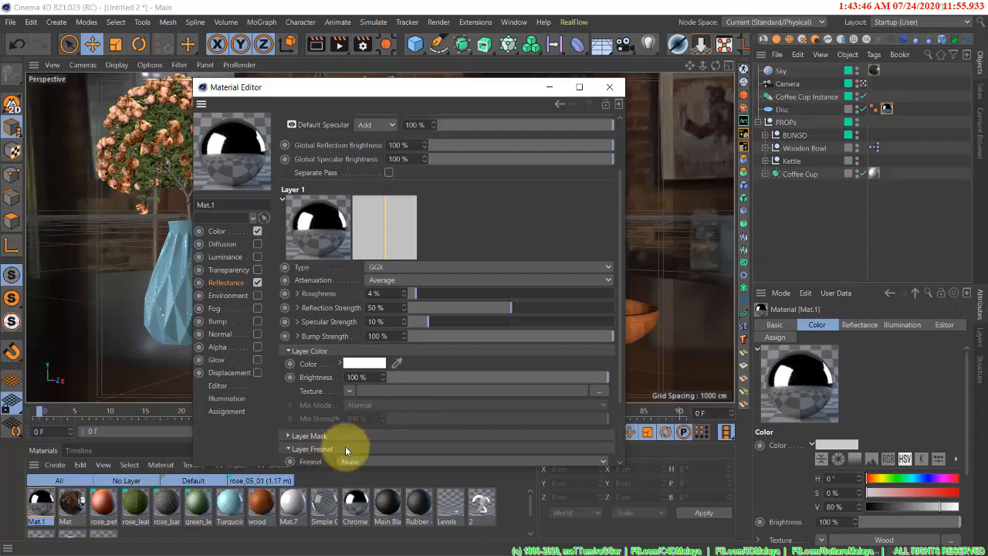
{"action": "scroll", "coordinate": [346, 446], "scroll_direction": "down", "scroll_amount": 3}
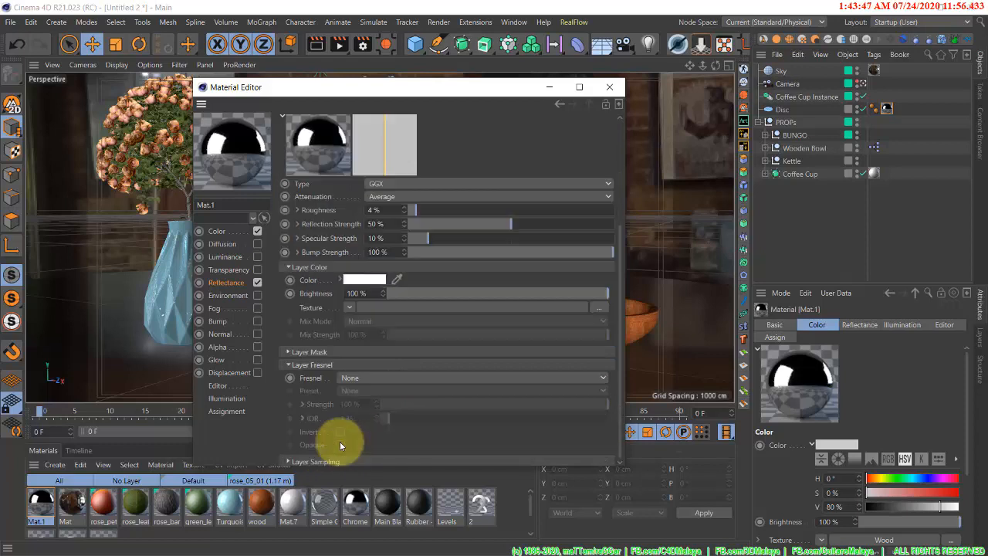
{"action": "left_click", "coordinate": [351, 377]}
{"action": "left_click", "coordinate": [367, 404]}
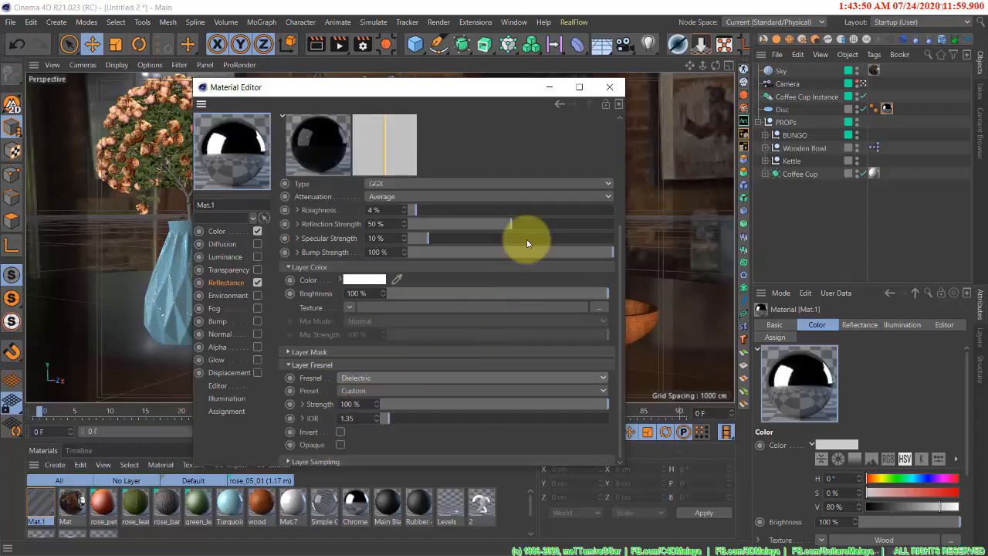
{"action": "left_click", "coordinate": [609, 86]}
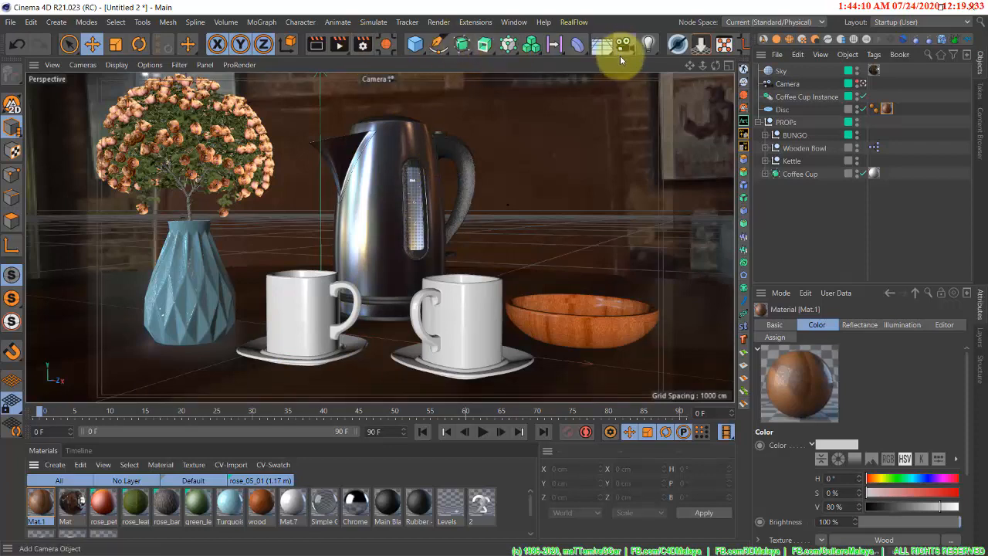
- Open the render settings and switch the renderer to ProRender
{"action": "left_click", "coordinate": [361, 47]}
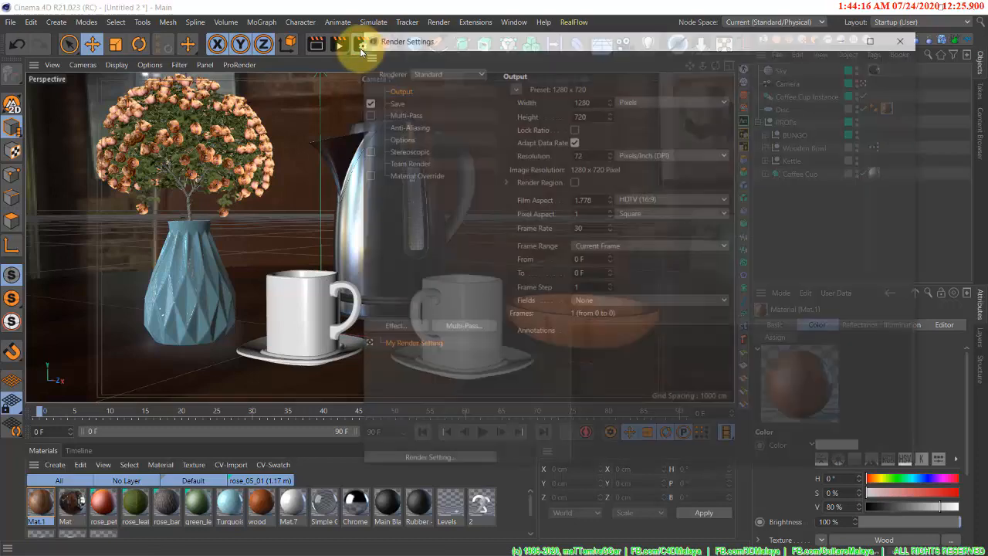
{"action": "left_click_drag", "start_coordinate": [463, 39], "coordinate": [380, 74]}
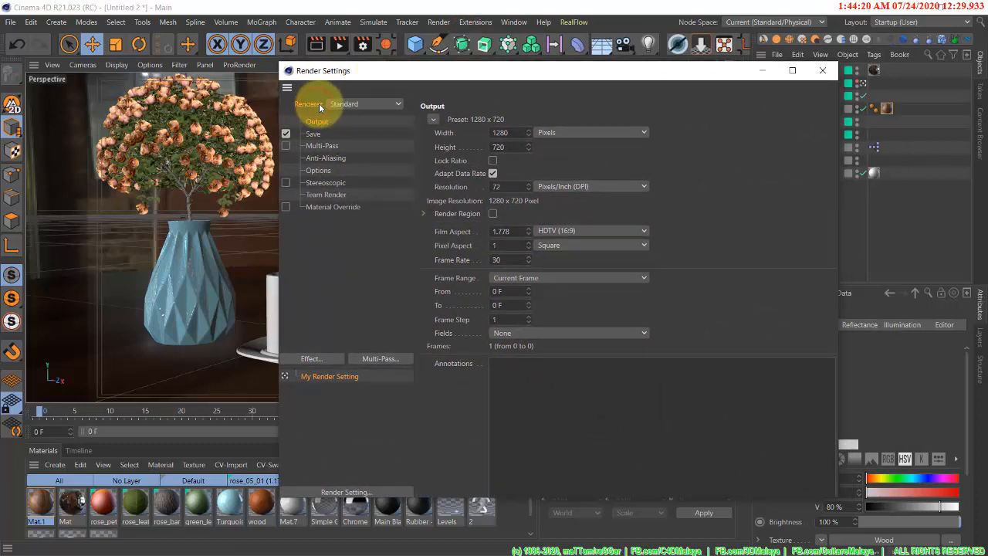
{"action": "left_click", "coordinate": [366, 104]}
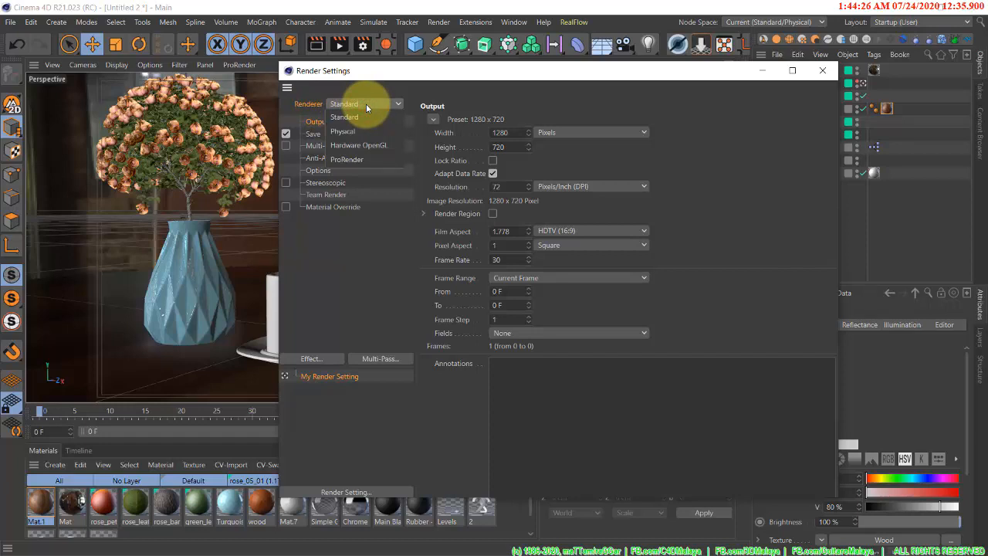
{"action": "left_click", "coordinate": [380, 160]}
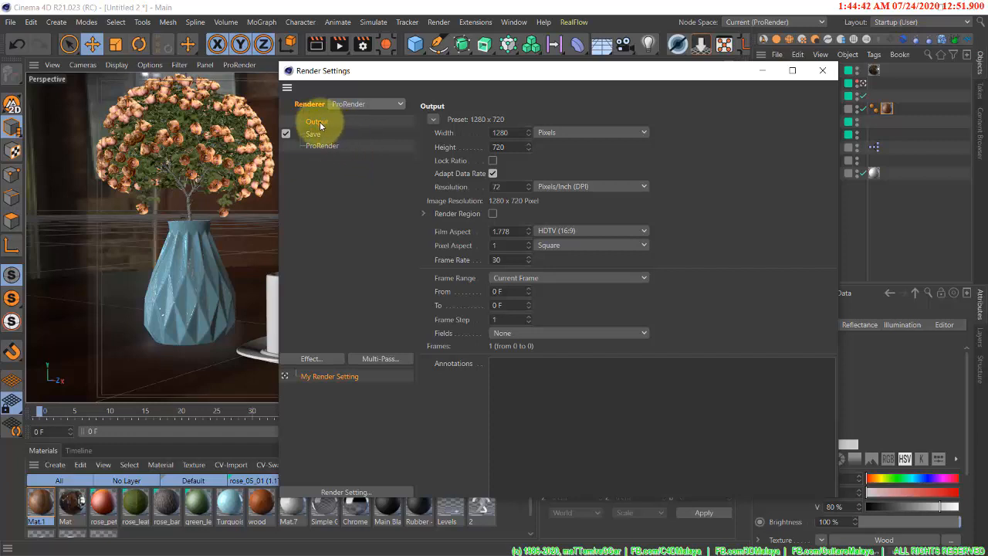
- Apply the HDTV 1080 29.97 film/video preset to the render output
{"action": "left_click", "coordinate": [434, 121]}
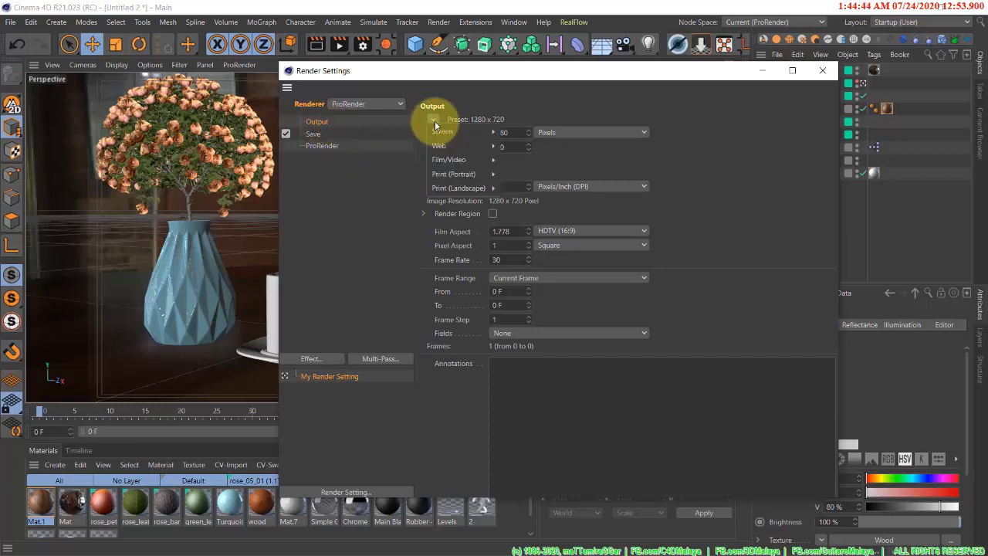
{"action": "mouse_move", "coordinate": [448, 159]}
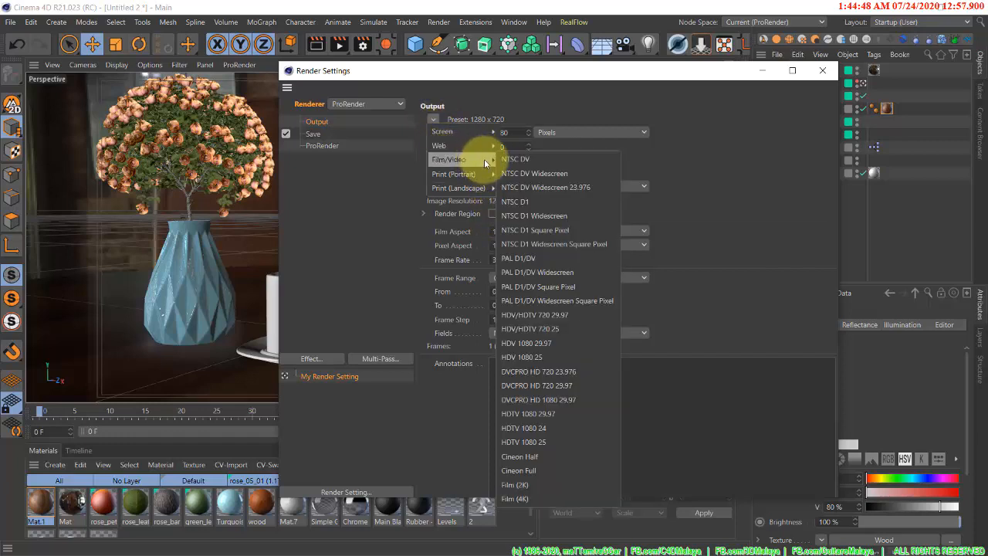
{"action": "left_click", "coordinate": [554, 413]}
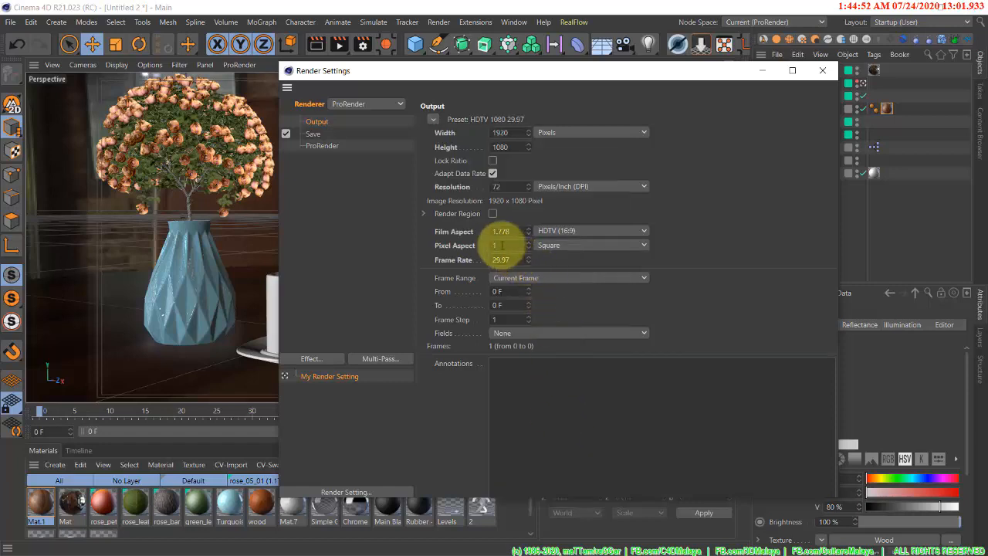
- Review ProRender's Offline, Preview, General and Multi-Passes settings, and add the Denoiser effect to the render settings
{"action": "left_click", "coordinate": [323, 146]}
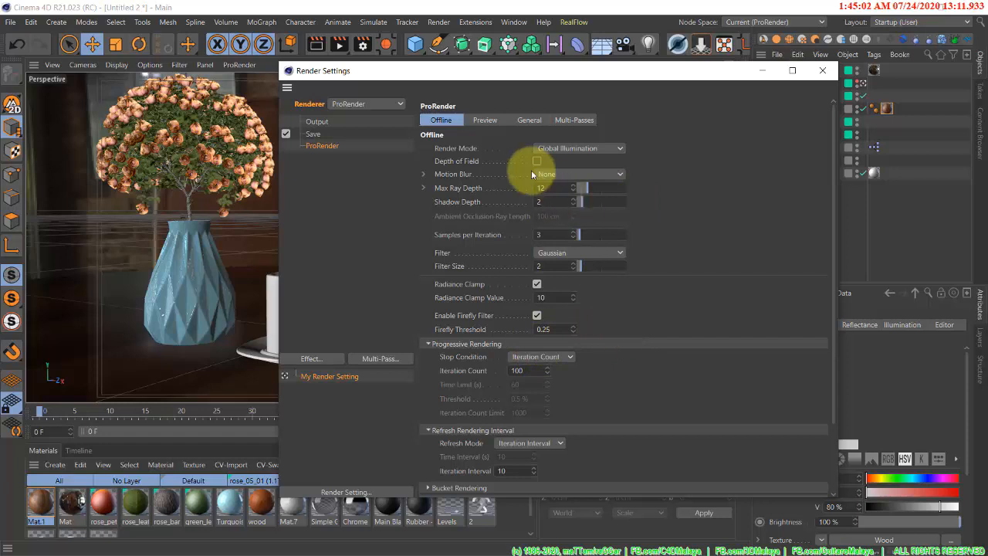
{"action": "left_click", "coordinate": [478, 121]}
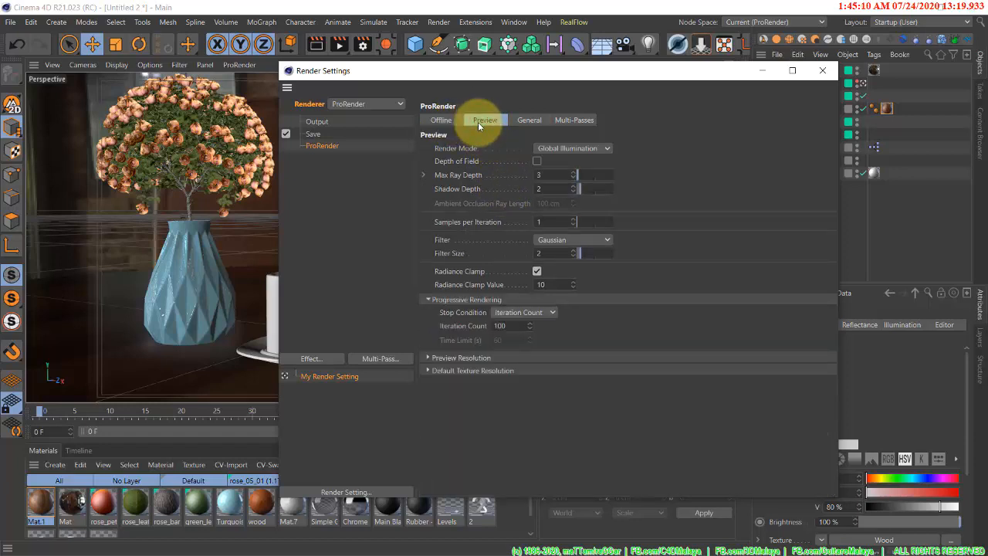
{"action": "left_click", "coordinate": [526, 122]}
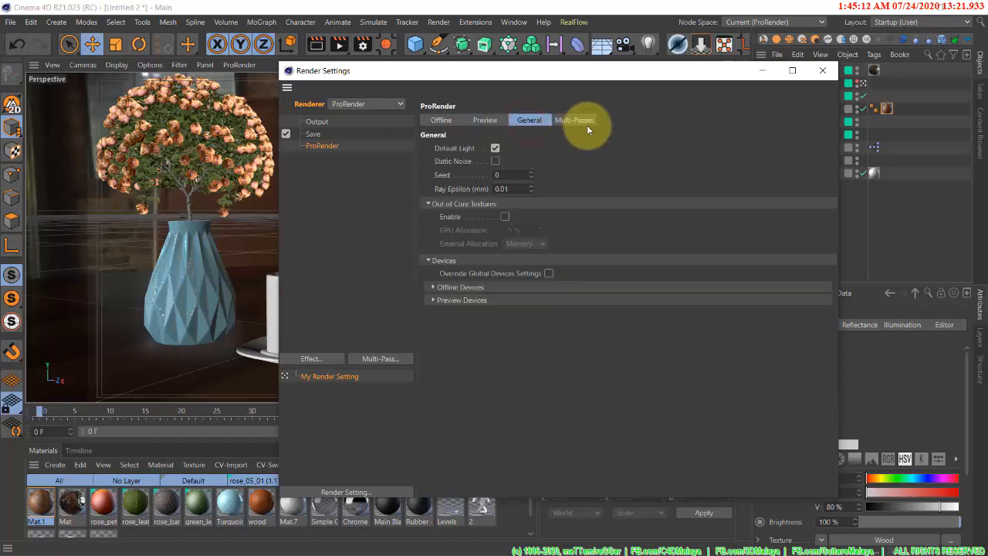
{"action": "left_click", "coordinate": [579, 122]}
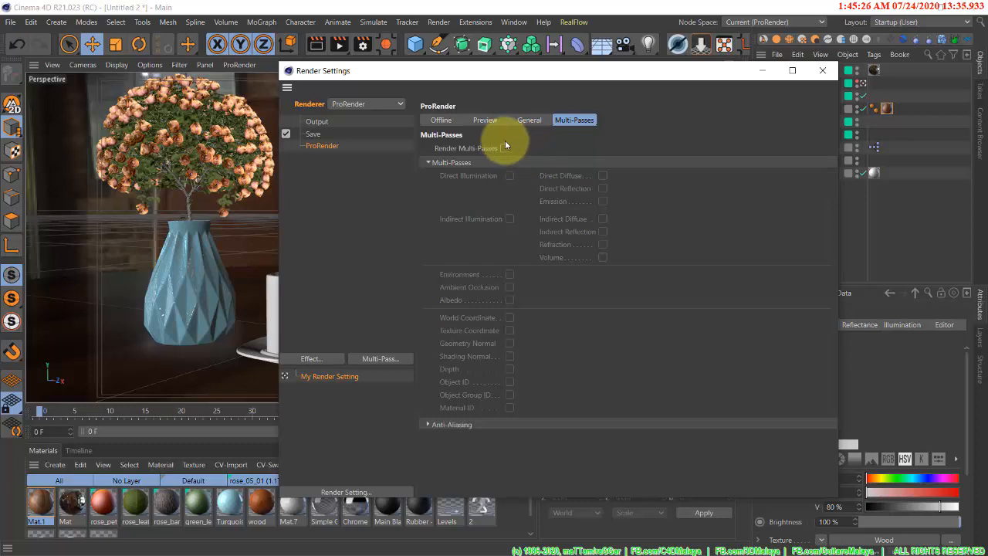
{"action": "left_click", "coordinate": [442, 121]}
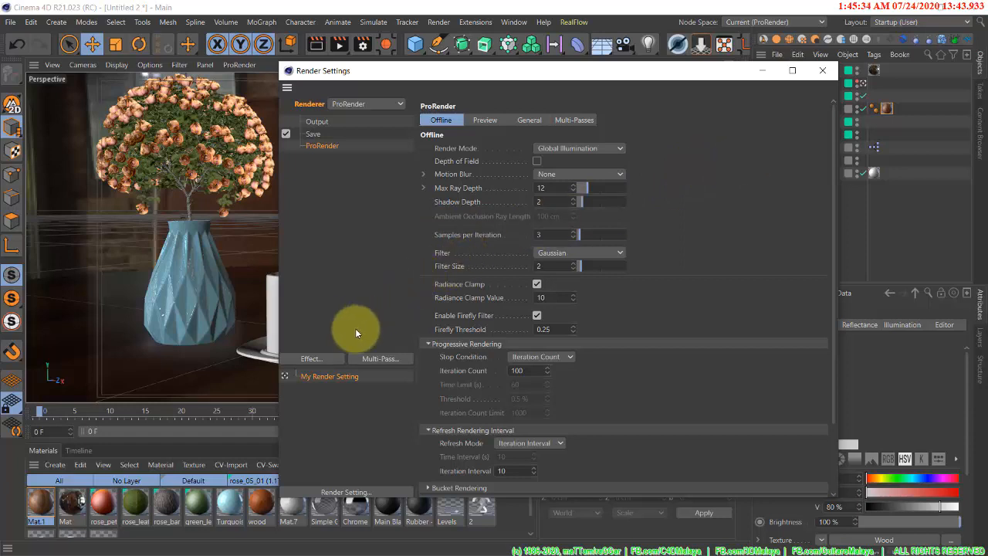
{"action": "left_click", "coordinate": [334, 359]}
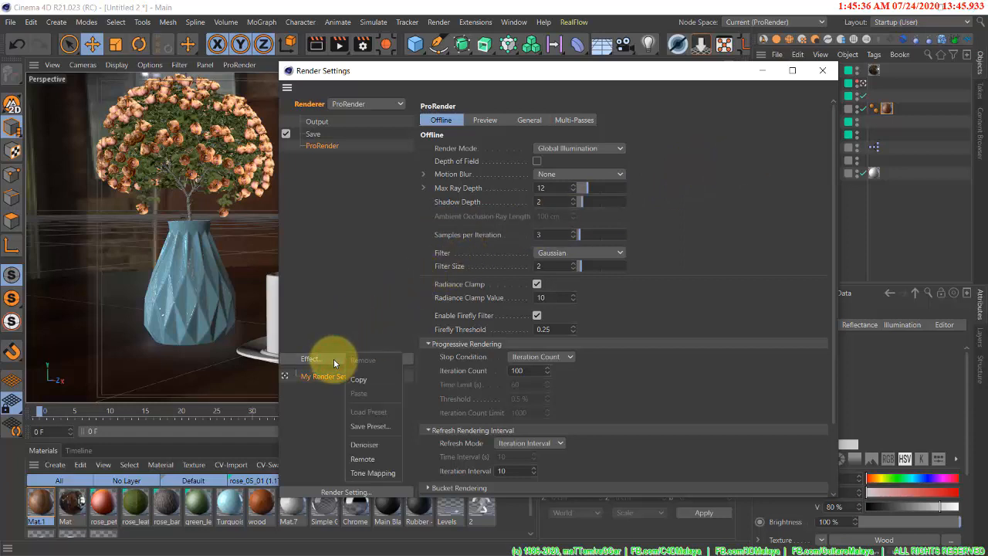
{"action": "left_click", "coordinate": [378, 445]}
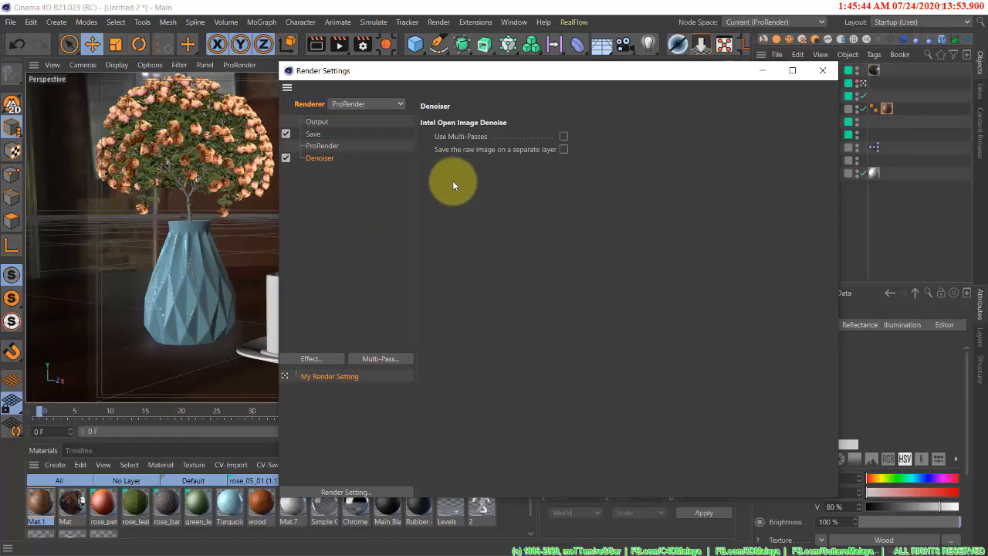
{"action": "left_click", "coordinate": [822, 70]}
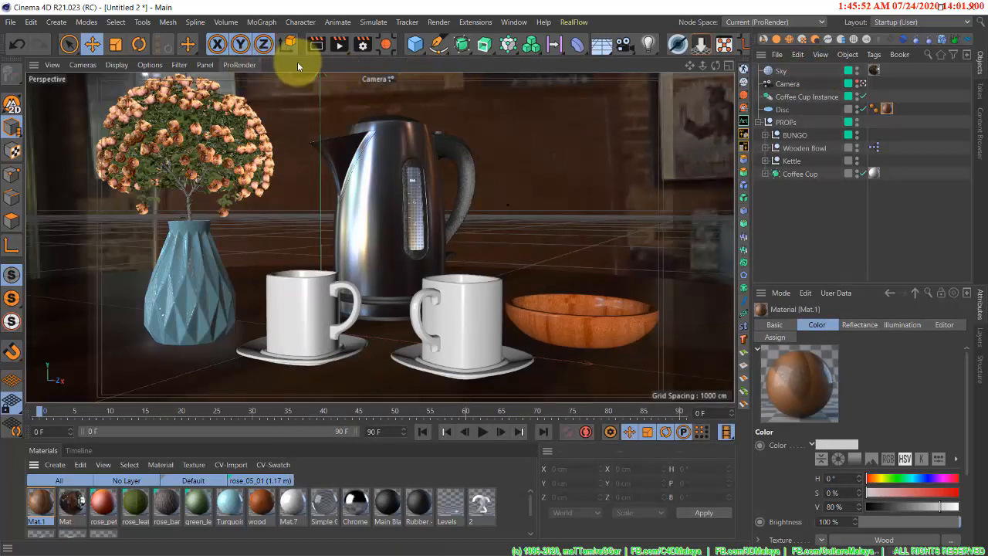
- Run a ProRender preview of the scene in the perspective viewport and stop it
{"action": "left_click", "coordinate": [247, 65]}
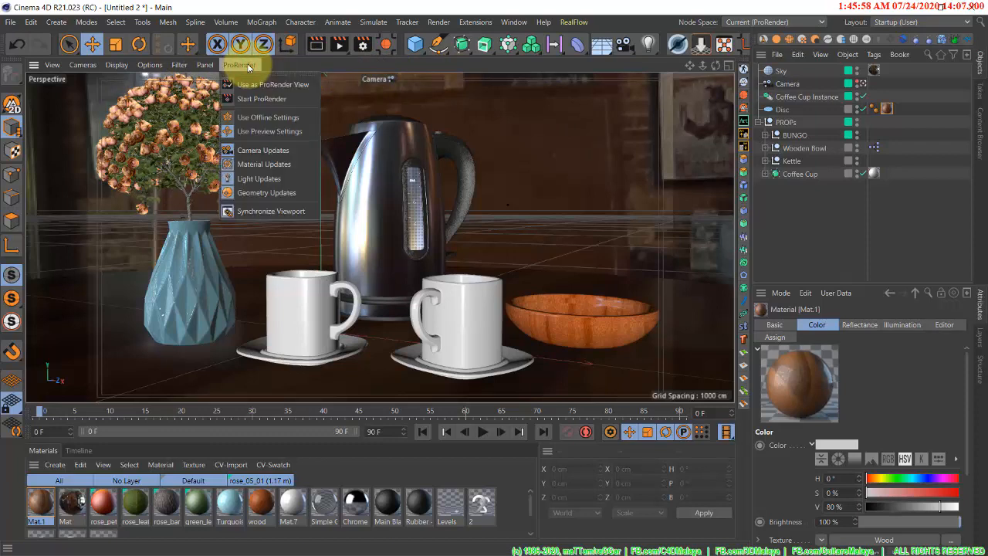
{"action": "left_click", "coordinate": [277, 99]}
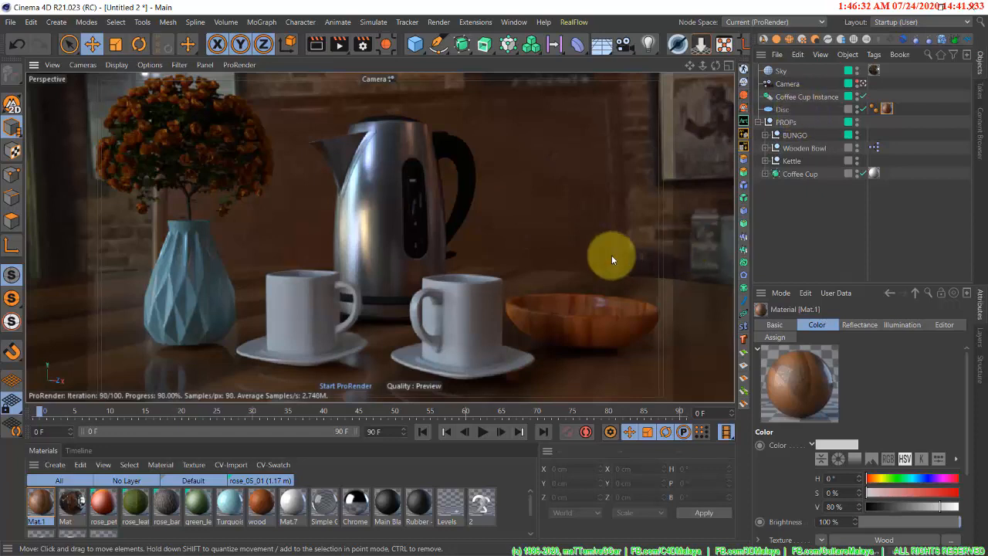
{"action": "left_click", "coordinate": [248, 64]}
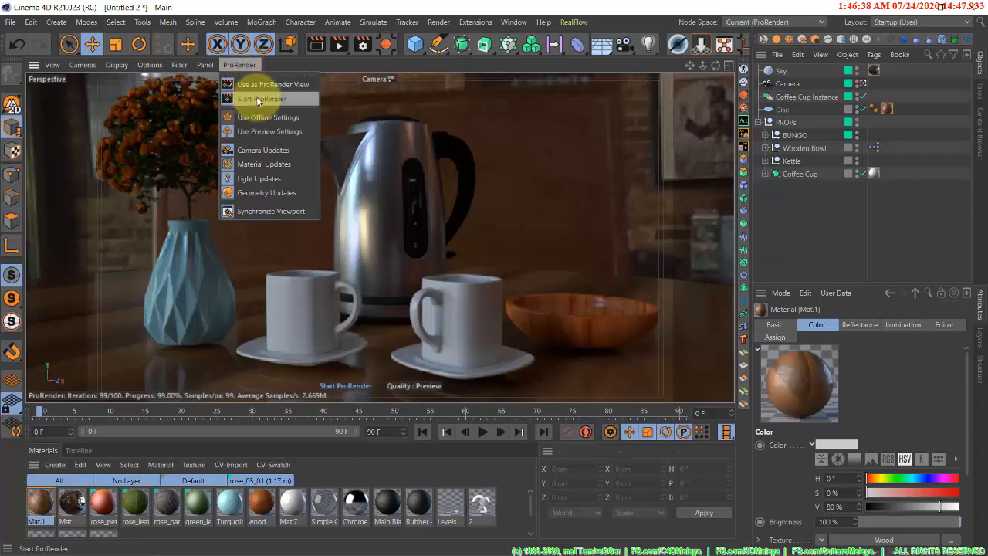
{"action": "left_click", "coordinate": [256, 96]}
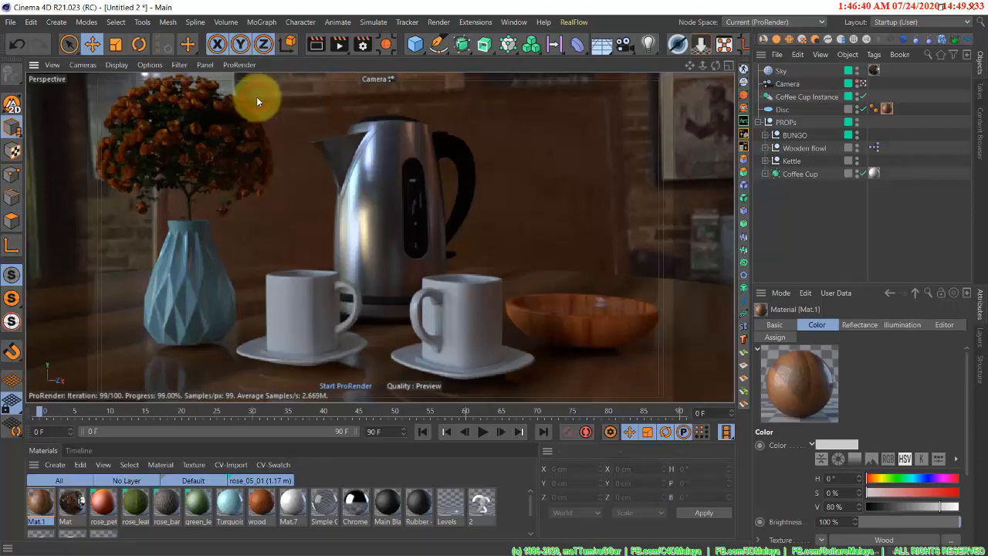
- Set the camera's physical F-Stop to 1 and pick the kettle body as its focus point, about 753 cm away
{"action": "left_click", "coordinate": [789, 84]}
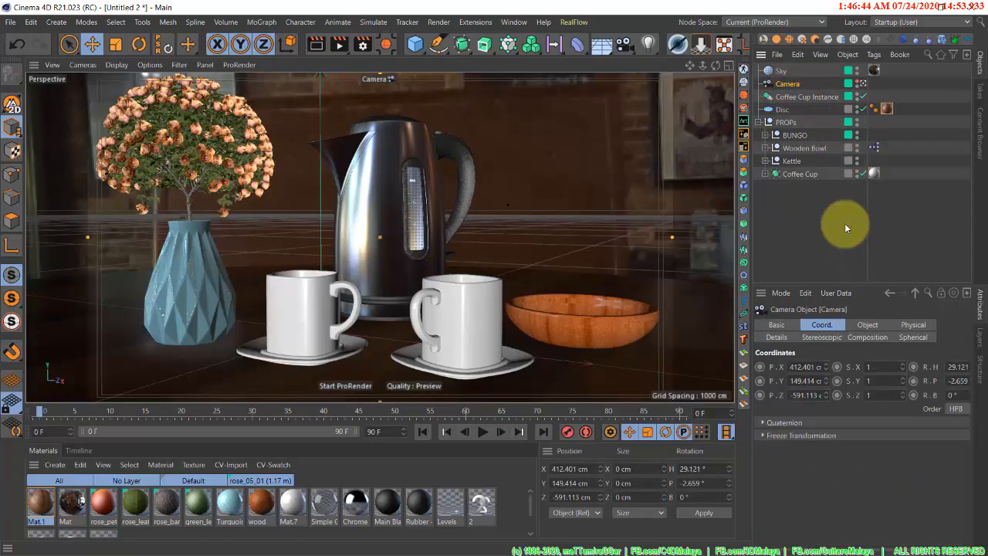
{"action": "left_click", "coordinate": [870, 326]}
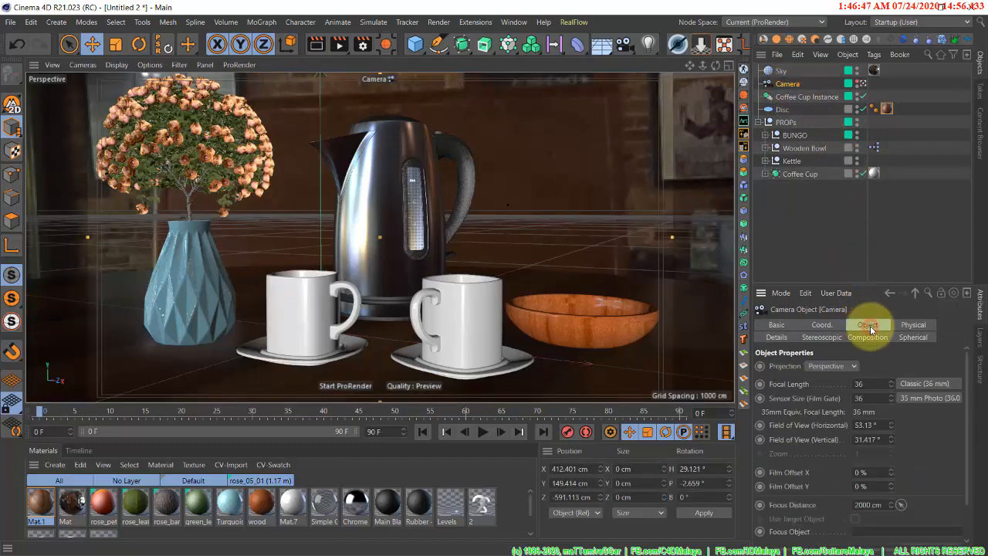
{"action": "left_click", "coordinate": [917, 383]}
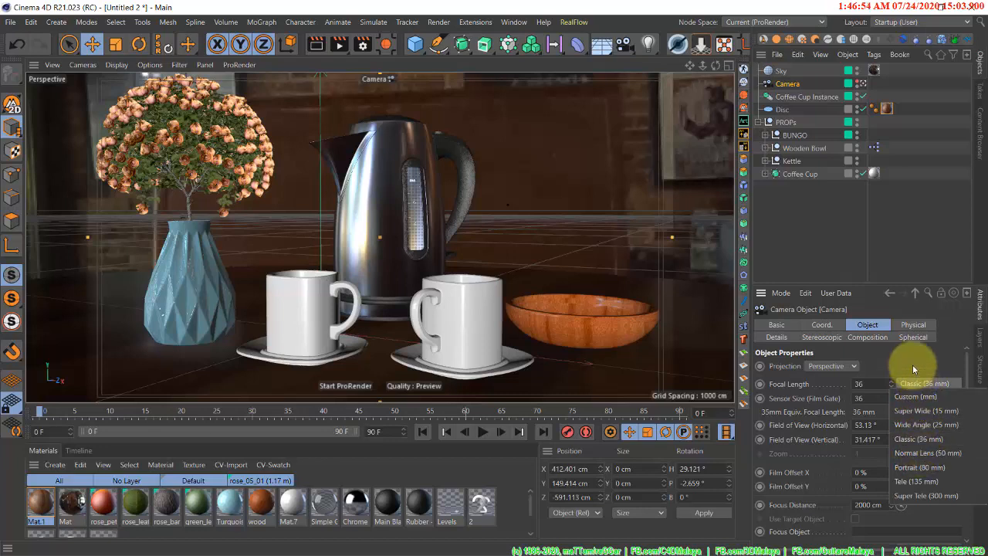
{"action": "left_click", "coordinate": [912, 365]}
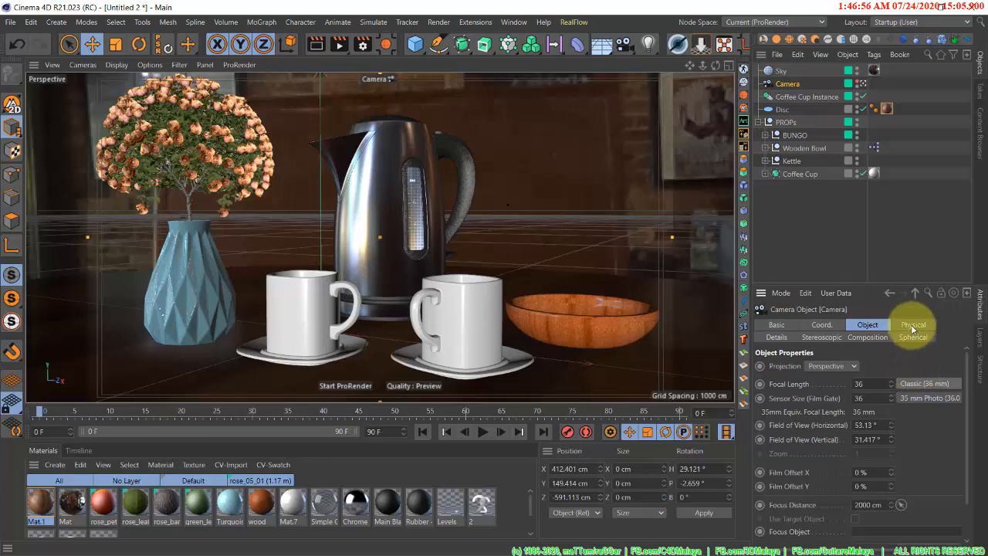
{"action": "left_click", "coordinate": [912, 326]}
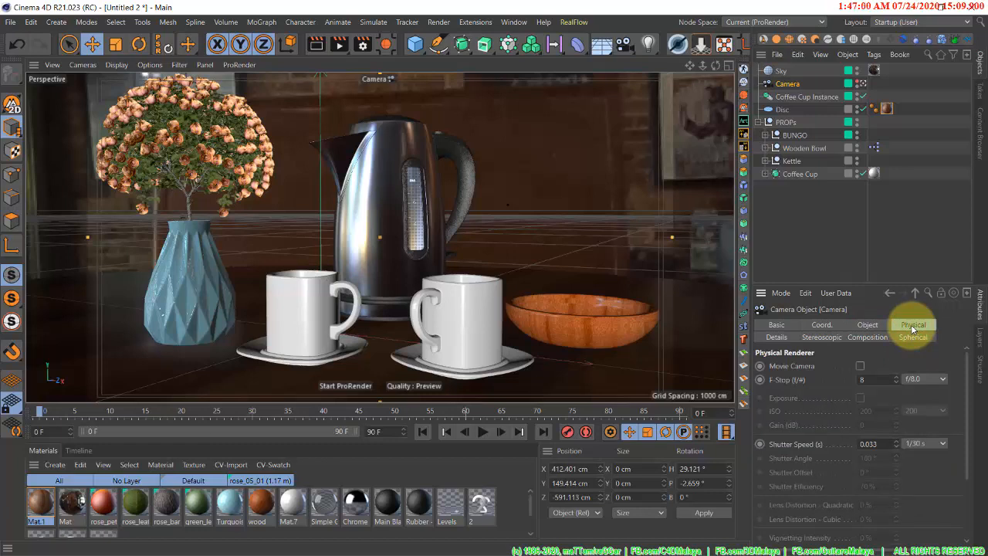
{"action": "double_click", "coordinate": [872, 379]}
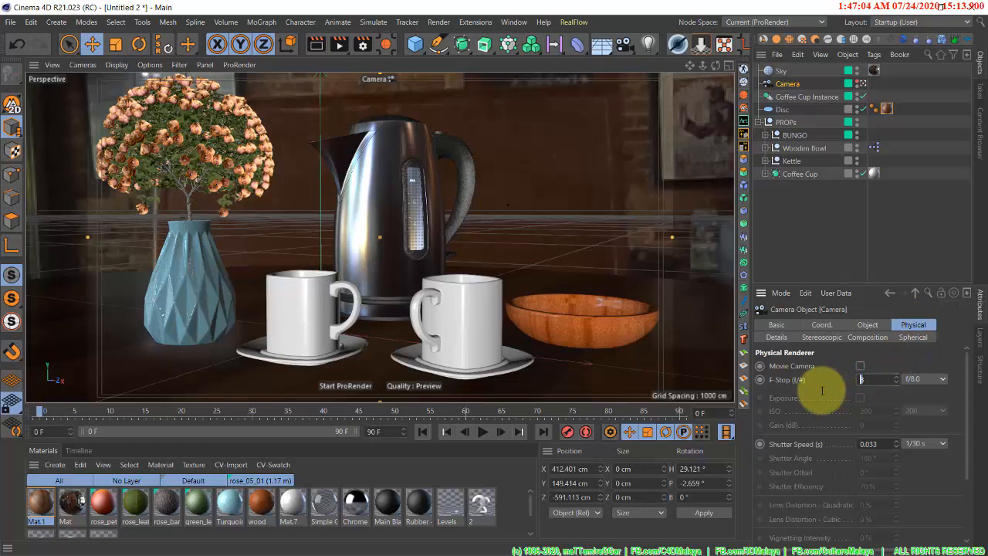
{"action": "type", "text": "1"}
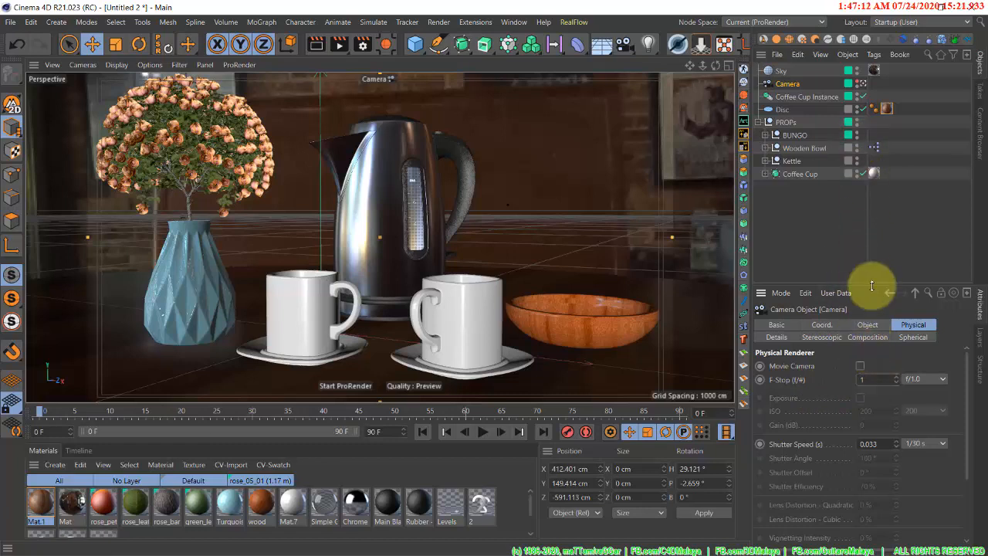
{"action": "left_click", "coordinate": [868, 325]}
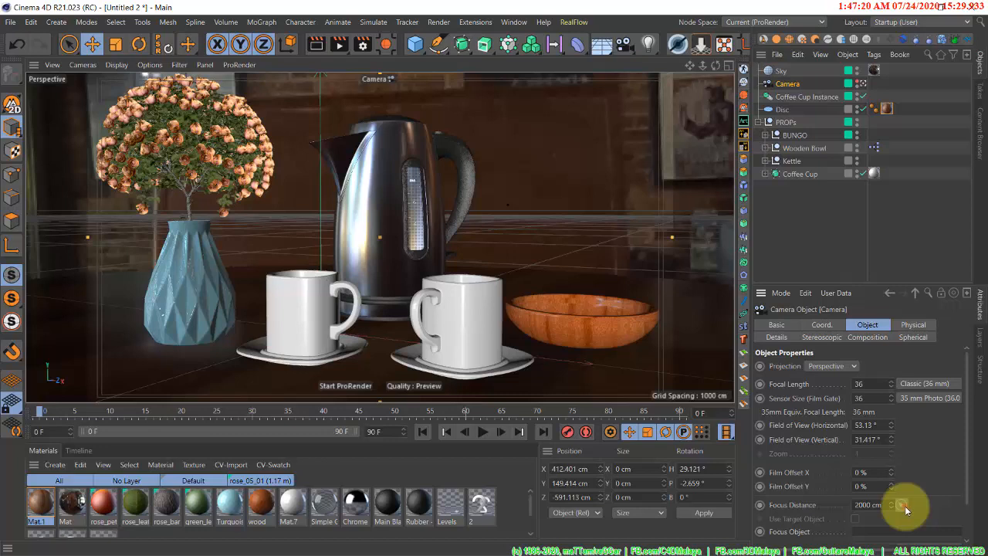
{"action": "left_click_drag", "start_coordinate": [905, 506], "coordinate": [413, 204]}
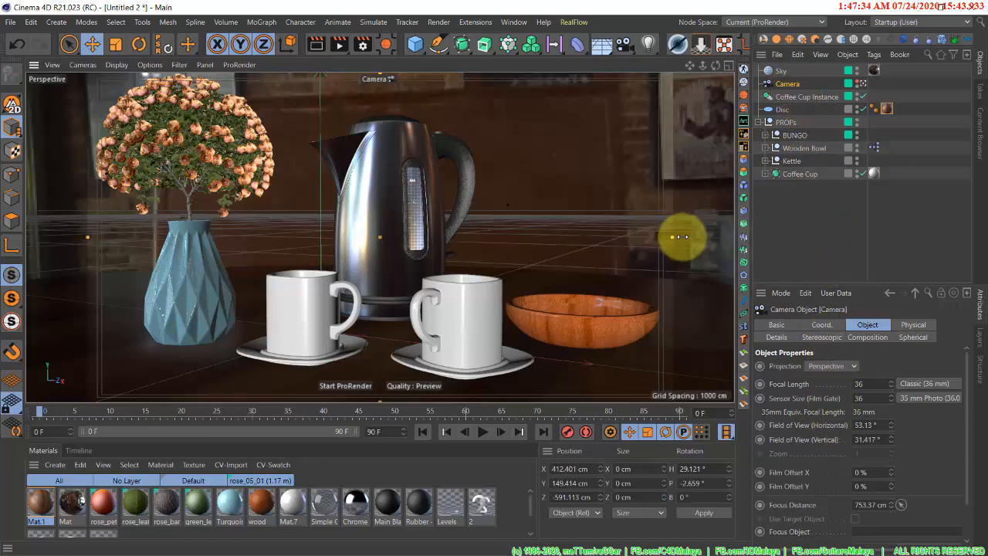
- Open the Content Browser and go to the medium-resolution 3D People folder under Humans in 3D Objects Vol1
{"action": "left_click", "coordinate": [513, 22]}
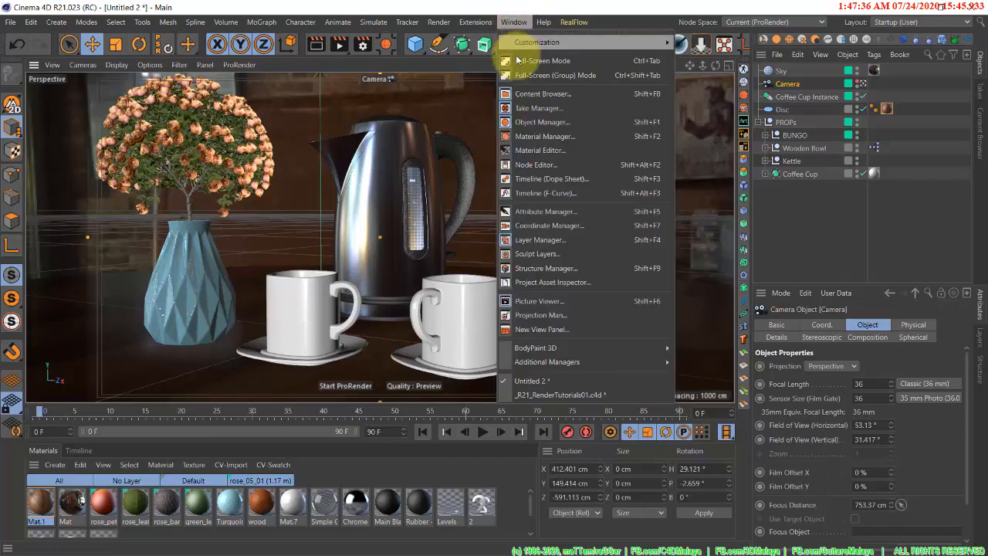
{"action": "left_click", "coordinate": [529, 93]}
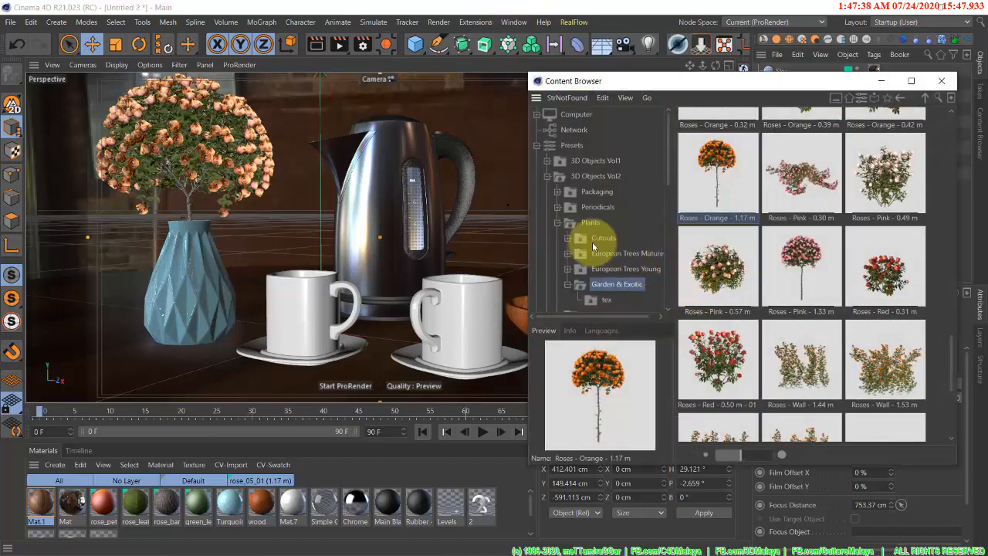
{"action": "left_click", "coordinate": [558, 222]}
{"action": "scroll", "coordinate": [555, 226], "scroll_direction": "down", "scroll_amount": 3}
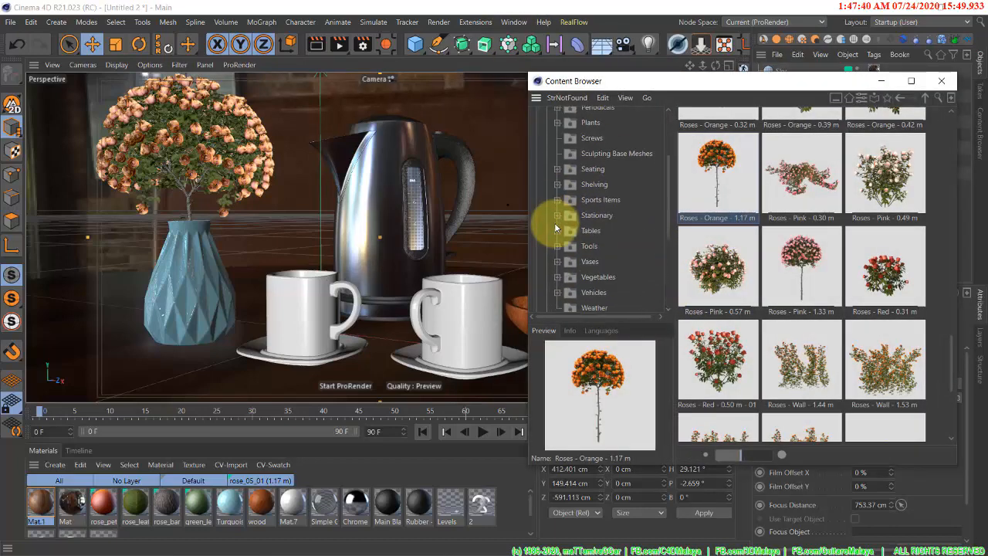
{"action": "scroll", "coordinate": [556, 224], "scroll_direction": "up", "scroll_amount": 5}
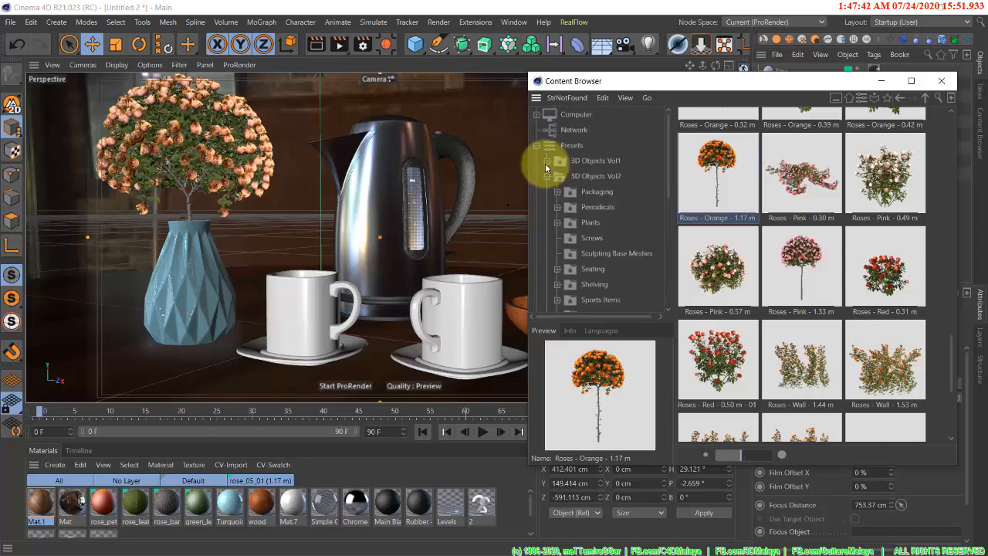
{"action": "left_click", "coordinate": [547, 160]}
{"action": "scroll", "coordinate": [570, 227], "scroll_direction": "down", "scroll_amount": 2}
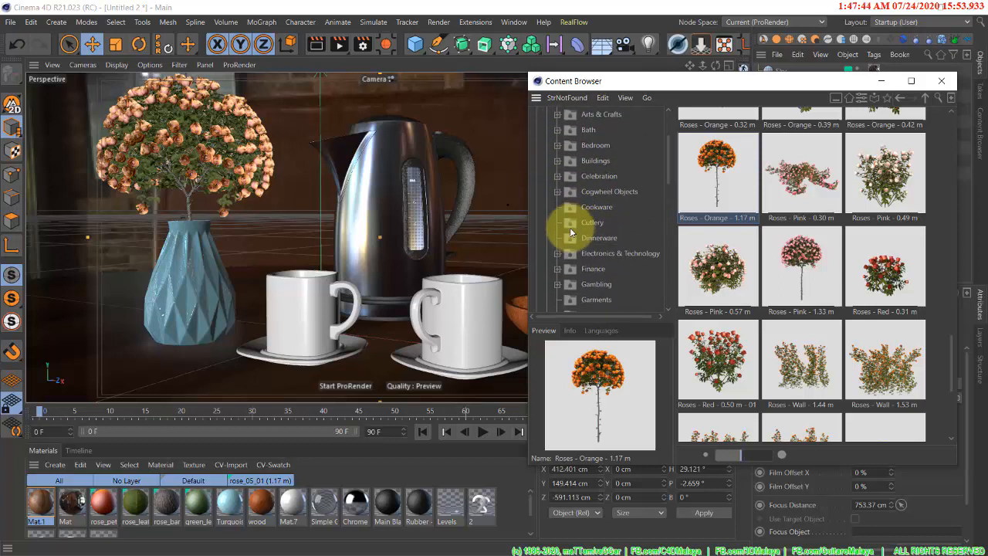
{"action": "scroll", "coordinate": [570, 227], "scroll_direction": "down", "scroll_amount": 5}
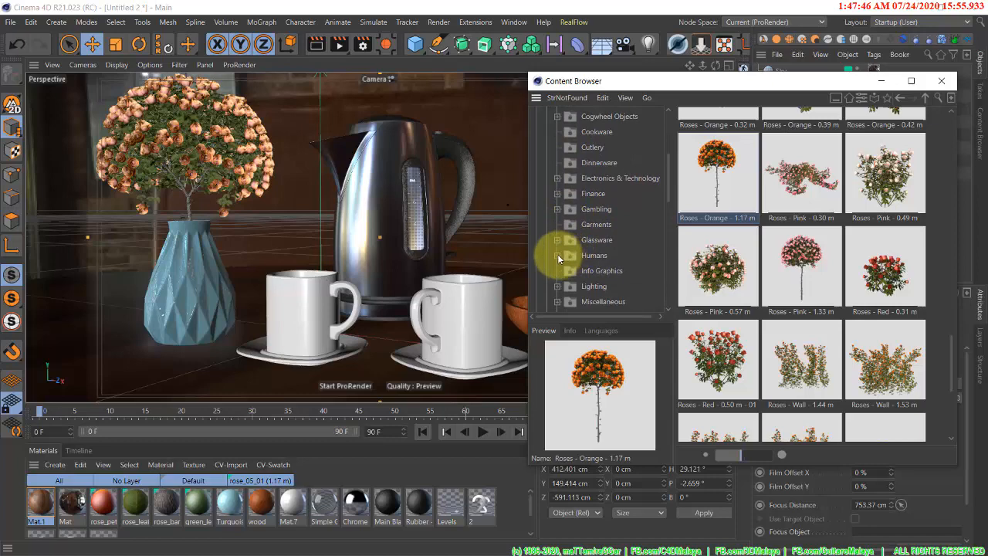
{"action": "left_click", "coordinate": [557, 254]}
{"action": "scroll", "coordinate": [572, 265], "scroll_direction": "down", "scroll_amount": 3}
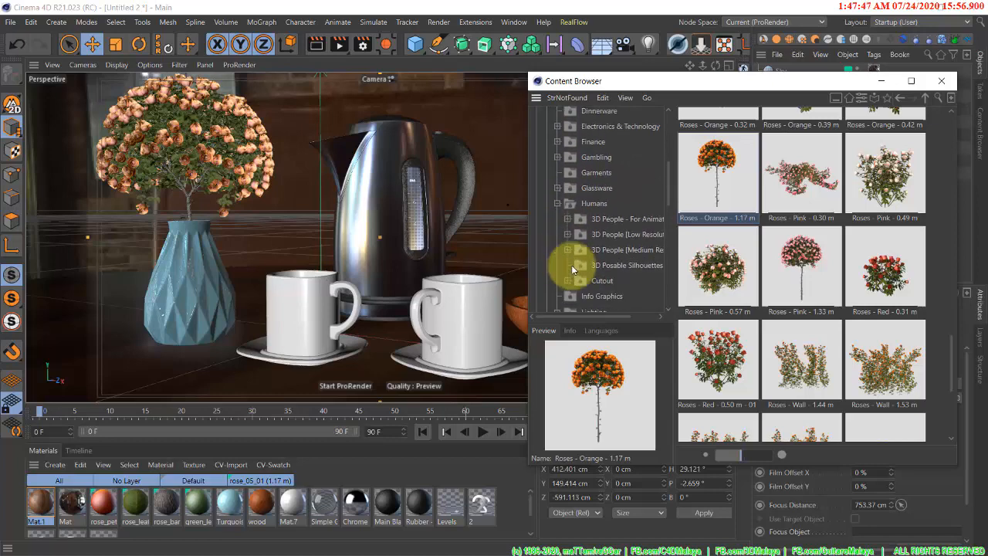
{"action": "left_click", "coordinate": [612, 246]}
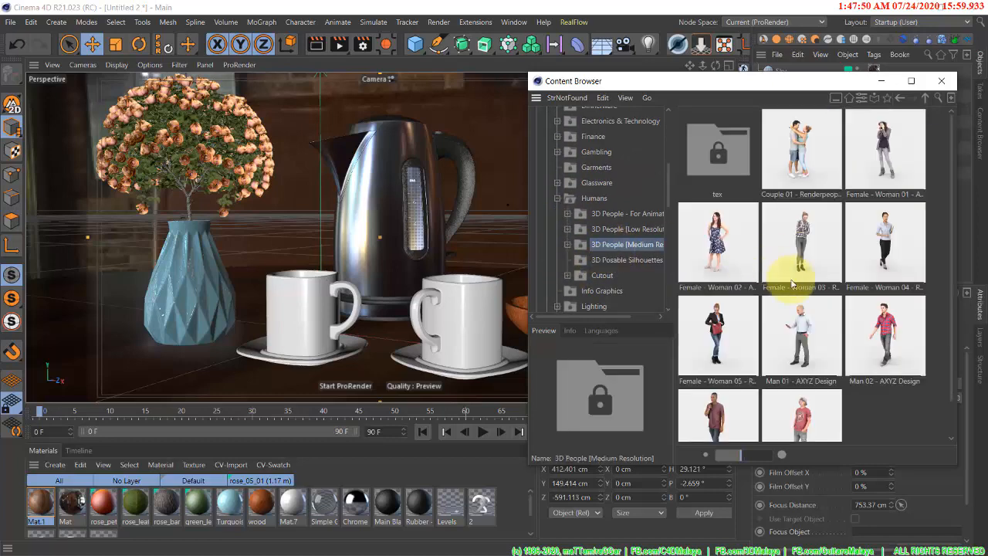
- Insert the Teenager 01 - AXYZ Design model into the scene and close the Content Browser
{"action": "left_click", "coordinate": [803, 417]}
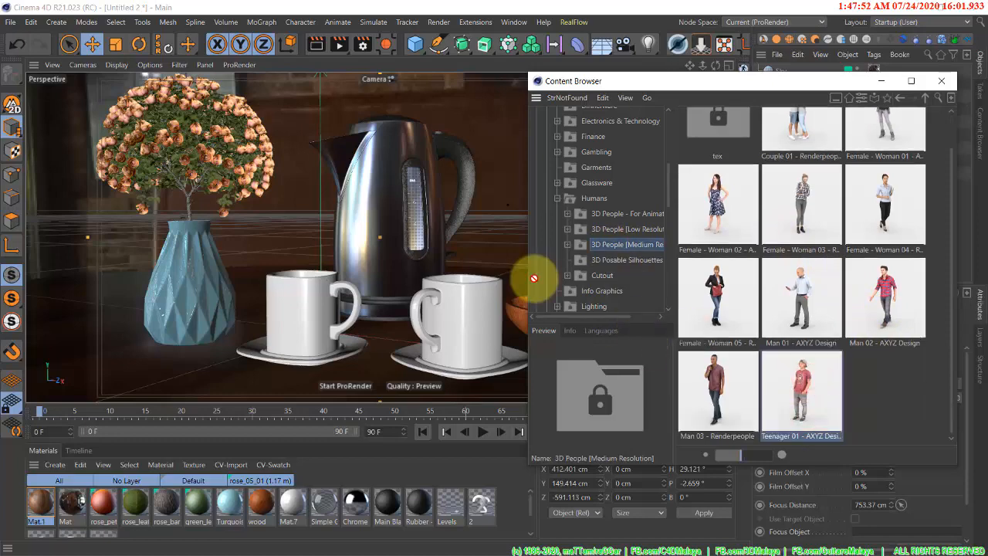
{"action": "left_click_drag", "start_coordinate": [446, 255], "coordinate": [441, 249]}
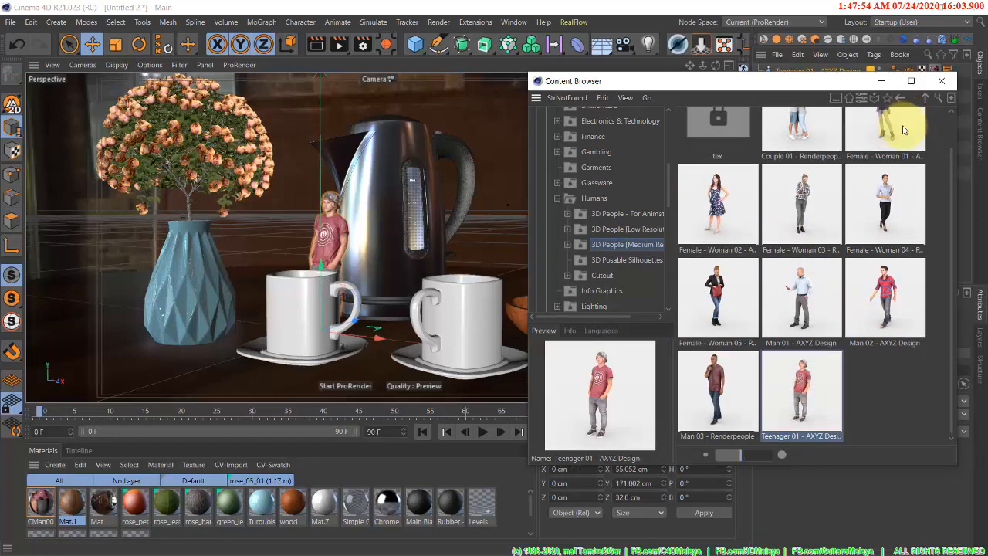
{"action": "left_click", "coordinate": [946, 83]}
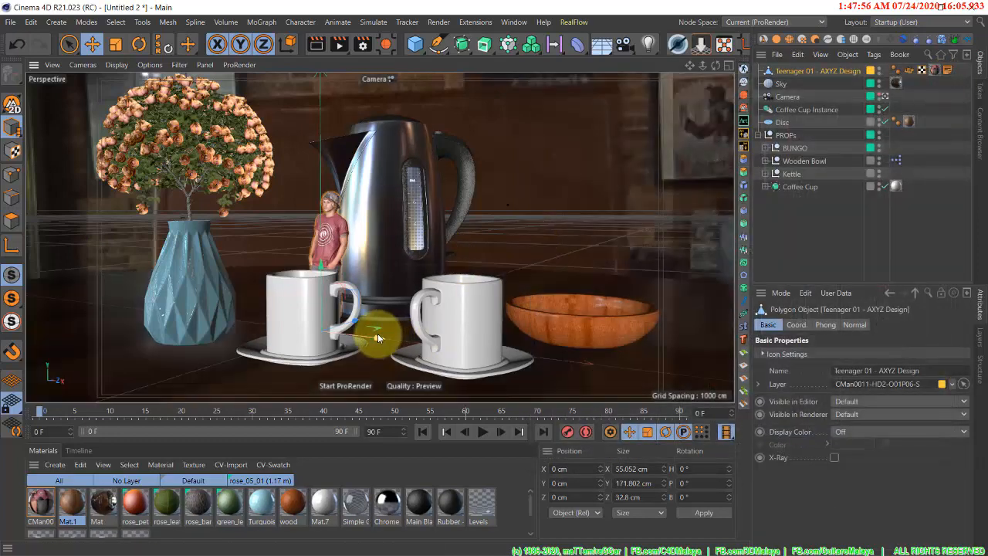
- Move the teenager figure to the wooden bowl at about X 288 cm, Z 112 cm and rotate its heading to about -85°
{"action": "left_click_drag", "start_coordinate": [378, 333], "coordinate": [595, 332]}
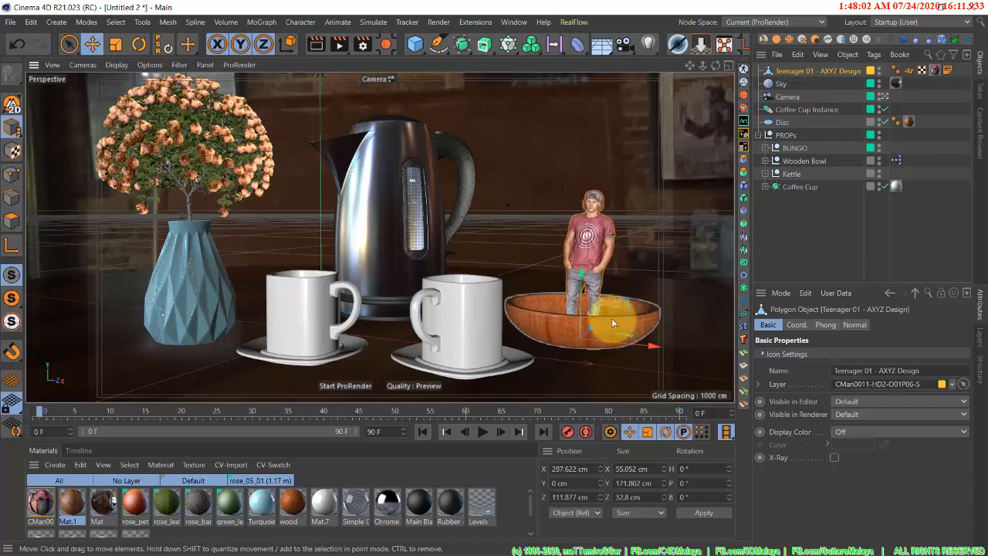
{"action": "key", "text": "r"}
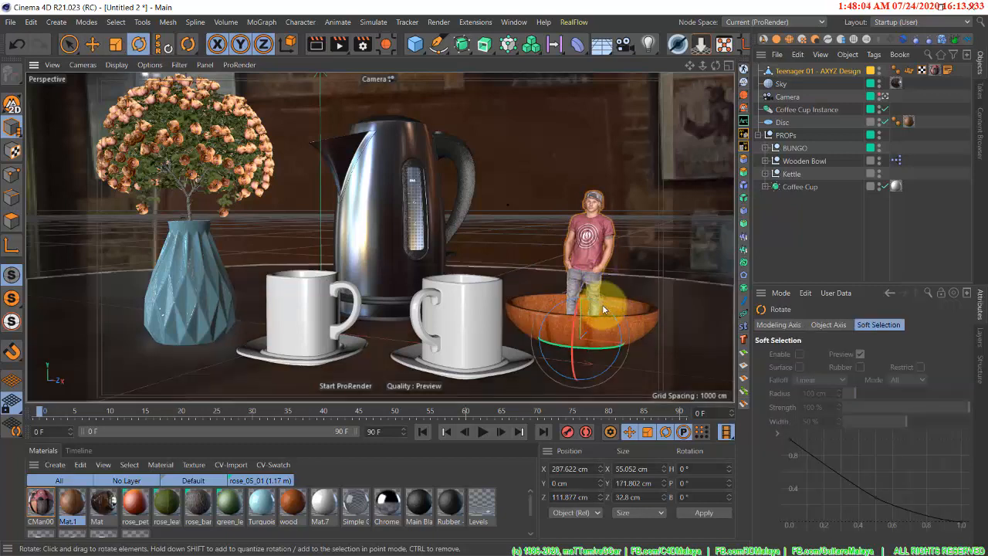
{"action": "left_click_drag", "start_coordinate": [596, 350], "coordinate": [461, 345]}
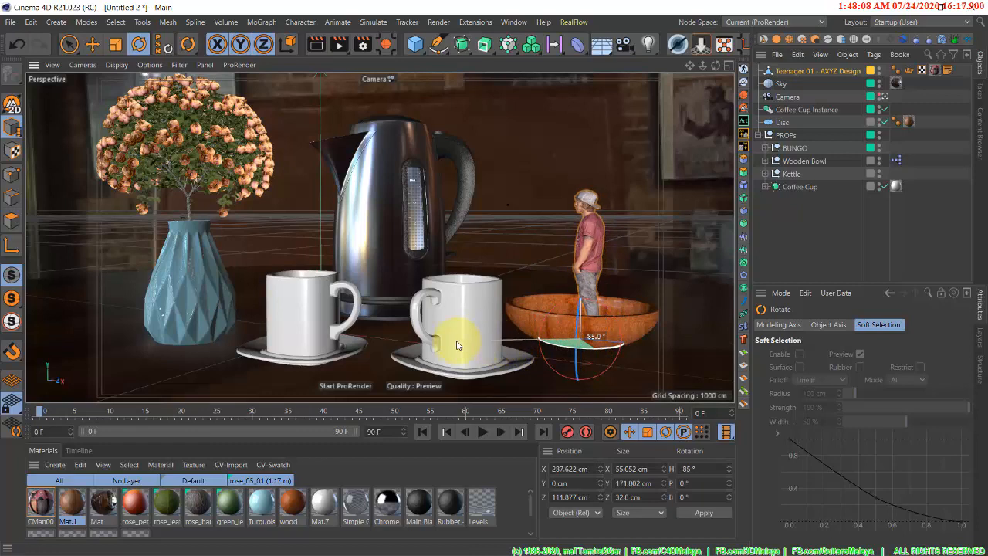
- Enlarge the Front view around the figure, nest the Teenager 01 model inside the PROPs group, and select the group's other four props
{"action": "key", "text": "e"}
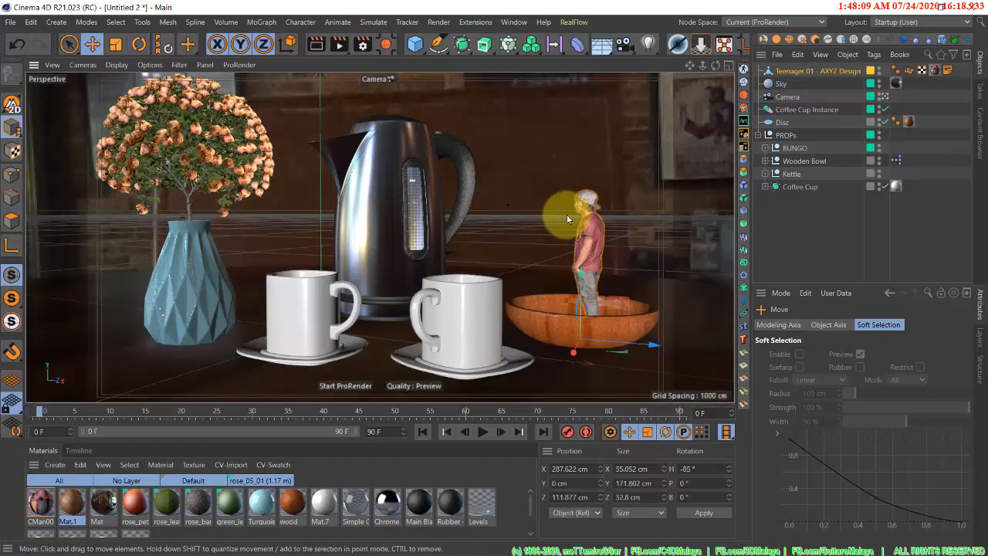
{"action": "left_click", "coordinate": [729, 66]}
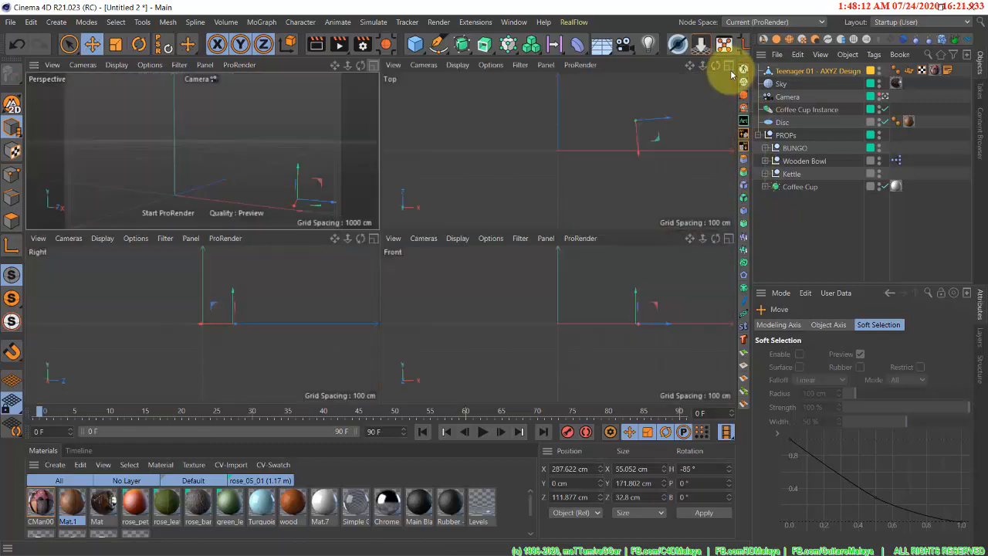
{"action": "left_click", "coordinate": [730, 240]}
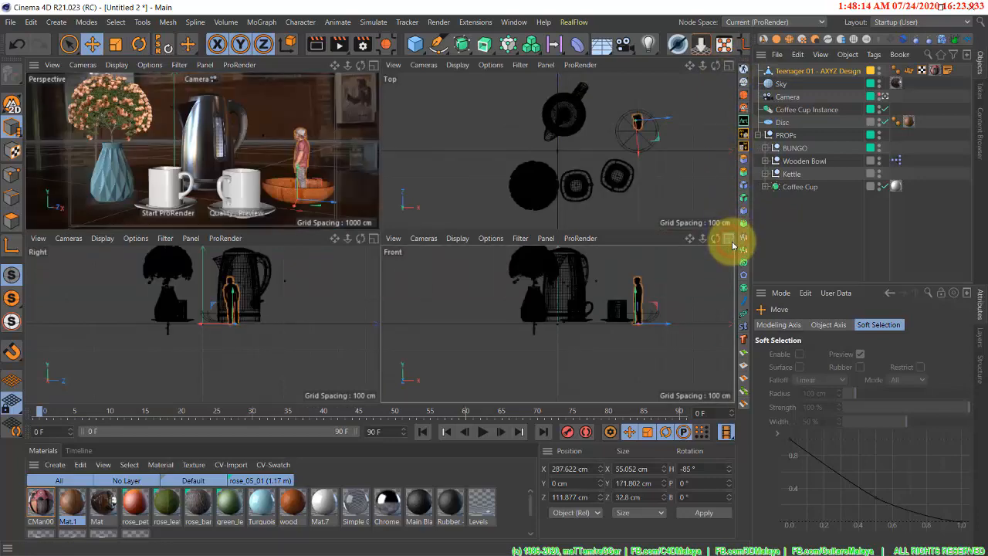
{"action": "left_click_drag", "start_coordinate": [704, 68], "coordinate": [493, 278]}
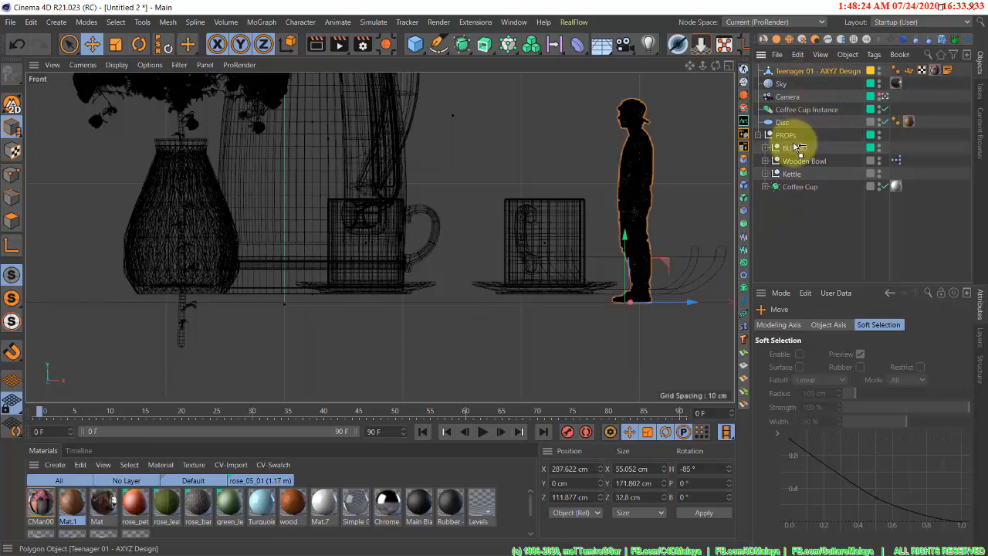
{"action": "left_click_drag", "start_coordinate": [792, 146], "coordinate": [767, 204]}
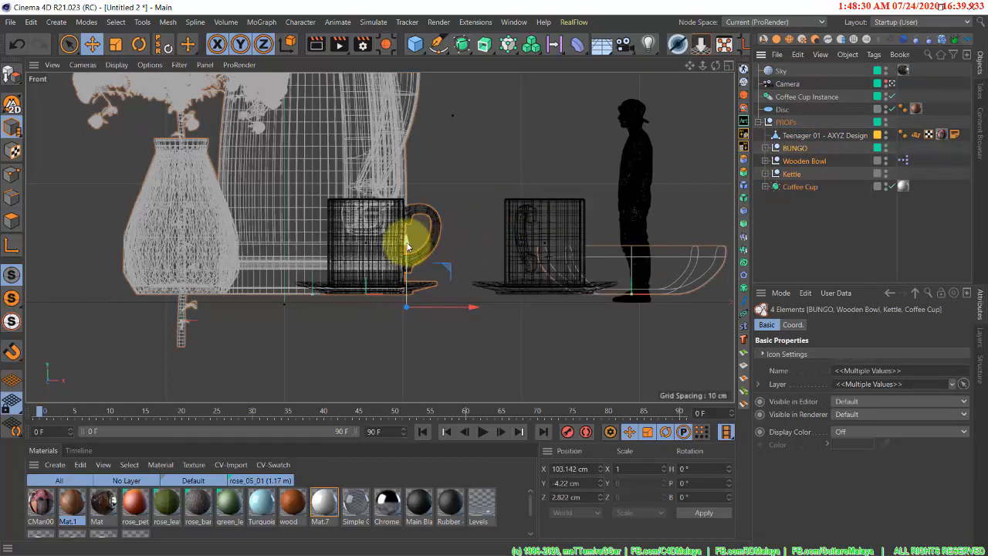
- With movement restricted to the Y axis, lower BUNGO, Wooden Bowl, Kettle and Coffee Cup together to about Y -10.2 cm, then deselect them
{"action": "key", "text": "x"}
{"action": "key", "text": "z"}
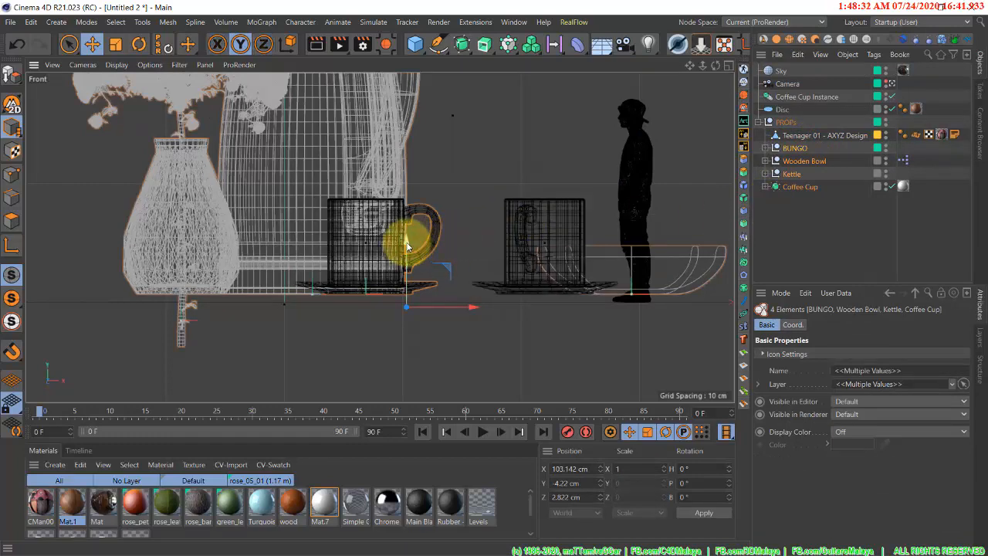
{"action": "left_click_drag", "start_coordinate": [408, 246], "coordinate": [410, 254]}
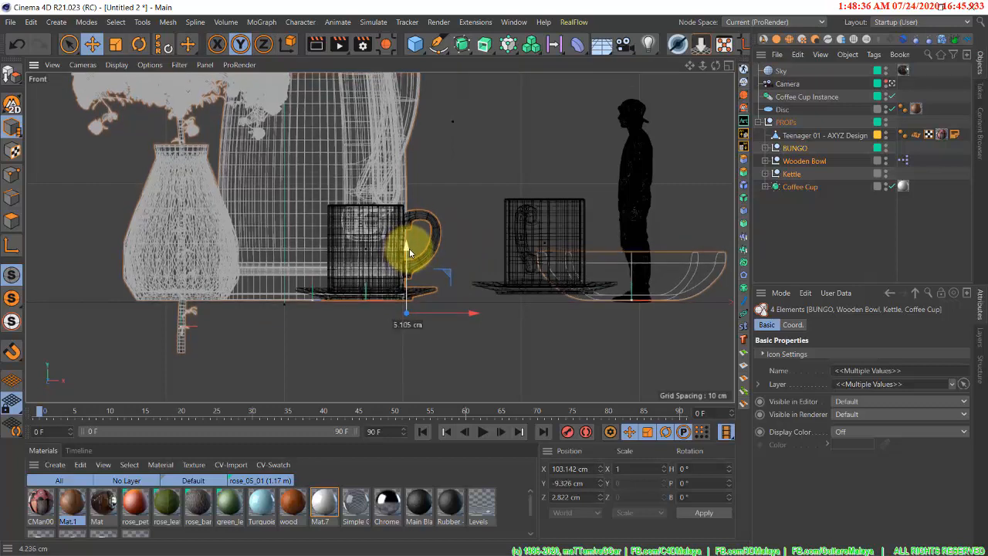
{"action": "left_click_drag", "start_coordinate": [409, 249], "coordinate": [409, 248]}
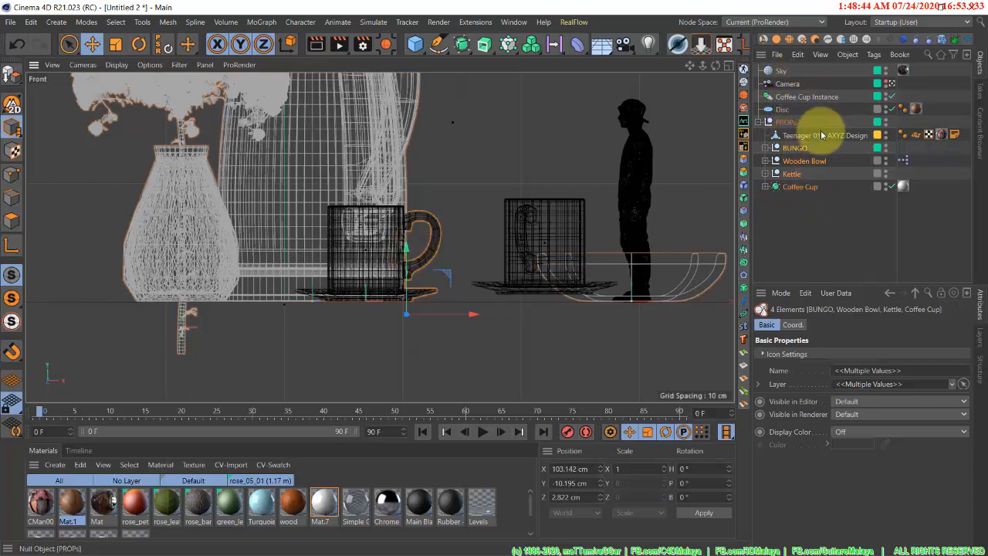
{"action": "left_click", "coordinate": [836, 173]}
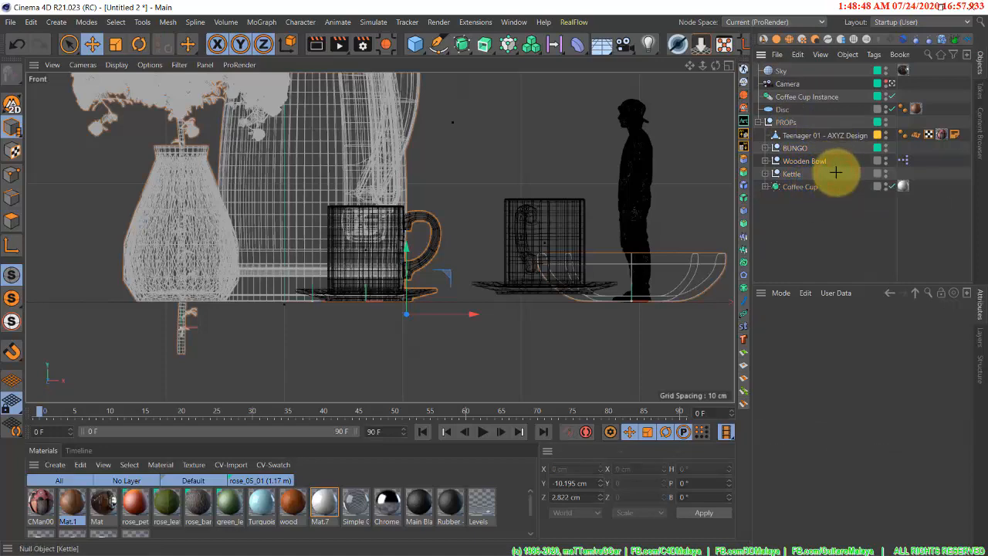
- Place the Coffee Cup Instance in the PROPs group above Coffee Cup and lower it to about Y 0.63 cm
{"action": "left_click", "coordinate": [795, 187], "text": "ctrl"}
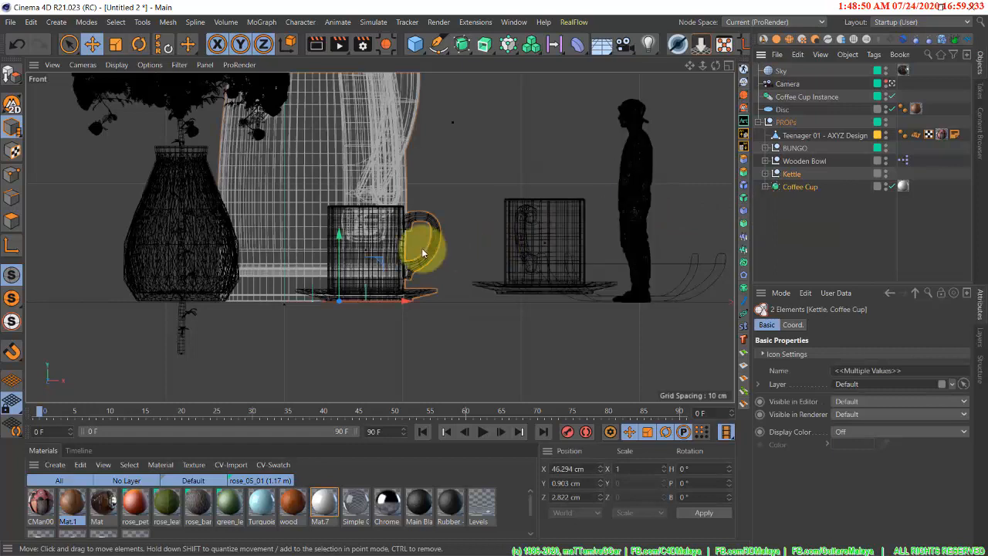
{"action": "left_click", "coordinate": [795, 189]}
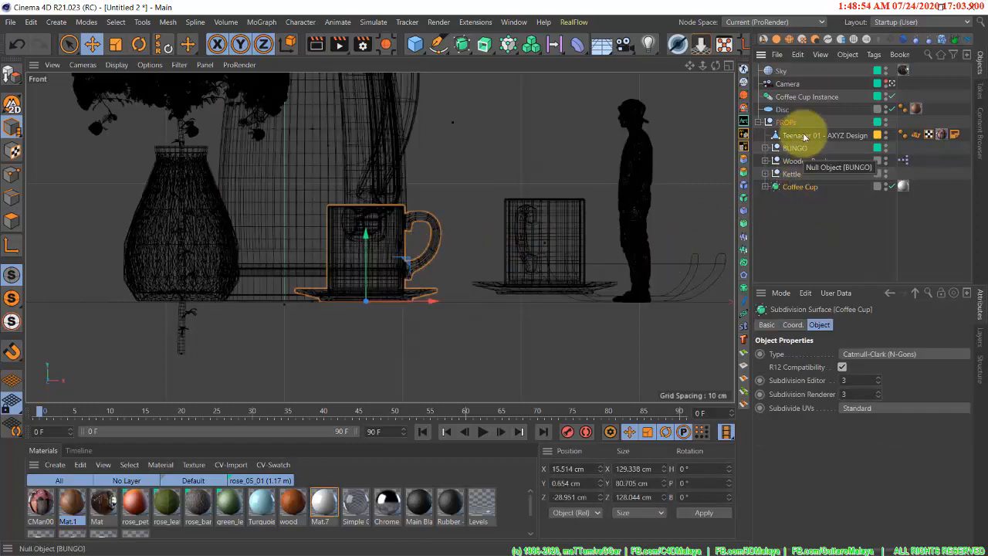
{"action": "left_click_drag", "start_coordinate": [810, 98], "coordinate": [802, 182]}
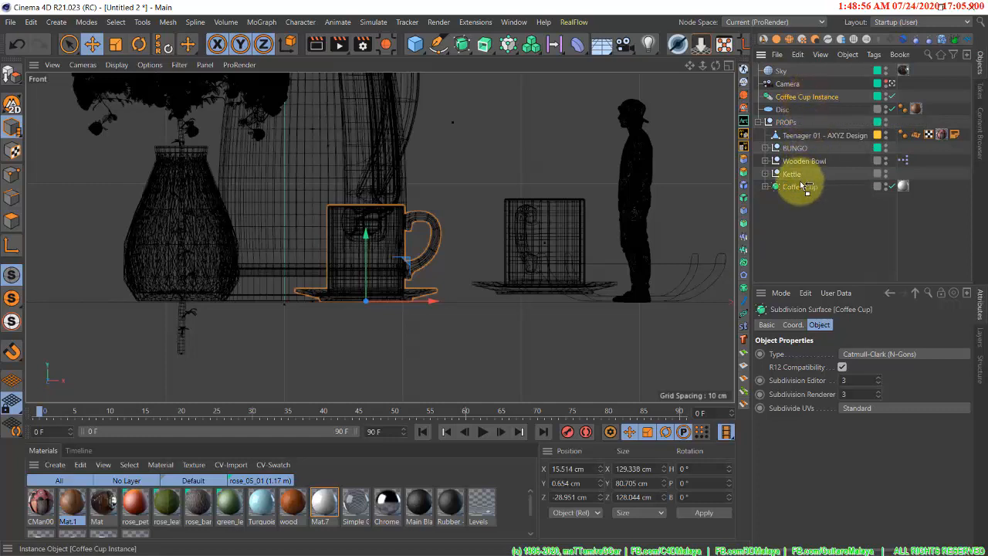
{"action": "left_click_drag", "start_coordinate": [546, 246], "coordinate": [546, 253]}
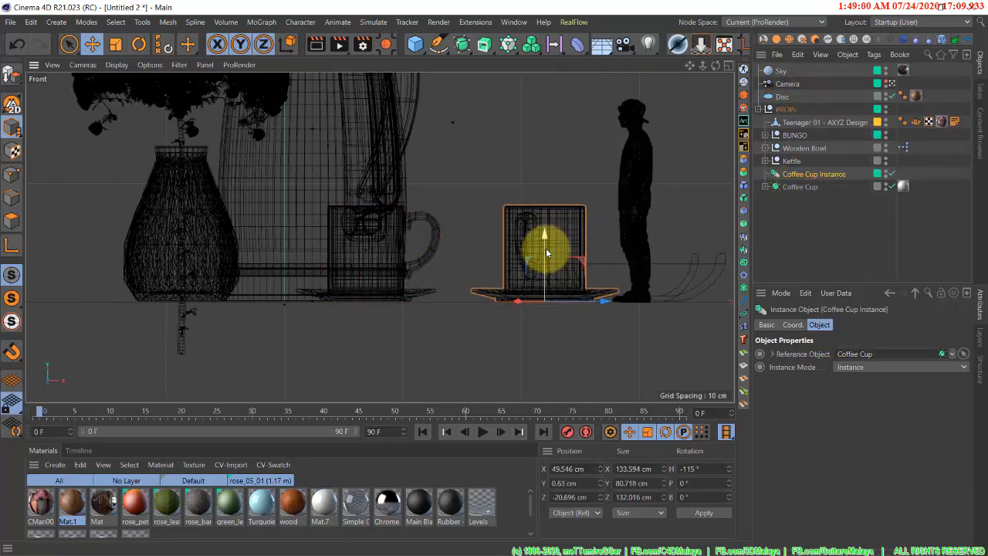
- Show the perspective camera view enlarged and toggle its Depth of Field preview
{"action": "left_click", "coordinate": [729, 66]}
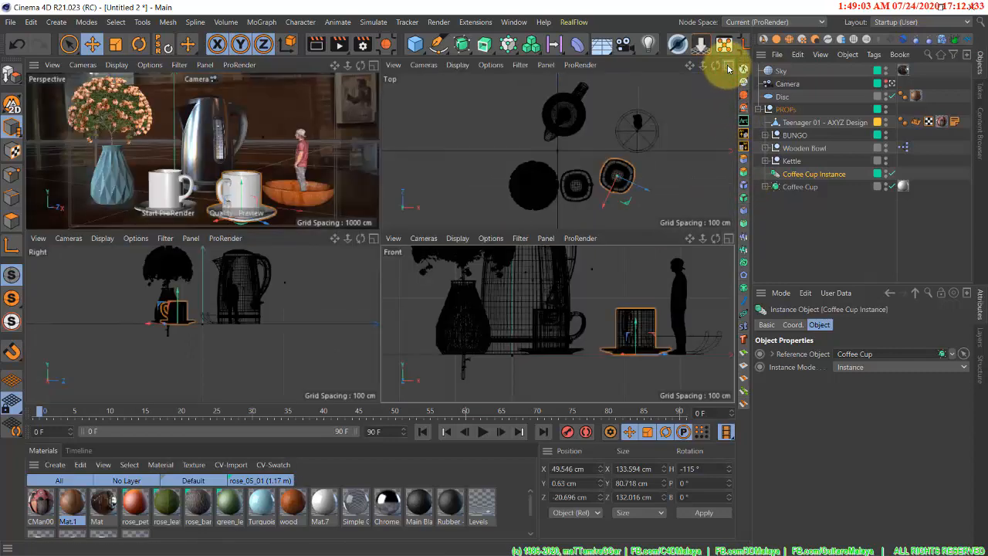
{"action": "left_click", "coordinate": [373, 64]}
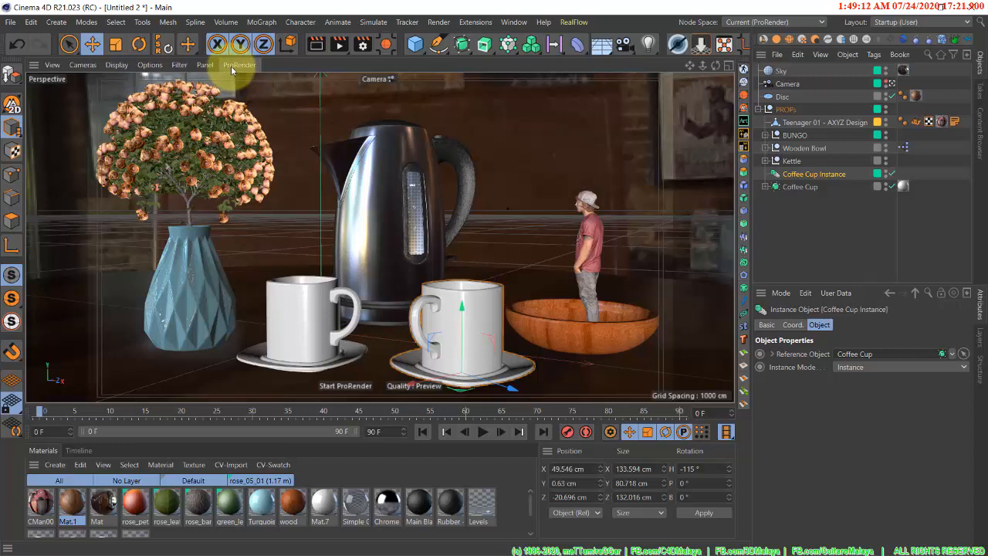
{"action": "left_click", "coordinate": [150, 65]}
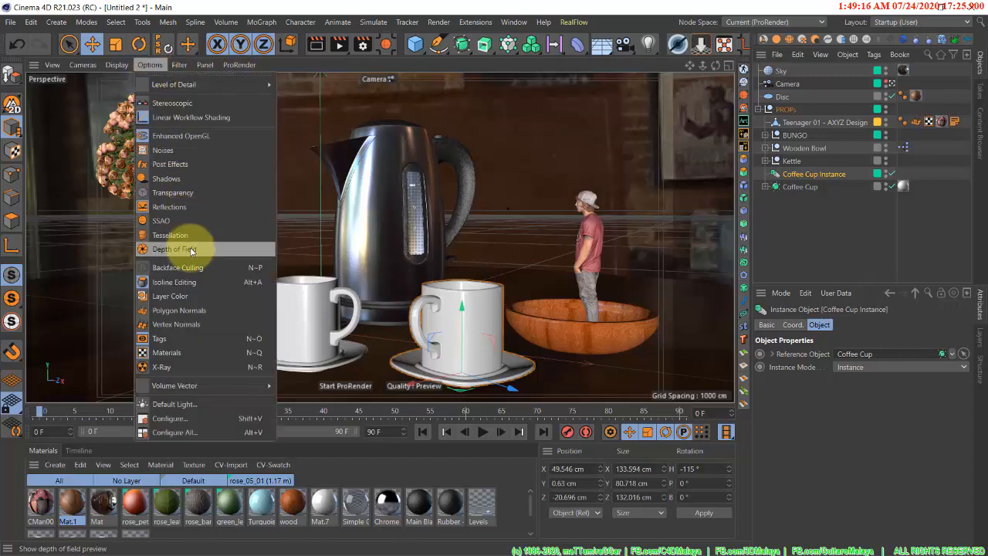
{"action": "left_click", "coordinate": [191, 249]}
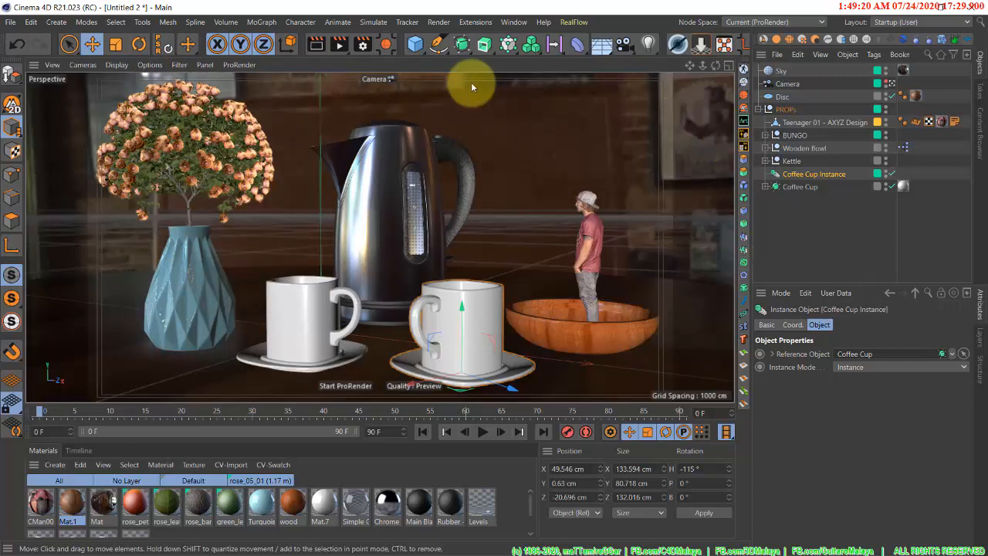
- Preview the camera view with ProRender in the viewport and stop the preview
{"action": "left_click", "coordinate": [240, 65]}
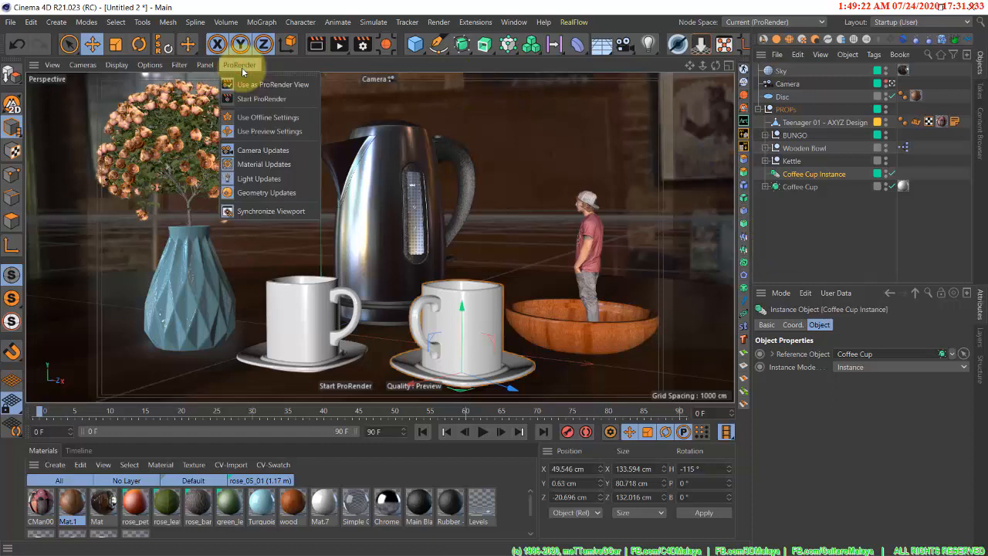
{"action": "left_click", "coordinate": [272, 99]}
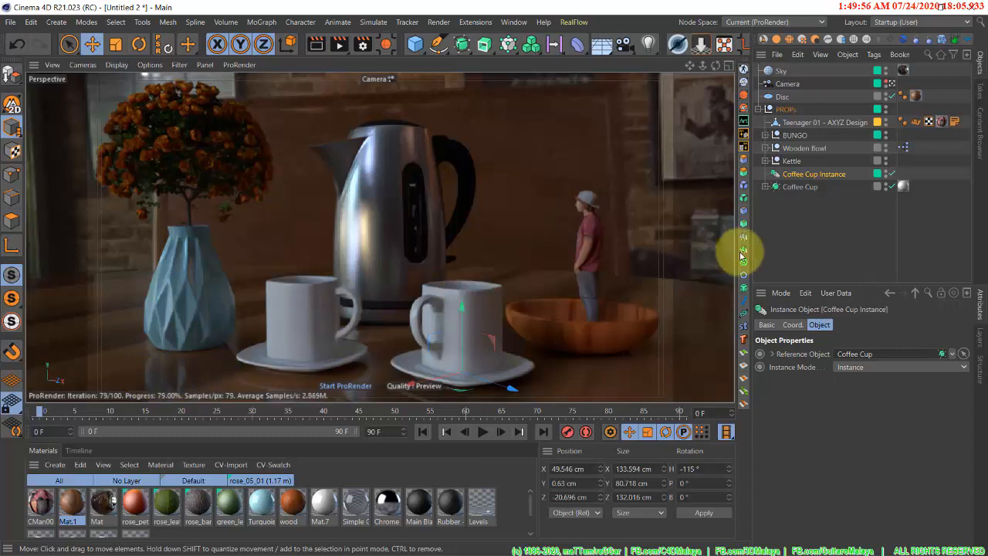
{"action": "left_click", "coordinate": [241, 66]}
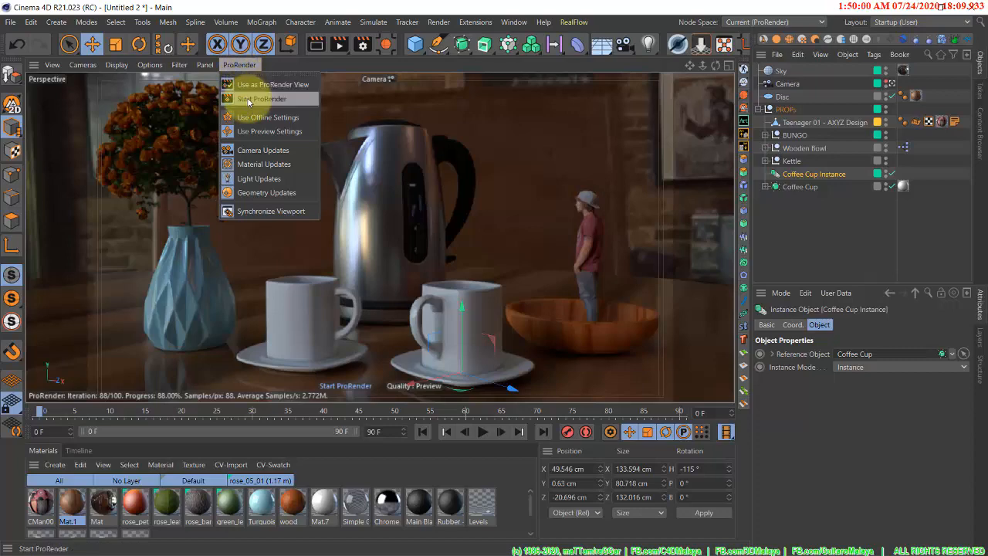
{"action": "left_click", "coordinate": [247, 101]}
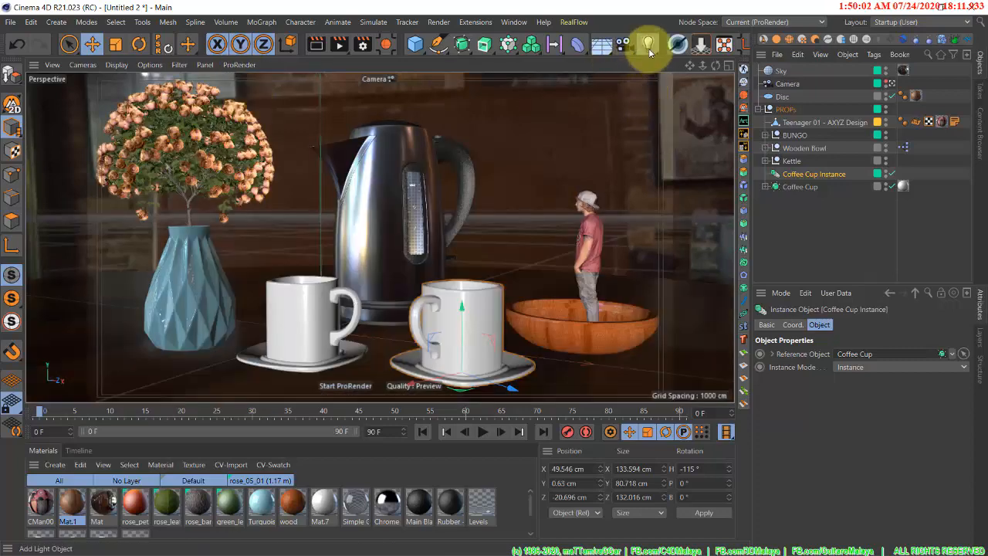
- Add an Area Light, raise it to about Y 250 cm and widen it across the props as seen from the default camera
{"action": "left_click", "coordinate": [648, 45]}
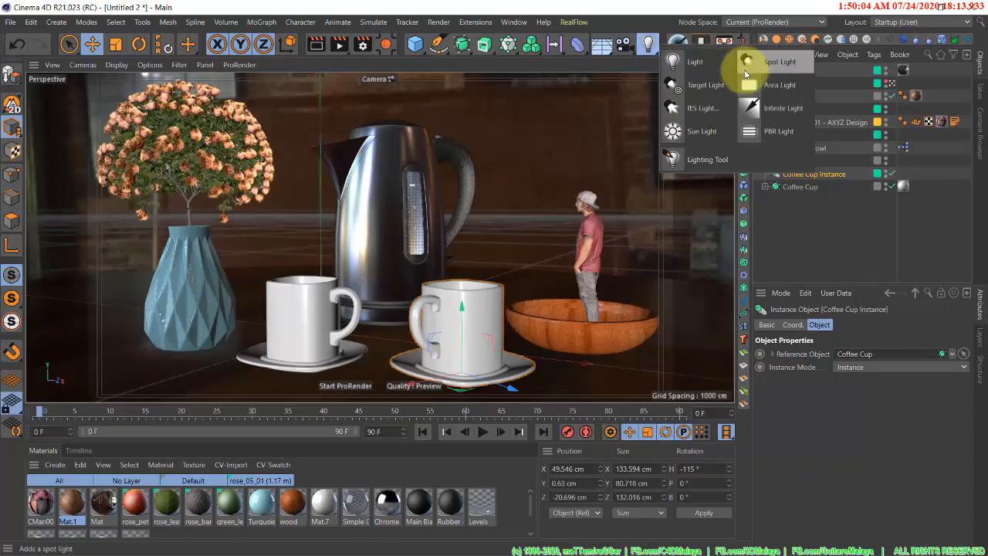
{"action": "left_click", "coordinate": [763, 87]}
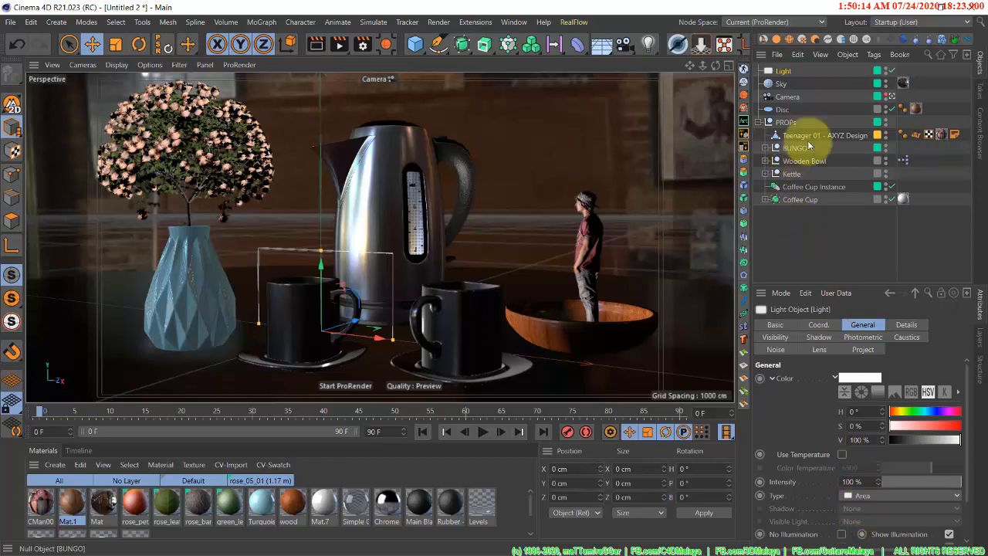
{"action": "left_click", "coordinate": [893, 97]}
{"action": "left_click_drag", "start_coordinate": [703, 67], "coordinate": [437, 209]}
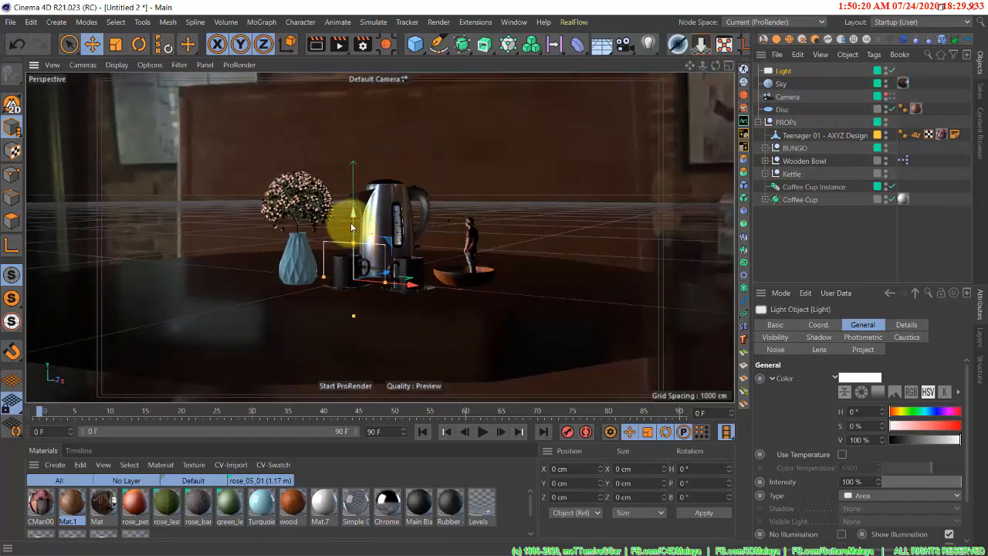
{"action": "left_click_drag", "start_coordinate": [353, 229], "coordinate": [359, 139]}
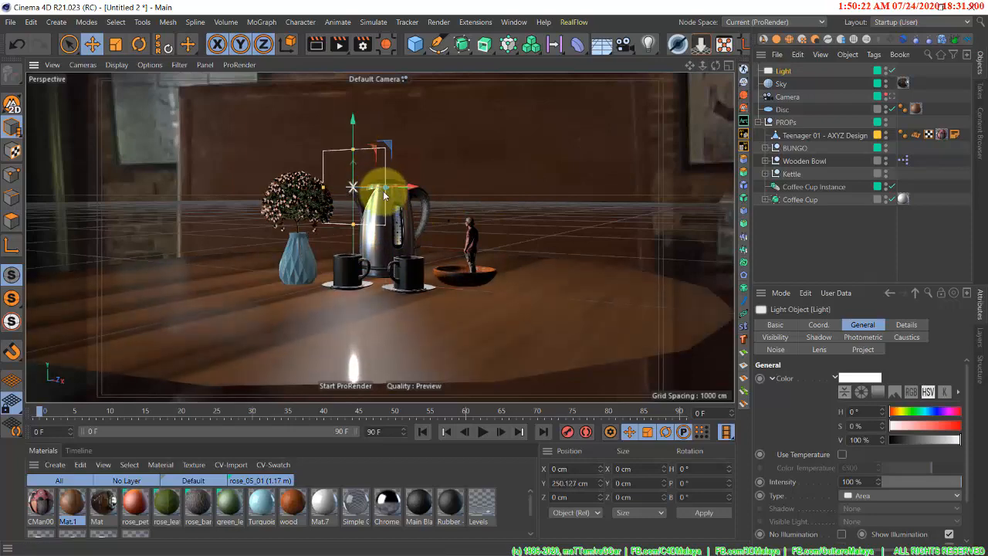
{"action": "left_click_drag", "start_coordinate": [386, 186], "coordinate": [483, 195]}
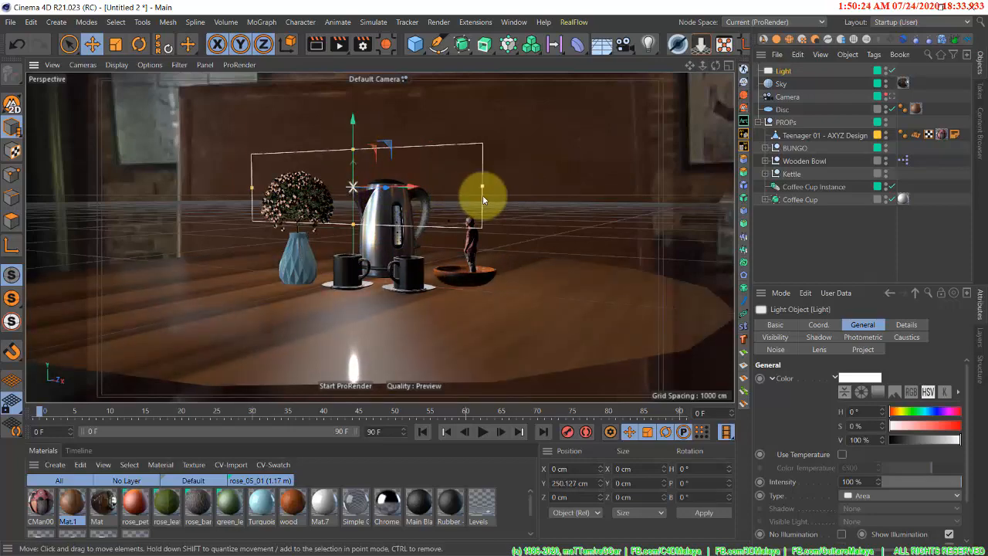
- Move the area light in front of the props to about X 541 cm, Z -458 cm and set its heading to 55°
{"action": "mouse_move", "coordinate": [421, 203]}
{"action": "left_mouse_down", "text": "alt"}
{"action": "mouse_move", "coordinate": [363, 228]}
{"action": "mouse_move", "coordinate": [429, 215]}
{"action": "left_mouse_up", "text": "alt"}
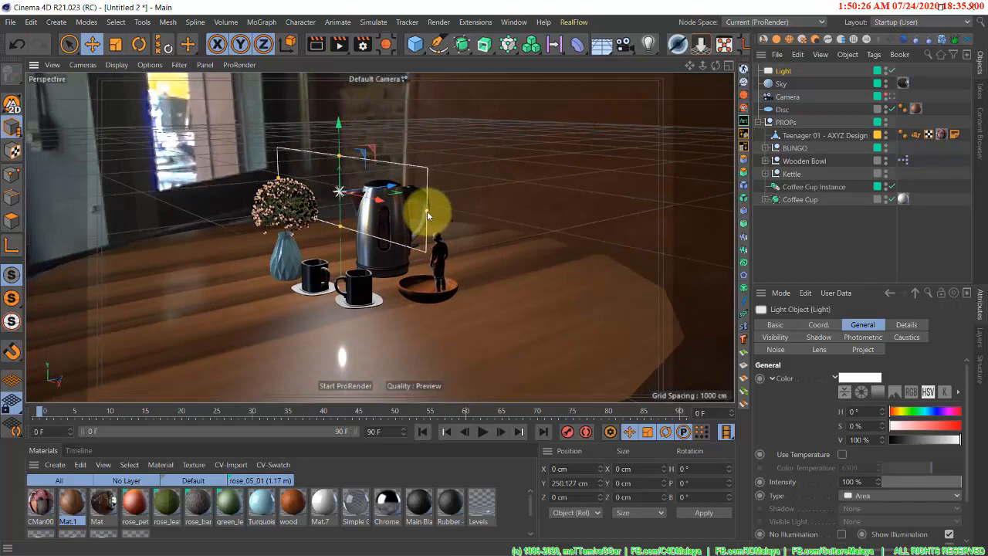
{"action": "left_click_drag", "start_coordinate": [389, 181], "coordinate": [347, 294]}
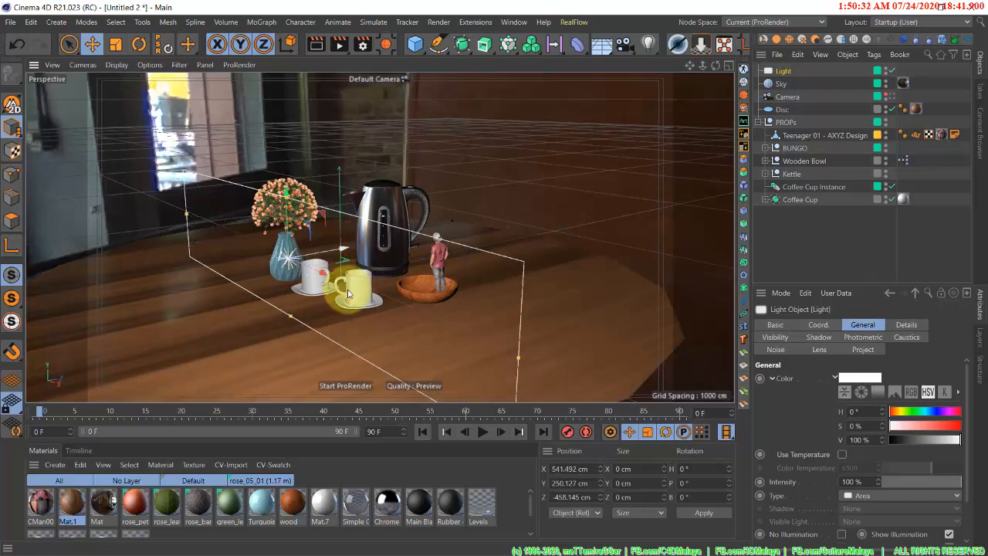
{"action": "key", "text": "r"}
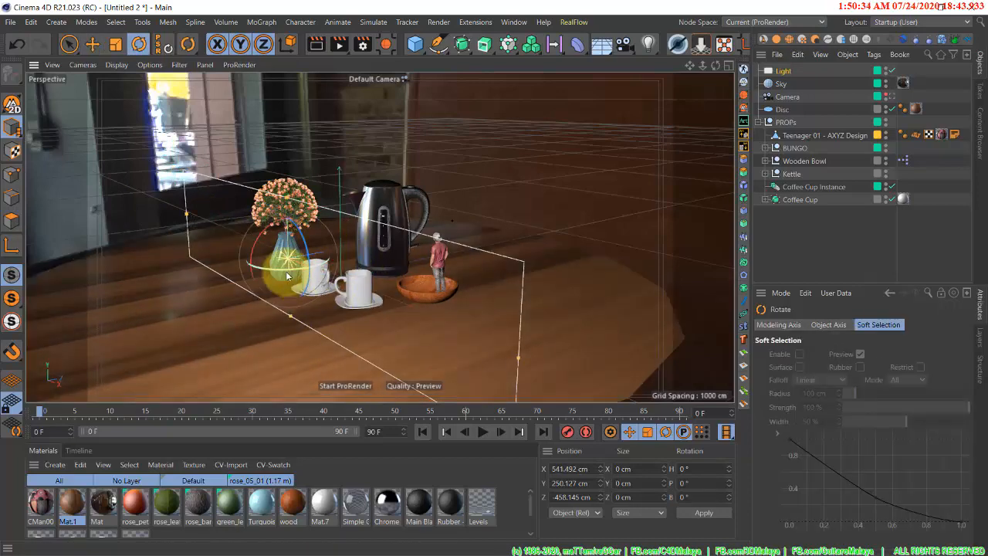
{"action": "left_click_drag", "start_coordinate": [286, 276], "coordinate": [370, 252]}
{"action": "key", "text": "e"}
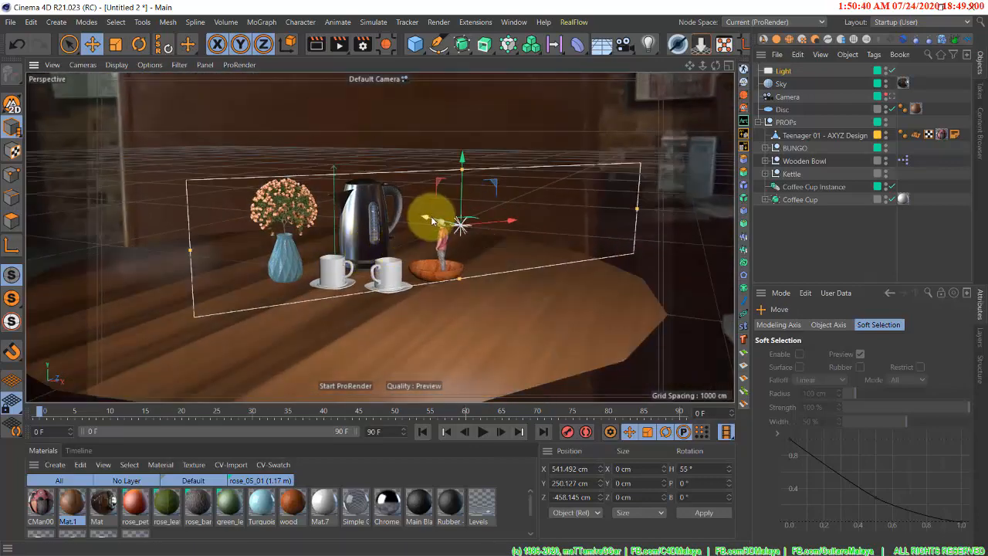
- Reposition the area light farther from the props at about X 713 cm, Y 436 cm, Z -419 cm
{"action": "left_click_drag", "start_coordinate": [436, 226], "coordinate": [524, 264]}
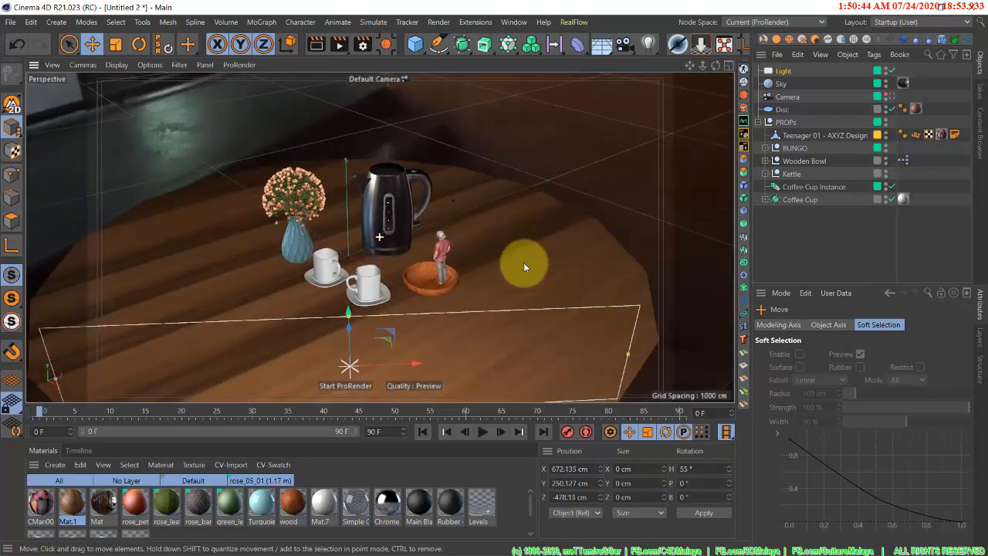
{"action": "left_click_drag", "start_coordinate": [417, 364], "coordinate": [582, 270]}
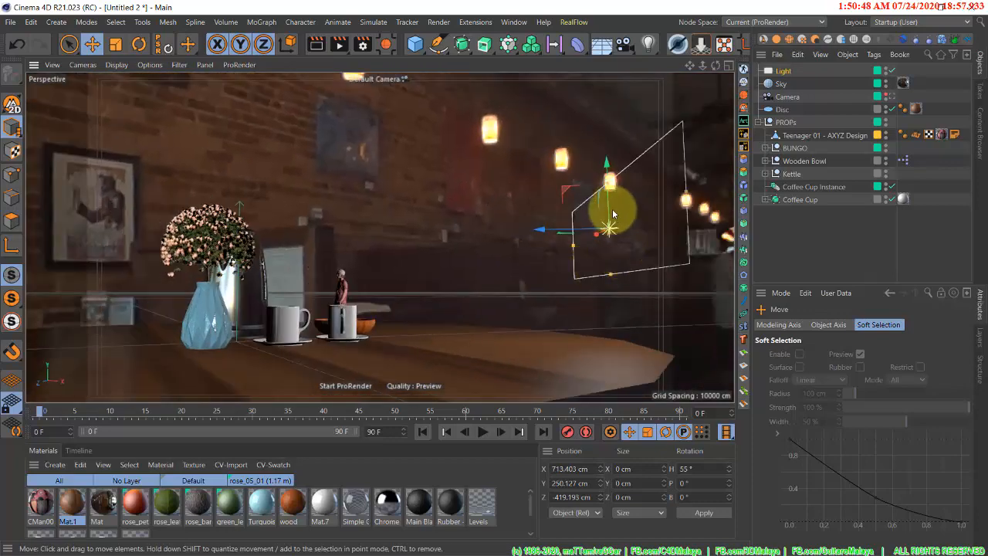
{"action": "left_click_drag", "start_coordinate": [610, 202], "coordinate": [611, 142]}
- Tilt the area light down to a pitch of -30° and raise it to about Y 555 cm
{"action": "key", "text": "r"}
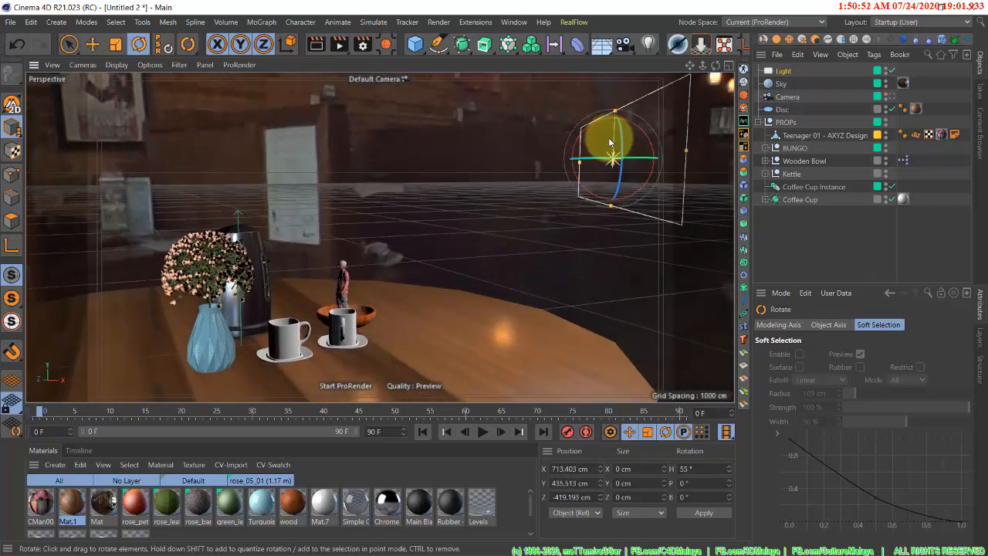
{"action": "left_click_drag", "start_coordinate": [578, 134], "coordinate": [572, 158]}
{"action": "key", "text": "e"}
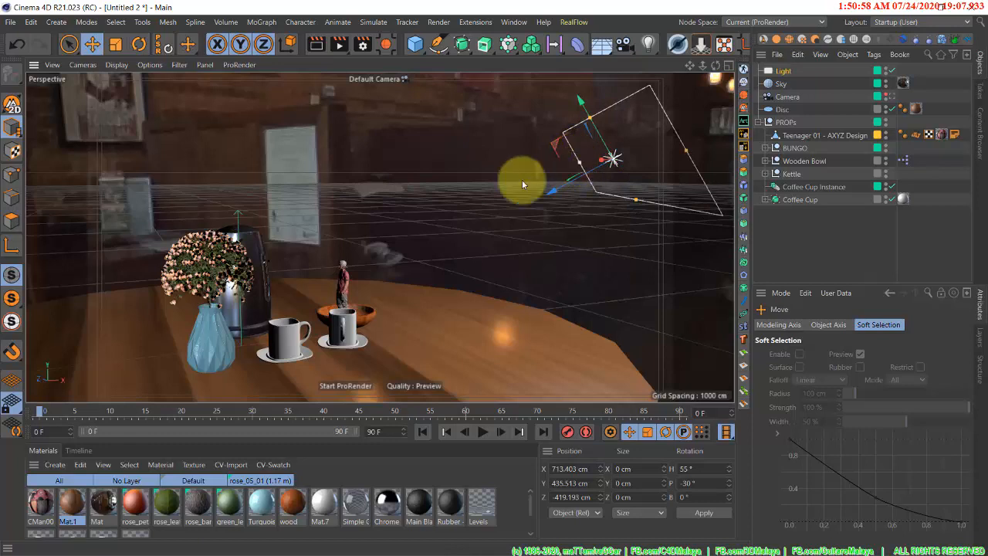
{"action": "left_click_drag", "start_coordinate": [592, 196], "coordinate": [568, 117]}
{"action": "left_click_drag", "start_coordinate": [485, 207], "coordinate": [392, 230], "text": "alt"}
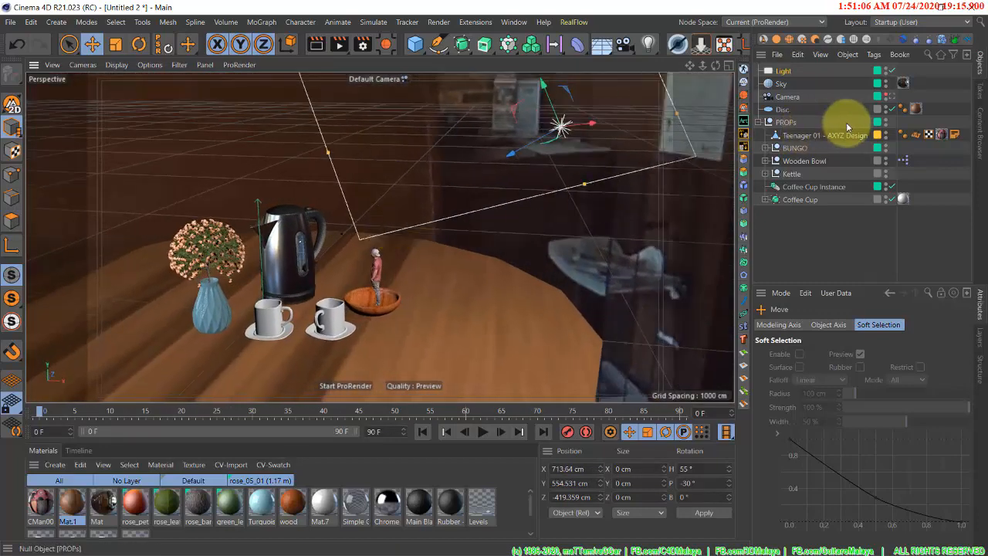
- Return to the scene camera, preview the area-lit props with ProRender, and stop the preview
{"action": "left_click", "coordinate": [893, 98]}
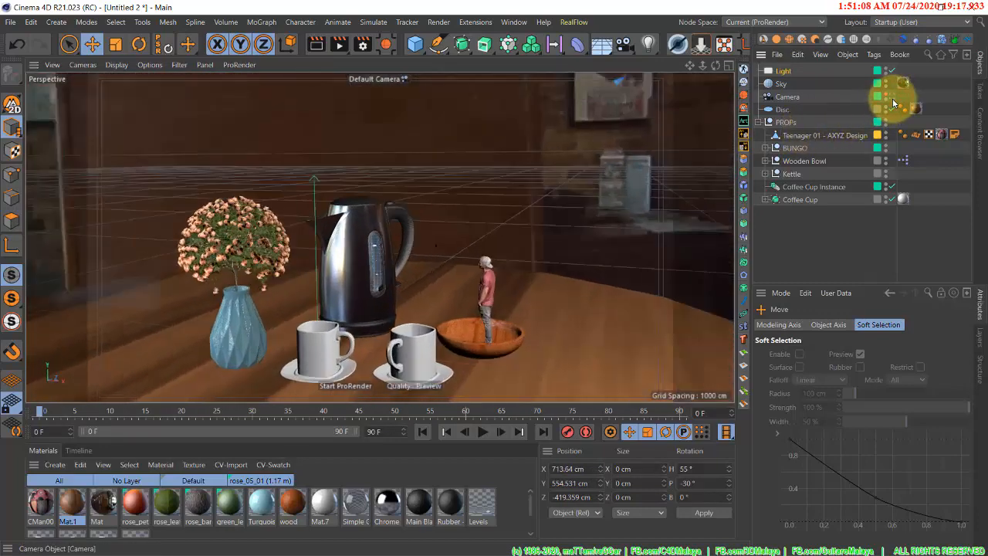
{"action": "left_click", "coordinate": [827, 244]}
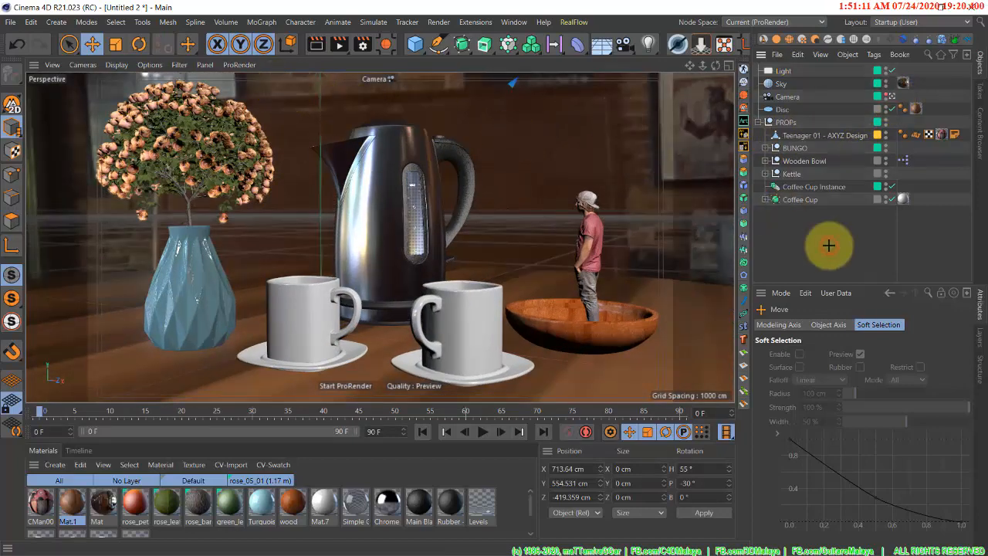
{"action": "left_click", "coordinate": [246, 66]}
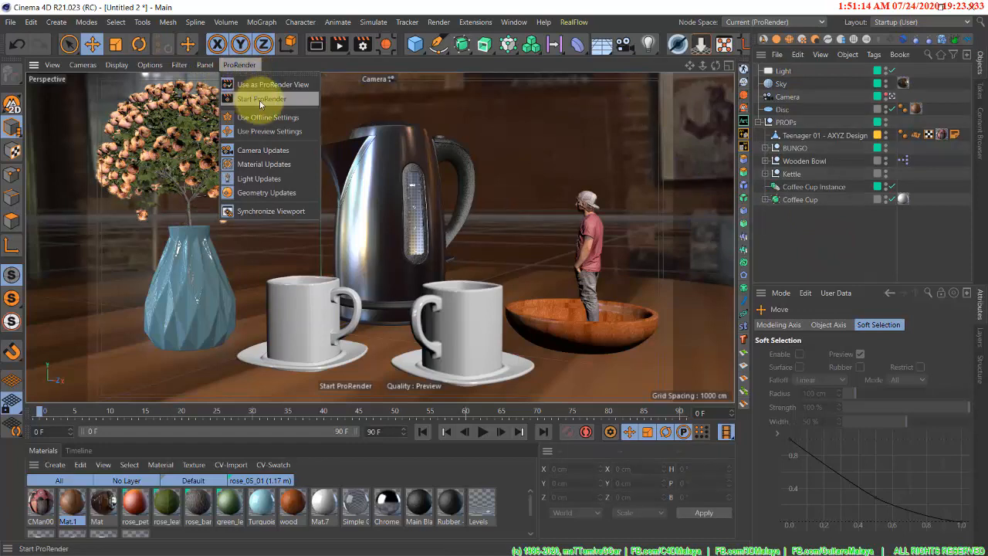
{"action": "left_click", "coordinate": [280, 98]}
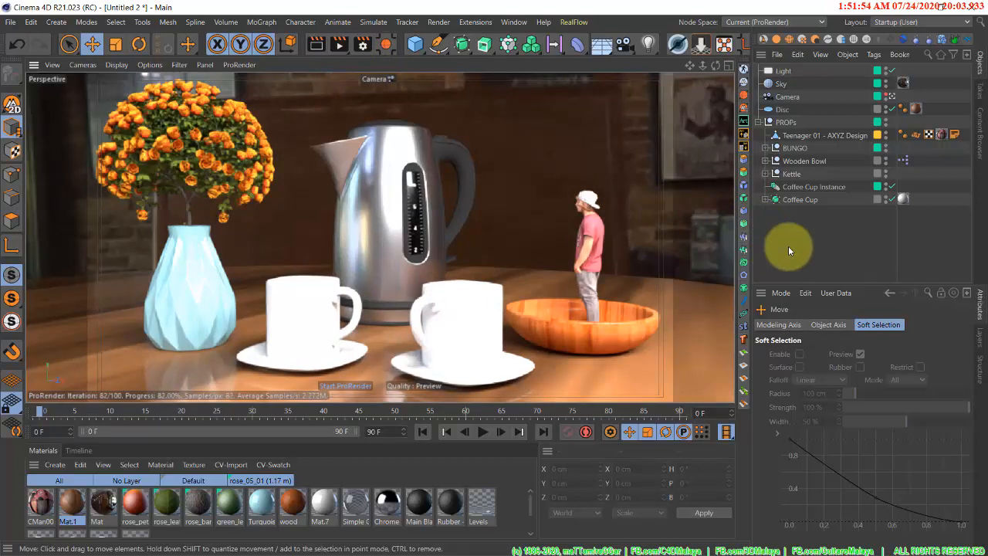
{"action": "left_click", "coordinate": [248, 65]}
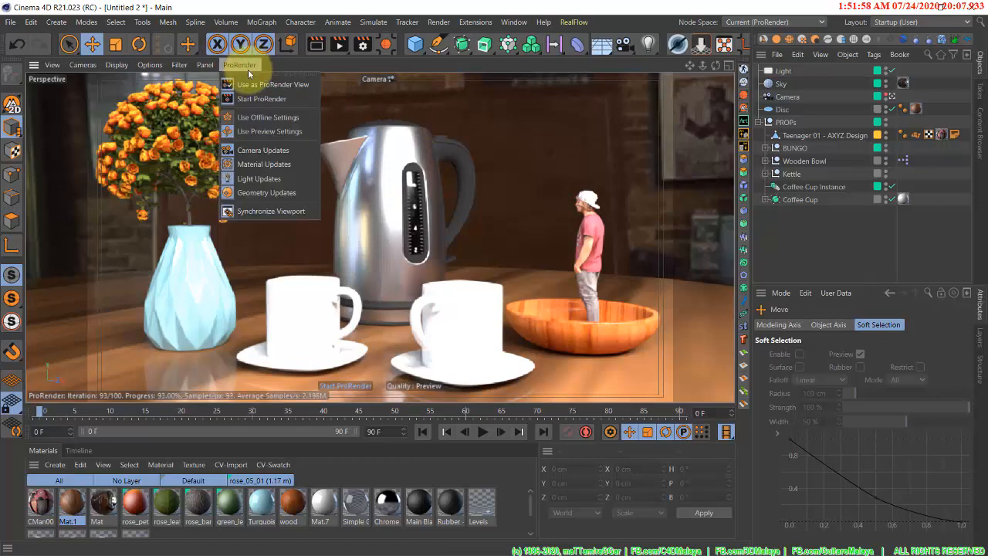
{"action": "left_click", "coordinate": [255, 101]}
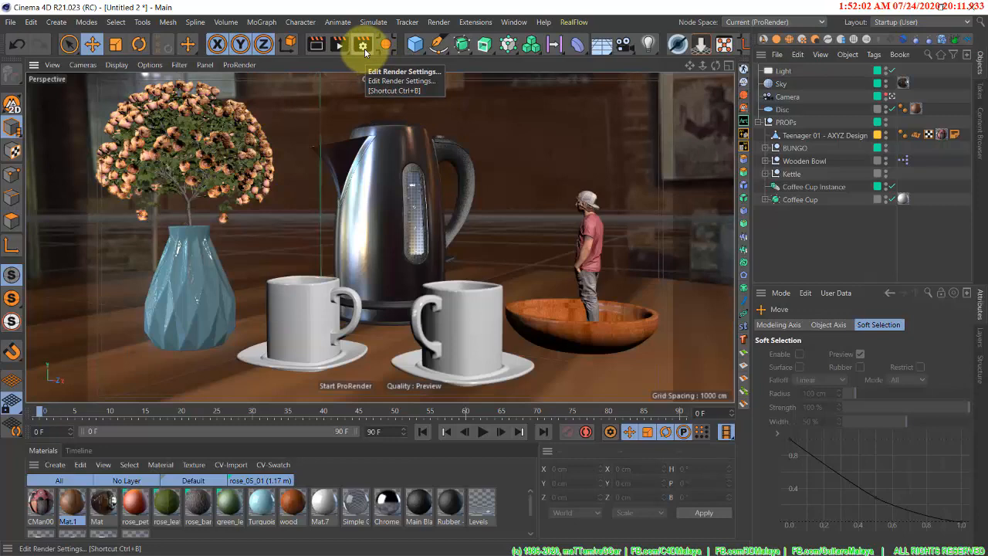
- Set the renderer to Physical in the render settings
{"action": "left_click", "coordinate": [363, 48]}
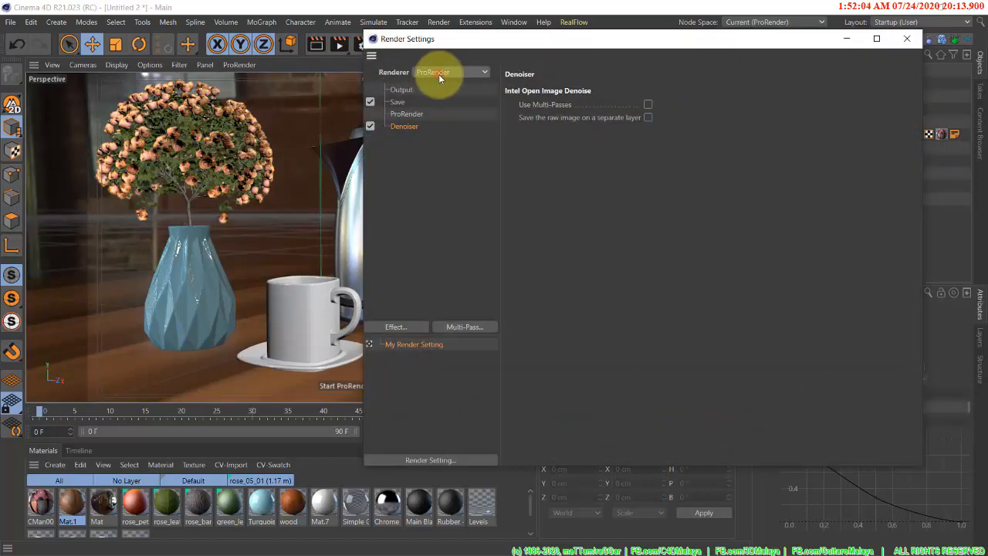
{"action": "left_click", "coordinate": [439, 74]}
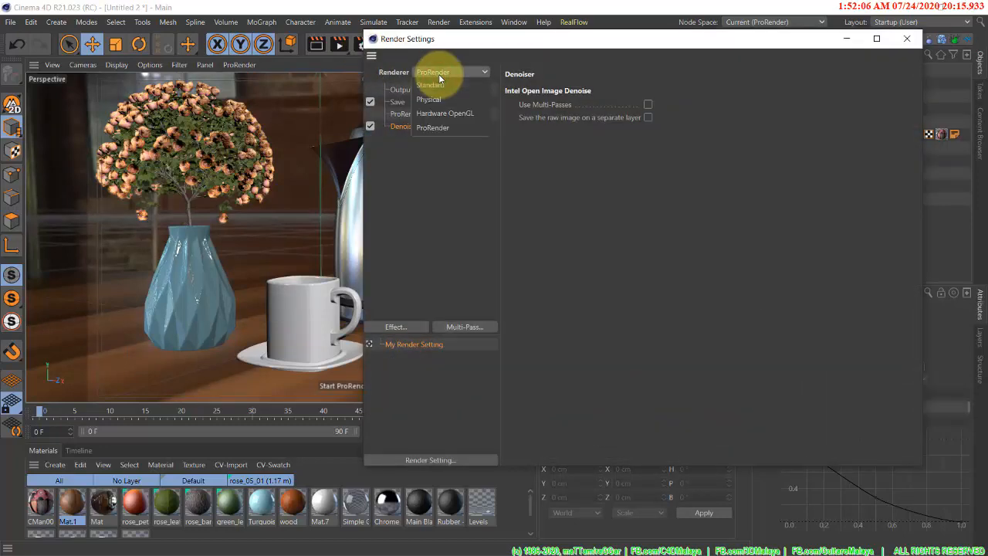
{"action": "left_click", "coordinate": [435, 100]}
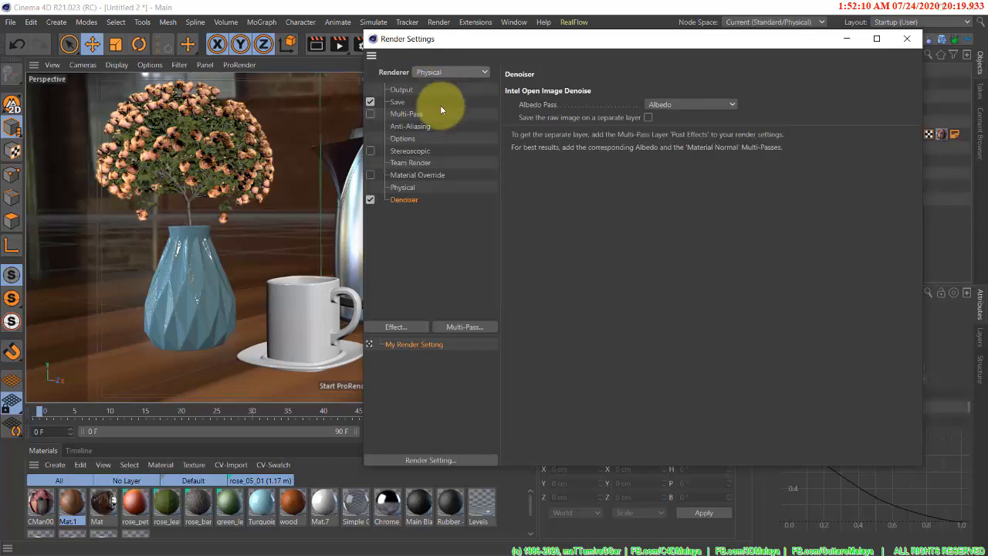
- Enable Depth Of Field in the Physical renderer options, keeping the Adaptive sampler and Low sampling quality
{"action": "left_click", "coordinate": [409, 192]}
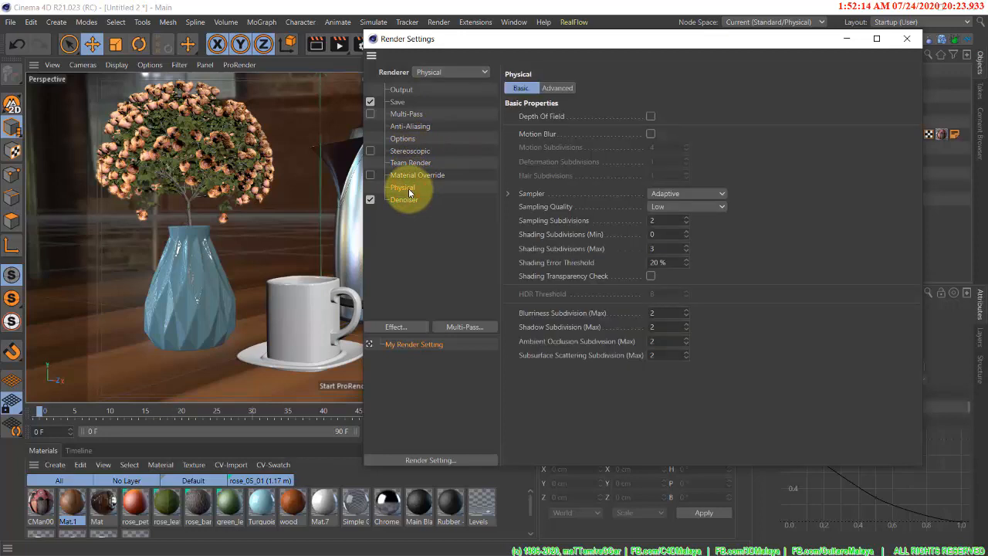
{"action": "left_click", "coordinate": [651, 116]}
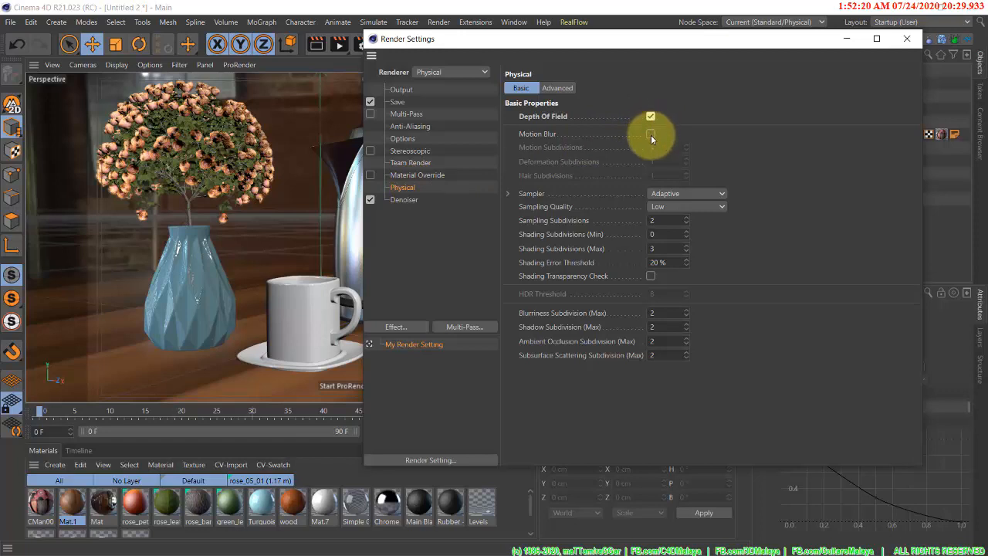
{"action": "left_click", "coordinate": [717, 193]}
{"action": "left_click", "coordinate": [758, 194]}
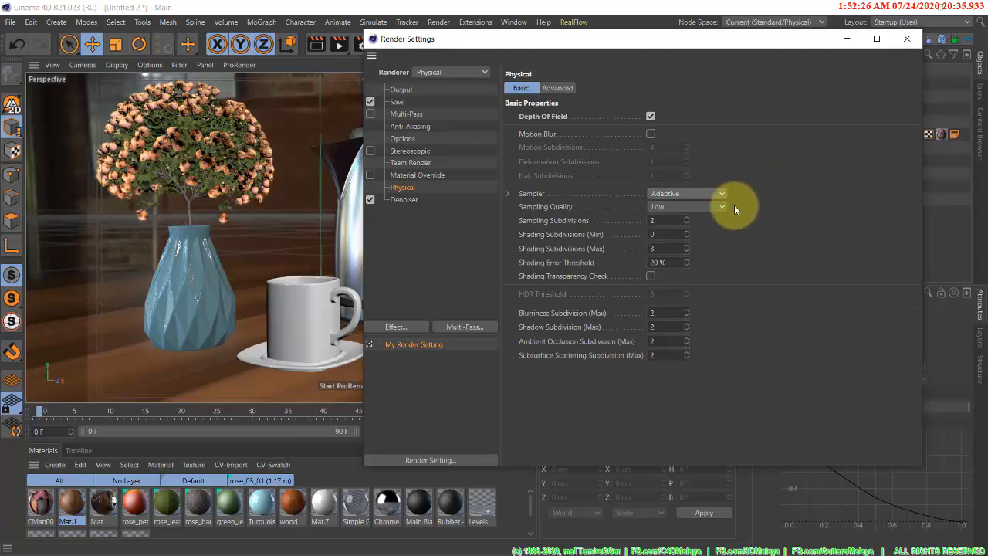
{"action": "left_click", "coordinate": [723, 207]}
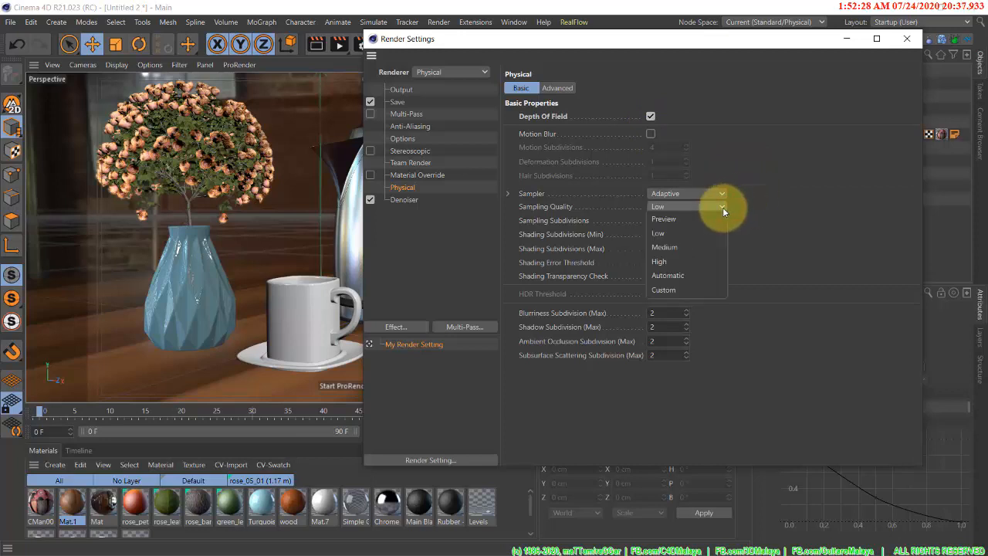
{"action": "left_click", "coordinate": [762, 210]}
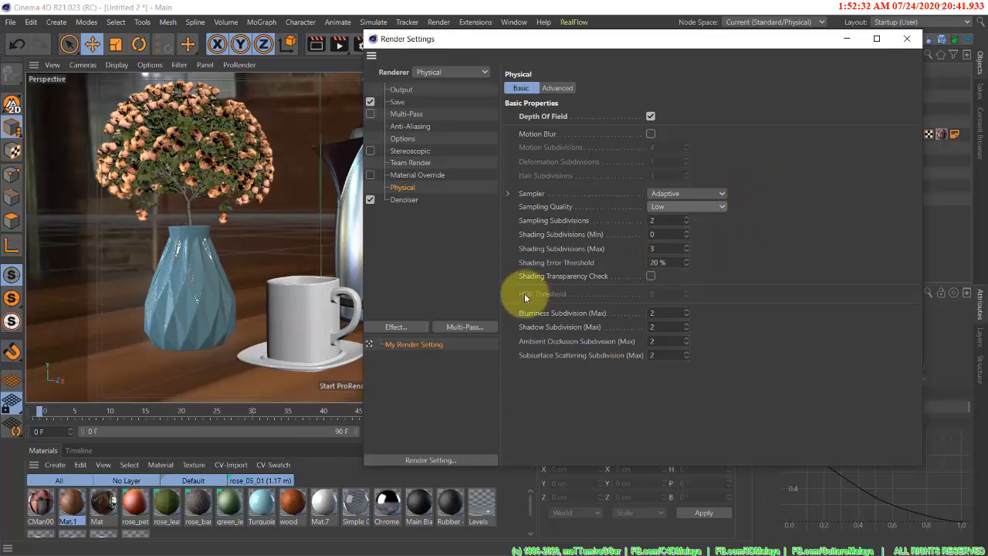
- Add the Global Illumination effect to the render settings with the Progressive - No Prepass preset
{"action": "left_click", "coordinate": [410, 326]}
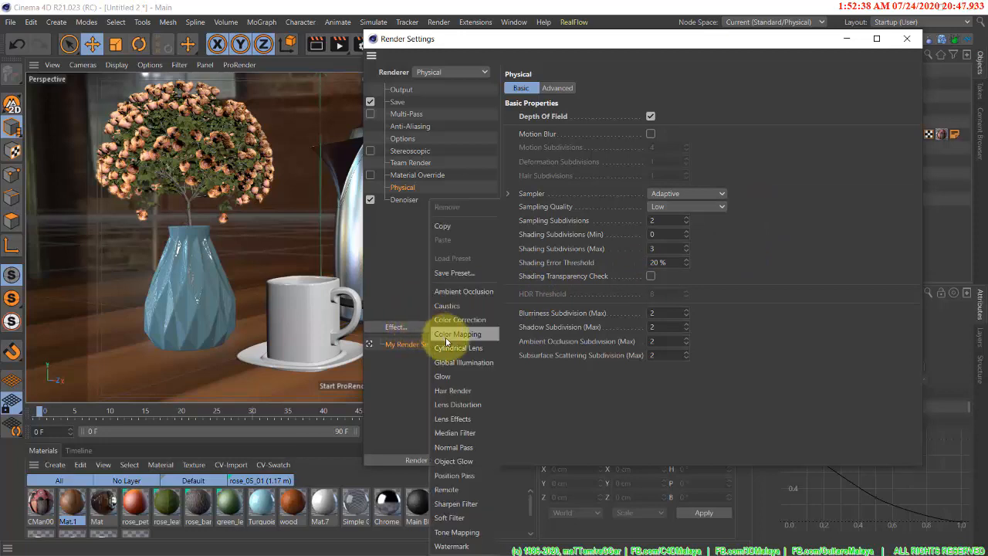
{"action": "left_click", "coordinate": [472, 363]}
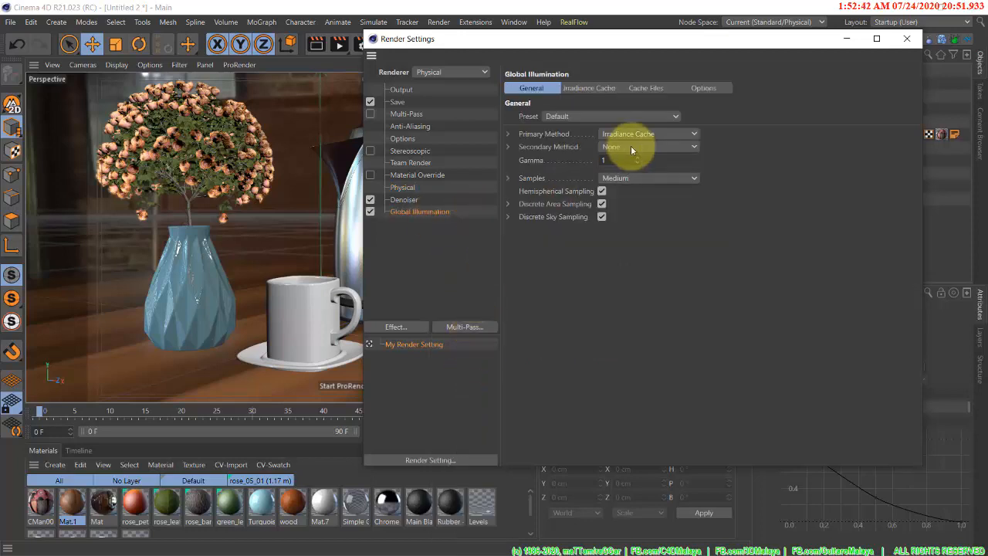
{"action": "left_click", "coordinate": [602, 118]}
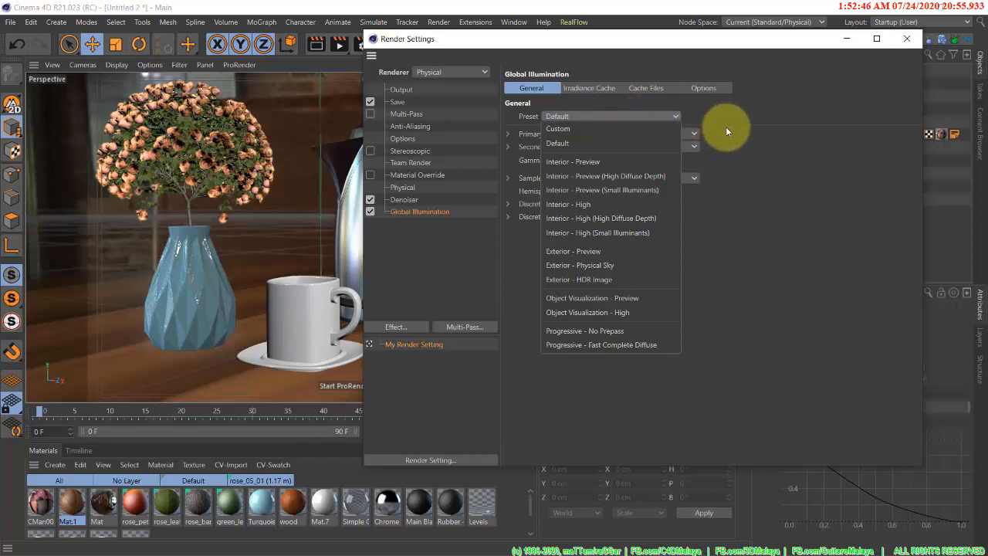
{"action": "left_click", "coordinate": [670, 331]}
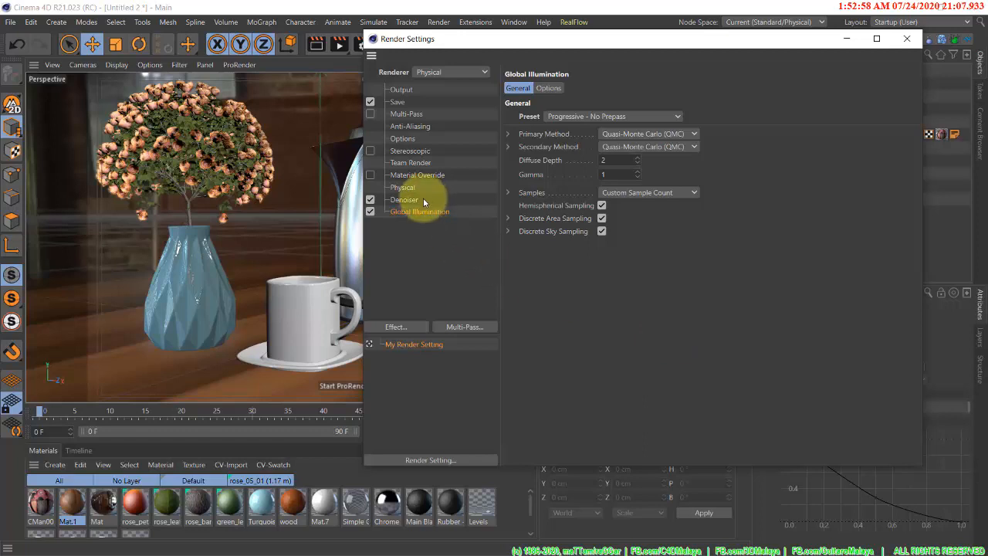
- Add the Ambient Occlusion effect and set its maximum ray length to 10 cm
{"action": "left_click", "coordinate": [395, 326]}
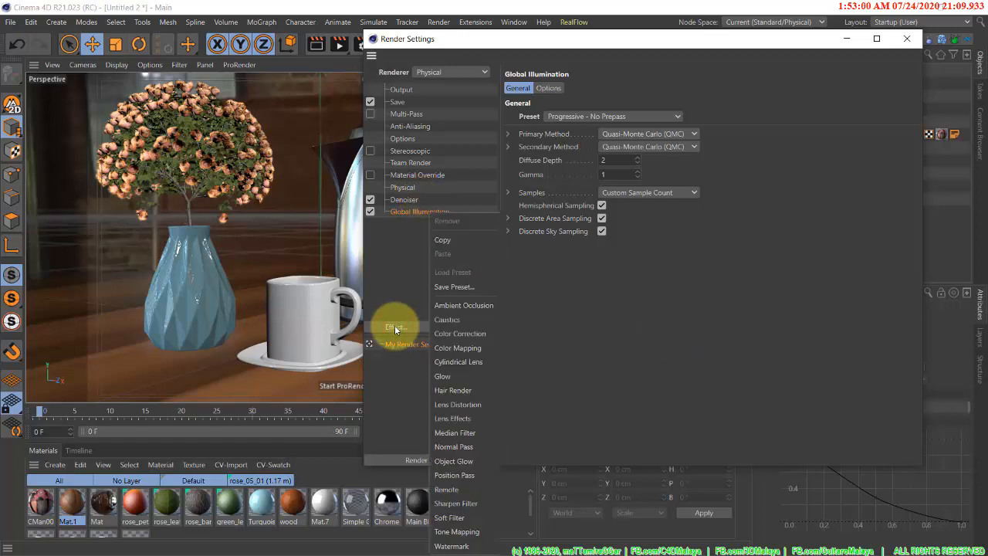
{"action": "left_click", "coordinate": [471, 306]}
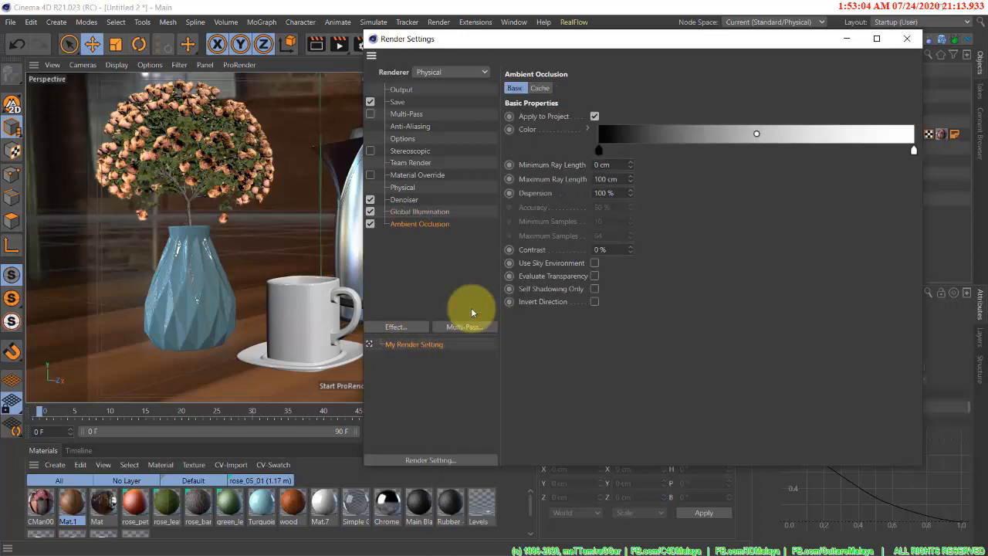
{"action": "double_click", "coordinate": [601, 179]}
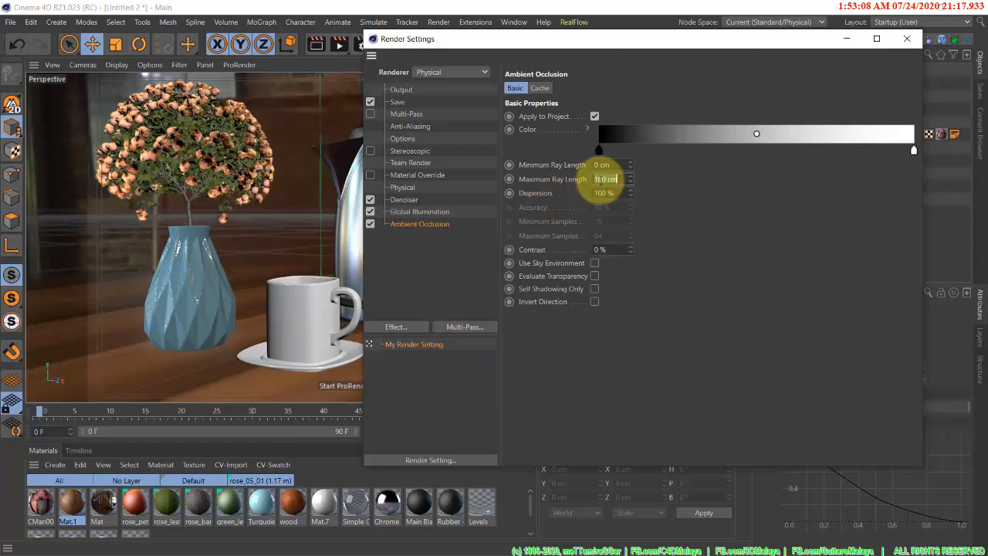
{"action": "type", "text": "10"}
{"action": "key", "text": "Return"}
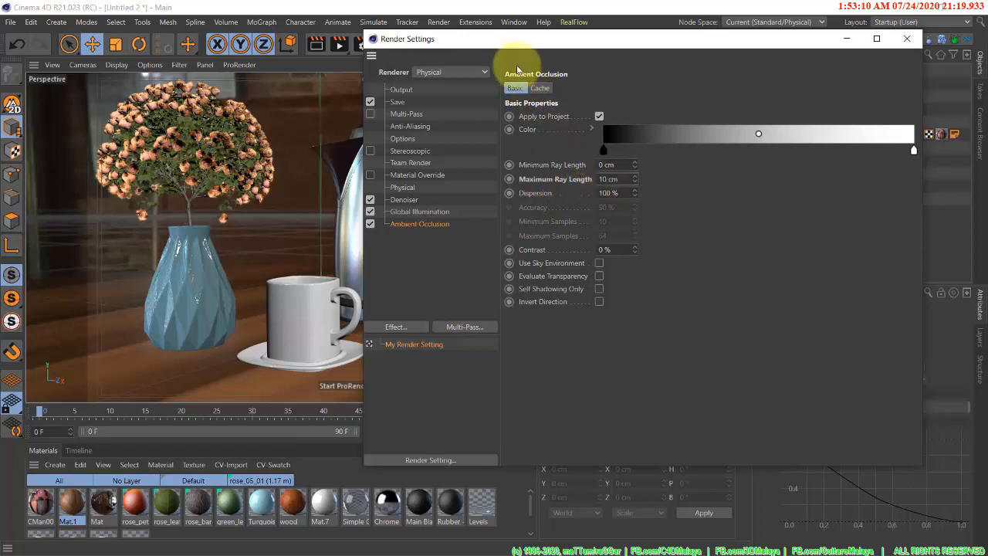
{"action": "left_click_drag", "start_coordinate": [513, 39], "coordinate": [595, 40]}
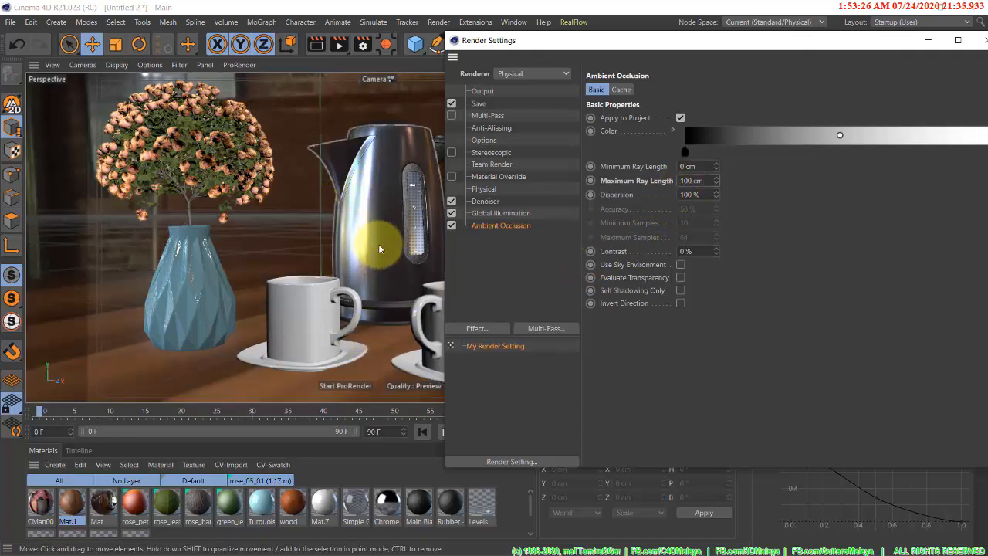
{"action": "left_click", "coordinate": [687, 181]}
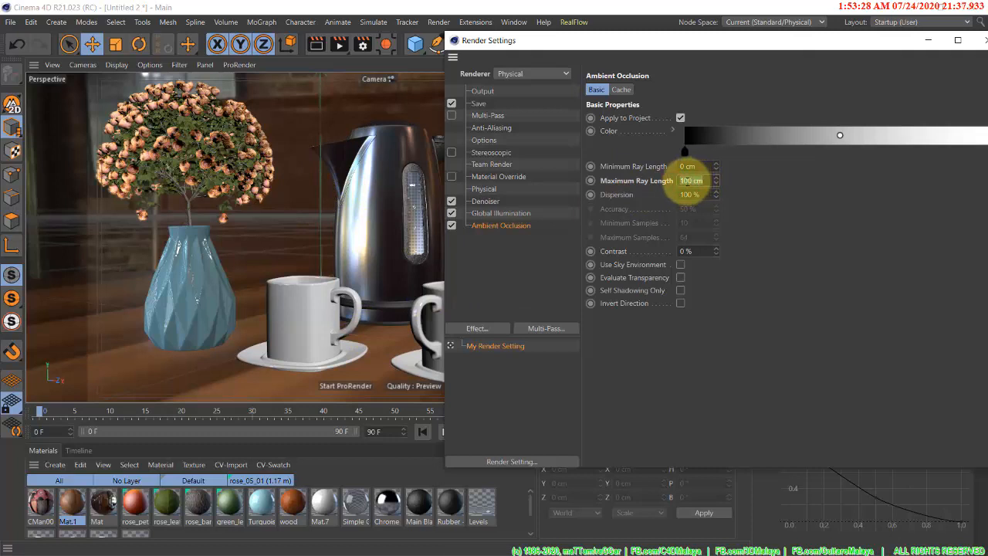
{"action": "type", "text": "10"}
{"action": "key", "text": "Return"}
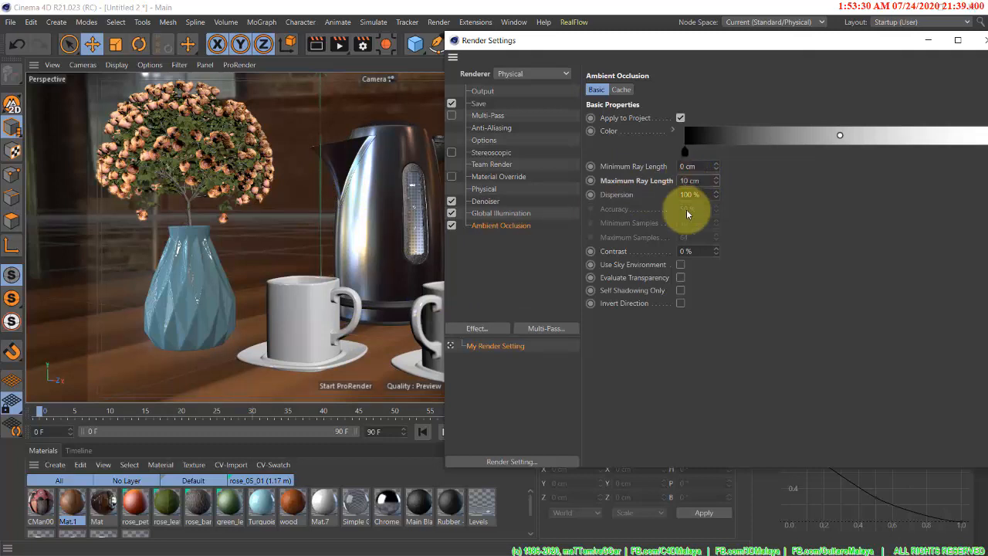
- Set the ambient occlusion contrast to 50 %
{"action": "left_click", "coordinate": [680, 251]}
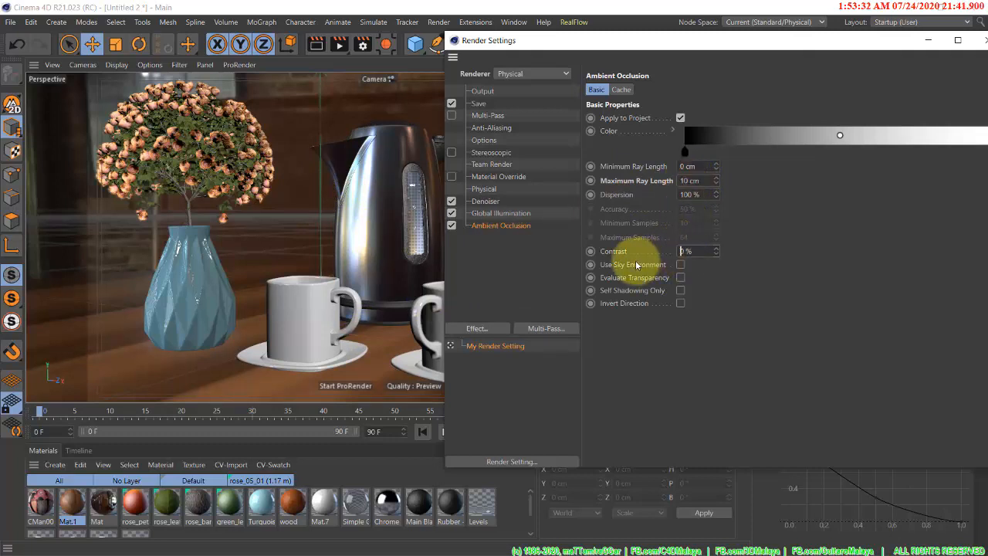
{"action": "type", "text": "5"}
{"action": "key", "text": "Return"}
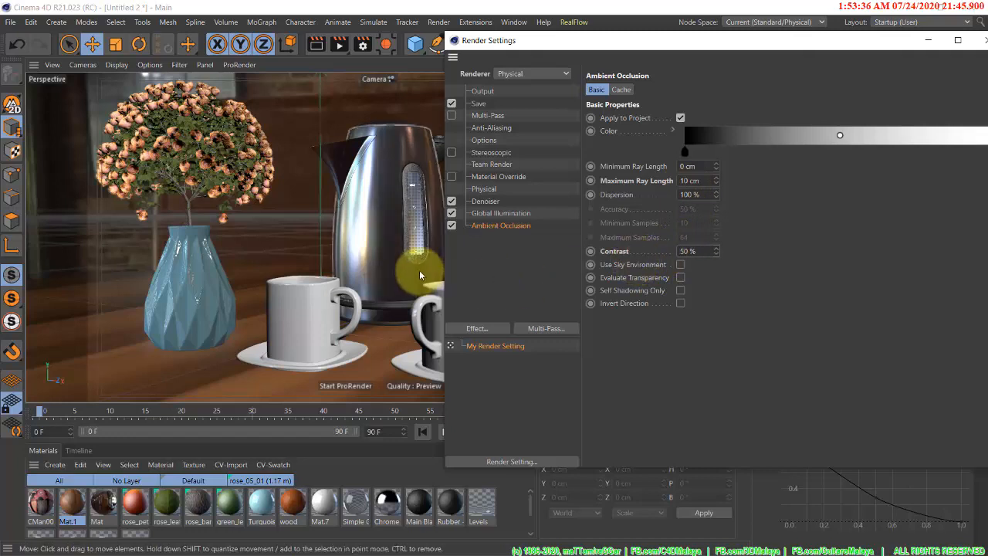
{"action": "left_click_drag", "start_coordinate": [661, 41], "coordinate": [563, 63]}
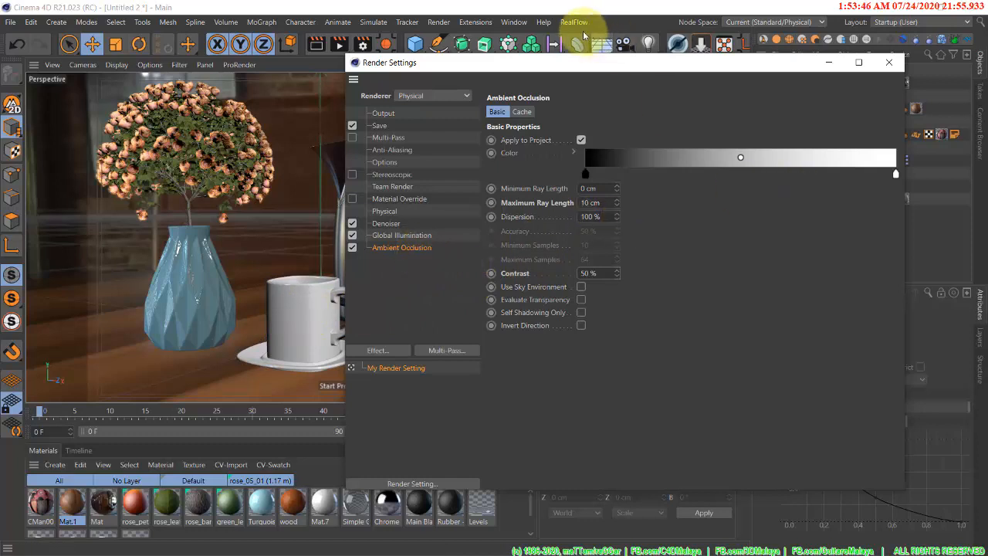
{"action": "left_click_drag", "start_coordinate": [591, 64], "coordinate": [617, 61]}
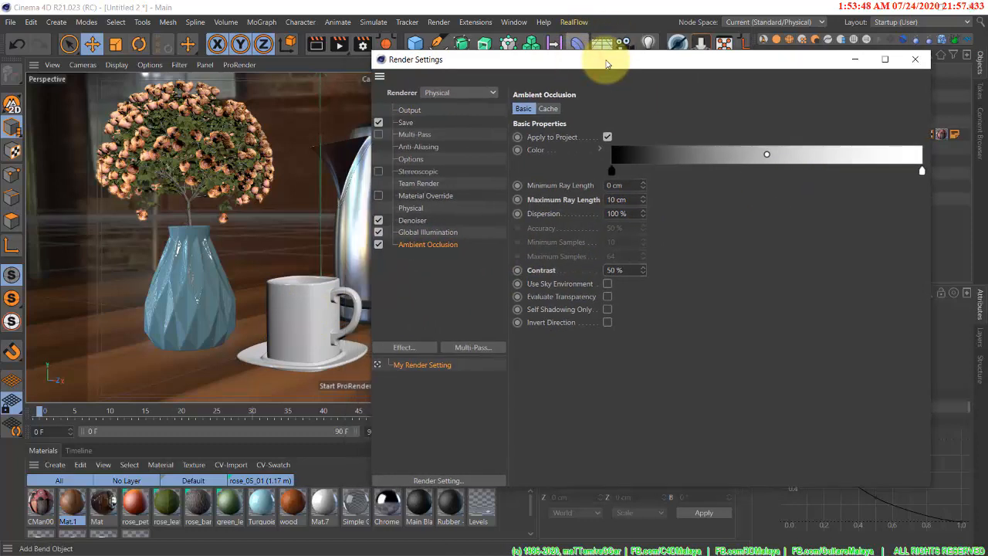
- Check the Denoiser options, close the render settings, and render the camera view in the viewport
{"action": "left_click", "coordinate": [463, 93]}
{"action": "left_click", "coordinate": [463, 93]}
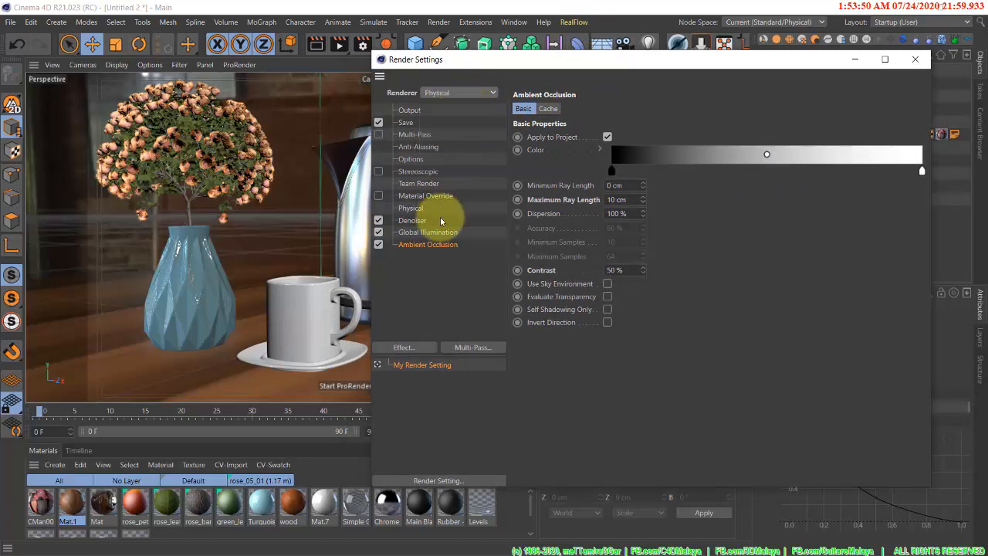
{"action": "left_click", "coordinate": [421, 221]}
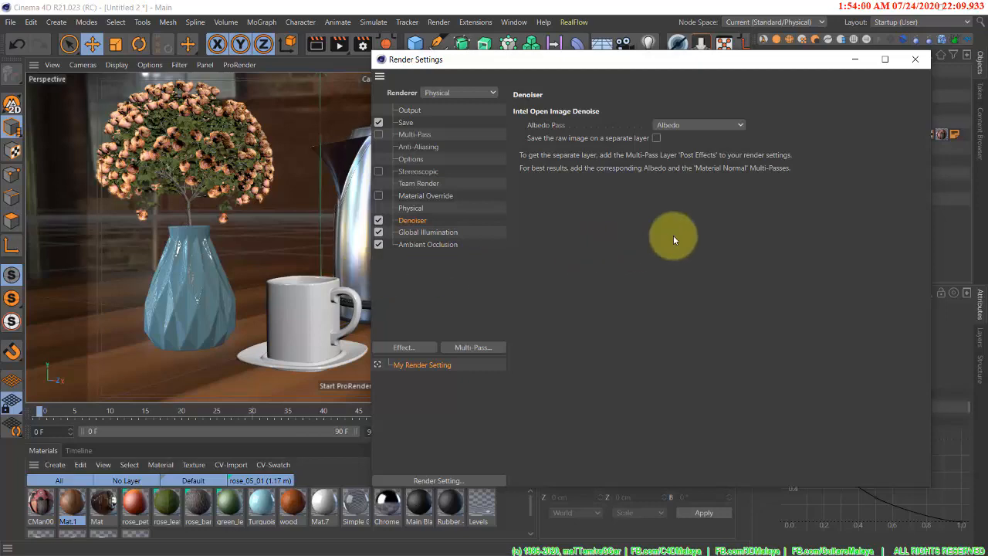
{"action": "left_click", "coordinate": [917, 60]}
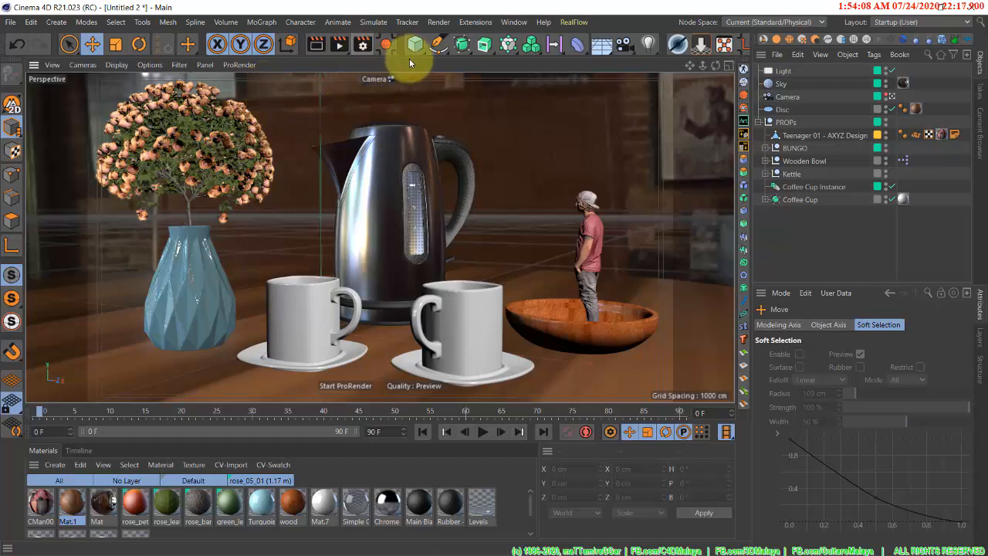
{"action": "left_click", "coordinate": [315, 46]}
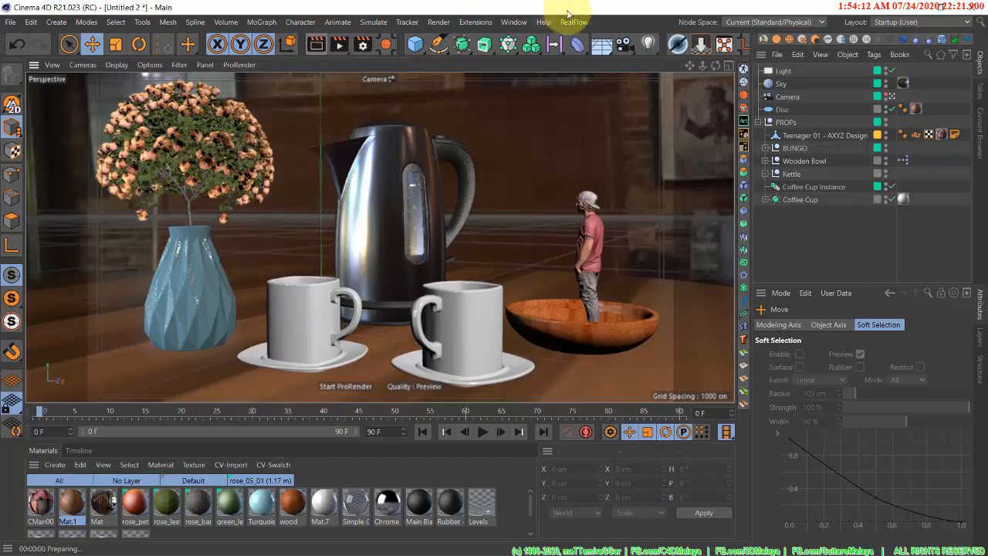
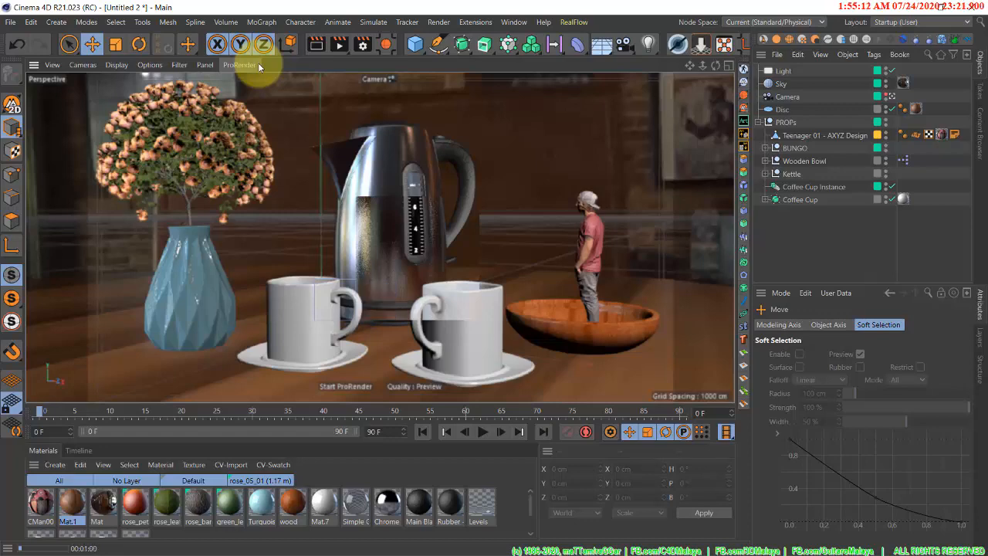
- Compare the saved Physical render 01bPhyRndr.jpg with the ProRender image 01aPrRndr.jpg in the Picture Viewer, then minimize the viewer
{"action": "key", "text": "alt+Tab"}
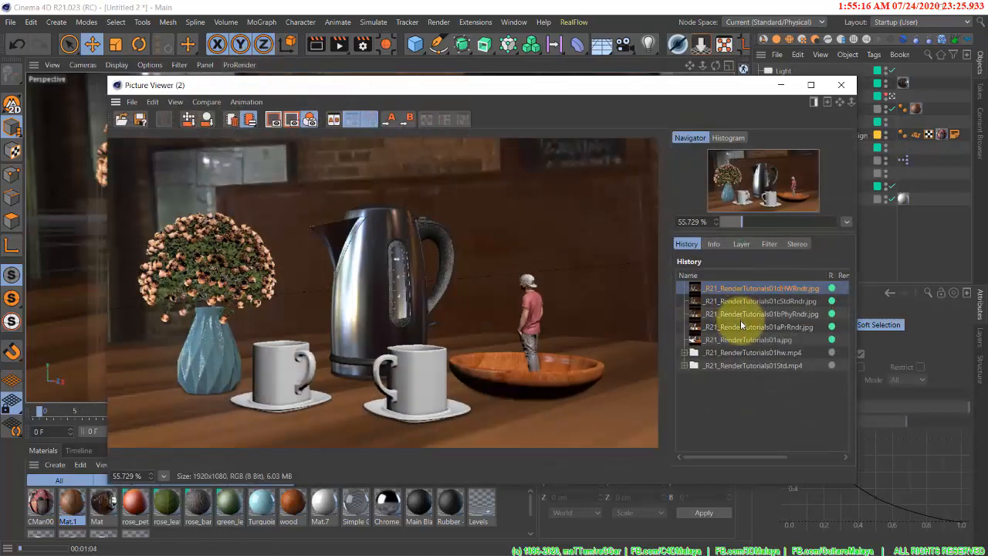
{"action": "left_click", "coordinate": [731, 315]}
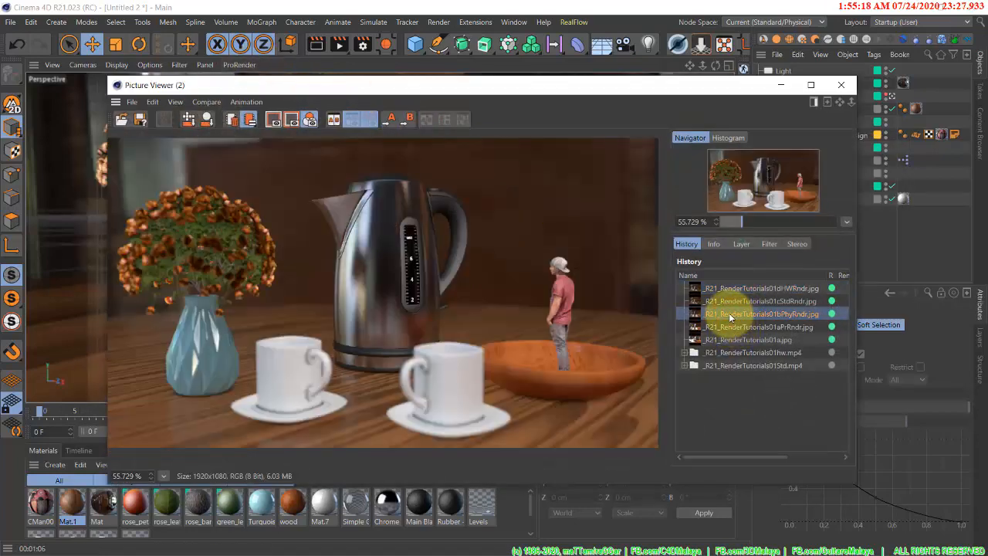
{"action": "left_click", "coordinate": [729, 327]}
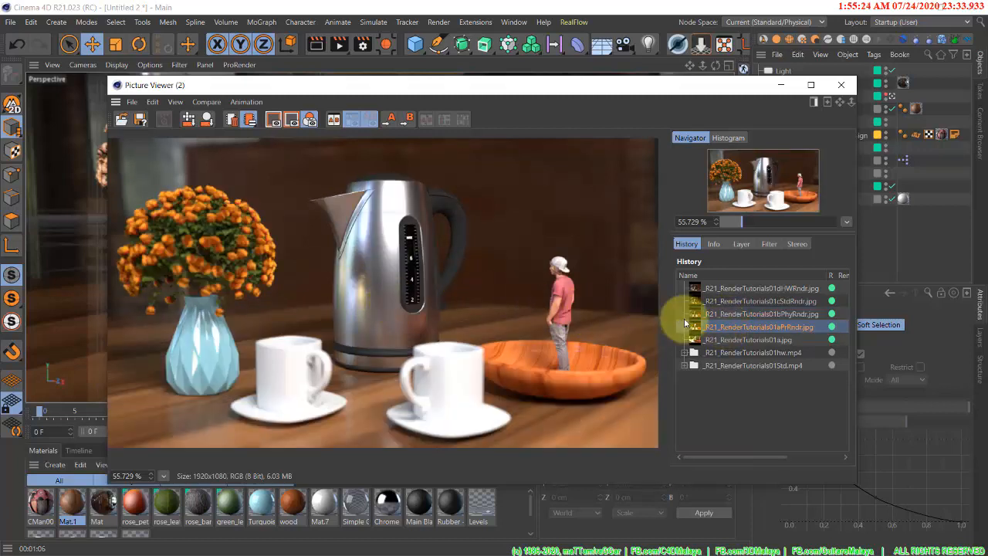
{"action": "left_click", "coordinate": [706, 314]}
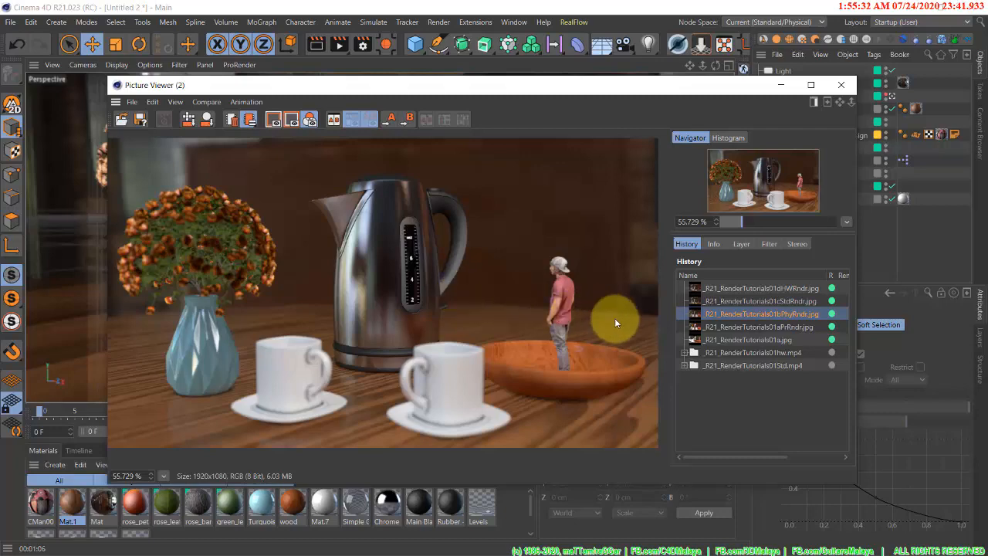
{"action": "left_click", "coordinate": [704, 327]}
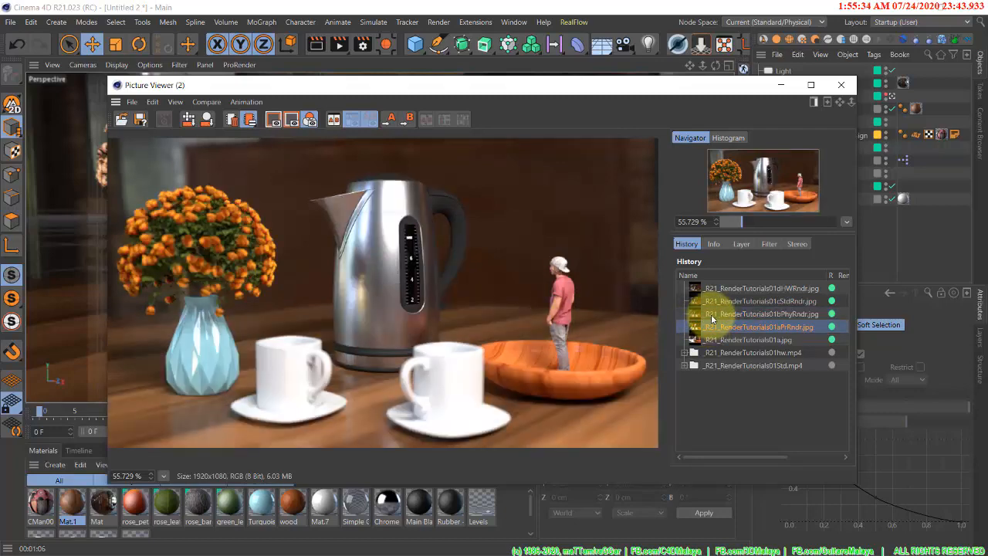
{"action": "left_click", "coordinate": [711, 314]}
{"action": "left_click", "coordinate": [723, 329]}
{"action": "left_click", "coordinate": [719, 314]}
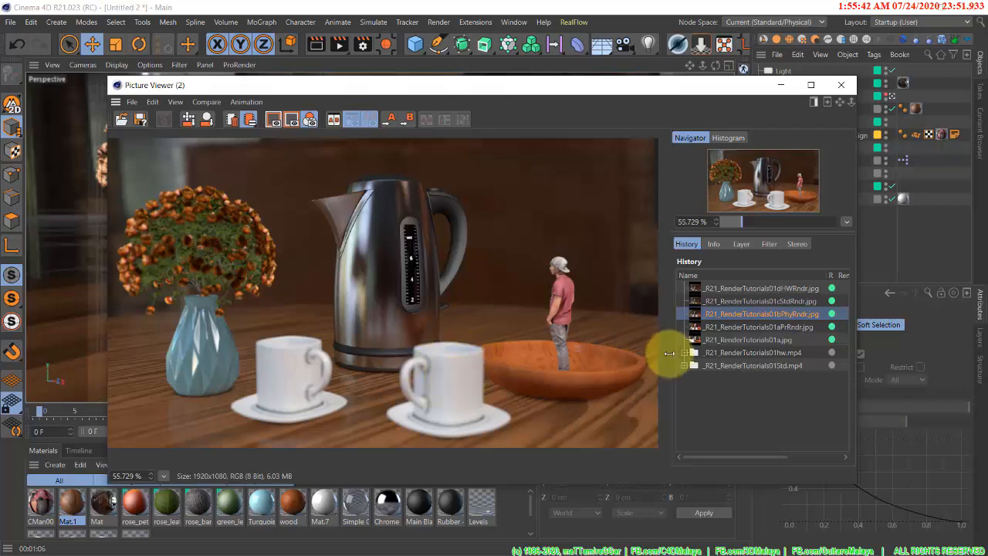
{"action": "left_click", "coordinate": [722, 327]}
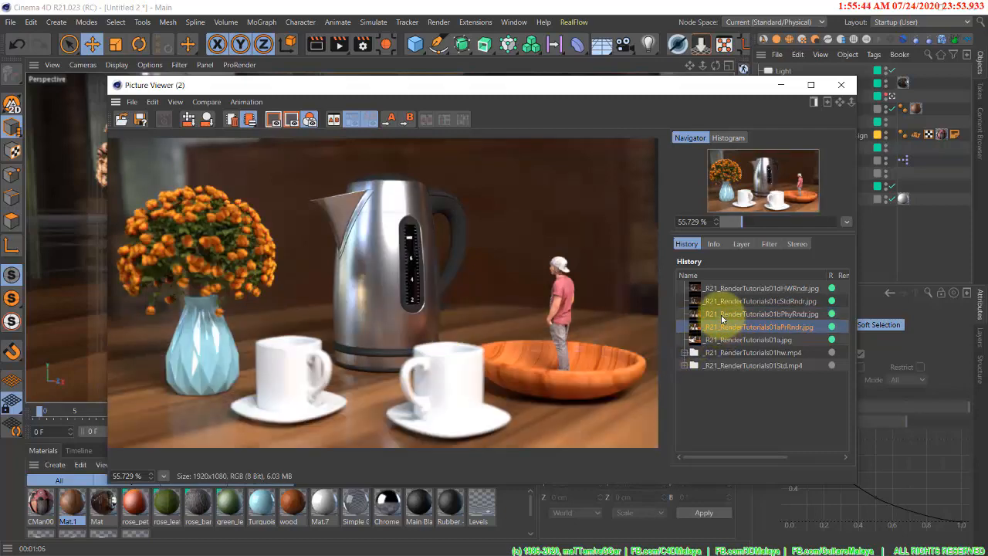
{"action": "left_click", "coordinate": [723, 318]}
{"action": "left_click", "coordinate": [724, 325]}
{"action": "left_click", "coordinate": [722, 315]}
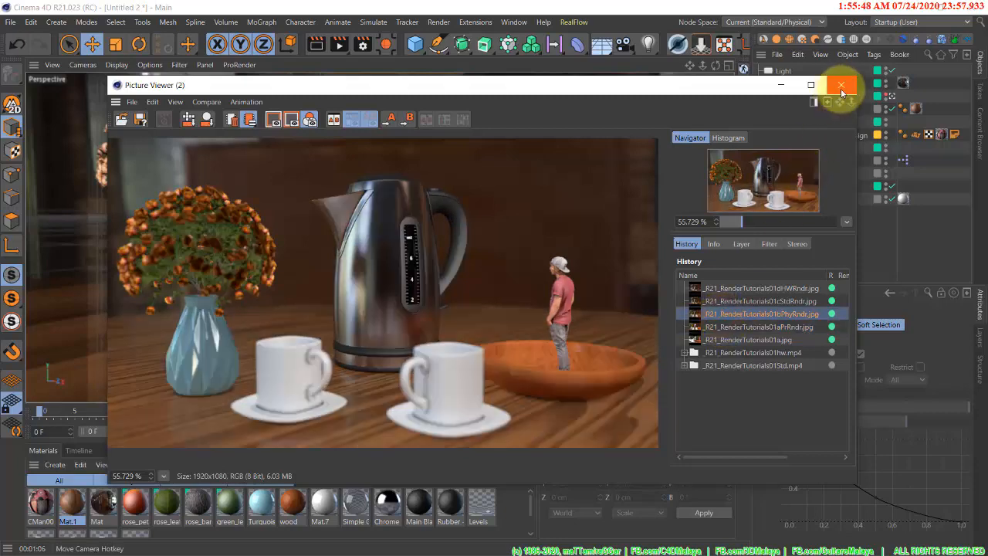
{"action": "left_click", "coordinate": [783, 85]}
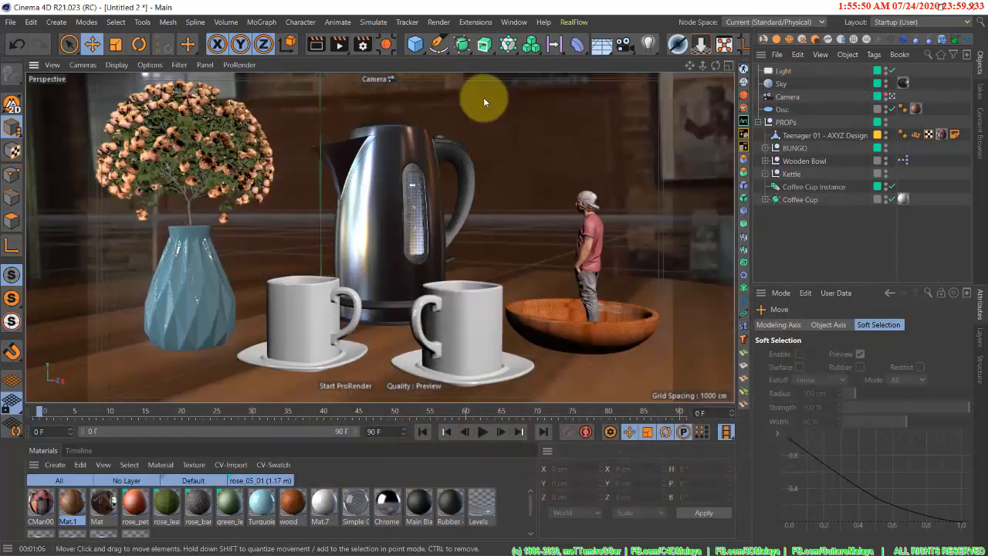
- Open the render settings and switch the renderer to Standard
{"action": "left_click", "coordinate": [362, 46]}
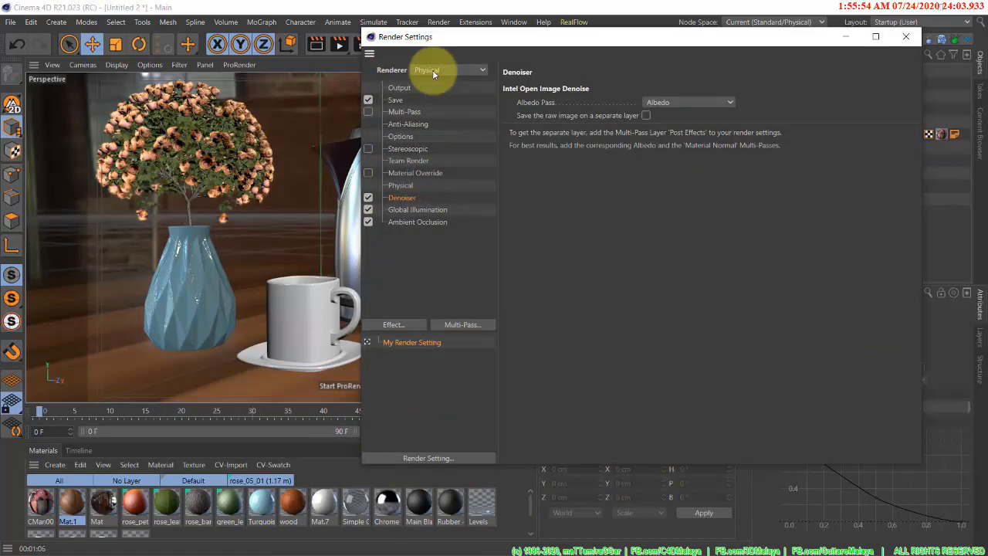
{"action": "left_click", "coordinate": [434, 71]}
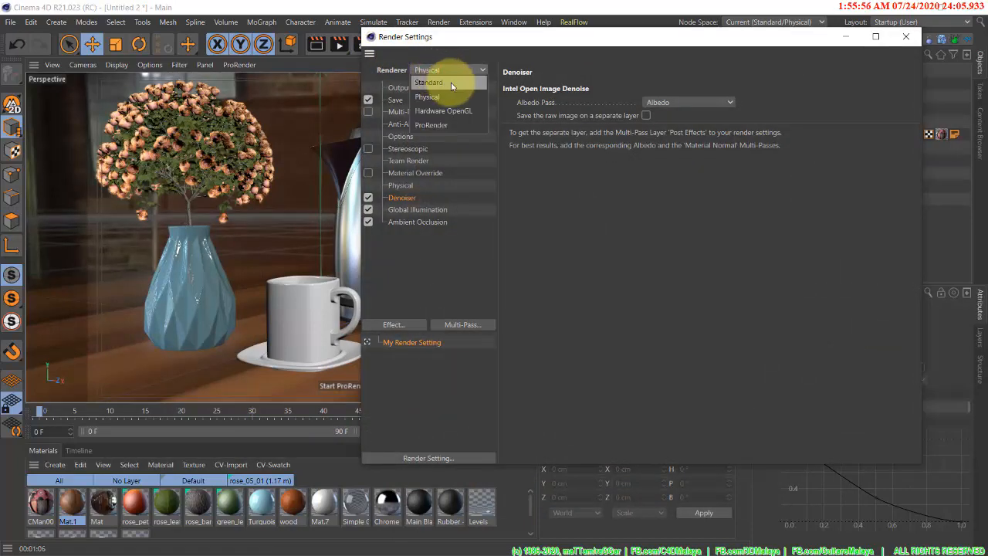
{"action": "left_click", "coordinate": [451, 83]}
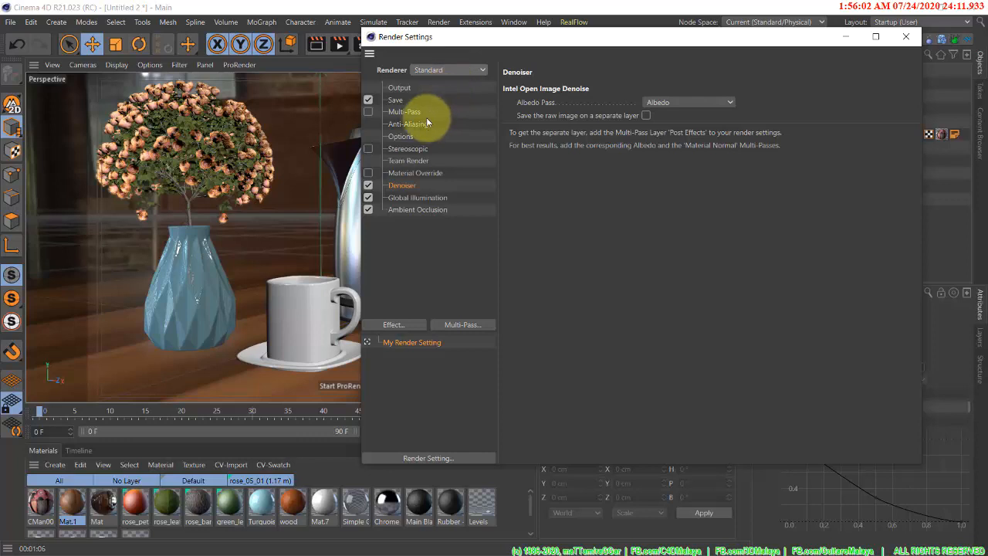
- Set anti-aliasing to Best with a minimum level of 1x1 and a maximum level of 2x2
{"action": "left_click", "coordinate": [406, 127]}
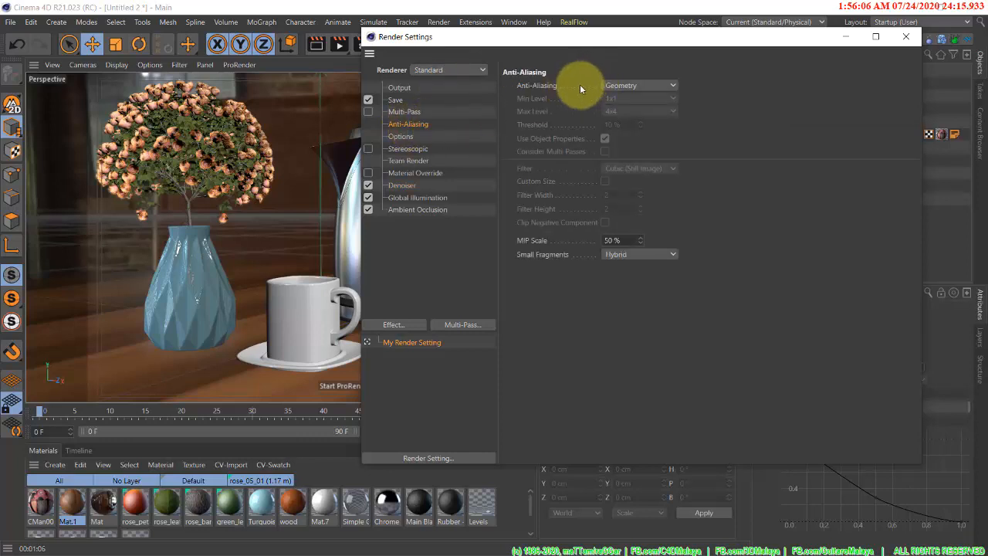
{"action": "left_click", "coordinate": [638, 85]}
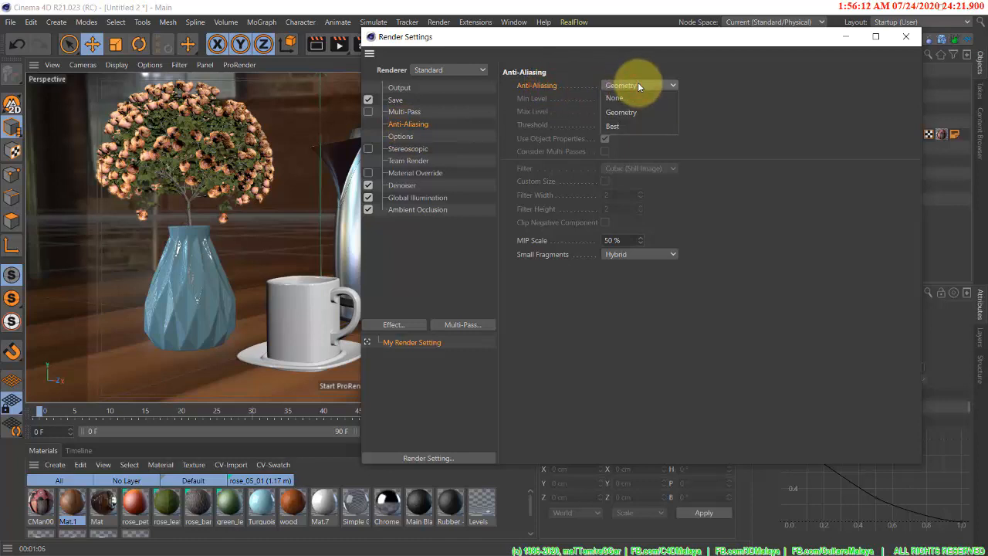
{"action": "left_click", "coordinate": [663, 124]}
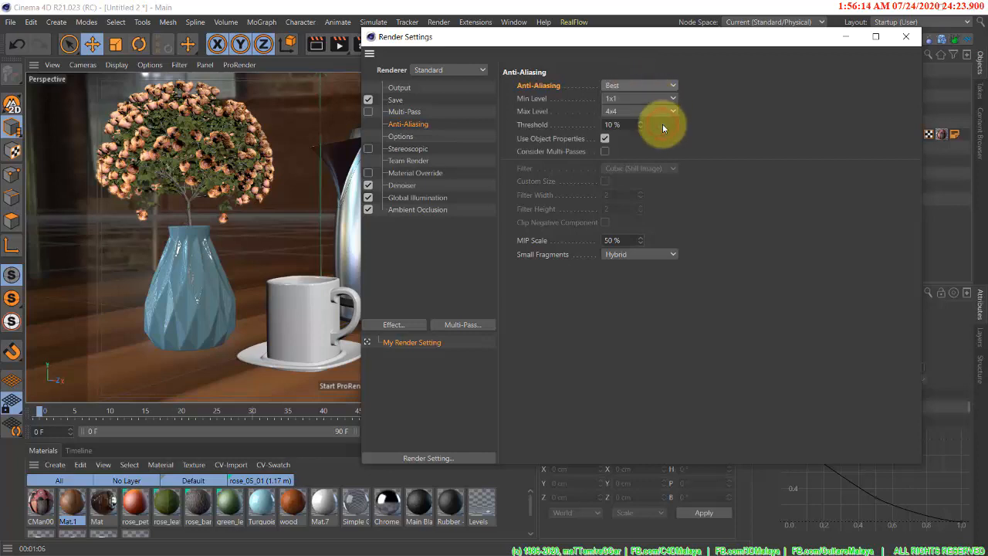
{"action": "left_click", "coordinate": [654, 99]}
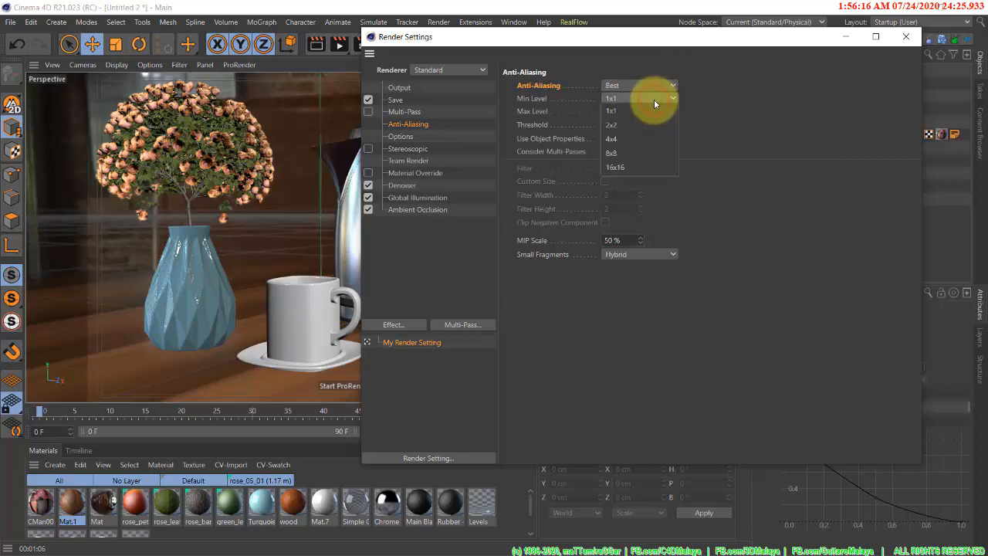
{"action": "left_click", "coordinate": [655, 108]}
{"action": "left_click", "coordinate": [657, 113]}
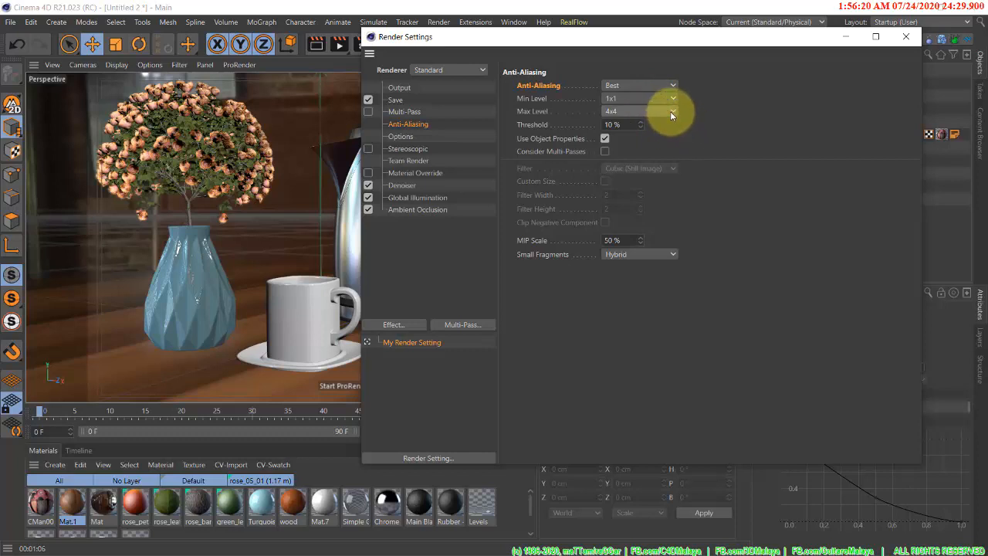
{"action": "left_click", "coordinate": [670, 111]}
{"action": "left_click", "coordinate": [667, 137]}
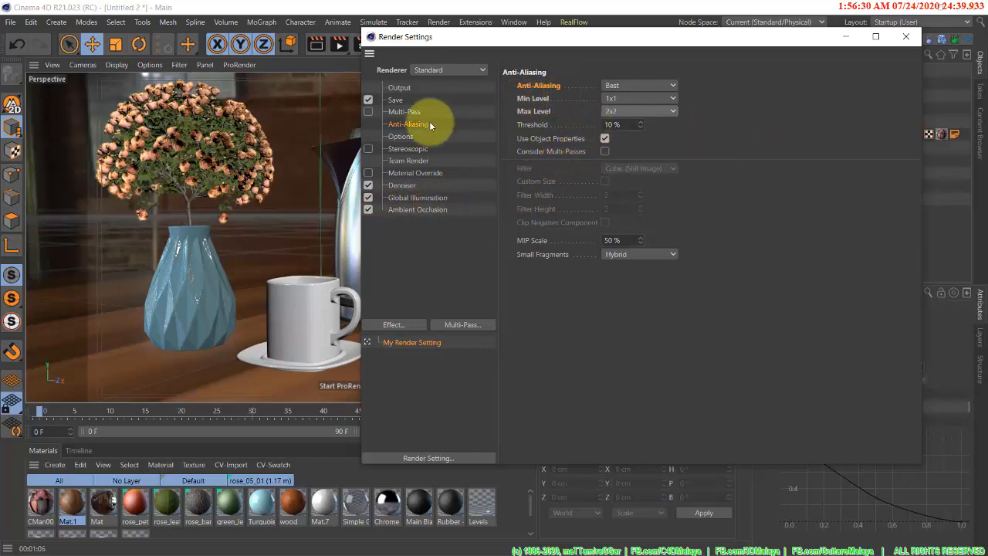
- Disable Global Illumination for the Standard renderer and review the Ambient Occlusion and Denoiser options
{"action": "left_click", "coordinate": [435, 68]}
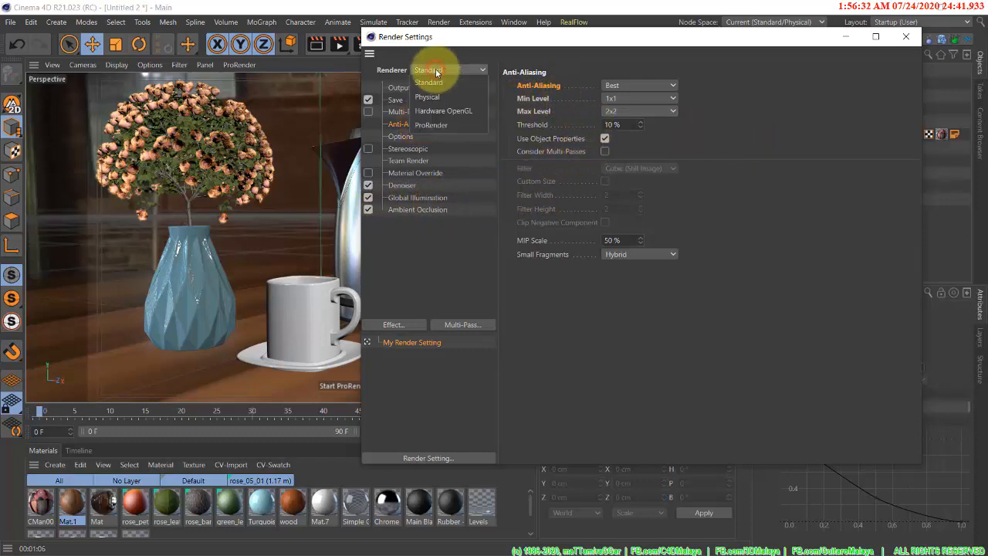
{"action": "left_click", "coordinate": [435, 68]}
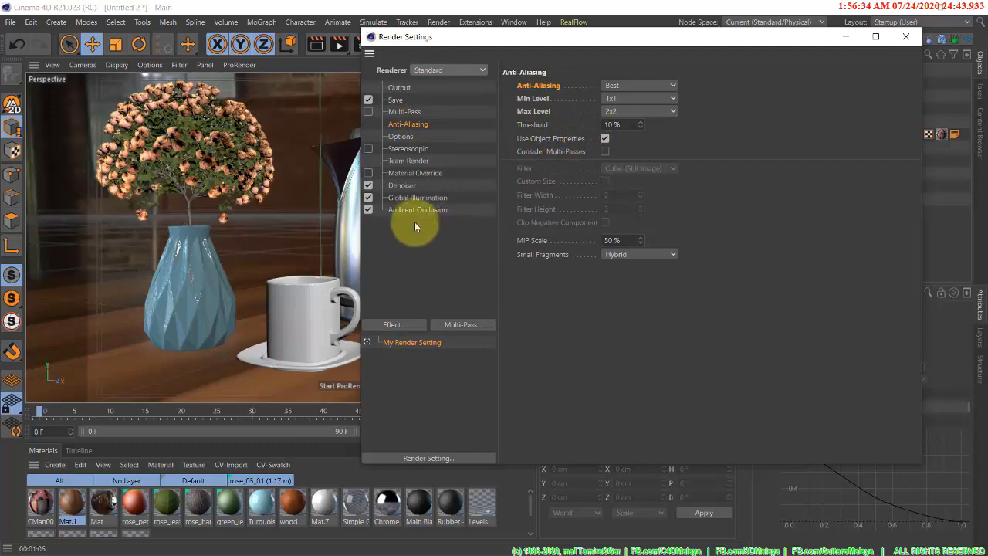
{"action": "left_click", "coordinate": [373, 198]}
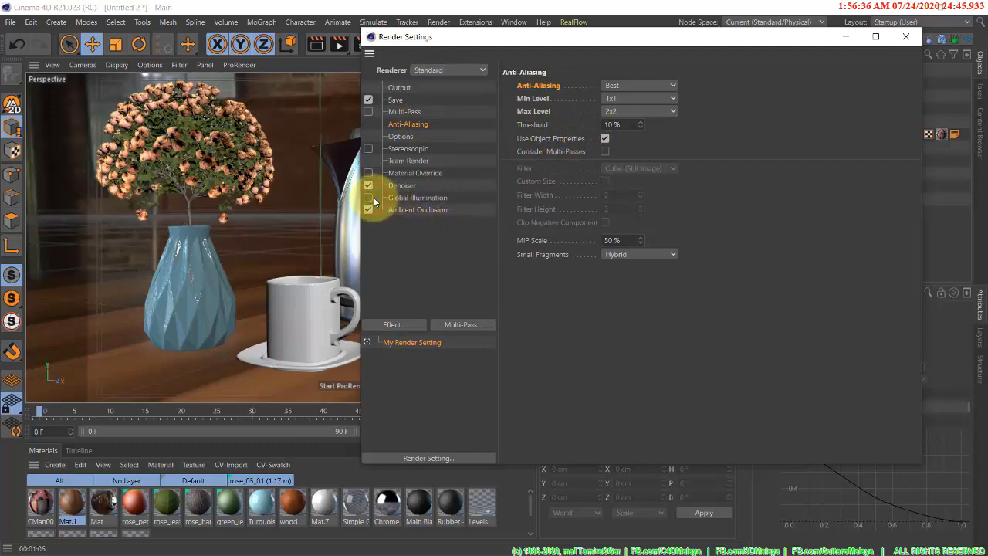
{"action": "left_click", "coordinate": [423, 210]}
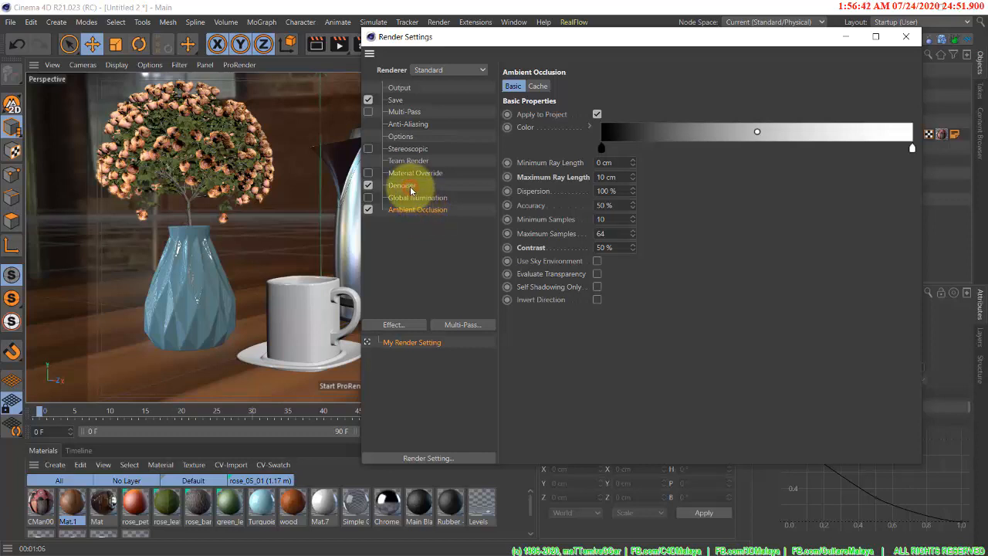
{"action": "left_click", "coordinate": [410, 186]}
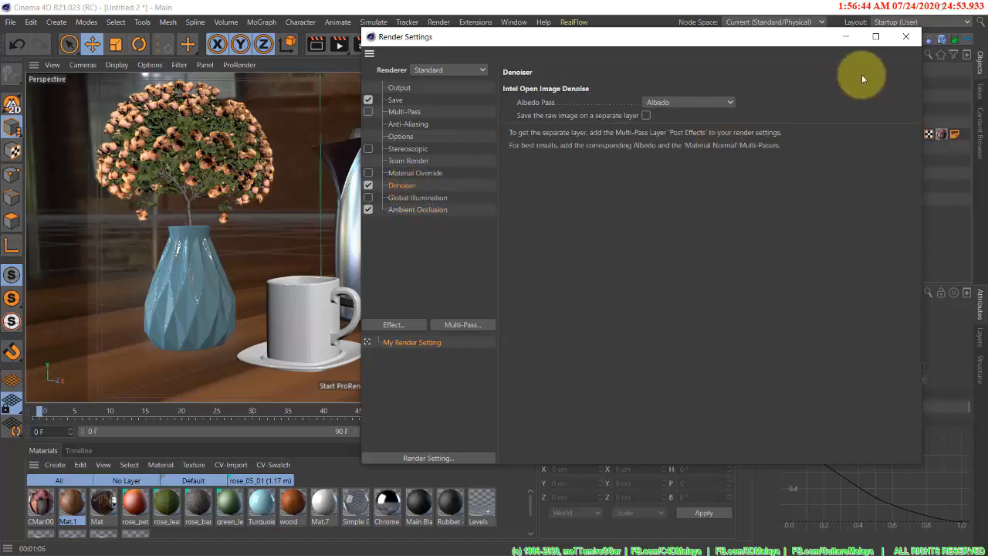
- Close the render settings and render the camera view in the viewport with the Standard renderer
{"action": "left_click", "coordinate": [440, 69]}
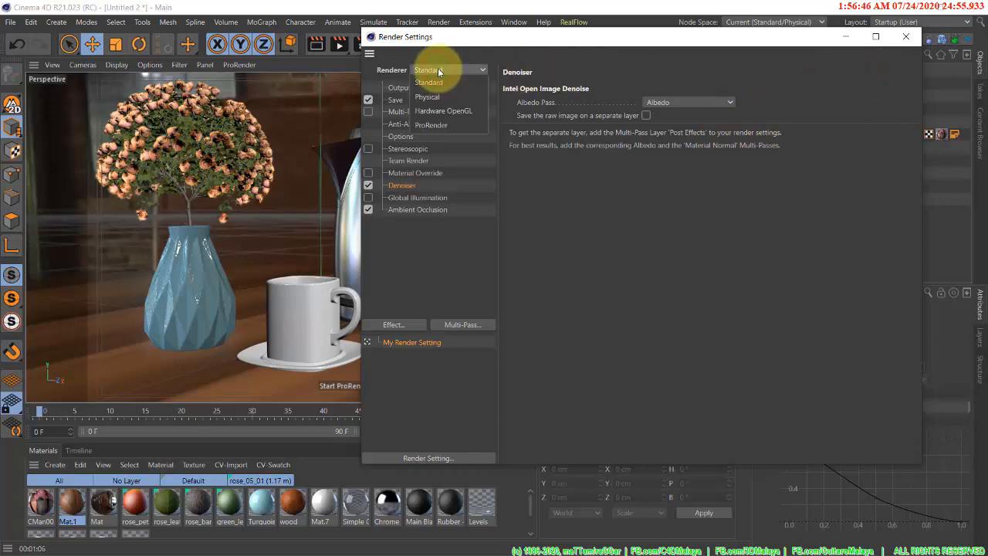
{"action": "left_click", "coordinate": [440, 69]}
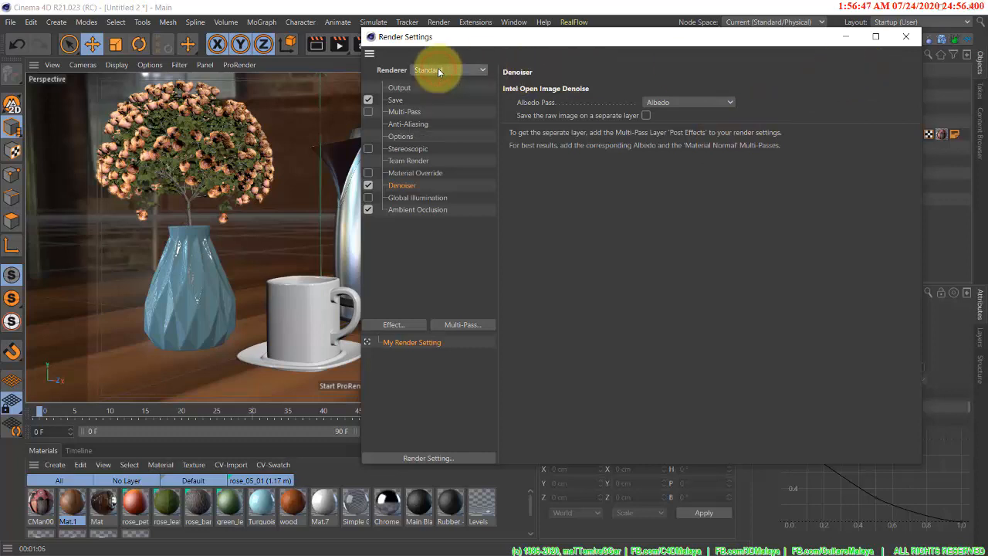
{"action": "left_click", "coordinate": [910, 37]}
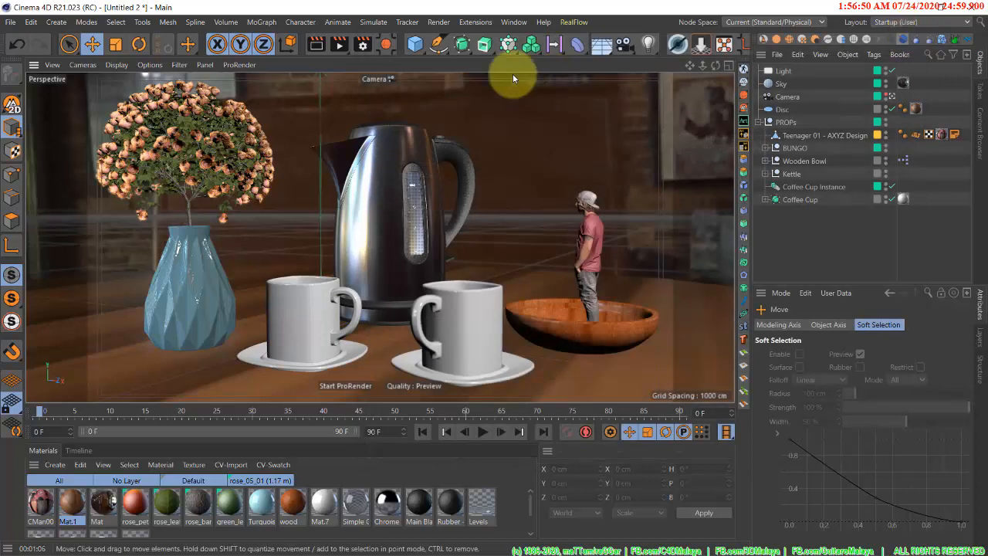
{"action": "left_click", "coordinate": [316, 47]}
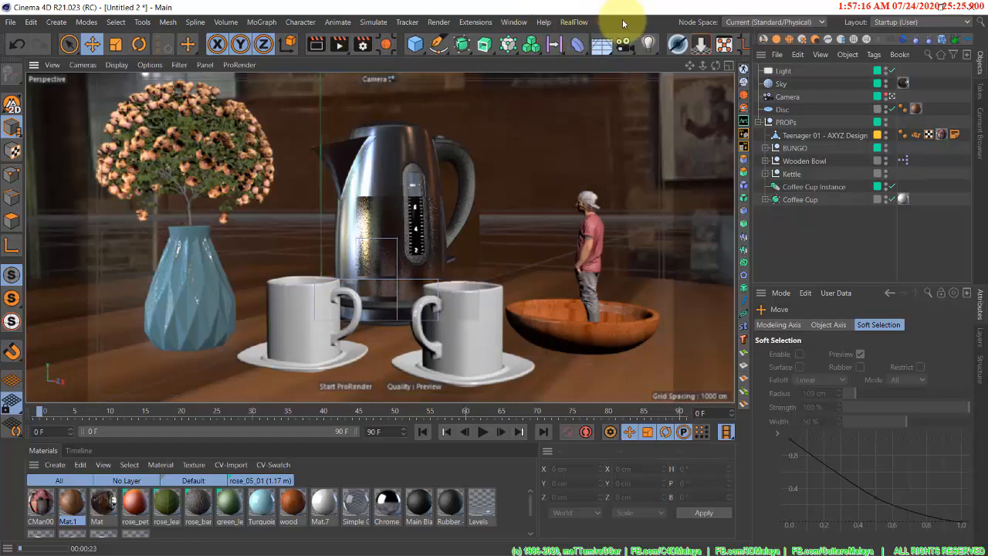
- Bring up the Picture Viewer and compare the Standard render 01cStdRndr.jpg with the Physical and ProRender images
{"action": "key", "text": "alt+Tab"}
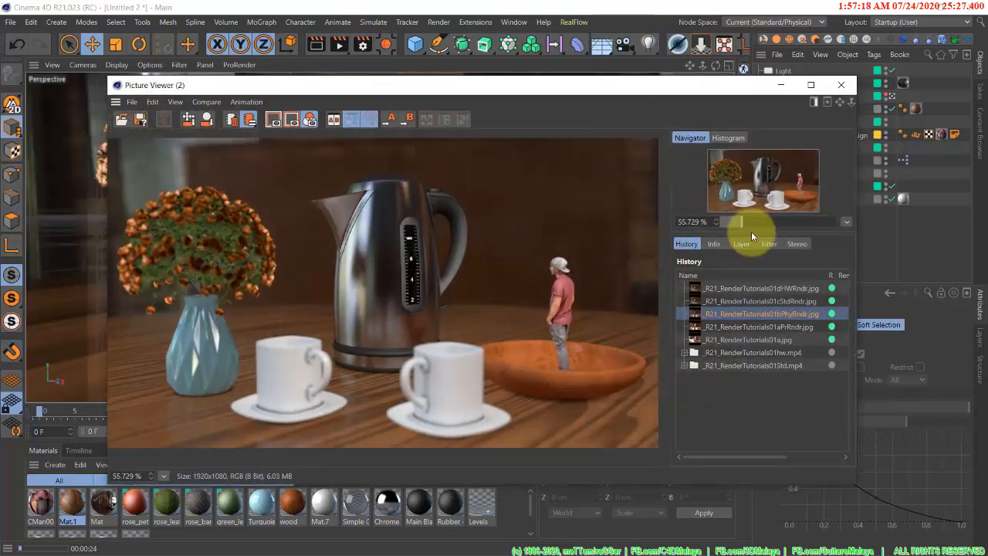
{"action": "left_click", "coordinate": [726, 302]}
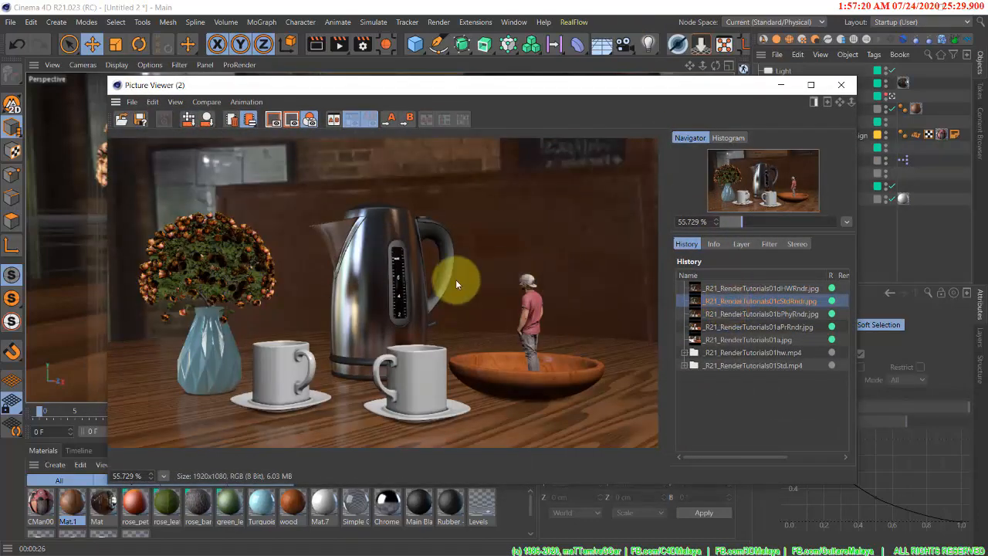
{"action": "left_click", "coordinate": [723, 312]}
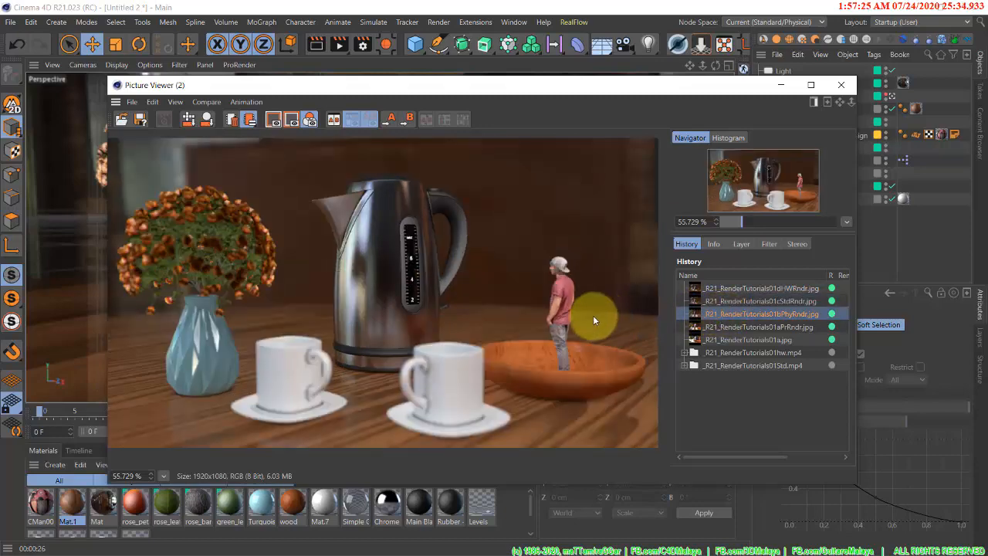
{"action": "left_click", "coordinate": [715, 327]}
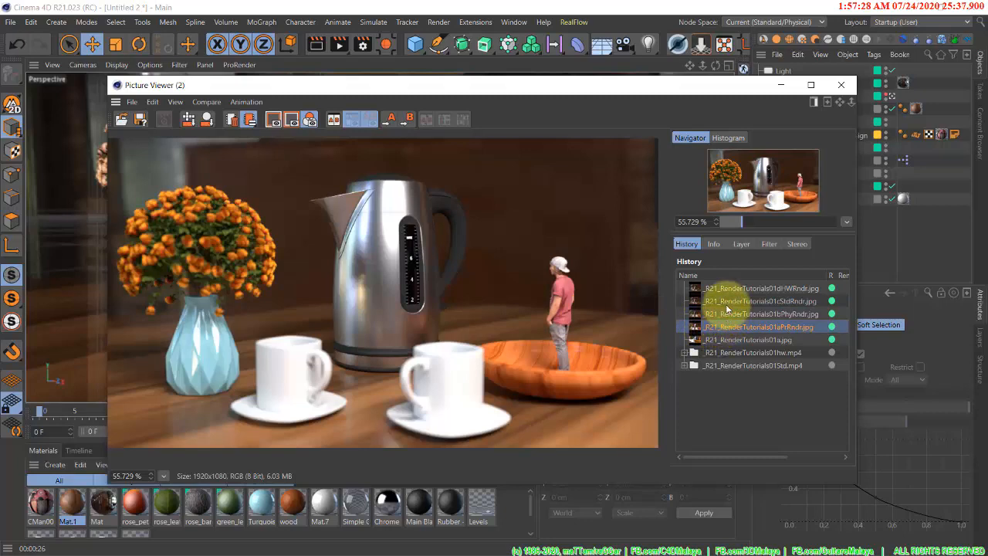
{"action": "left_click", "coordinate": [724, 301]}
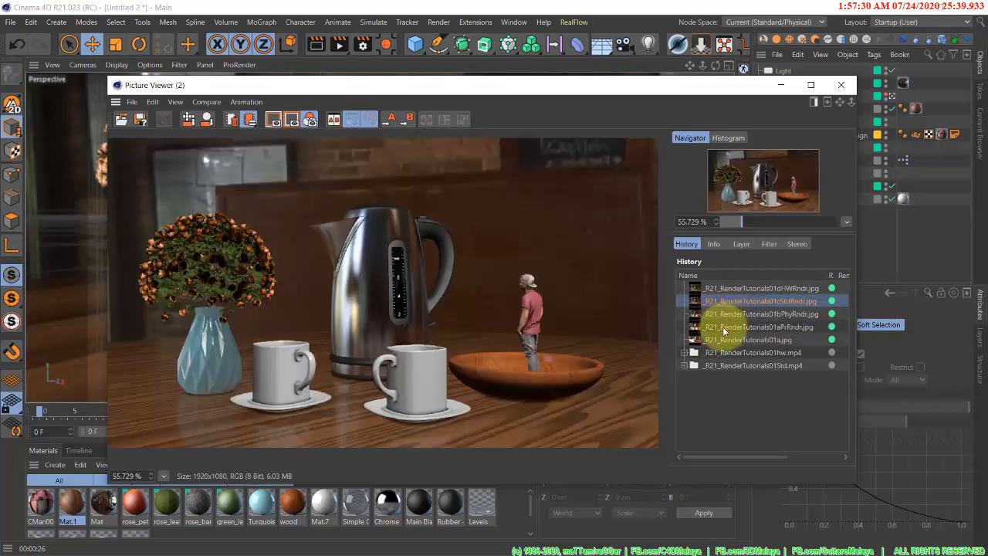
{"action": "left_click", "coordinate": [723, 326]}
{"action": "left_click", "coordinate": [724, 302]}
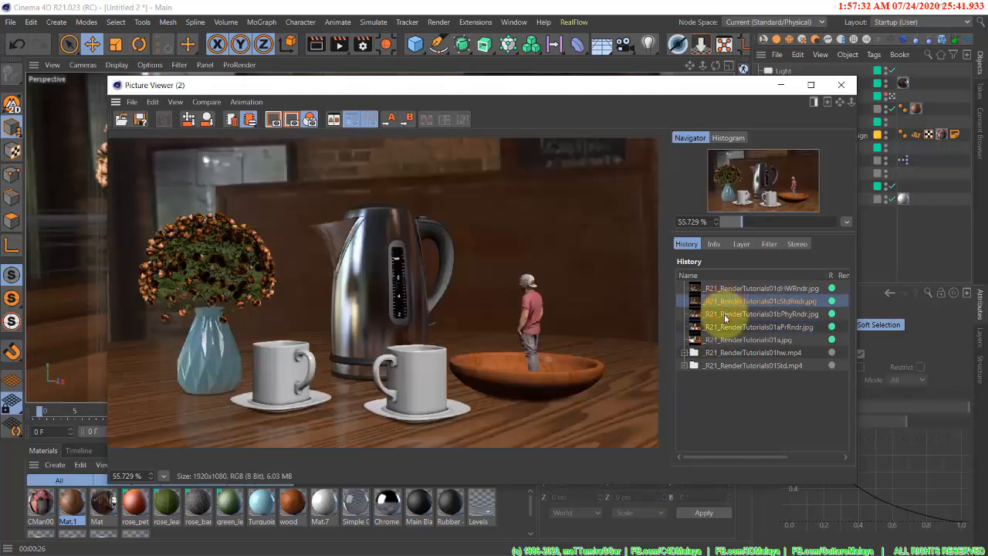
{"action": "left_click", "coordinate": [722, 327]}
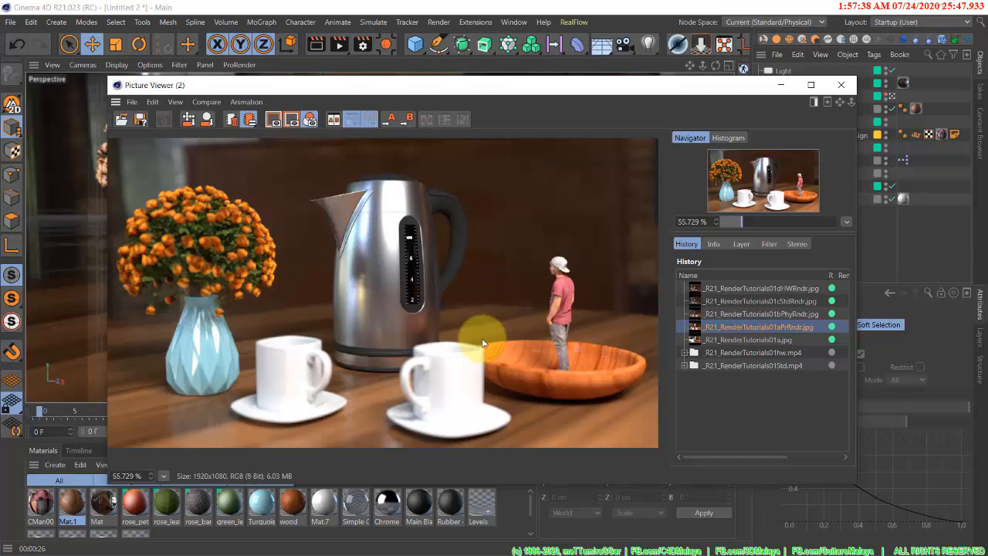
- Alternate between the saved images 01cStdRndr.jpg and 01bPhyRndr.jpg to compare Standard with Physical, then minimize the viewer
{"action": "left_click", "coordinate": [712, 303]}
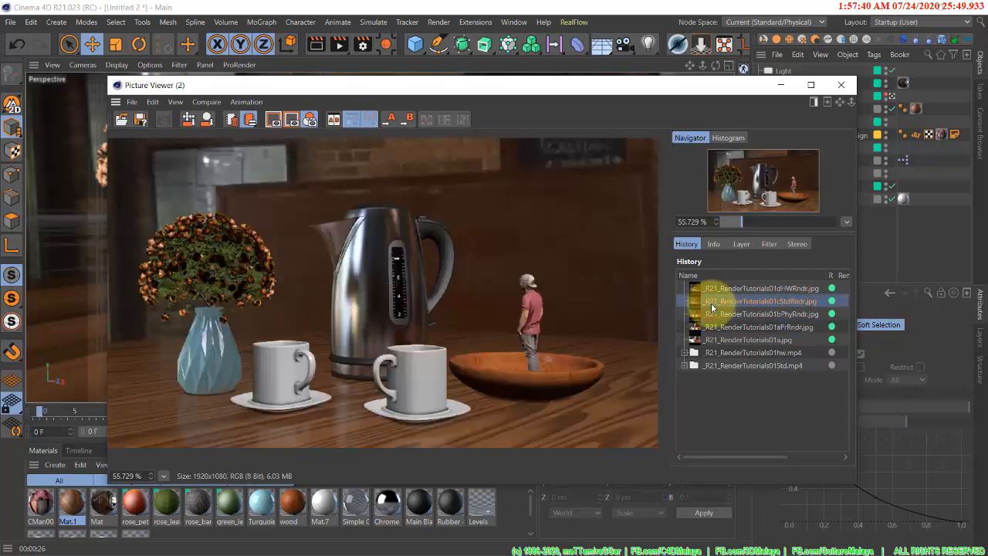
{"action": "left_click", "coordinate": [732, 315]}
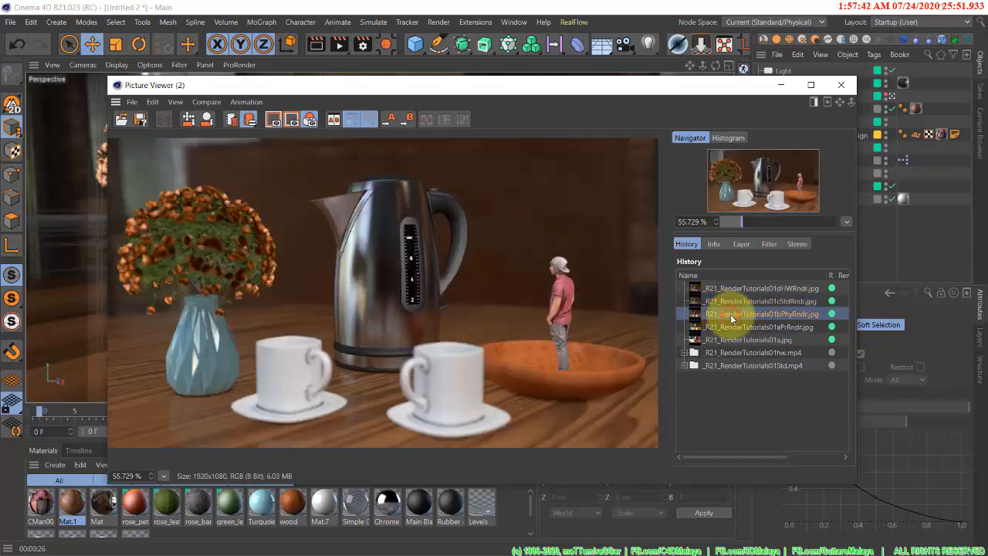
{"action": "left_click", "coordinate": [718, 300]}
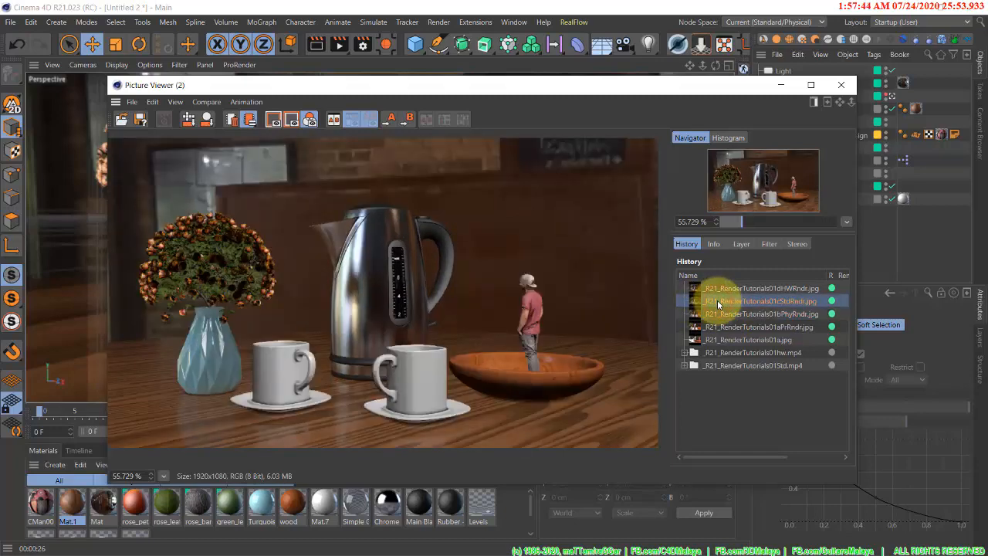
{"action": "left_click", "coordinate": [722, 313]}
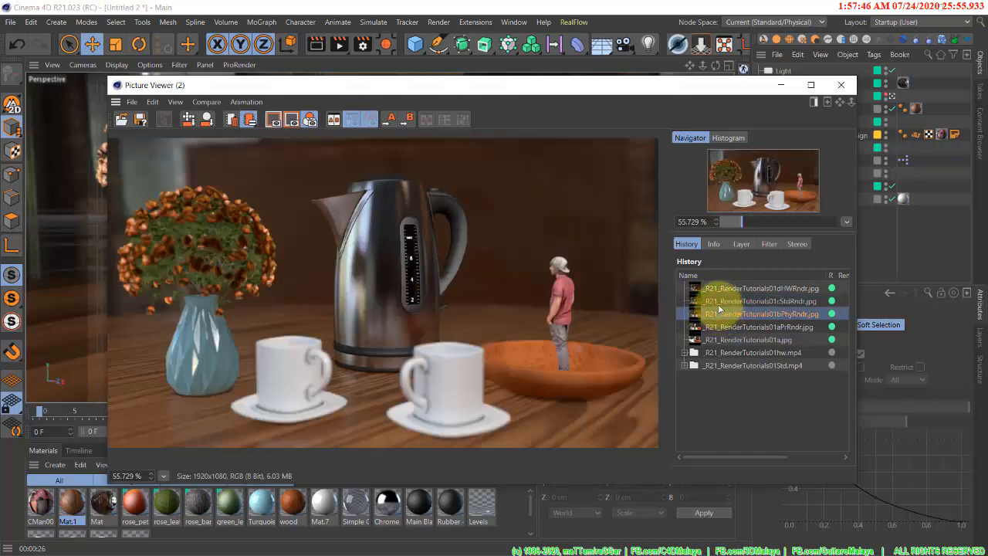
{"action": "left_click", "coordinate": [718, 305]}
{"action": "left_click", "coordinate": [720, 313]}
{"action": "left_click", "coordinate": [715, 302]}
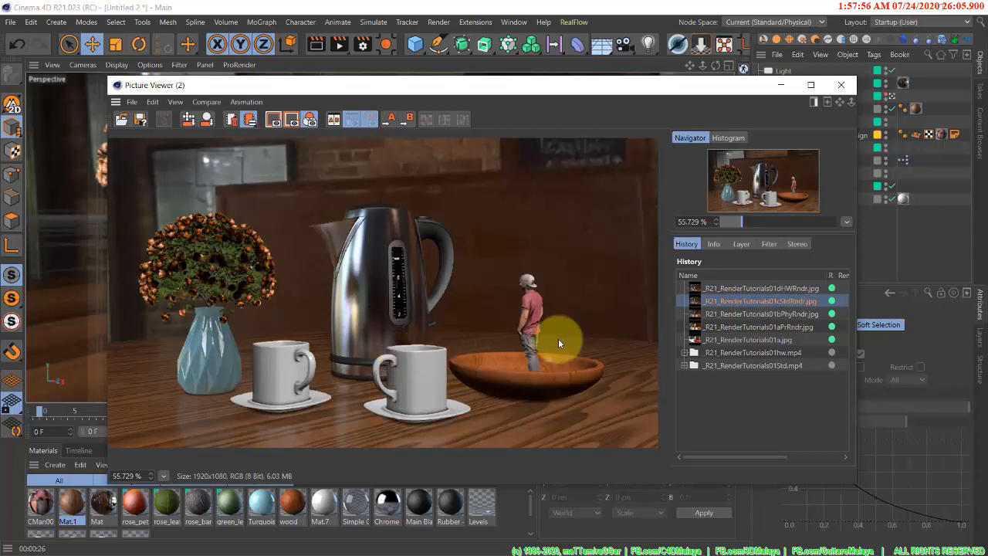
{"action": "left_click", "coordinate": [727, 314]}
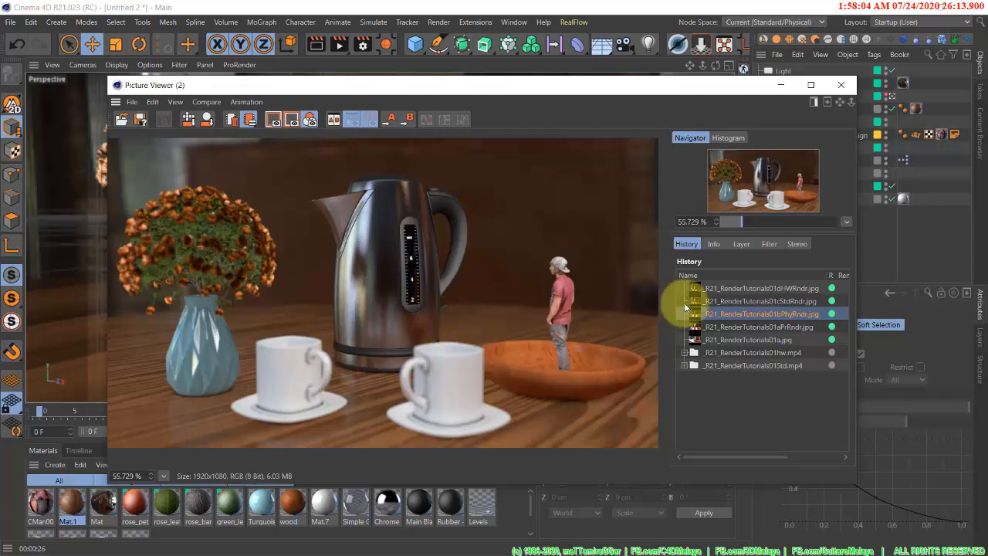
{"action": "left_click", "coordinate": [716, 304]}
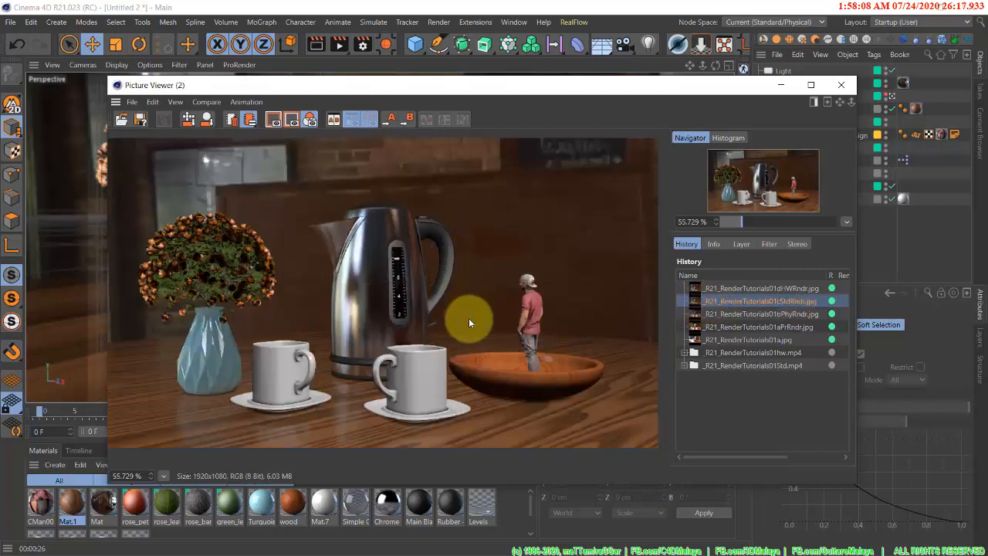
{"action": "left_click", "coordinate": [780, 84]}
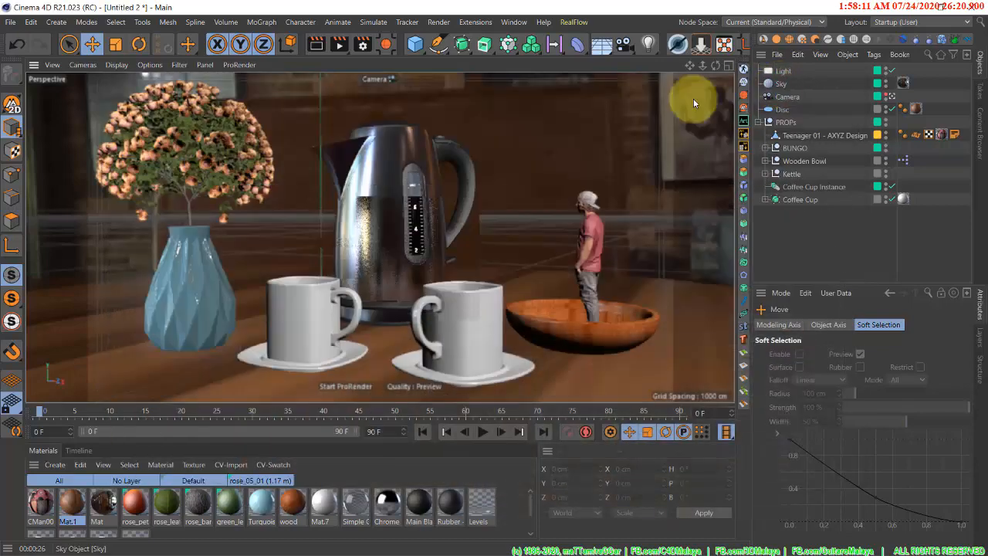
- Reopen the render settings and switch the renderer to Hardware OpenGL
{"action": "left_click", "coordinate": [364, 46]}
{"action": "left_click", "coordinate": [439, 71]}
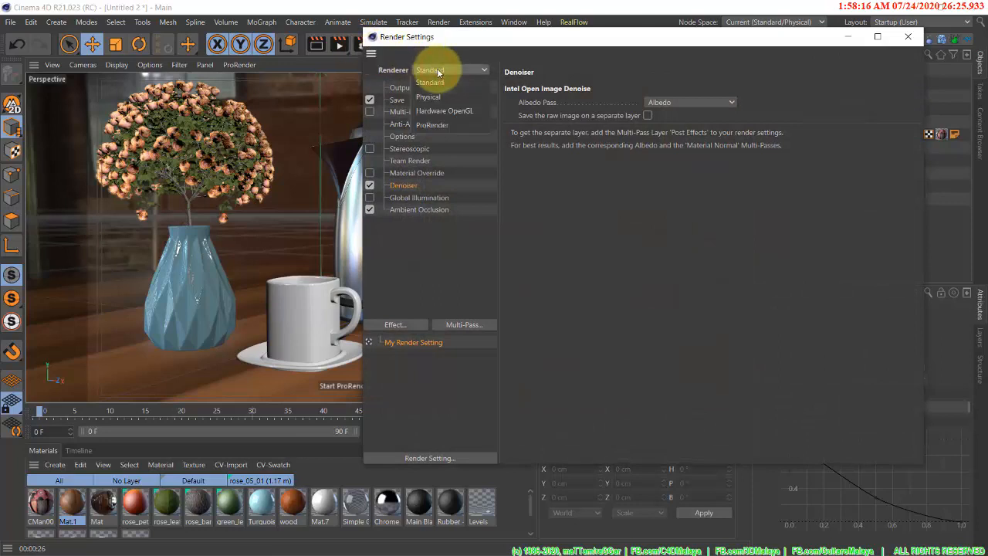
{"action": "left_click", "coordinate": [444, 112]}
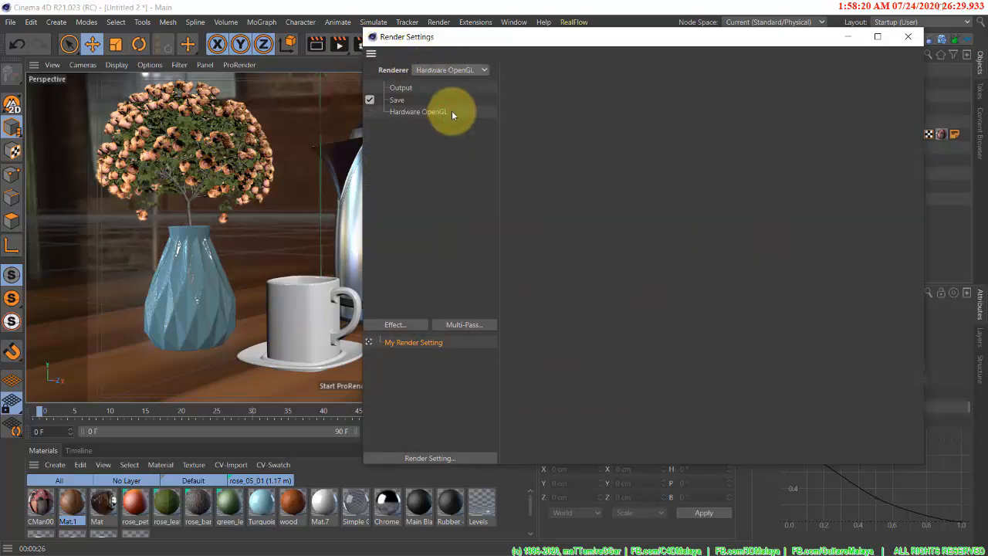
- In the Hardware OpenGL settings, enable Enhanced OpenGL with Transparency, Shadows, Post Effects, Noises, Tessellation, SSAO, Reflections and Depth of Field
{"action": "left_click", "coordinate": [403, 114]}
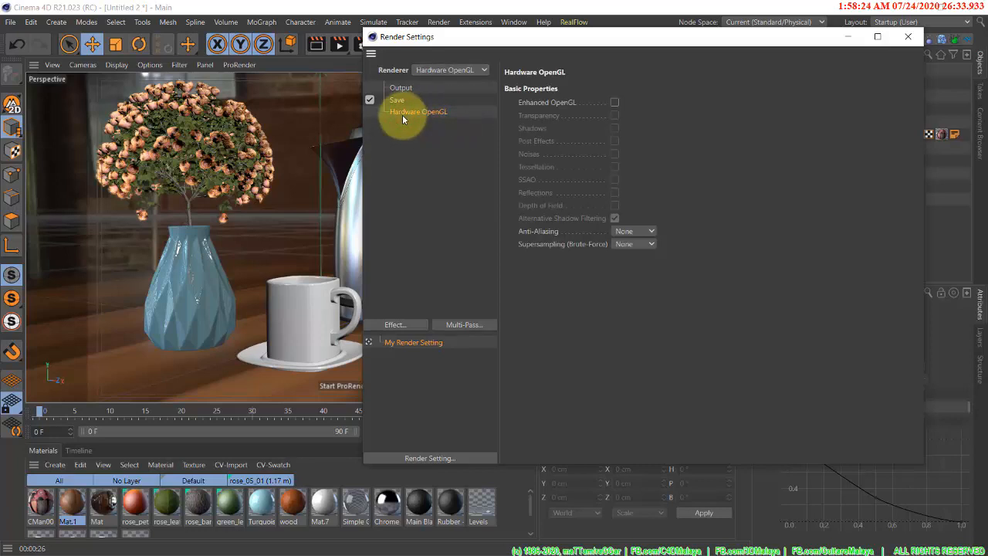
{"action": "left_click", "coordinate": [615, 102]}
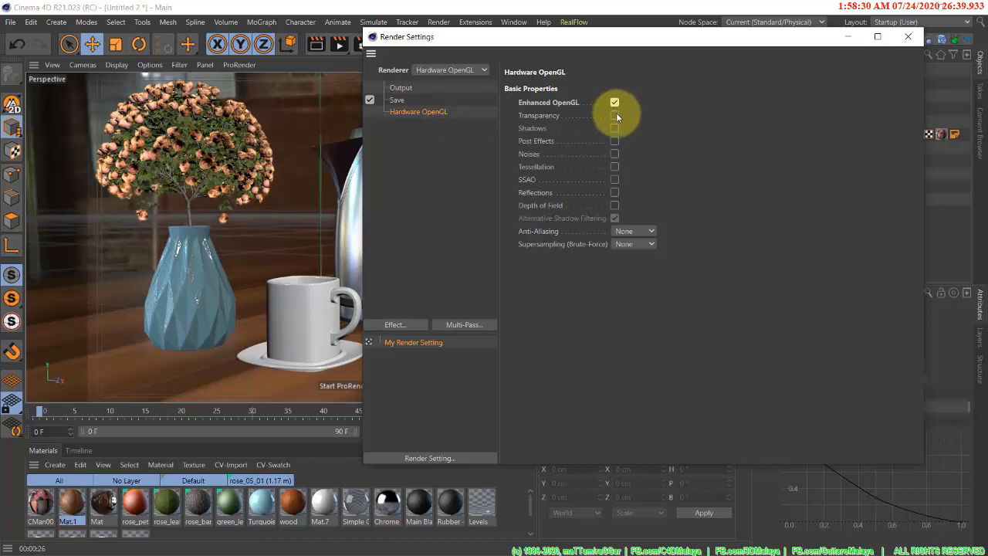
{"action": "left_click", "coordinate": [616, 115]}
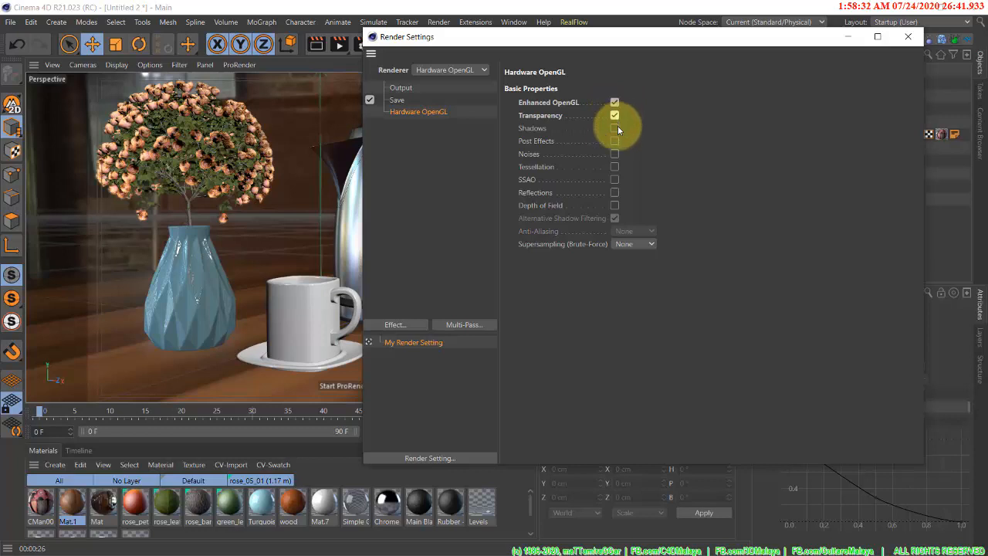
{"action": "left_click", "coordinate": [615, 128]}
{"action": "left_click", "coordinate": [615, 140]}
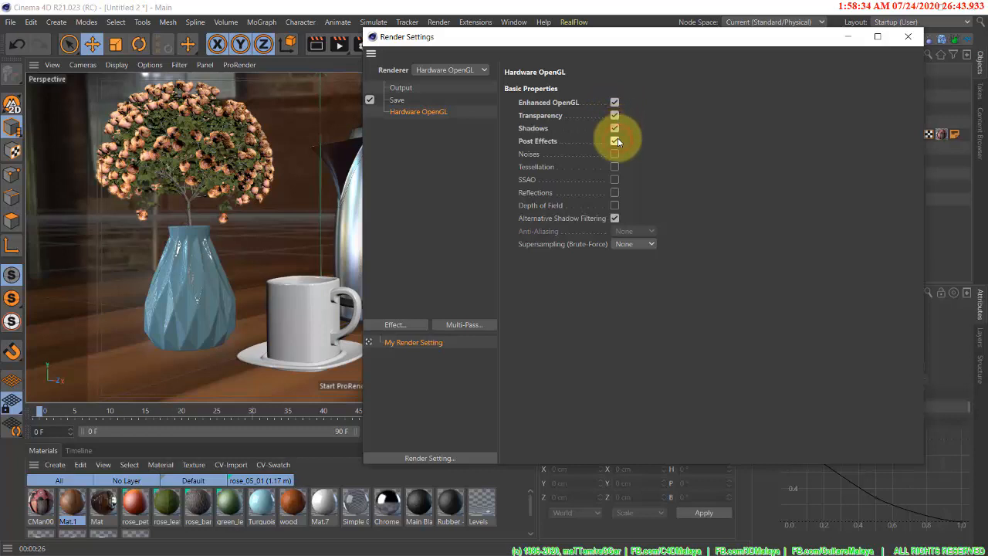
{"action": "left_click", "coordinate": [615, 154]}
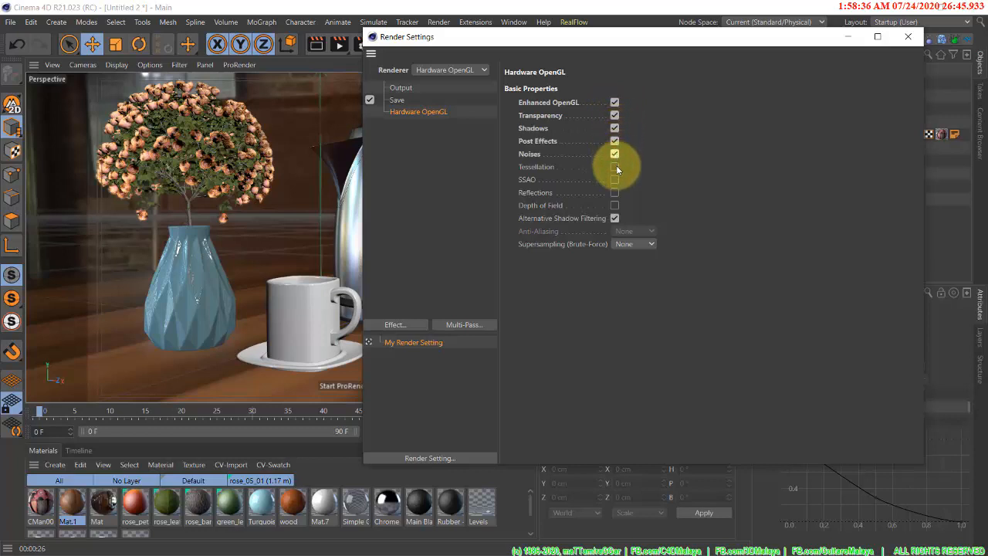
{"action": "left_click", "coordinate": [616, 167]}
{"action": "left_click", "coordinate": [615, 179]}
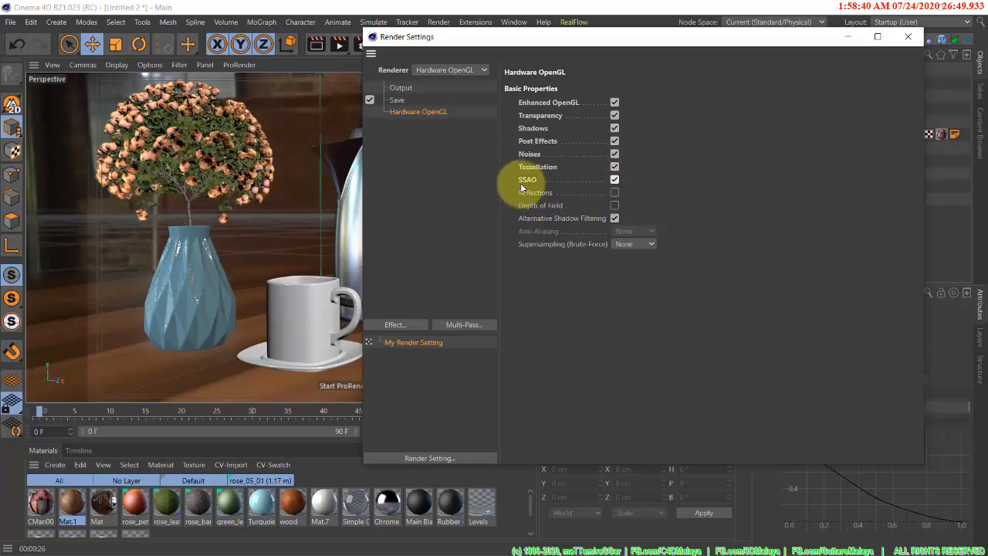
{"action": "left_click", "coordinate": [614, 192]}
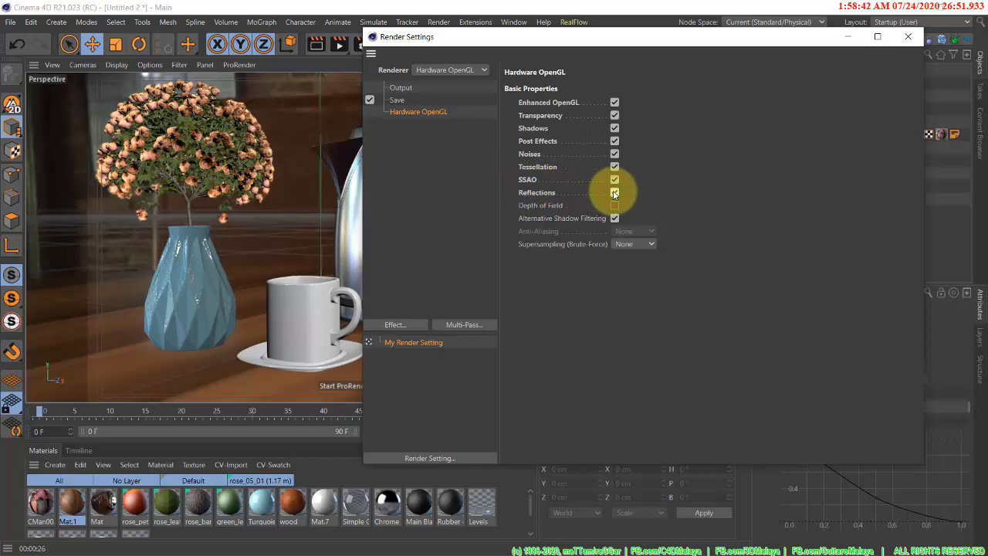
{"action": "left_click", "coordinate": [613, 205]}
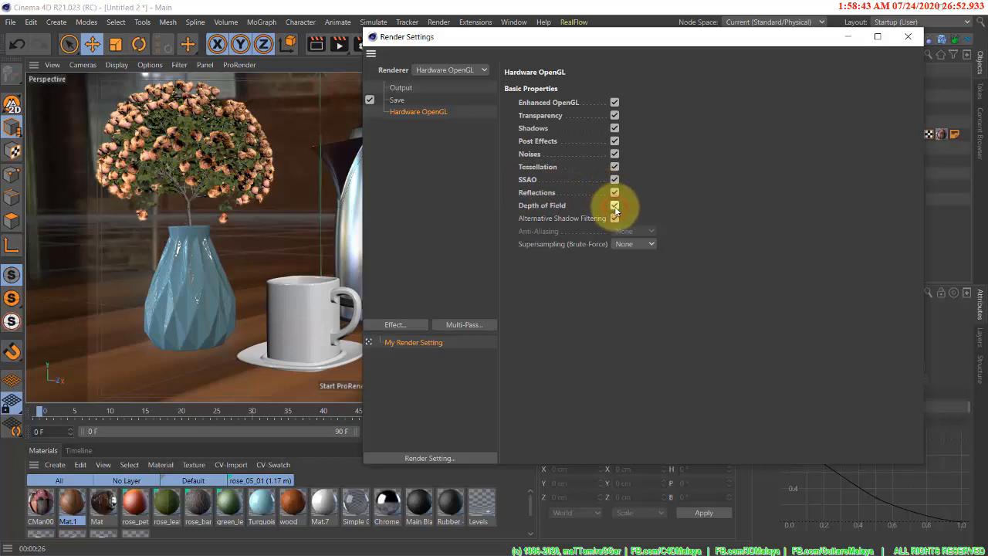
{"action": "left_click", "coordinate": [631, 246]}
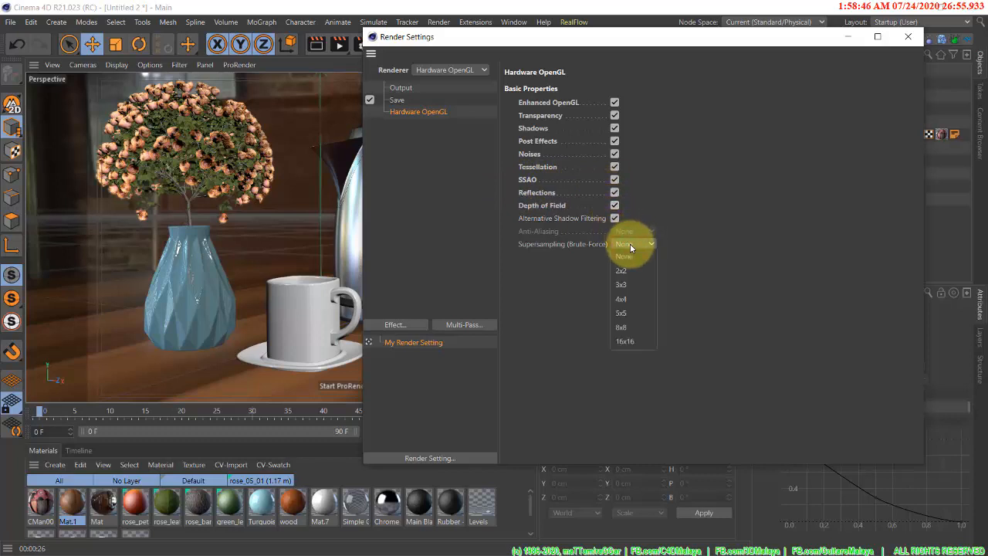
{"action": "left_click", "coordinate": [714, 247]}
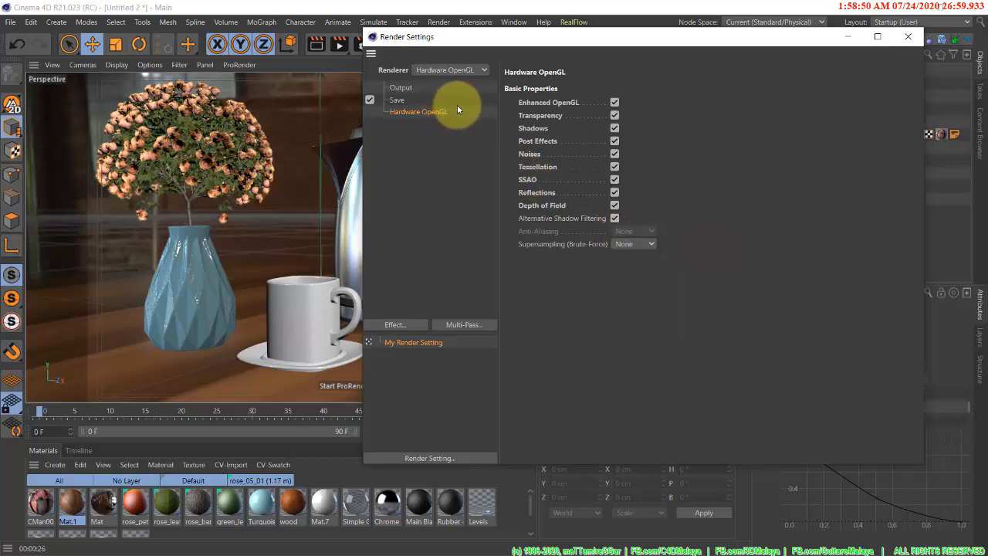
{"action": "left_click", "coordinate": [396, 326]}
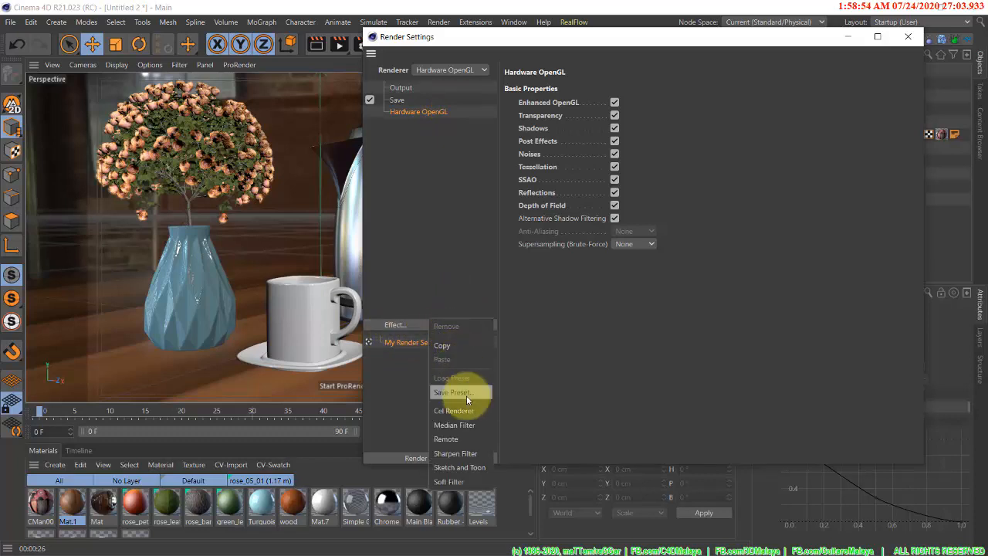
{"action": "left_click", "coordinate": [549, 395]}
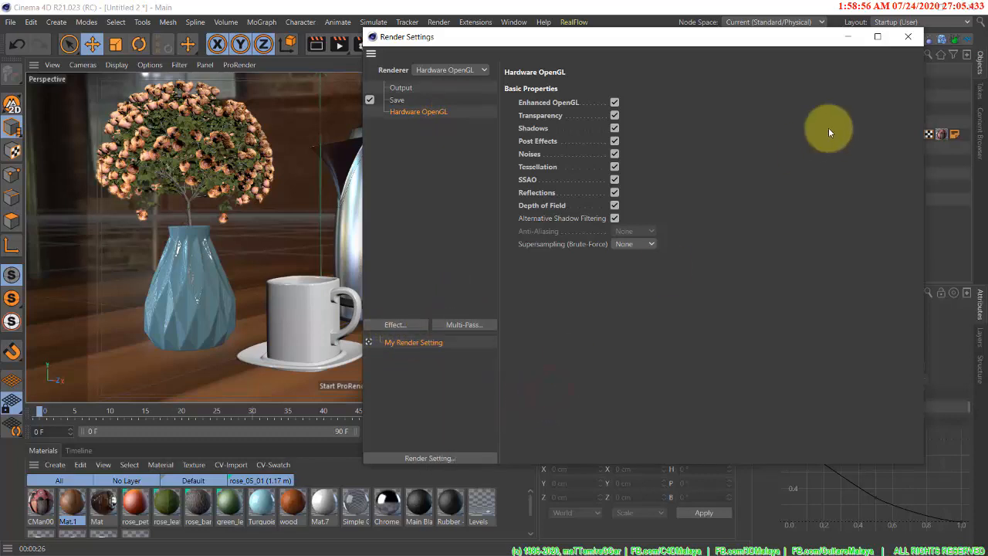
- Render the camera view to the Picture Viewer with Hardware OpenGL and fit the image to the viewer
{"action": "left_click", "coordinate": [907, 42]}
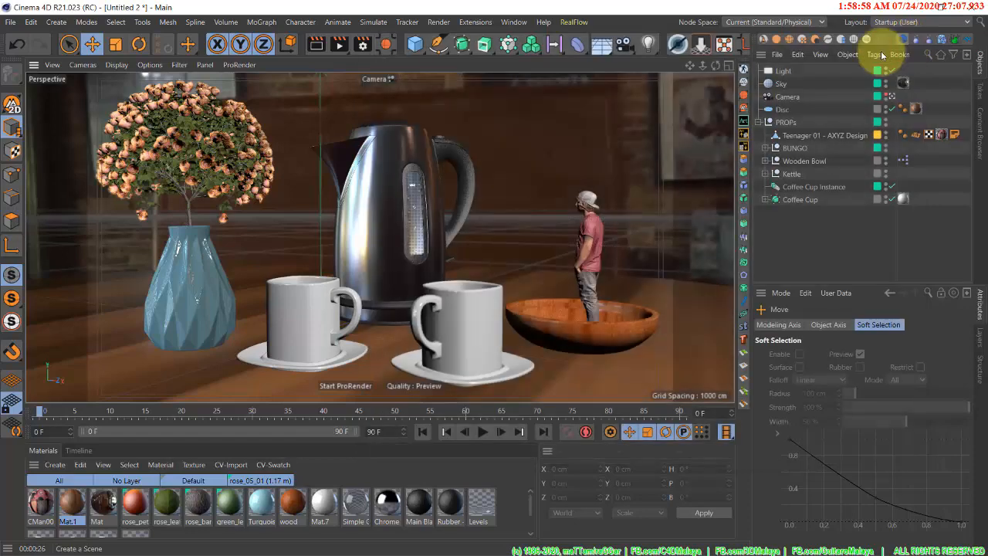
{"action": "left_click", "coordinate": [342, 47]}
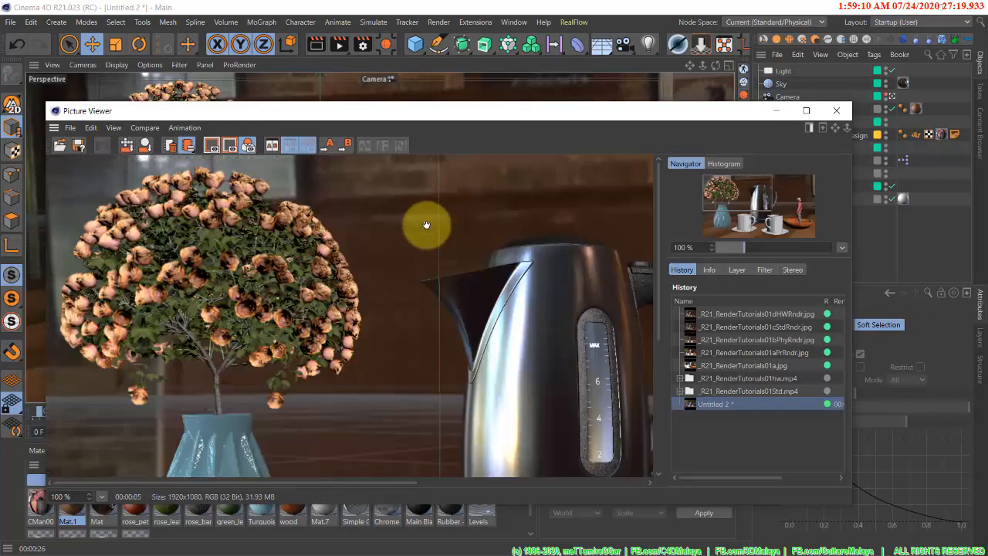
{"action": "left_click", "coordinate": [102, 496]}
{"action": "left_click", "coordinate": [151, 346]}
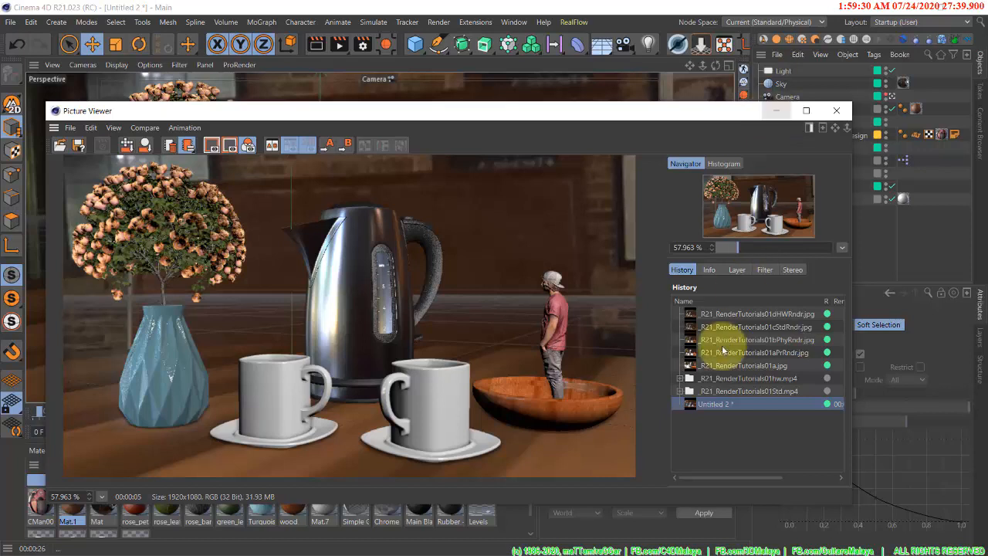
- Play back the hardware-rendered animation _R21_RenderTutorials01hw.mp4 in the Picture Viewer
{"action": "left_click", "coordinate": [723, 378]}
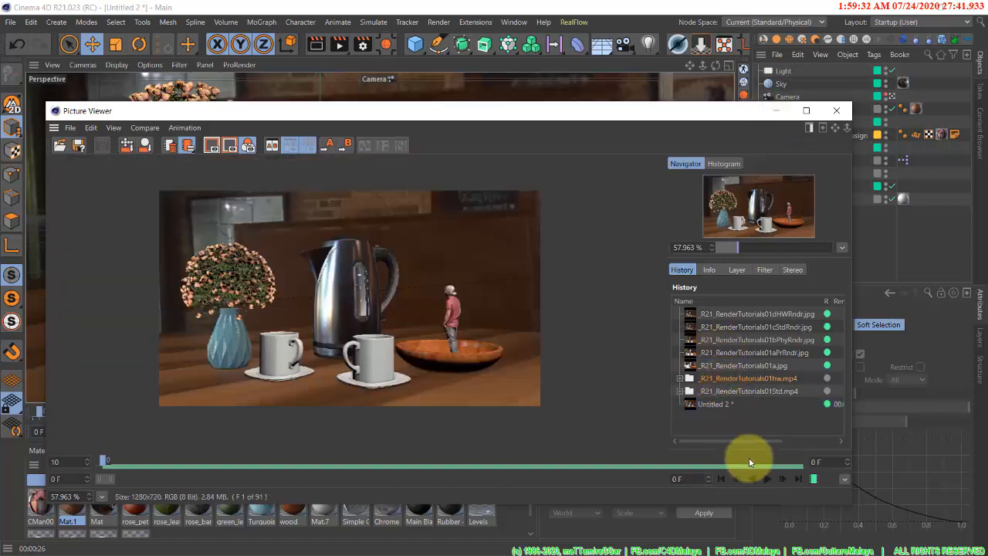
{"action": "left_click", "coordinate": [766, 479]}
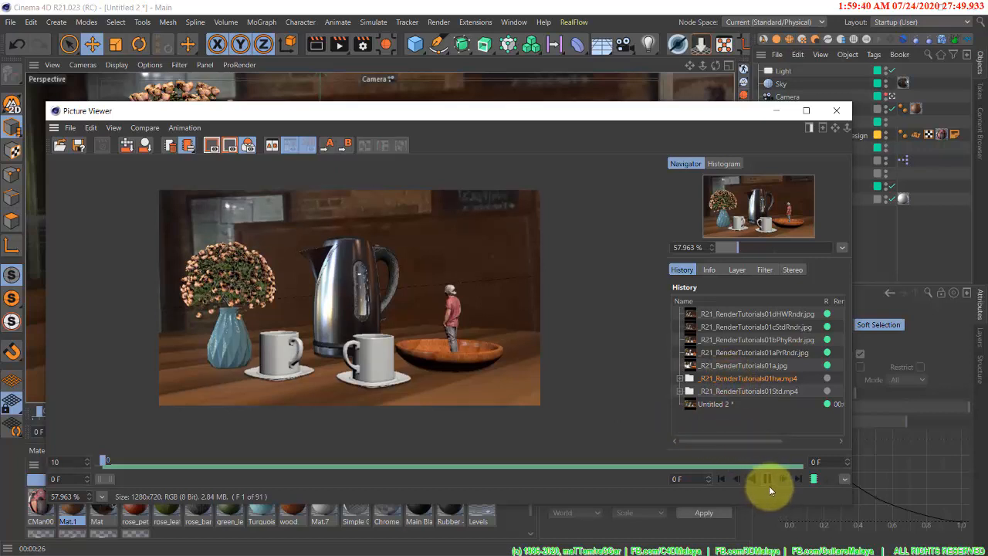
{"action": "left_click", "coordinate": [732, 392]}
{"action": "left_click", "coordinate": [726, 379]}
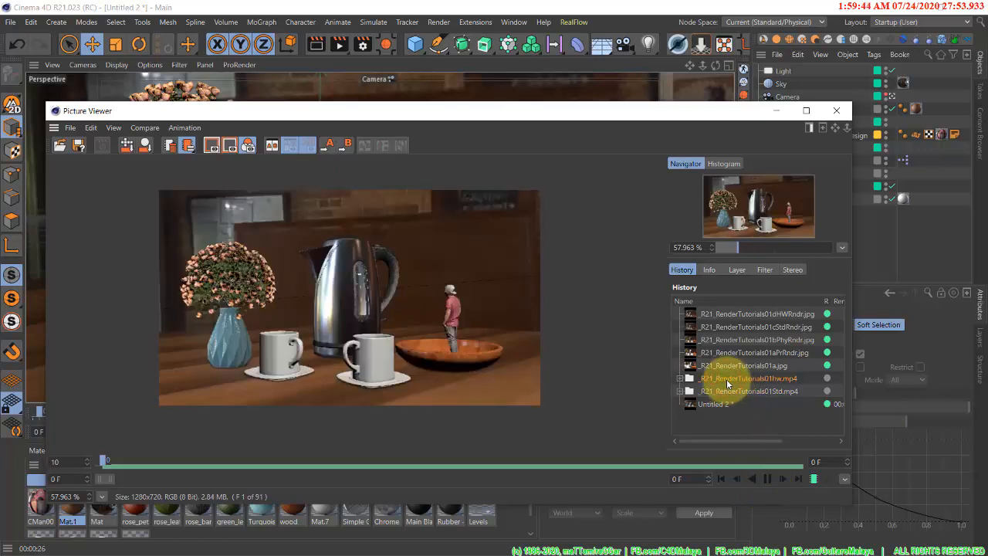
{"action": "left_click", "coordinate": [767, 480]}
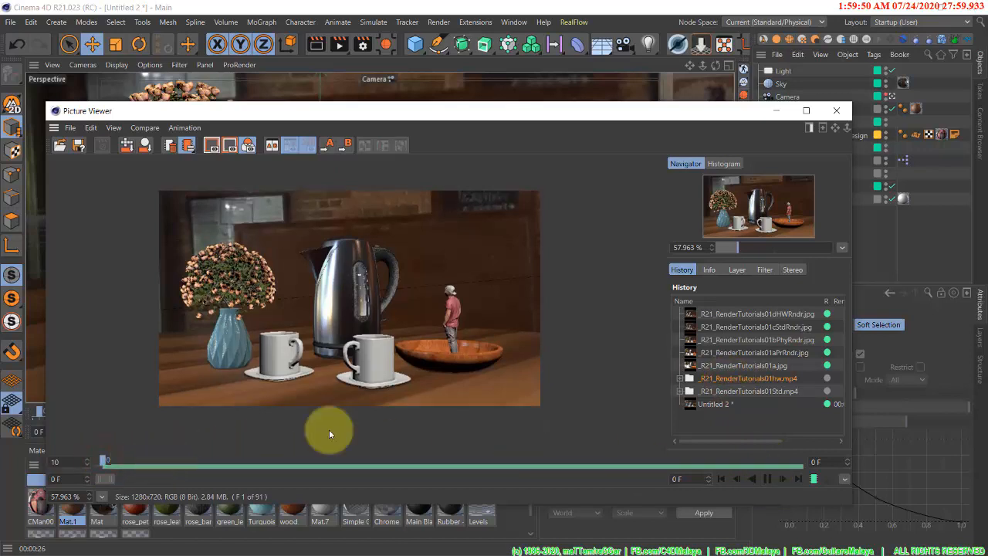
- Compare the Untitled 2 render with the animations _R21_RenderTutorials01hw.mp4 and _R21_RenderTutorials01Std.mp4, then minimize the Picture Viewer
{"action": "left_click", "coordinate": [723, 406]}
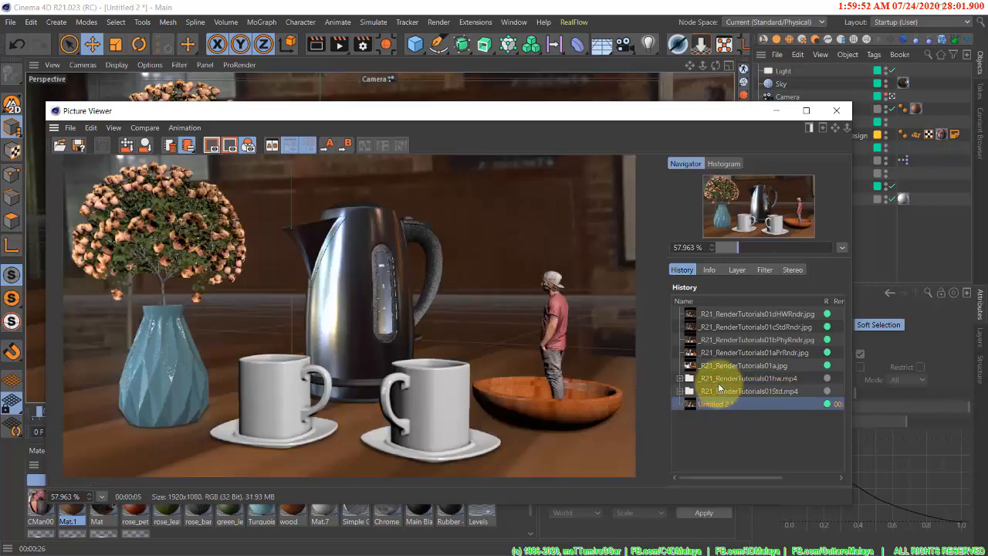
{"action": "left_click", "coordinate": [718, 381]}
{"action": "left_click", "coordinate": [767, 479]}
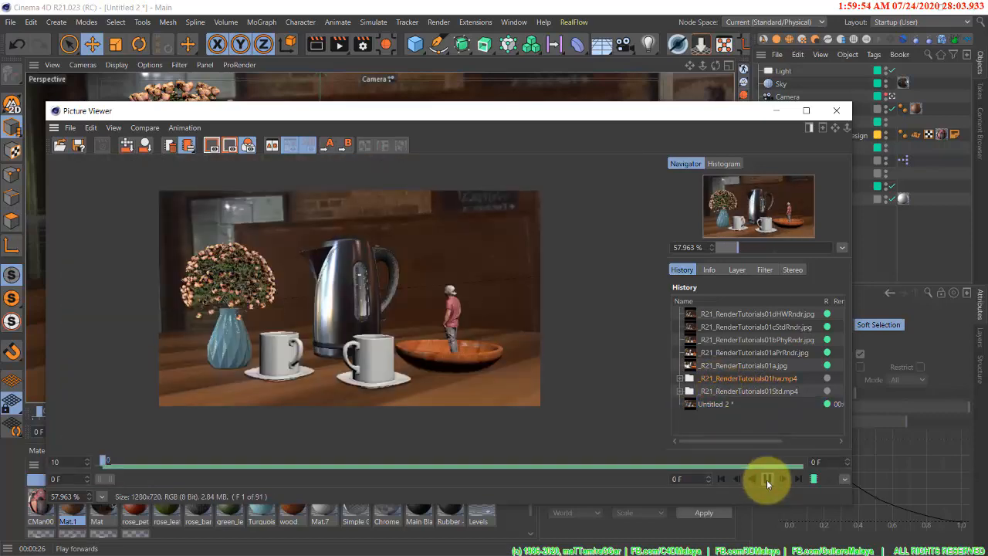
{"action": "left_click", "coordinate": [743, 391]}
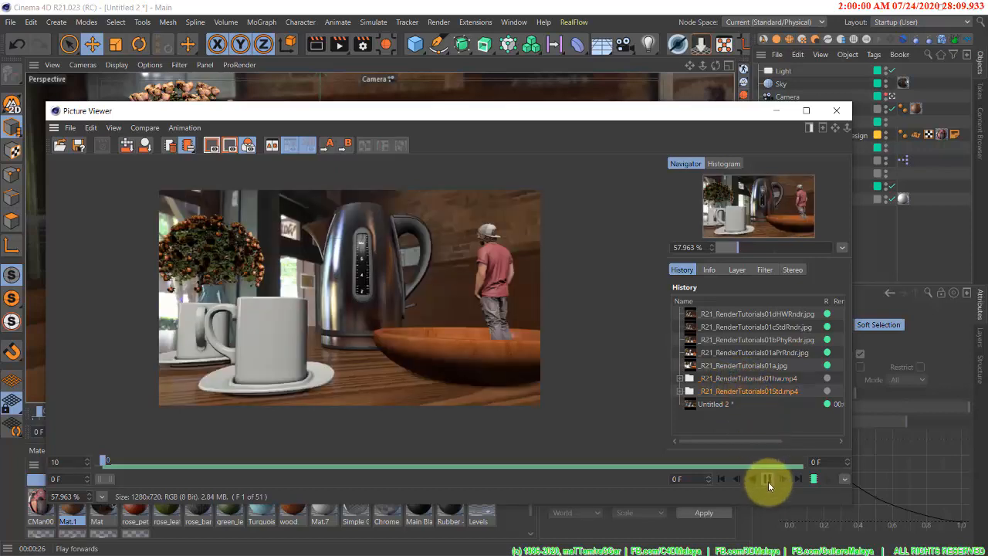
{"action": "left_click", "coordinate": [721, 379]}
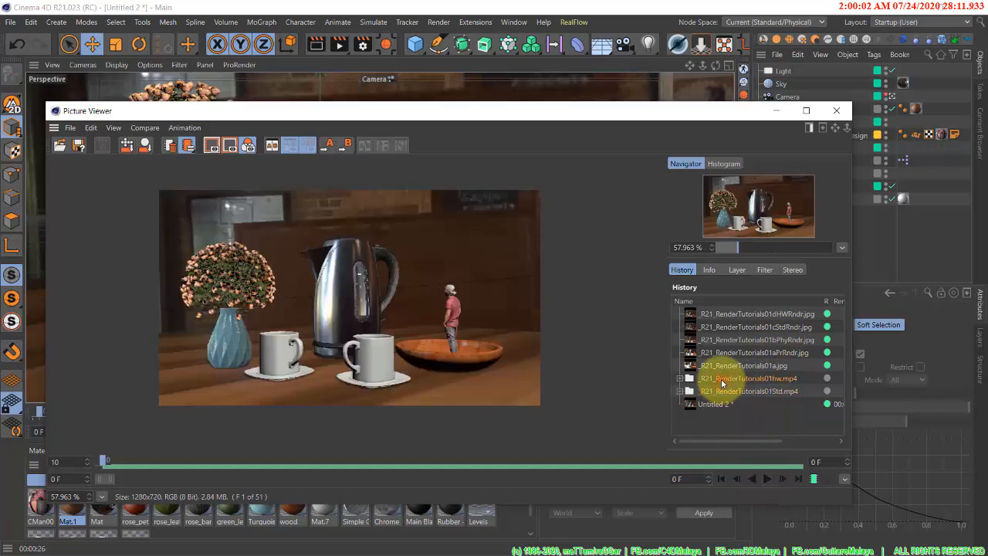
{"action": "left_click", "coordinate": [766, 482]}
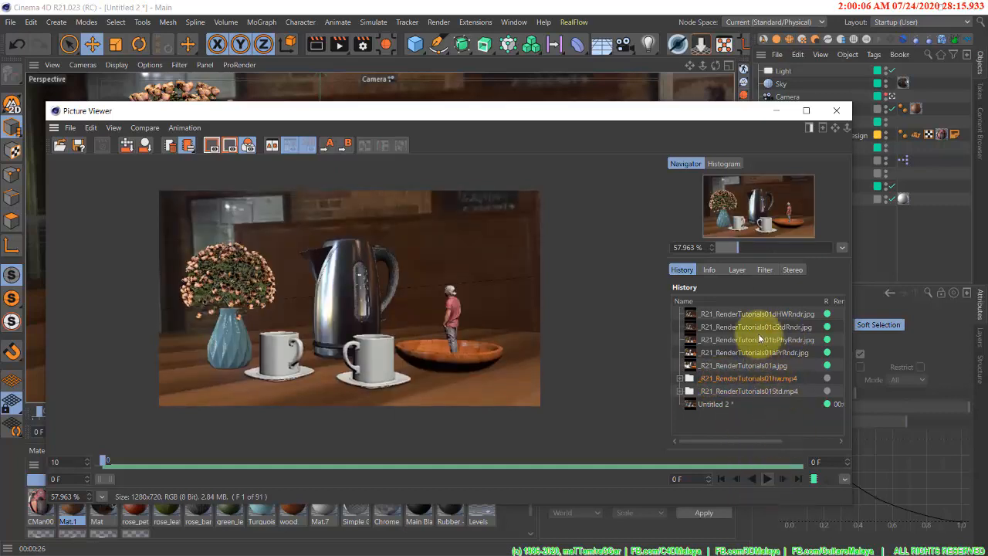
{"action": "left_click", "coordinate": [777, 111]}
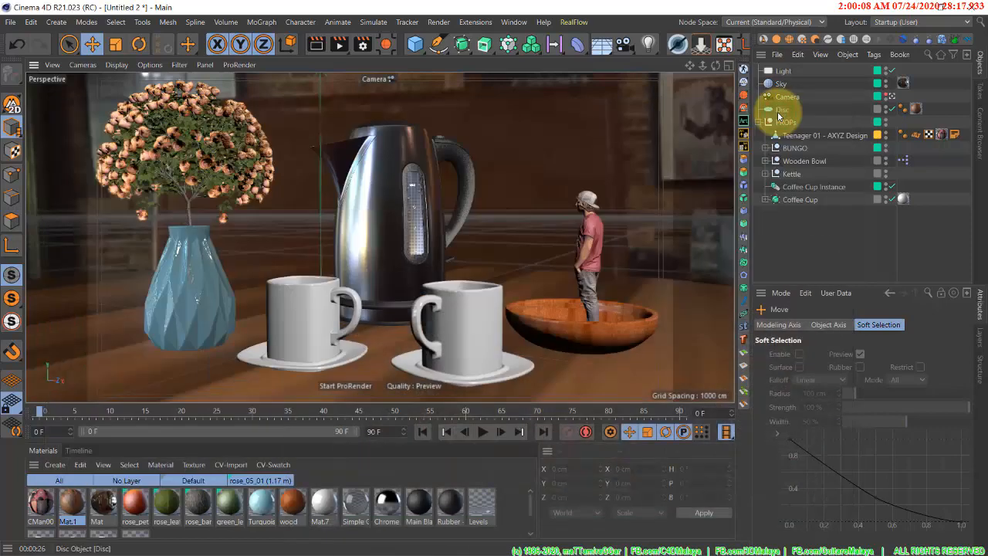
- Bring up the Content Browser and open the Cameras folder inside Presets
{"action": "left_click", "coordinate": [511, 23]}
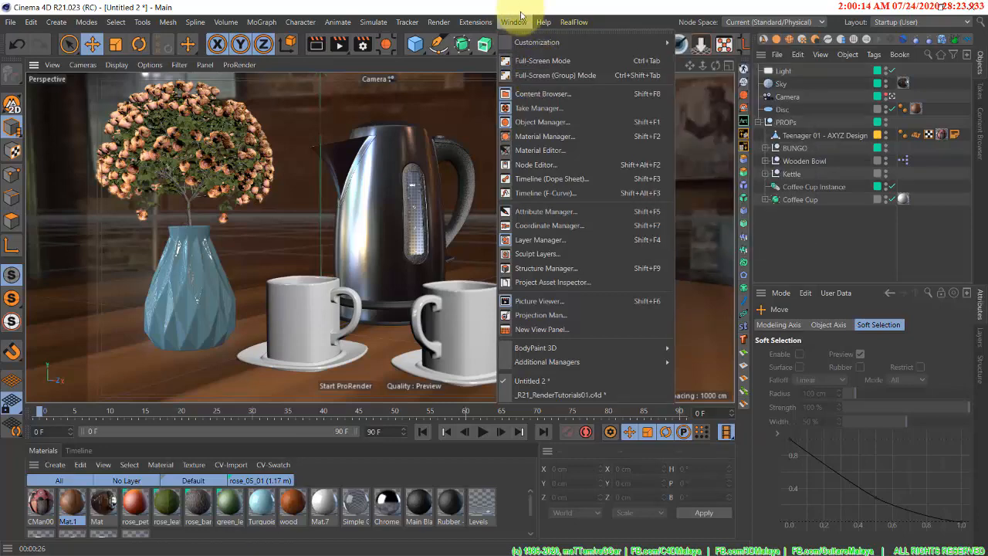
{"action": "left_click", "coordinate": [541, 94]}
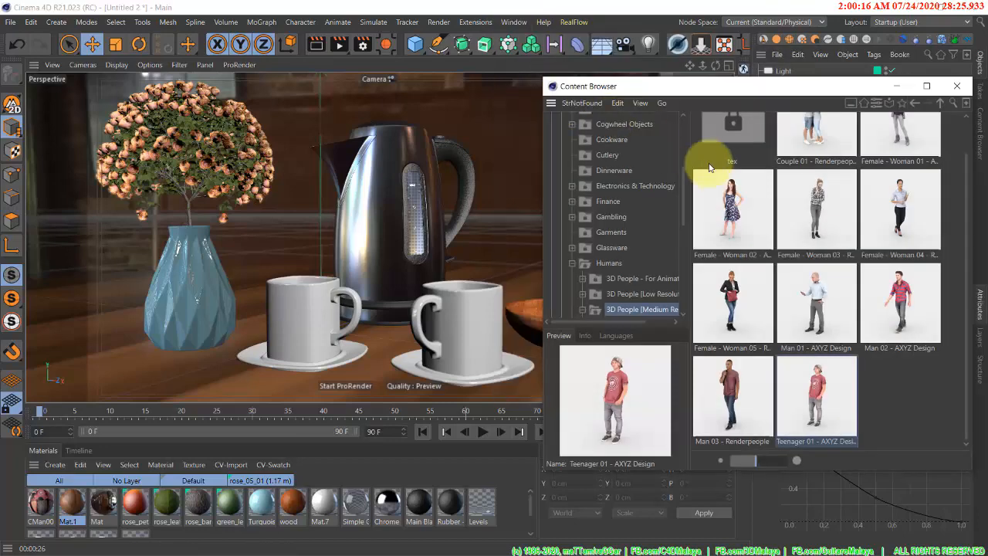
{"action": "scroll", "coordinate": [615, 191], "scroll_direction": "down", "scroll_amount": 6}
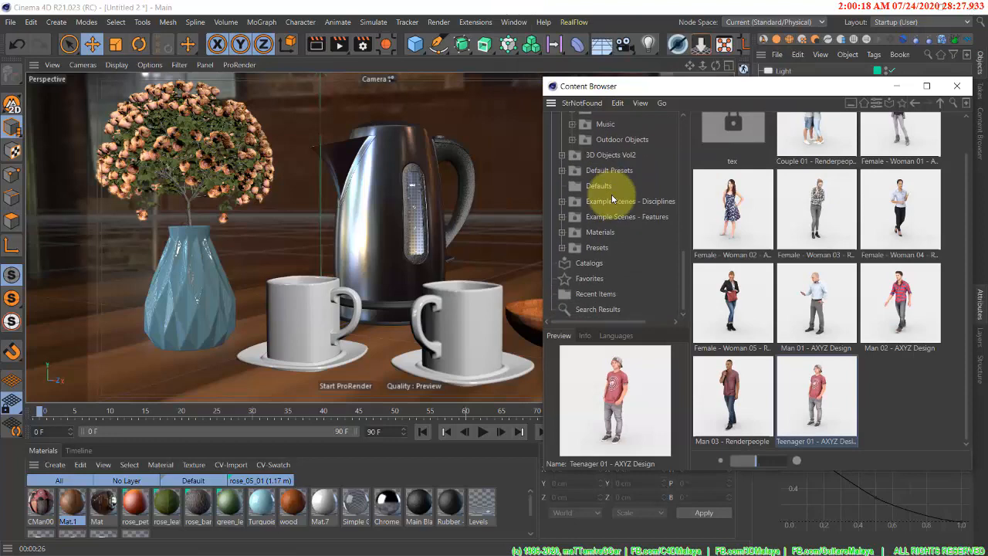
{"action": "left_click", "coordinate": [588, 249]}
{"action": "left_click", "coordinate": [563, 247]}
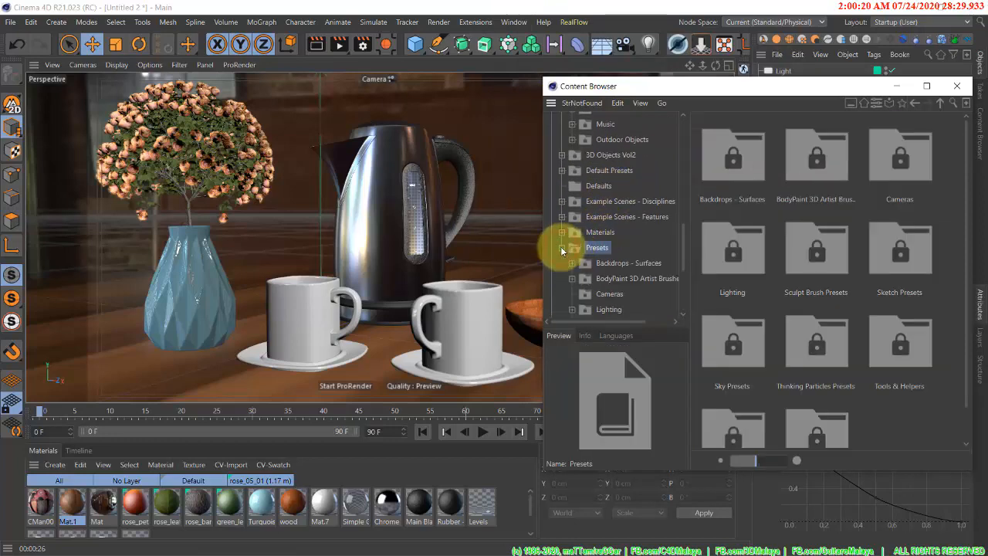
{"action": "scroll", "coordinate": [561, 246], "scroll_direction": "down", "scroll_amount": 2}
{"action": "left_click", "coordinate": [595, 222]}
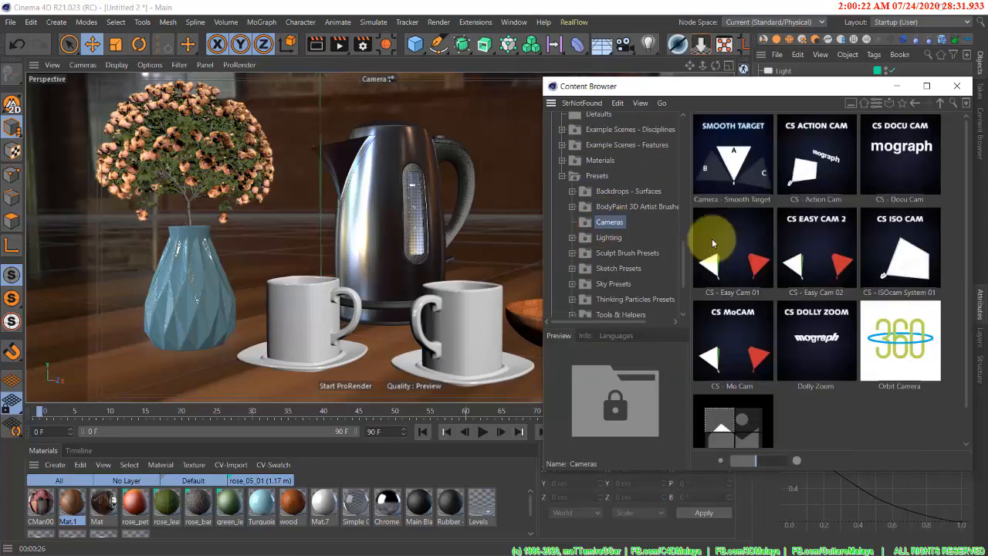
- Add the Orbit Camera preset to the scene and close the Content Browser
{"action": "double_click", "coordinate": [902, 360]}
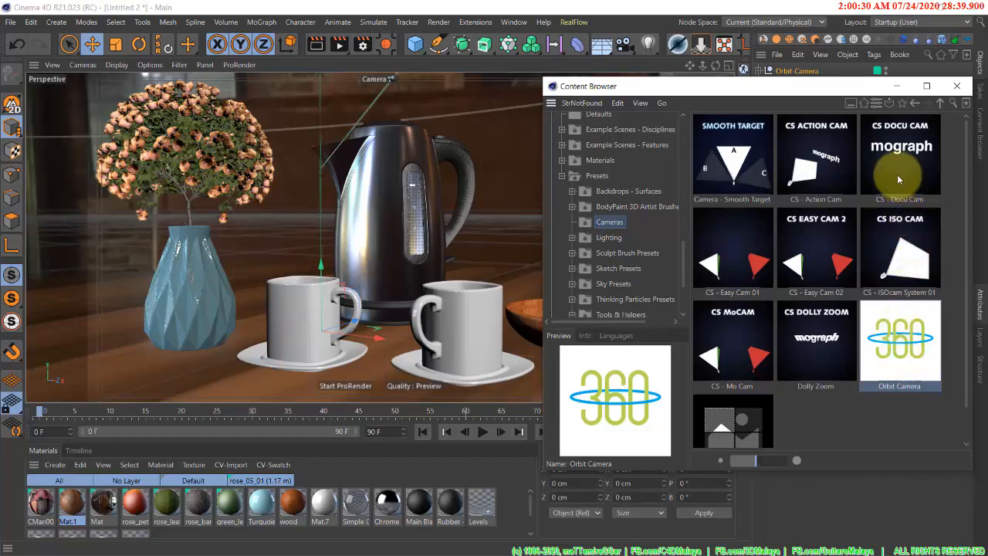
{"action": "left_click_drag", "start_coordinate": [828, 93], "coordinate": [784, 116]}
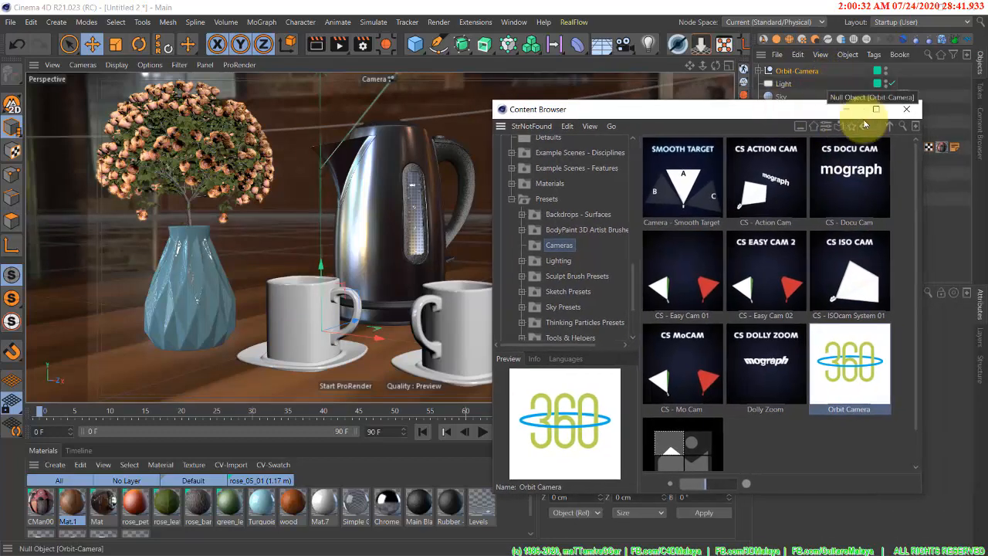
{"action": "left_click", "coordinate": [911, 109]}
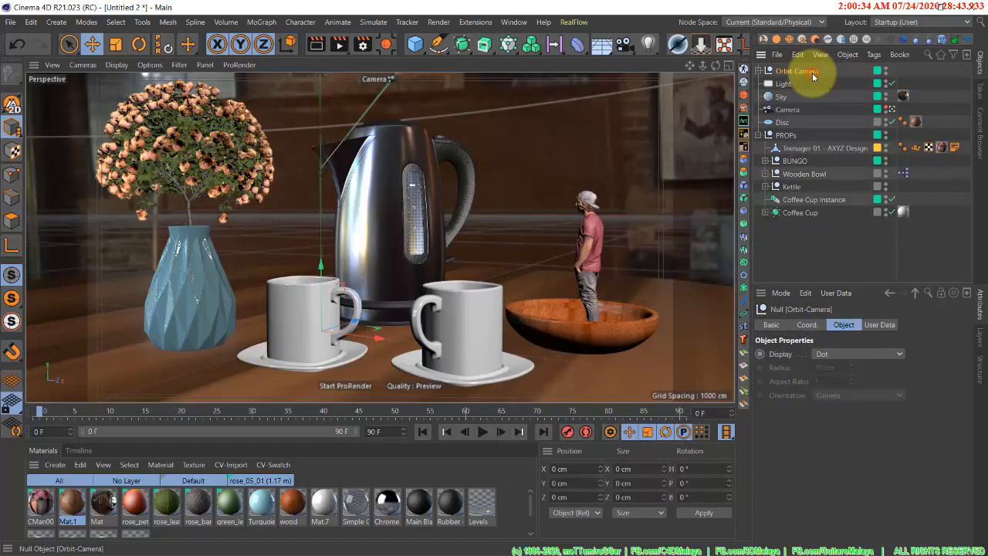
- Expand the Orbit-Camera hierarchy and switch the viewport to look through its Movie Camera
{"action": "left_click", "coordinate": [759, 71]}
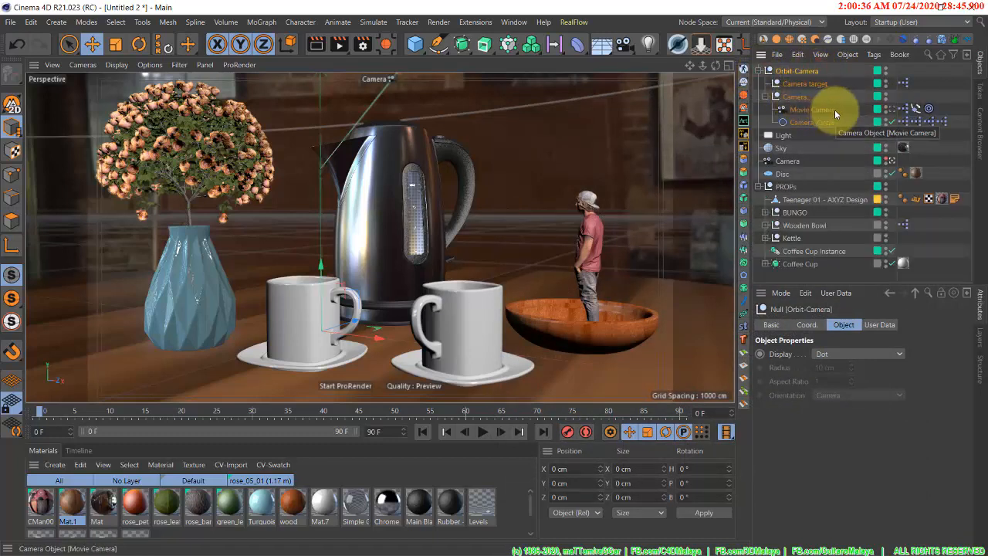
{"action": "left_click", "coordinate": [895, 110]}
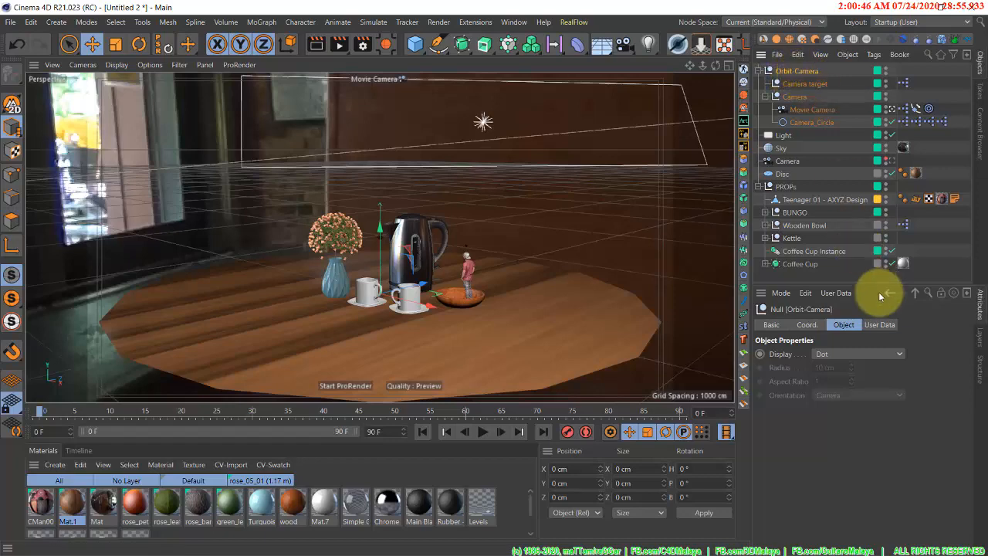
- In the Orbit-Camera's user data, set the camera distance to 752 cm, camera height to 164 cm and target height to 106 cm
{"action": "left_click", "coordinate": [882, 323]}
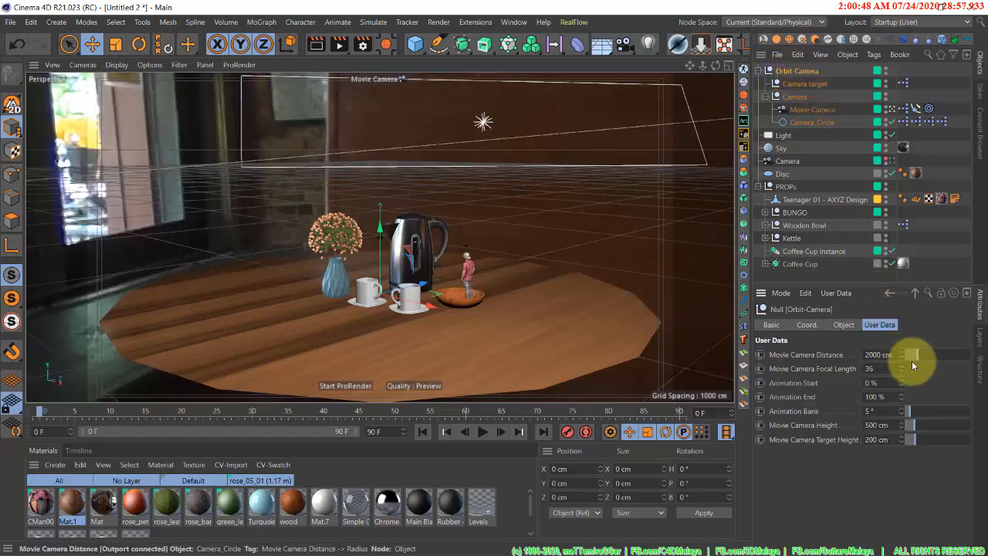
{"action": "left_click_drag", "start_coordinate": [917, 358], "coordinate": [911, 357]}
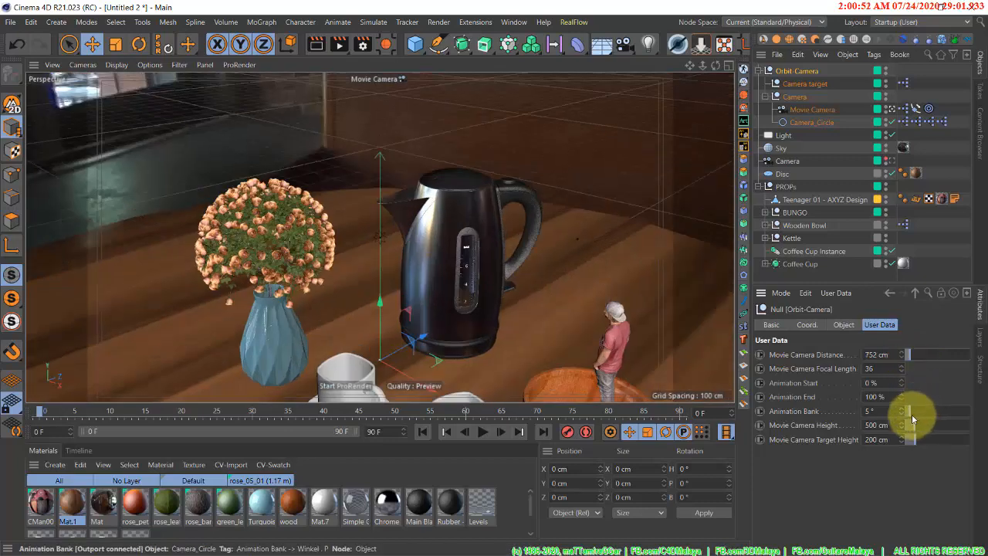
{"action": "left_click_drag", "start_coordinate": [914, 414], "coordinate": [914, 442]}
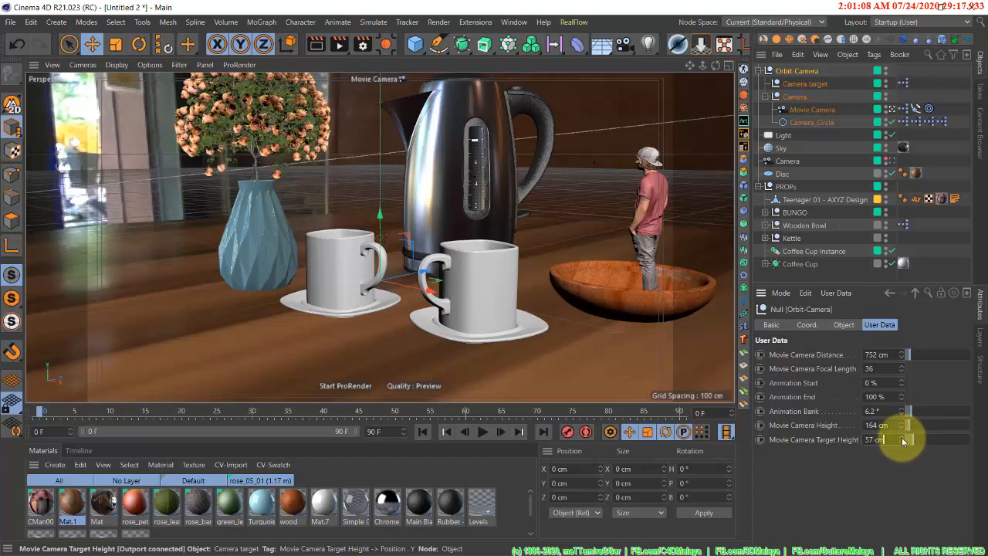
{"action": "left_click_drag", "start_coordinate": [902, 438], "coordinate": [902, 438]}
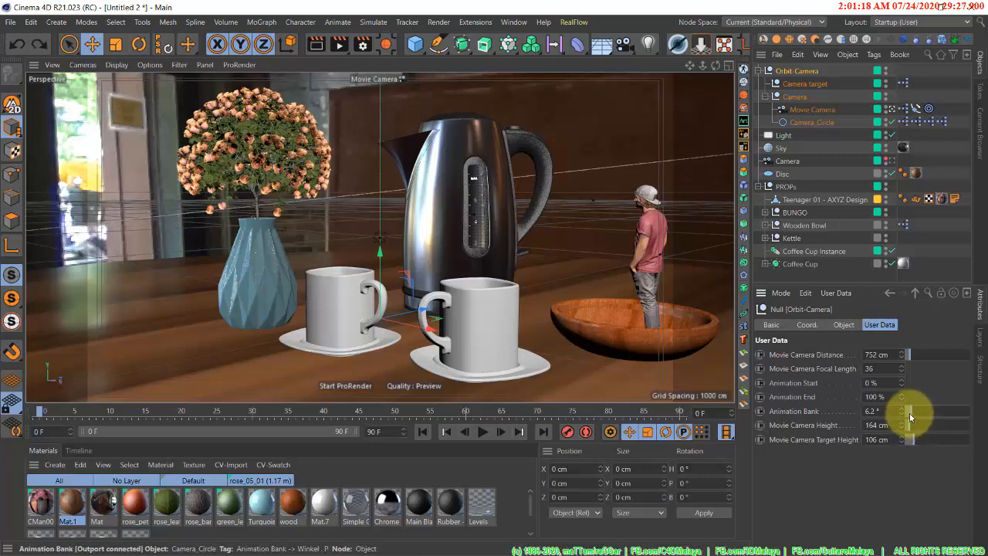
- Lower the Orbit-Camera's Animation Bank to 0.4°
{"action": "left_click_drag", "start_coordinate": [909, 413], "coordinate": [908, 417]}
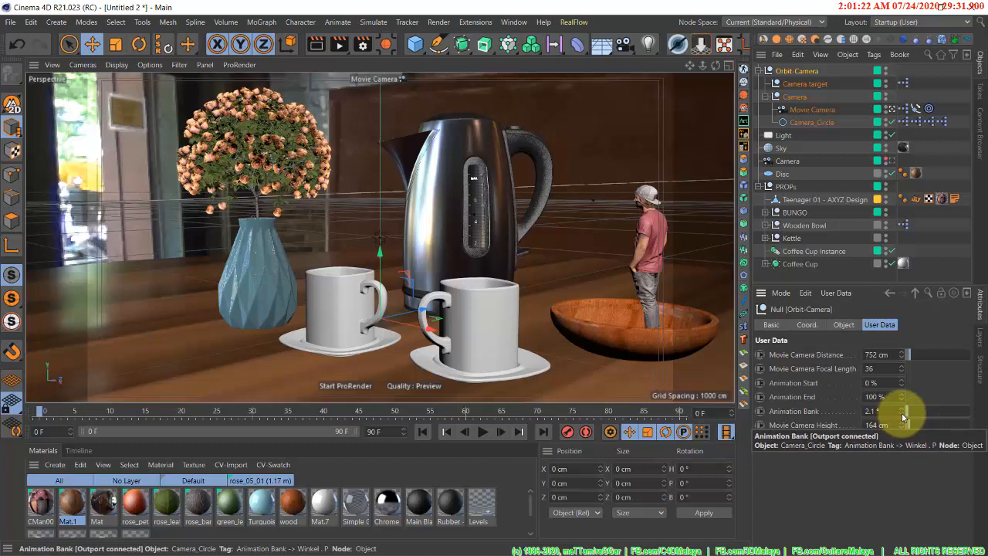
{"action": "left_click", "coordinate": [903, 416]}
{"action": "left_click", "coordinate": [903, 416]}
{"action": "left_click", "coordinate": [903, 415]}
{"action": "left_click", "coordinate": [903, 416]}
{"action": "left_click", "coordinate": [903, 415]}
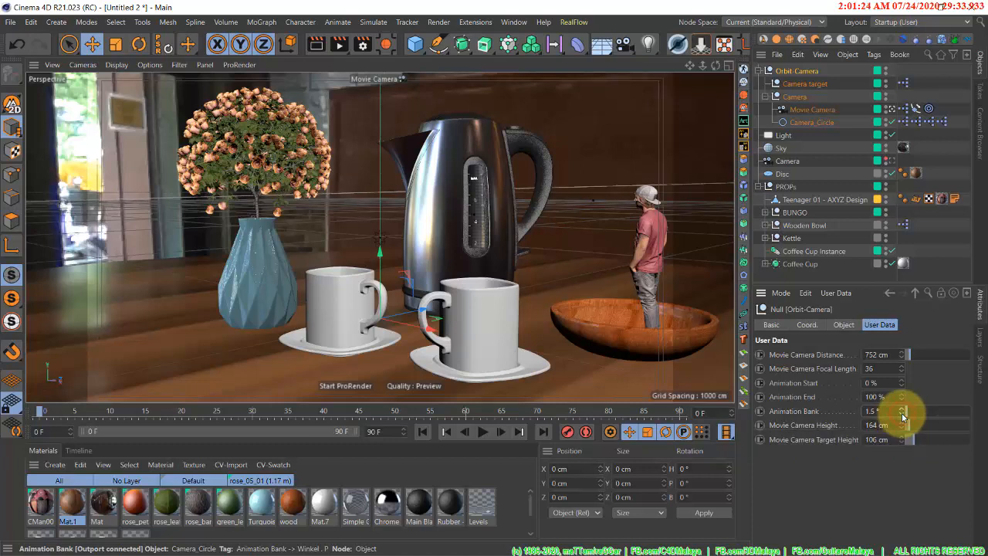
{"action": "left_click", "coordinate": [903, 415]}
{"action": "left_click", "coordinate": [903, 415]}
{"action": "left_click", "coordinate": [903, 415]}
{"action": "left_click", "coordinate": [903, 415]}
{"action": "left_click", "coordinate": [902, 415]}
{"action": "left_click", "coordinate": [903, 414]}
{"action": "left_click", "coordinate": [903, 415]}
{"action": "left_click", "coordinate": [903, 415]}
{"action": "left_click", "coordinate": [903, 415]}
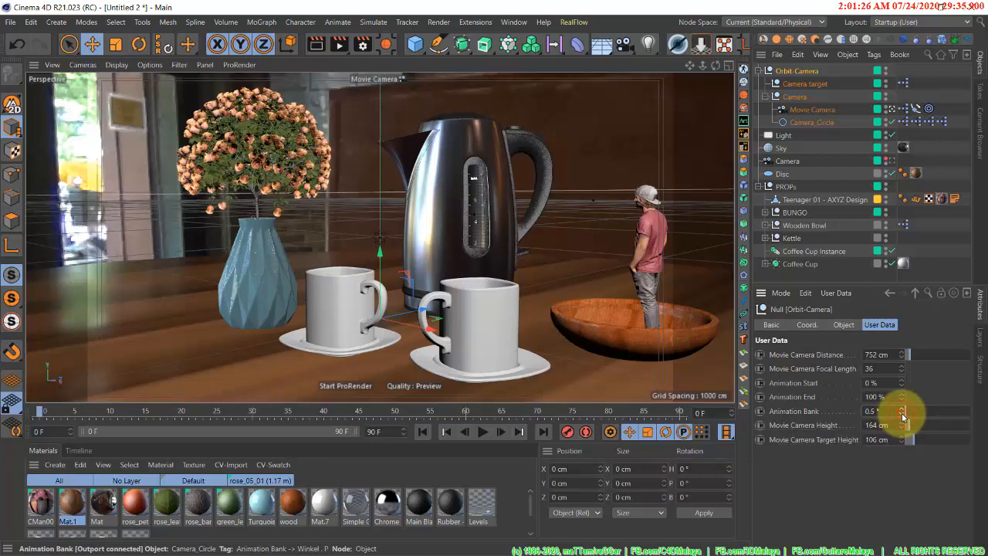
{"action": "left_click", "coordinate": [903, 415]}
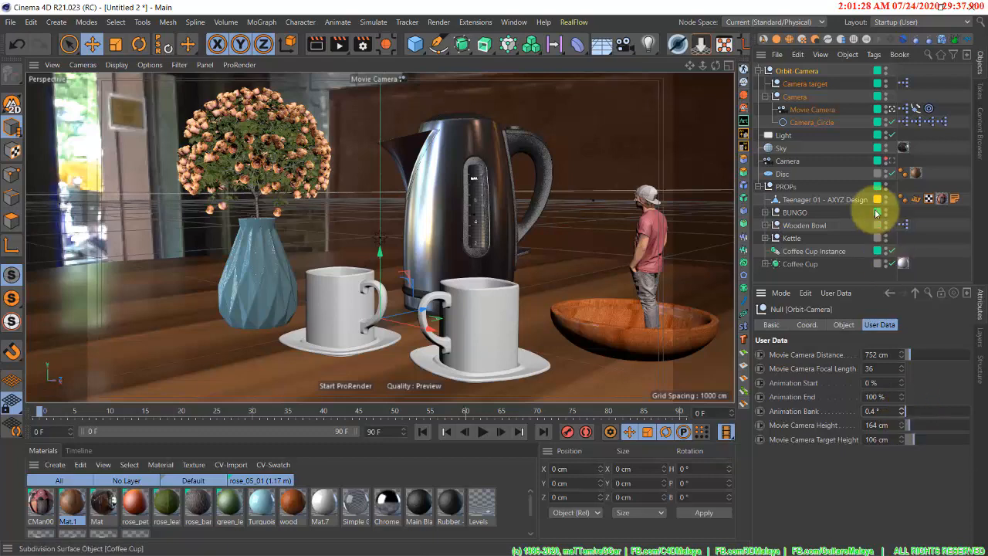
- Rotate the Camera_Circle spline horizontally to a heading of about -53.5°
{"action": "left_click", "coordinate": [811, 85]}
{"action": "left_click", "coordinate": [820, 123]}
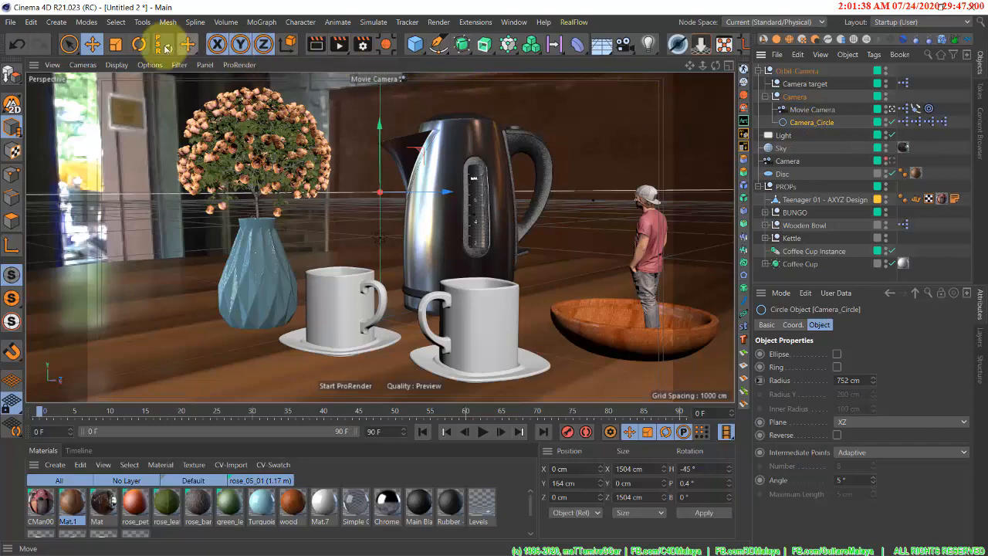
{"action": "left_click", "coordinate": [143, 48]}
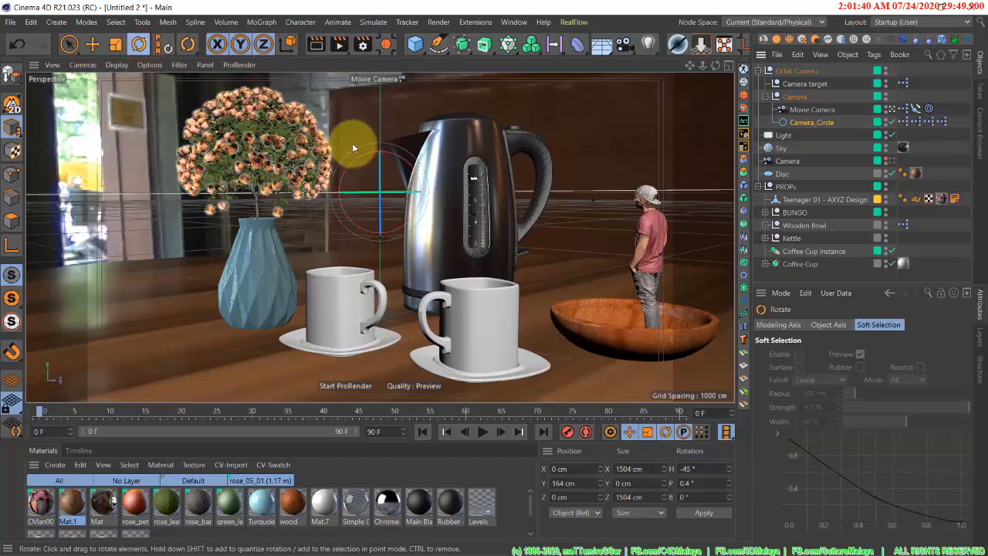
{"action": "mouse_move", "coordinate": [395, 192]}
{"action": "left_mouse_down"}
{"action": "mouse_move", "coordinate": [355, 193]}
{"action": "mouse_move", "coordinate": [382, 196]}
{"action": "left_mouse_up"}
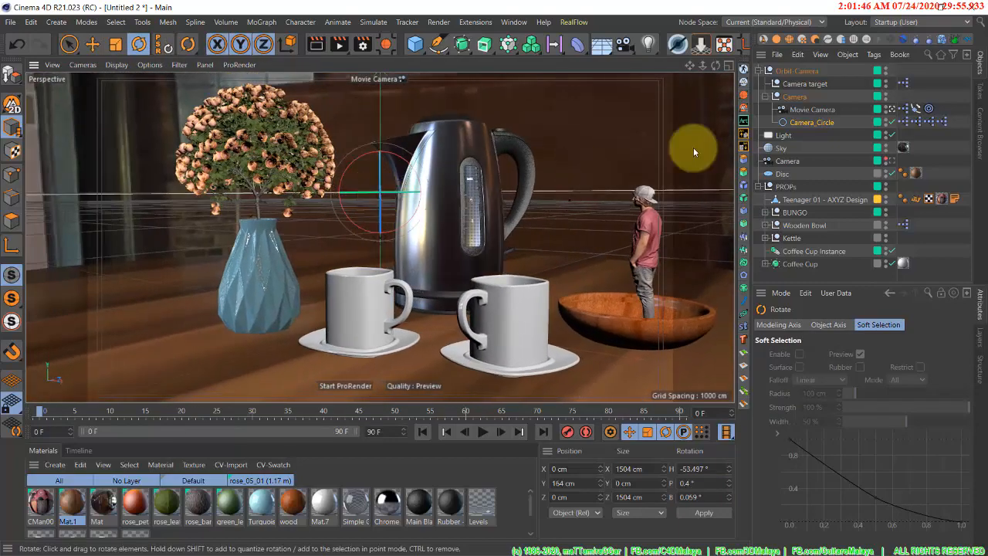
- Move the Camera target null along its X axis to about 78.5 cm
{"action": "left_click", "coordinate": [804, 96]}
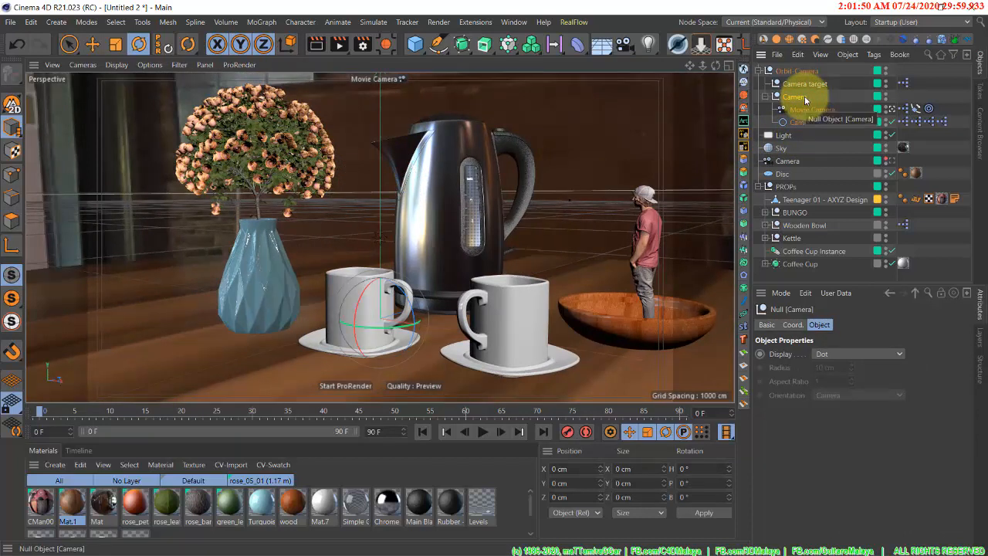
{"action": "left_click", "coordinate": [817, 84]}
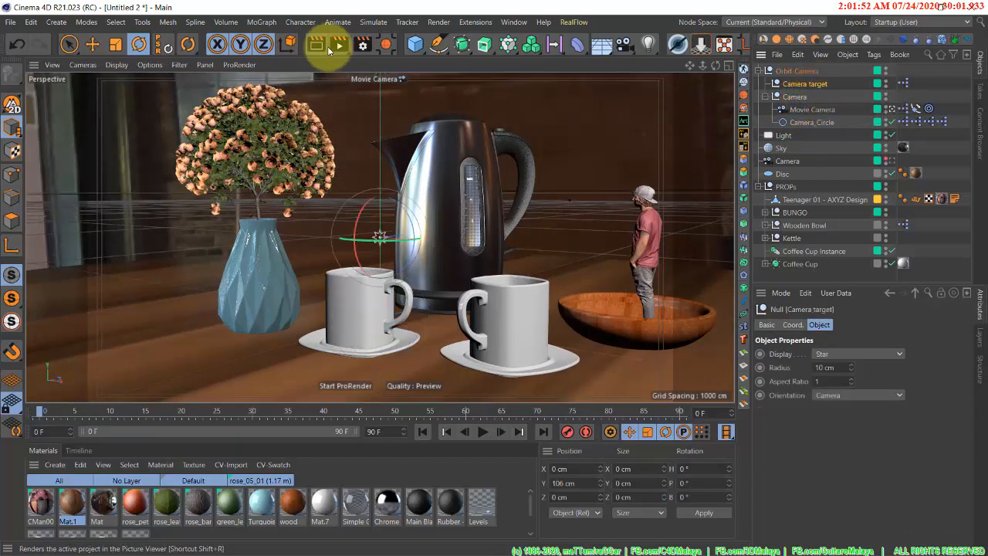
{"action": "left_click", "coordinate": [92, 44]}
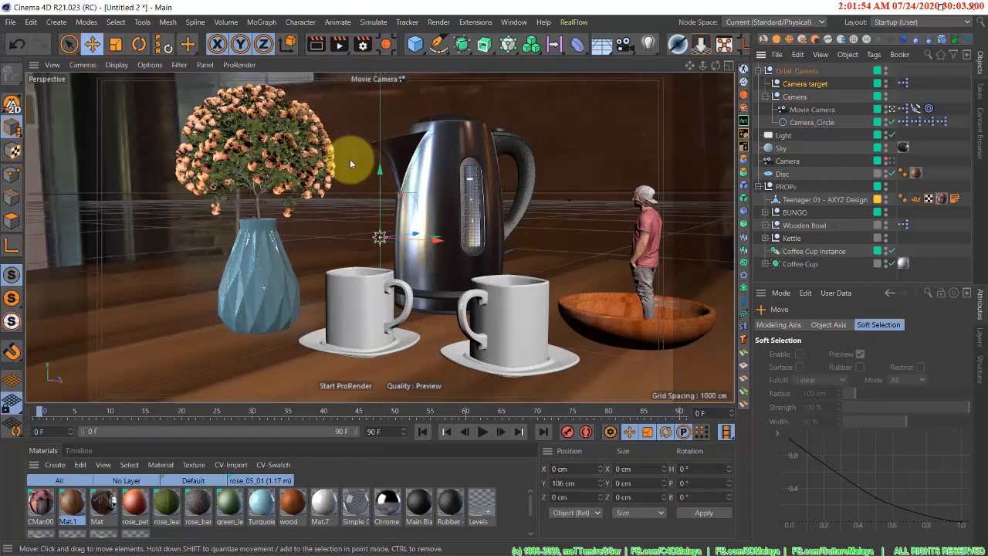
{"action": "left_click_drag", "start_coordinate": [435, 239], "coordinate": [484, 245]}
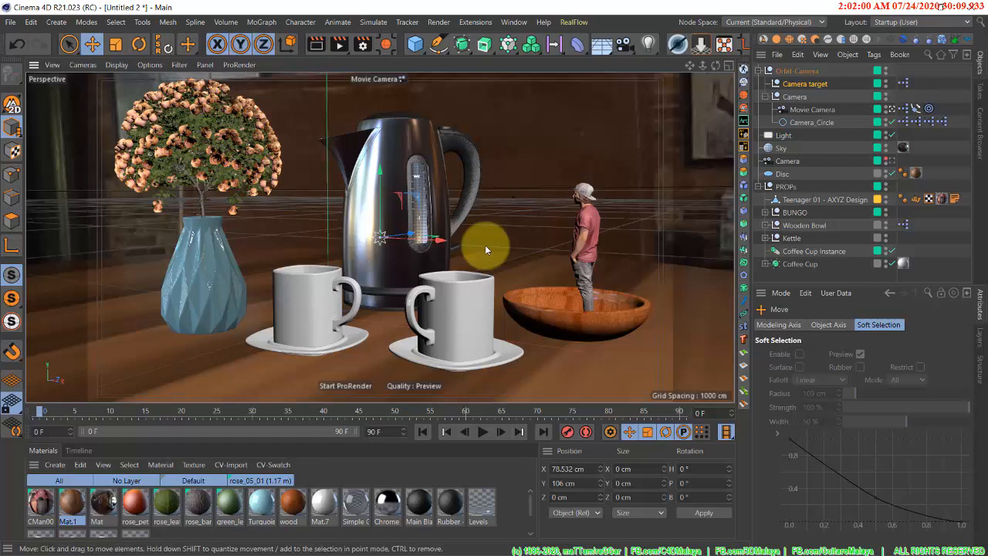
- Set the Orbit-Camera's Movie Camera Height to 161 cm and Movie Camera Target Height to 123 cm
{"action": "left_click", "coordinate": [797, 70]}
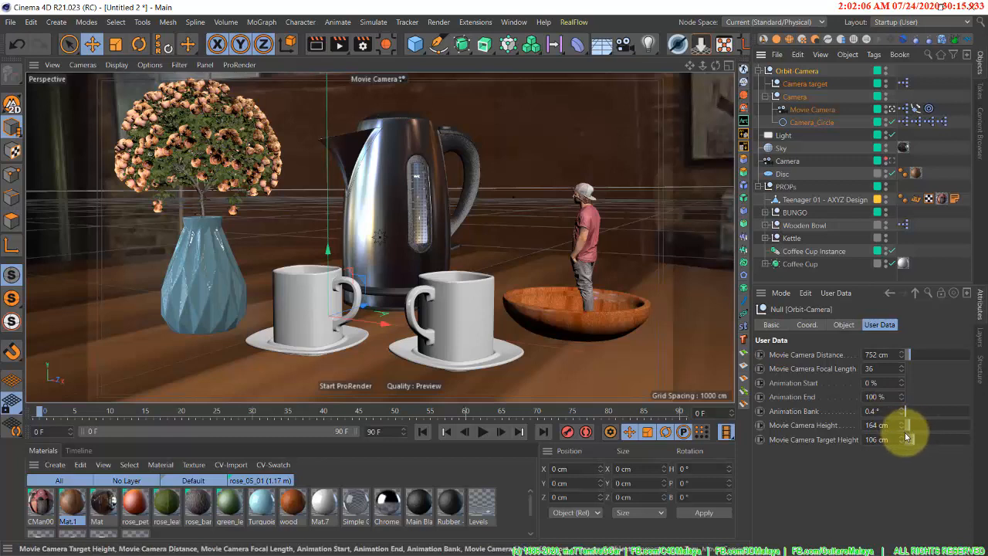
{"action": "mouse_move", "coordinate": [906, 431]}
{"action": "left_mouse_down"}
{"action": "mouse_move", "coordinate": [902, 444]}
{"action": "mouse_move", "coordinate": [899, 437]}
{"action": "left_mouse_up"}
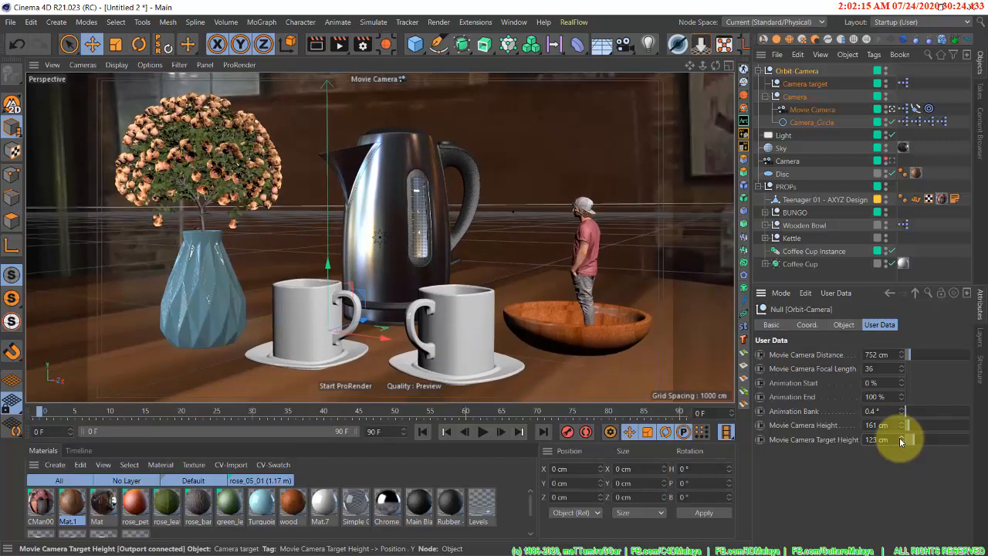
- Play the orbit animation briefly in the viewport, stop it and return to the first frame
{"action": "left_click", "coordinate": [481, 432]}
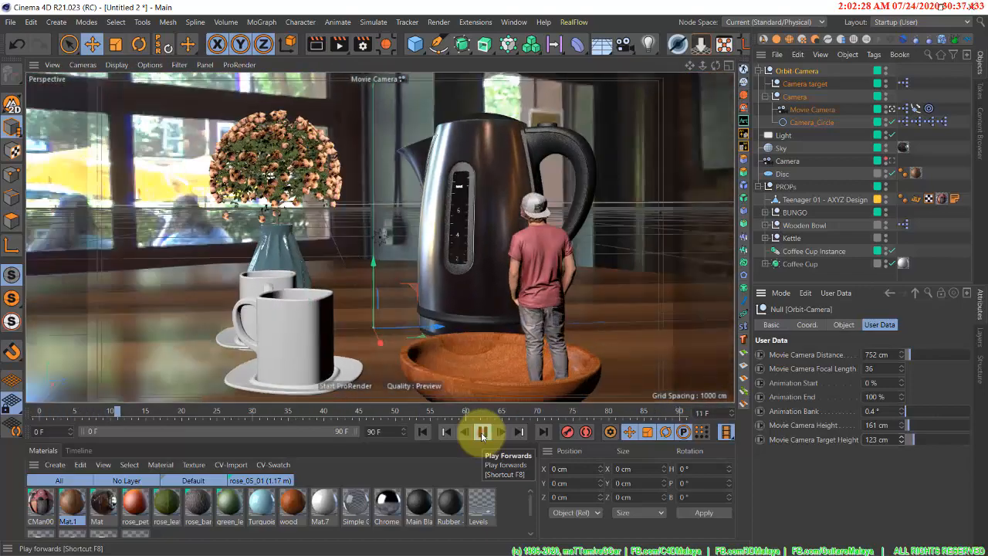
{"action": "left_click", "coordinate": [481, 432]}
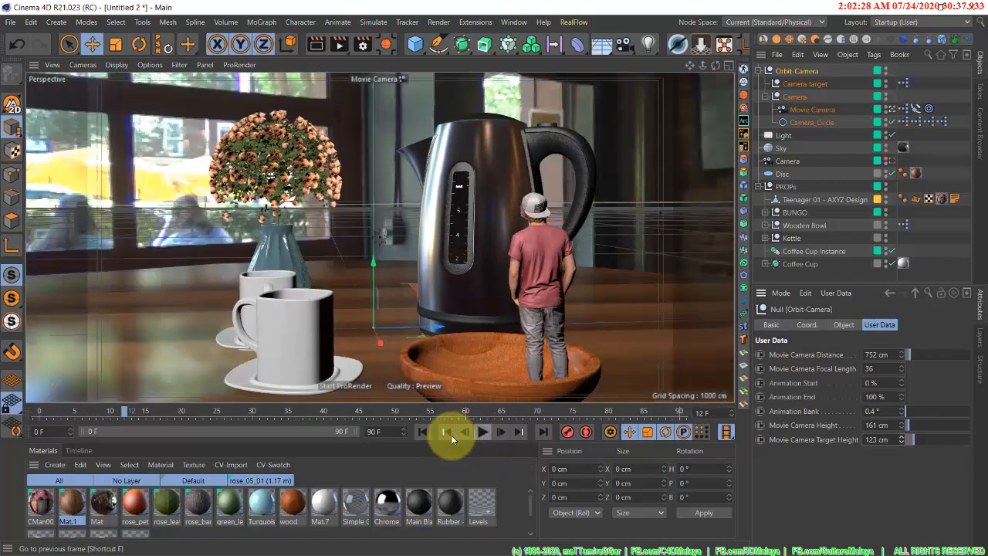
{"action": "left_click", "coordinate": [422, 431]}
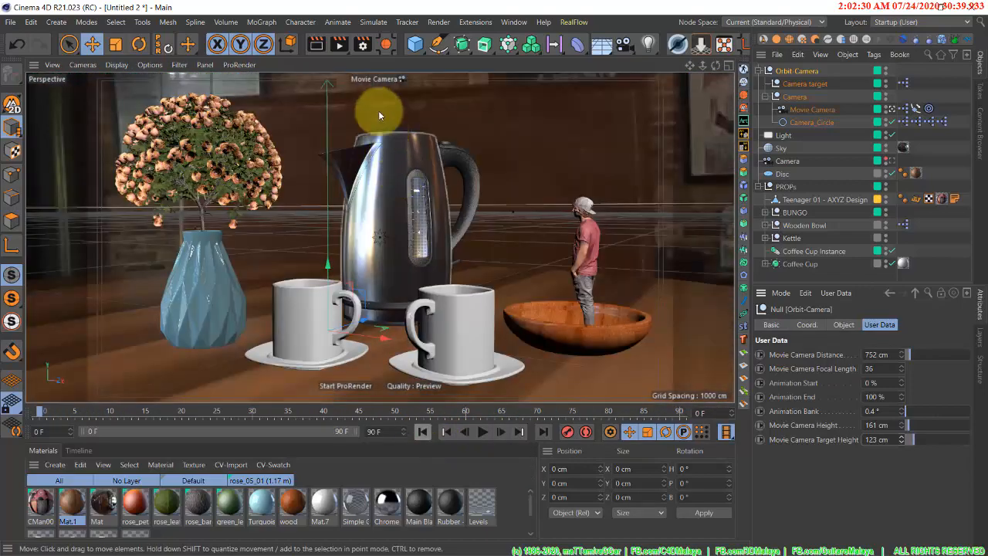
- Check the renderer selection in the render settings, then close them
{"action": "left_click", "coordinate": [362, 44]}
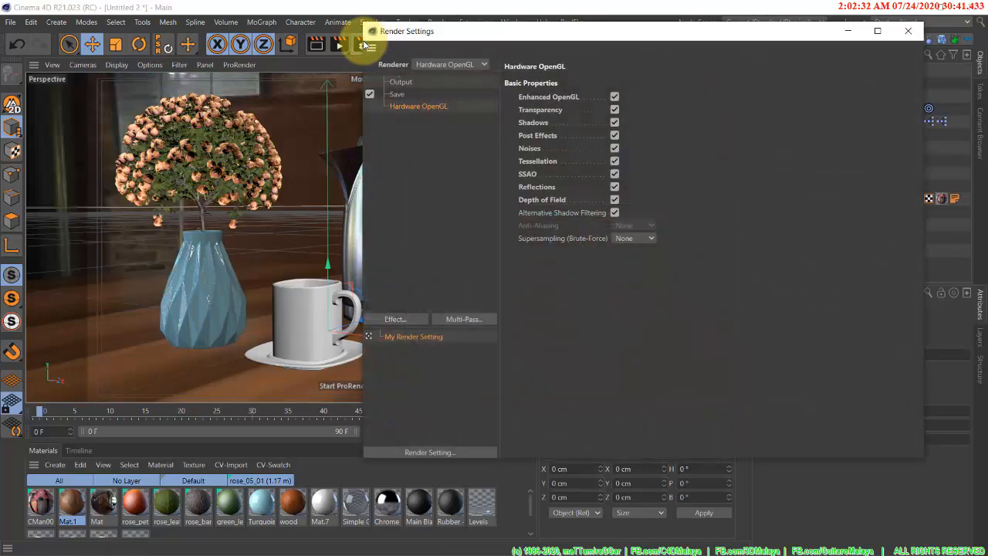
{"action": "left_click", "coordinate": [448, 63]}
{"action": "left_click", "coordinate": [630, 53]}
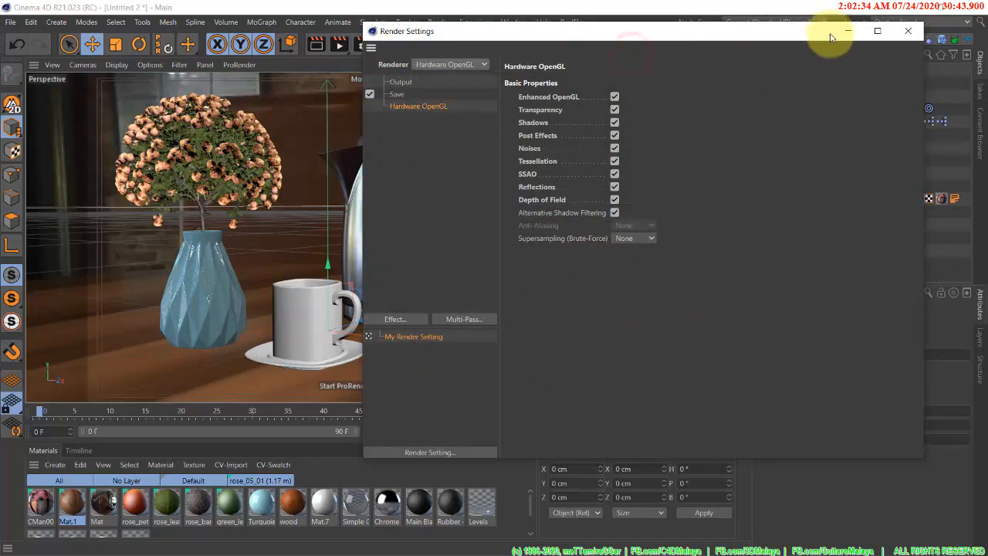
{"action": "left_click", "coordinate": [908, 31]}
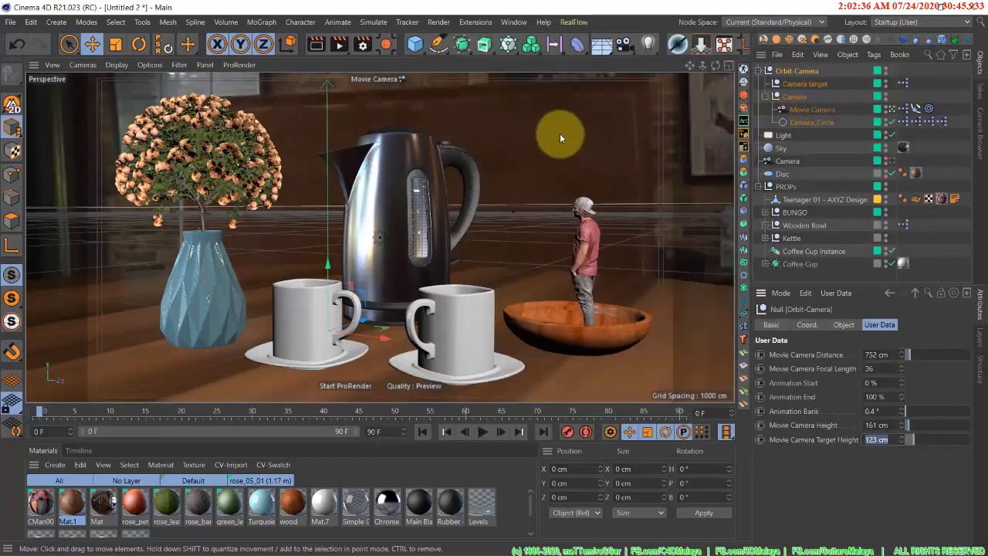
- Start a Make Preview in Hardware OpenGL Preview mode and set its range to all frames
{"action": "key", "text": "alt+b"}
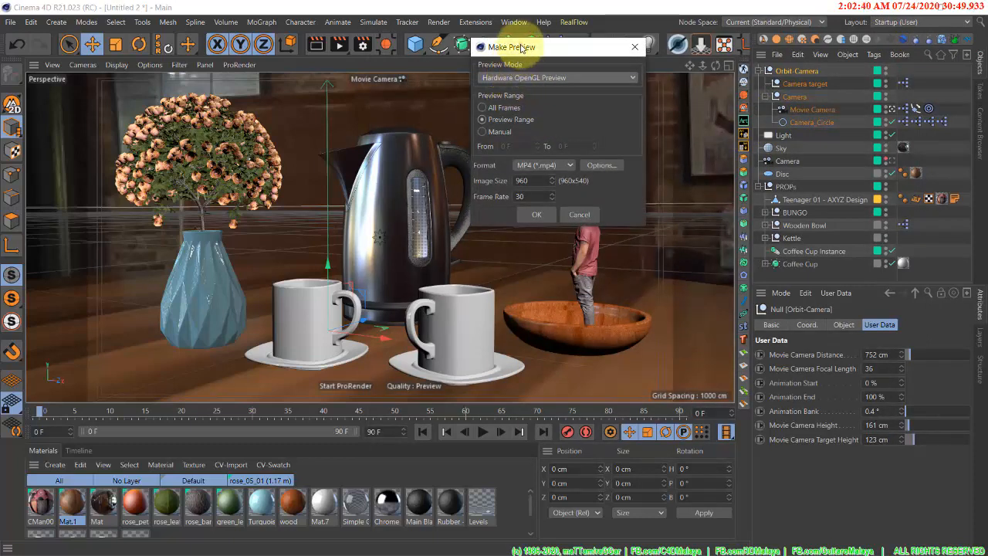
{"action": "left_click_drag", "start_coordinate": [520, 47], "coordinate": [542, 108]}
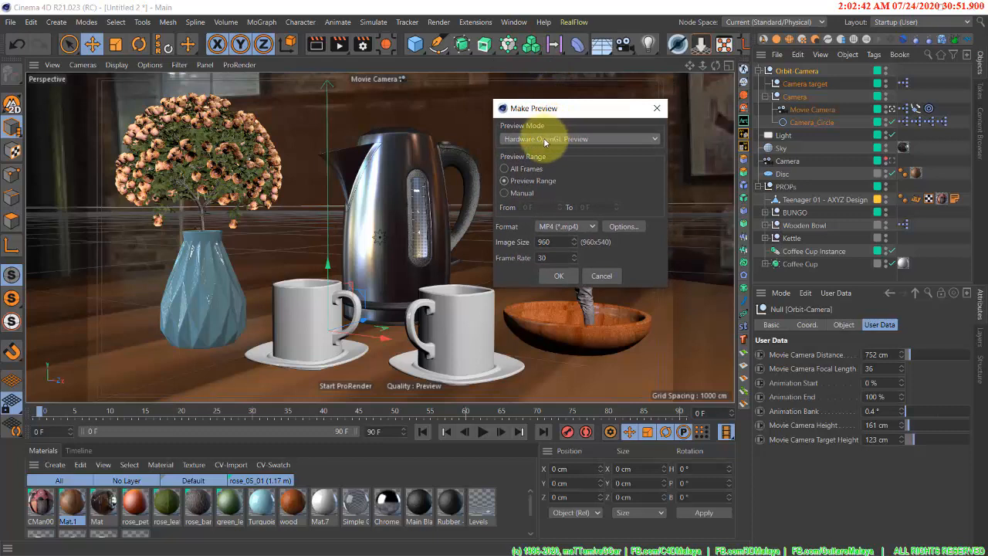
{"action": "left_click", "coordinate": [544, 139]}
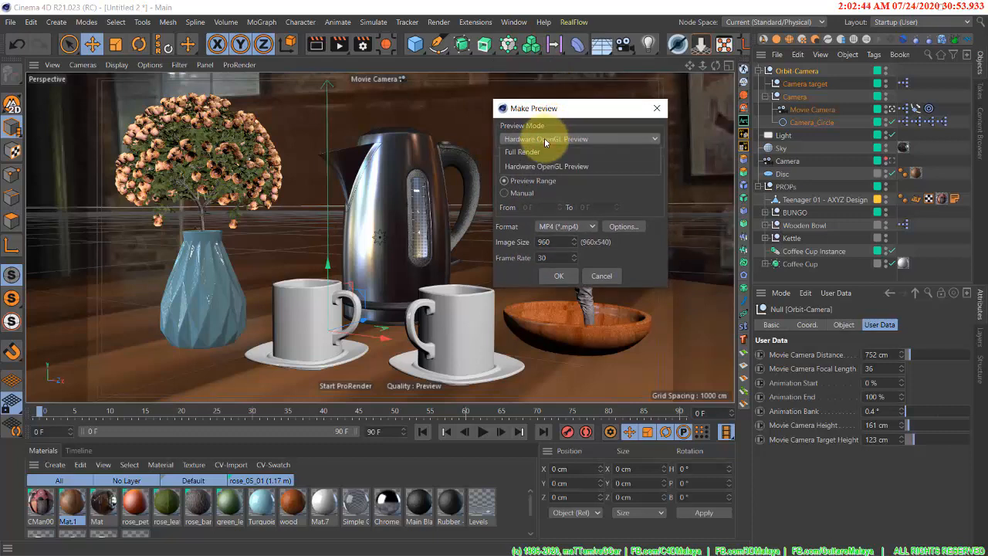
{"action": "left_click", "coordinate": [544, 138]}
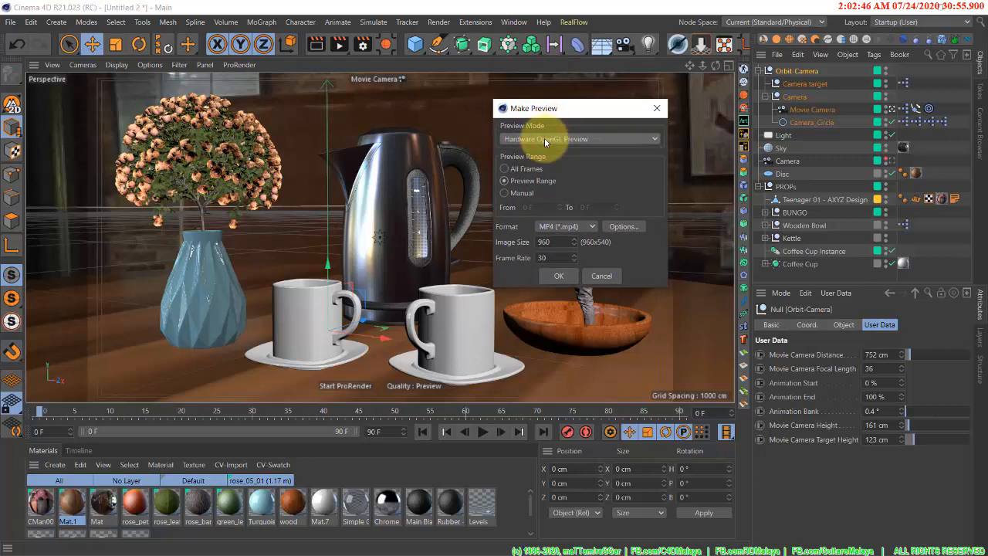
{"action": "left_click", "coordinate": [506, 169]}
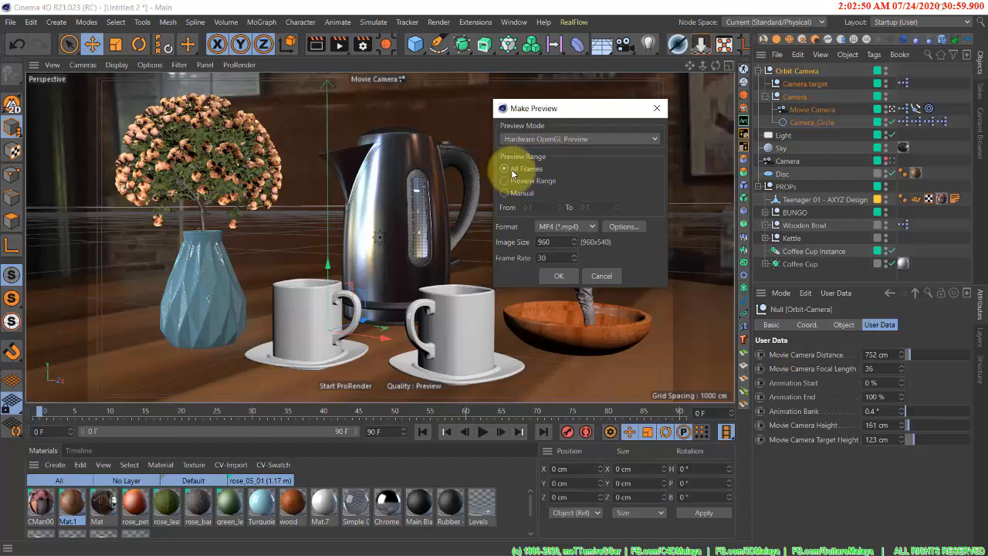
- Keep the preview format as MP4, set the image size to 1280 and the frame rate to 30, and start the preview calculation
{"action": "left_click", "coordinate": [548, 227]}
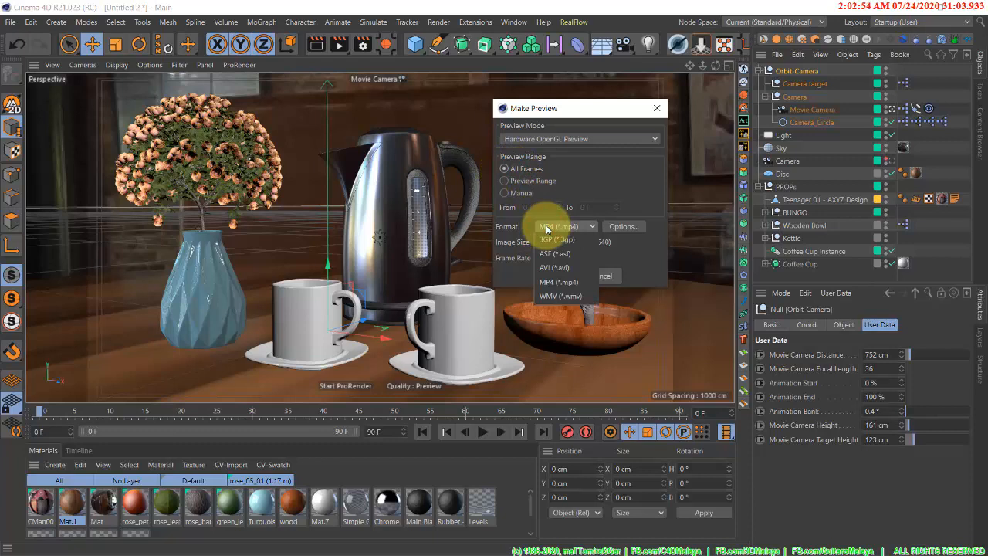
{"action": "left_click", "coordinate": [547, 227]}
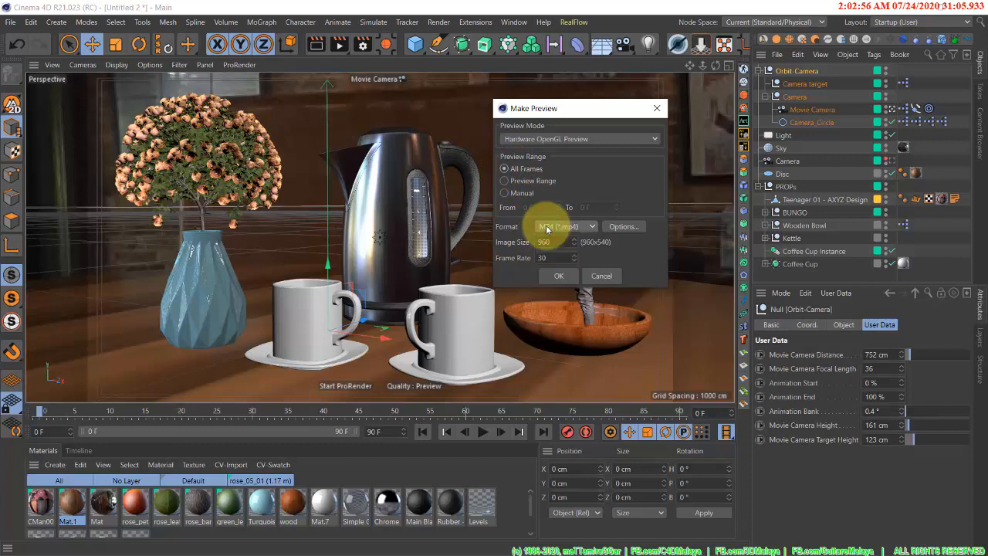
{"action": "left_click", "coordinate": [545, 244]}
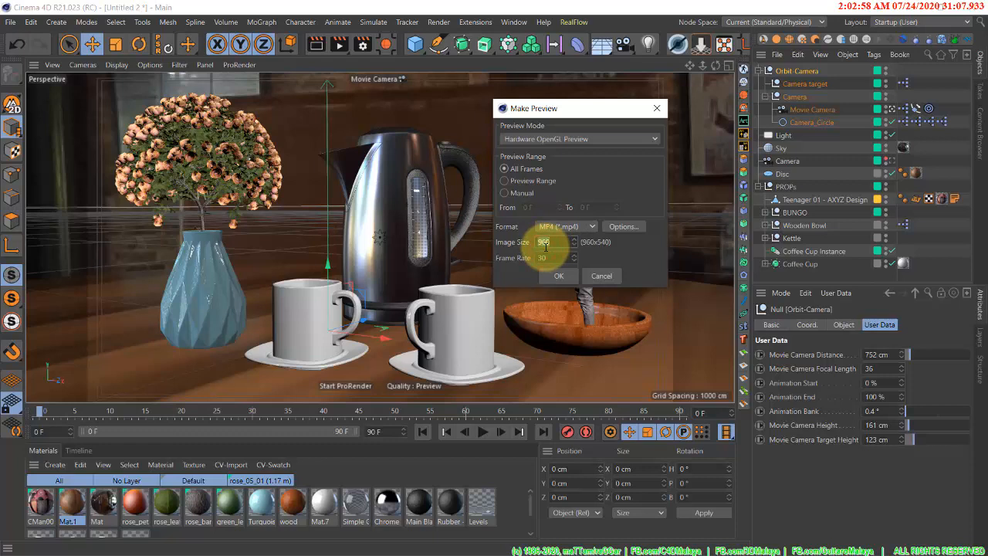
{"action": "type", "text": "1280"}
{"action": "left_click", "coordinate": [552, 258]}
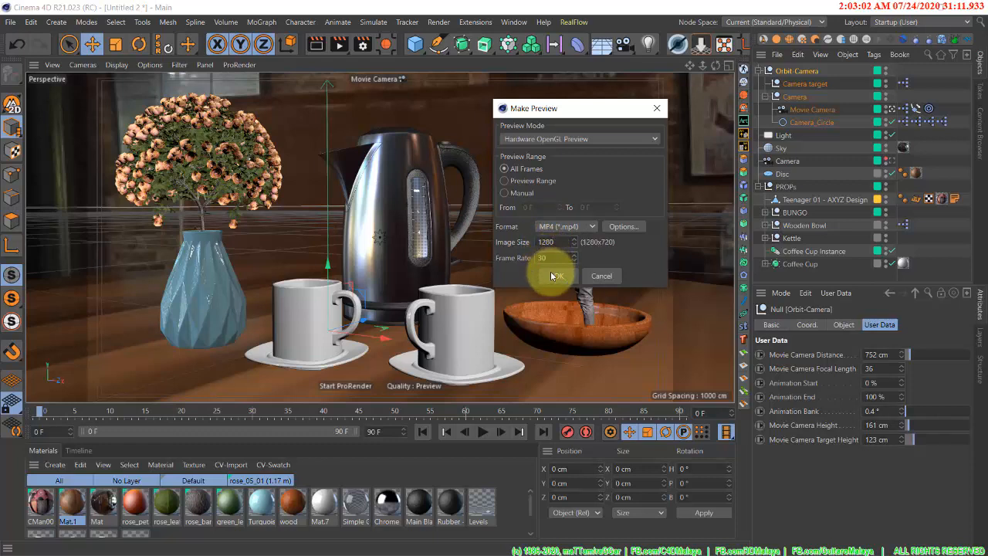
{"action": "type", "text": "30"}
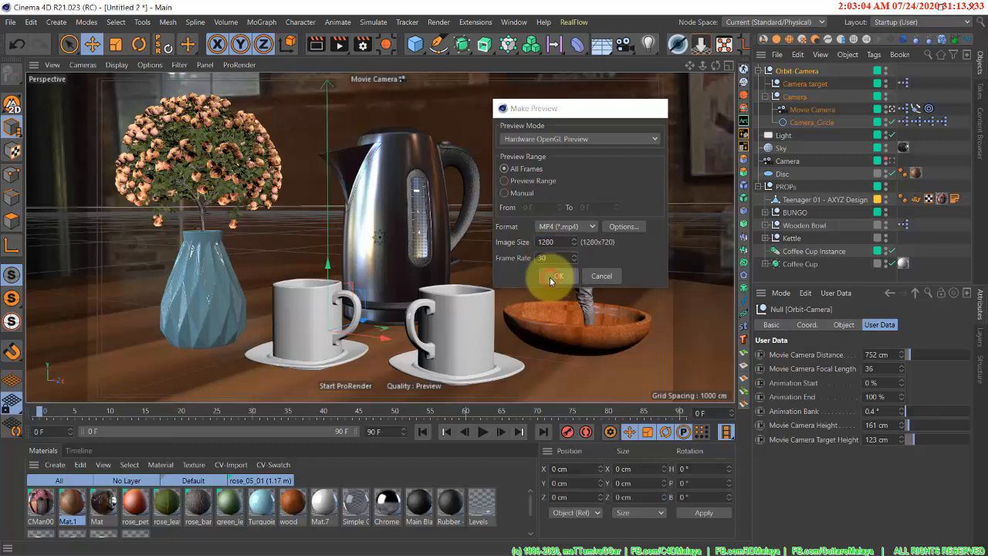
{"action": "left_click", "coordinate": [553, 276]}
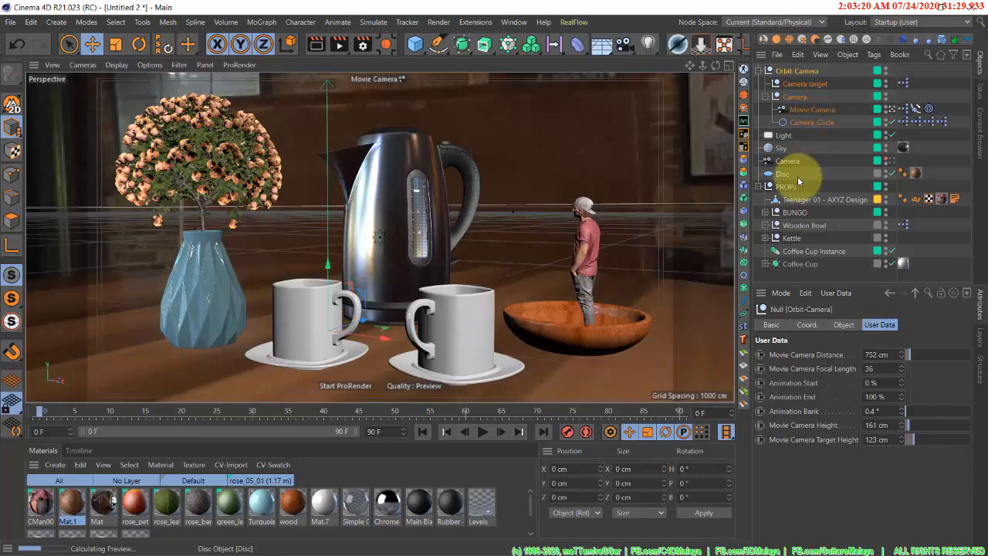
- Switch the renderer from Hardware OpenGL to ProRender in the render settings
{"action": "left_click", "coordinate": [362, 46]}
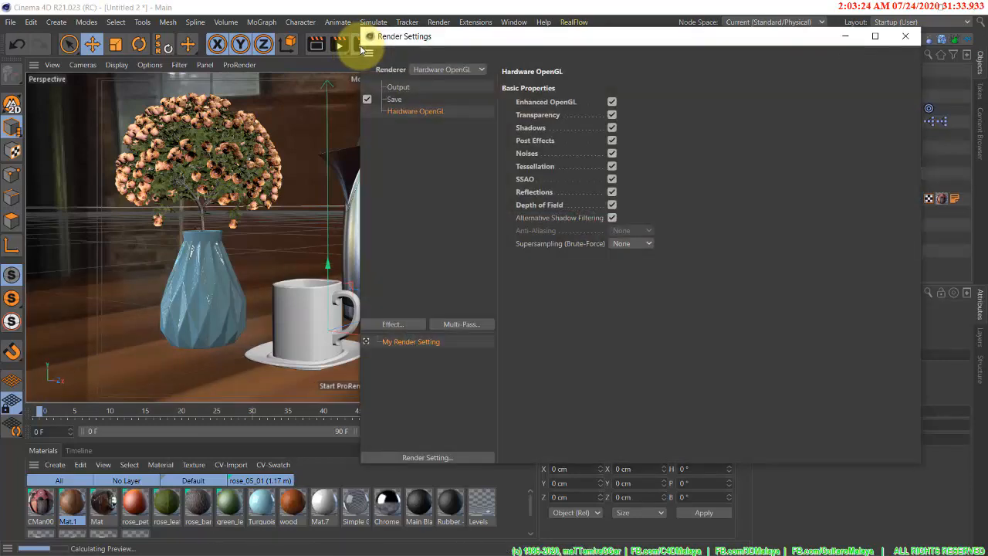
{"action": "left_click", "coordinate": [438, 71]}
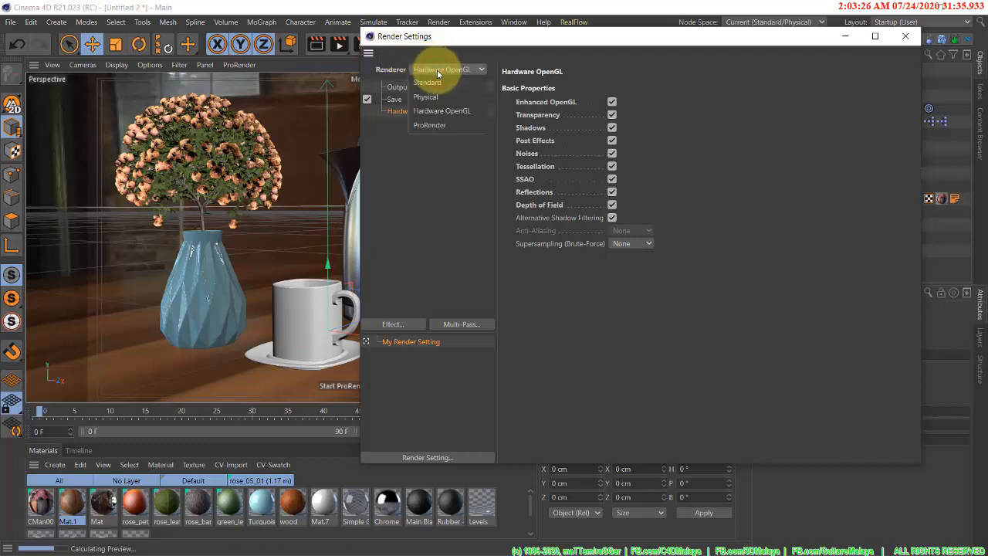
{"action": "left_click", "coordinate": [448, 126]}
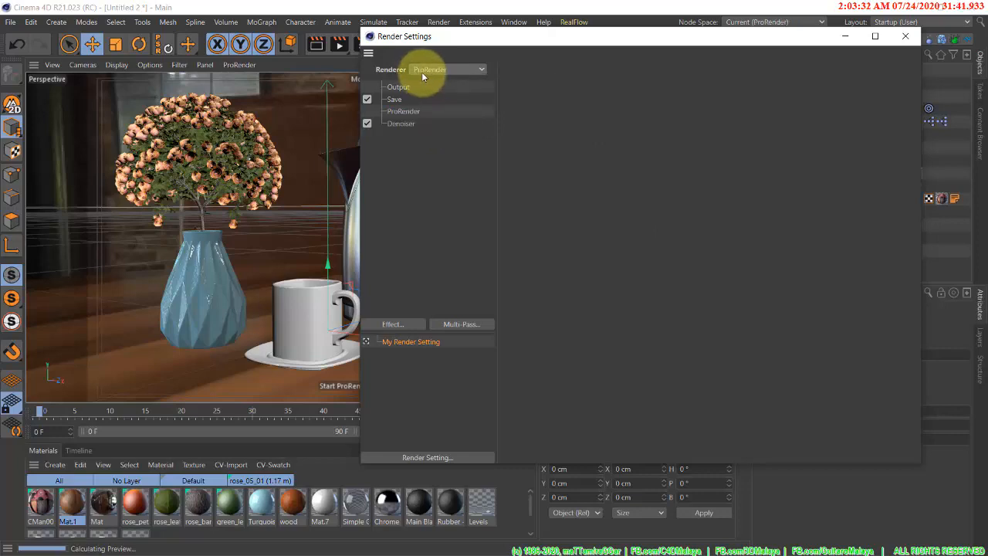
- Open the Picture Viewer, play preview.mp4 and set its playback rate to 10 frames per second
{"action": "key", "text": "shift+F6"}
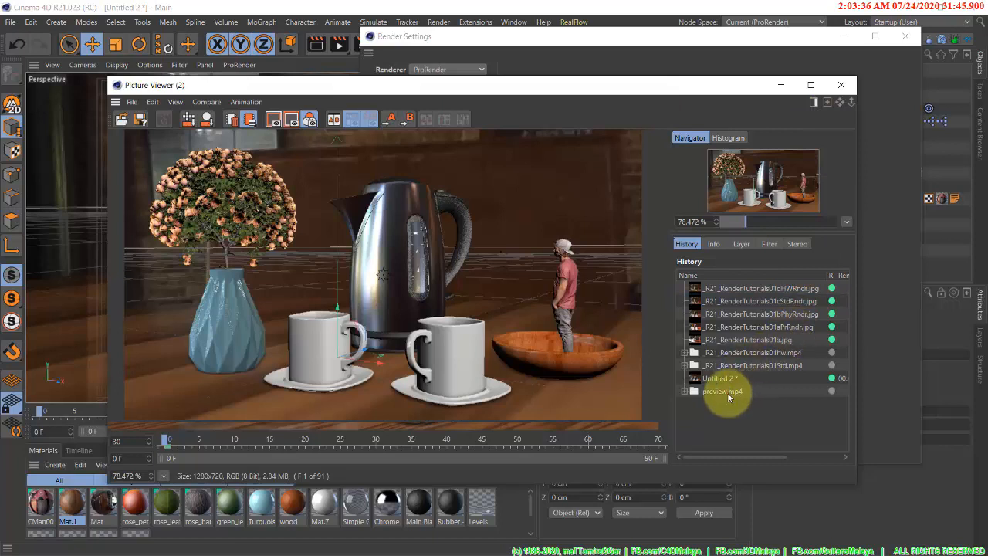
{"action": "left_click", "coordinate": [726, 392]}
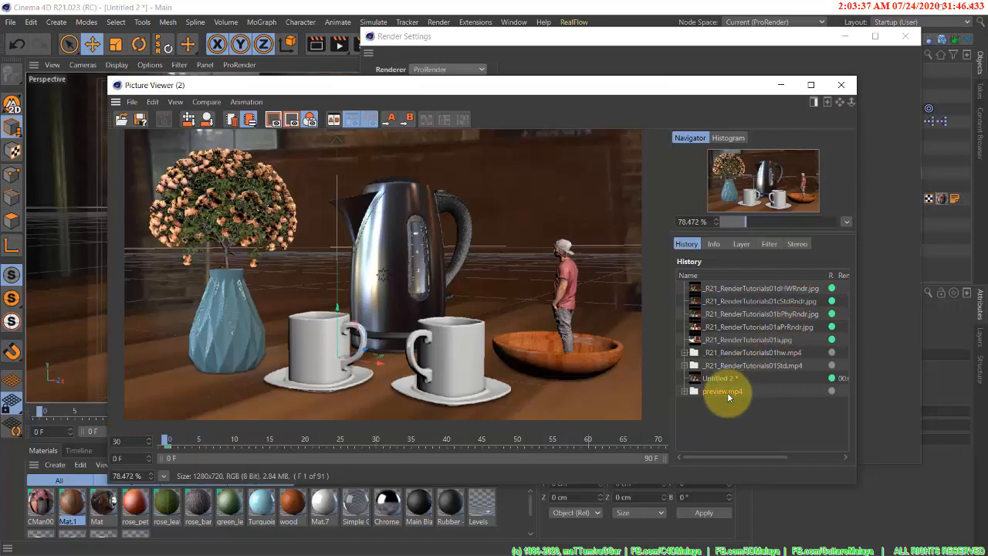
{"action": "left_click", "coordinate": [773, 462]}
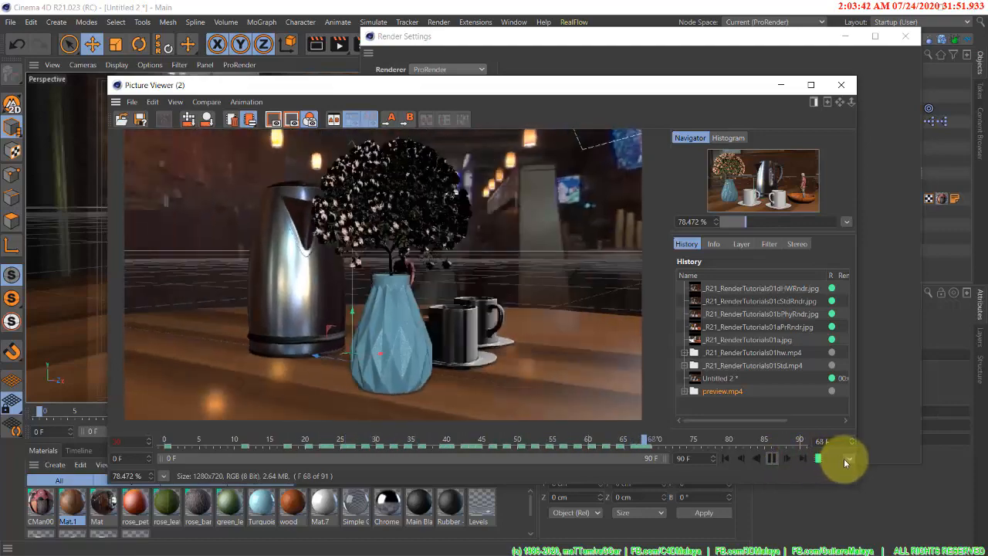
{"action": "left_click", "coordinate": [851, 462]}
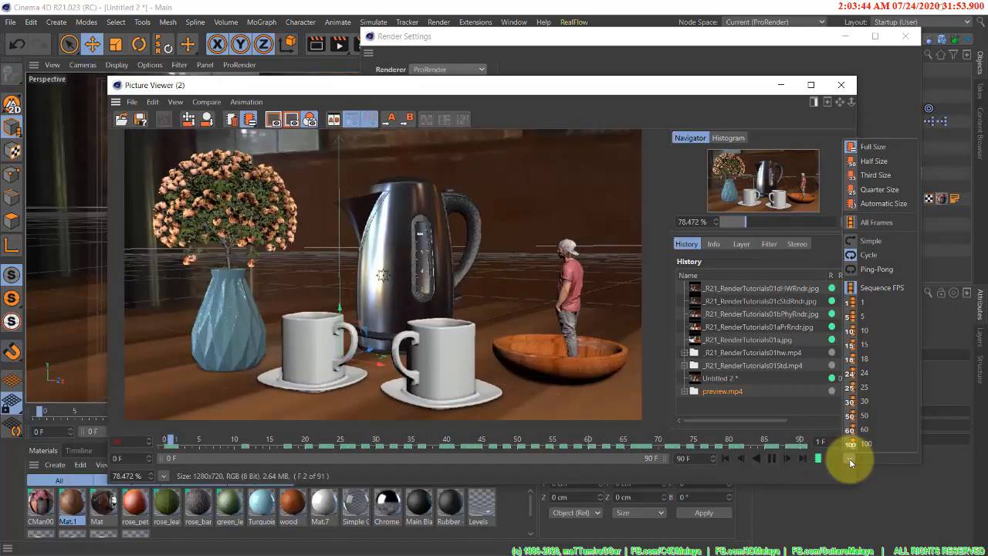
{"action": "left_click", "coordinate": [854, 333]}
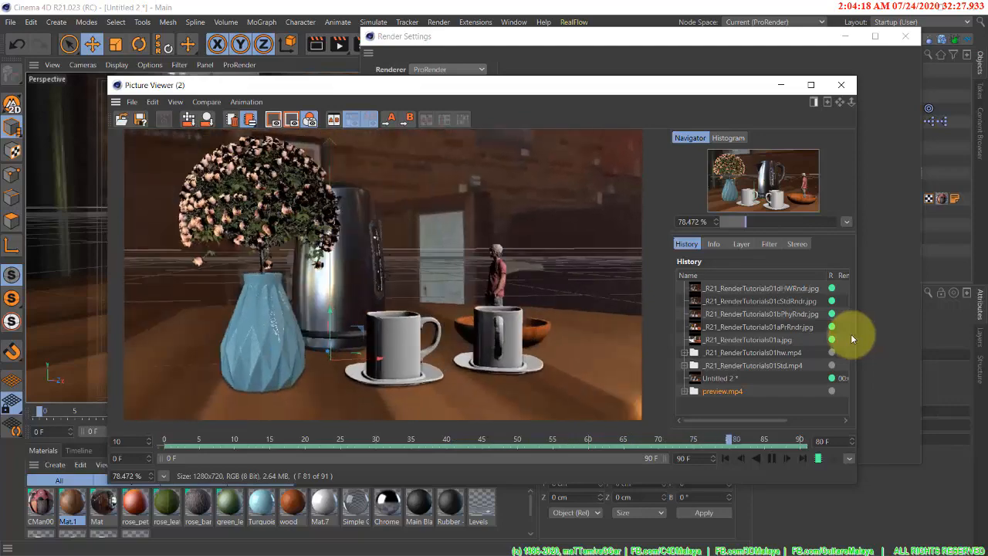
- Compare the Standard and hardware animations with the five still renders in the history, then minimize the Picture Viewer
{"action": "left_click", "coordinate": [735, 368]}
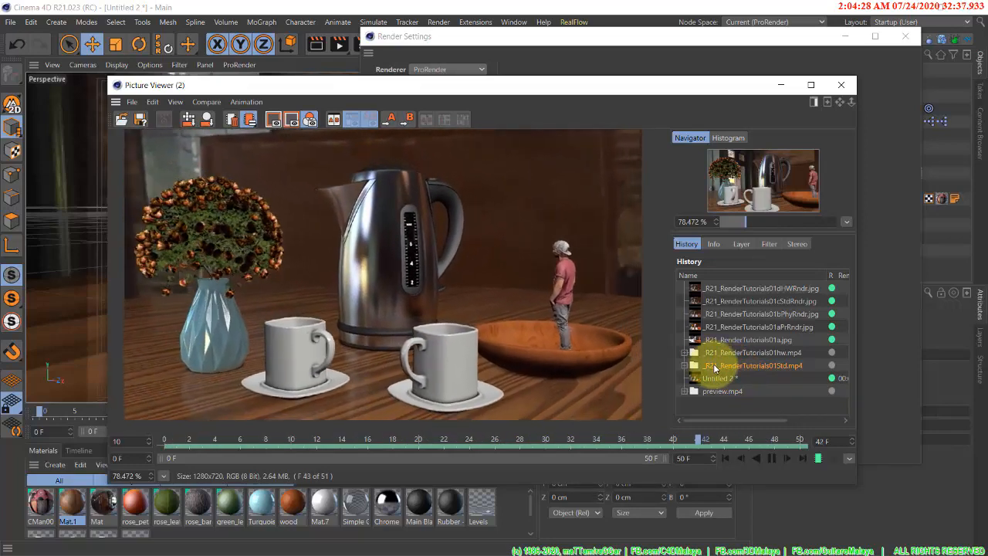
{"action": "left_click", "coordinate": [727, 353]}
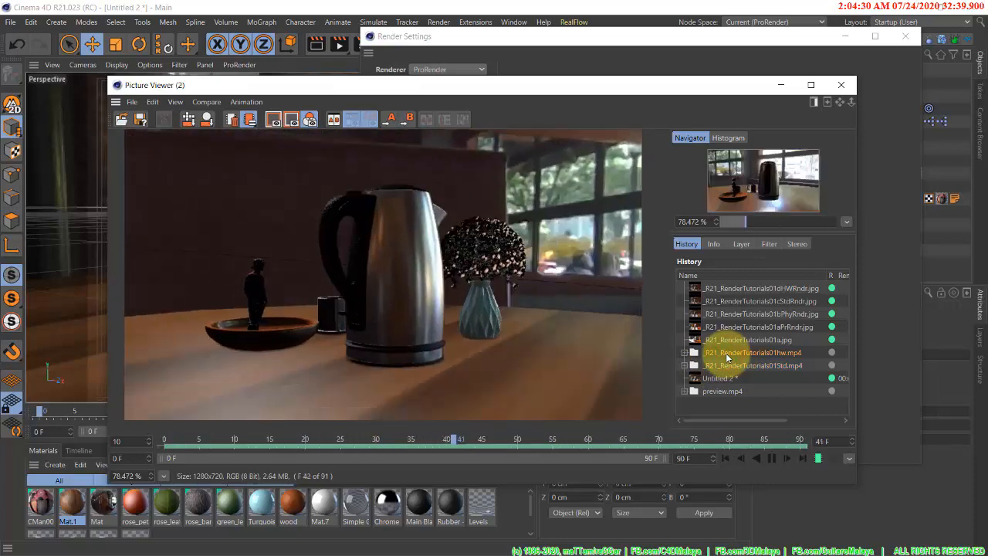
{"action": "left_click", "coordinate": [723, 340]}
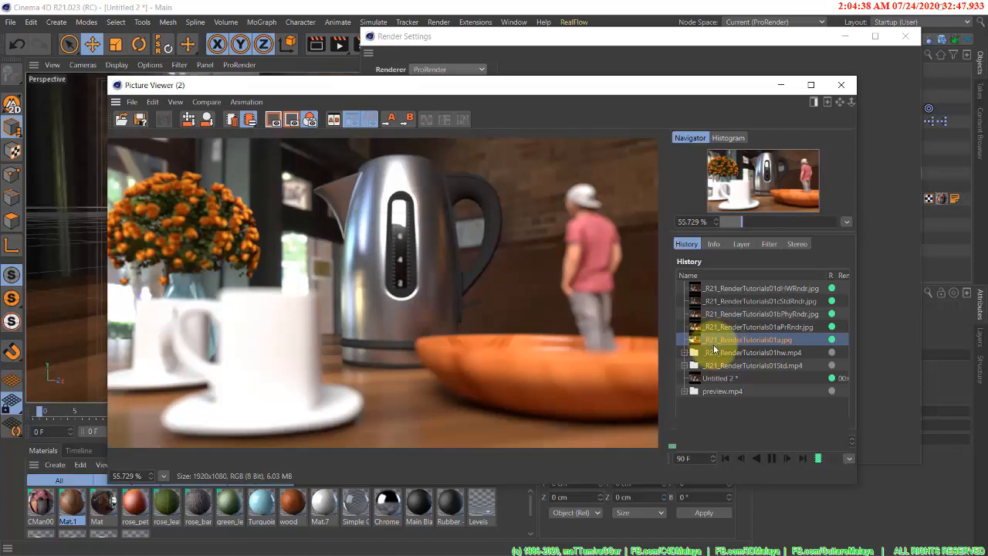
{"action": "left_click", "coordinate": [721, 327]}
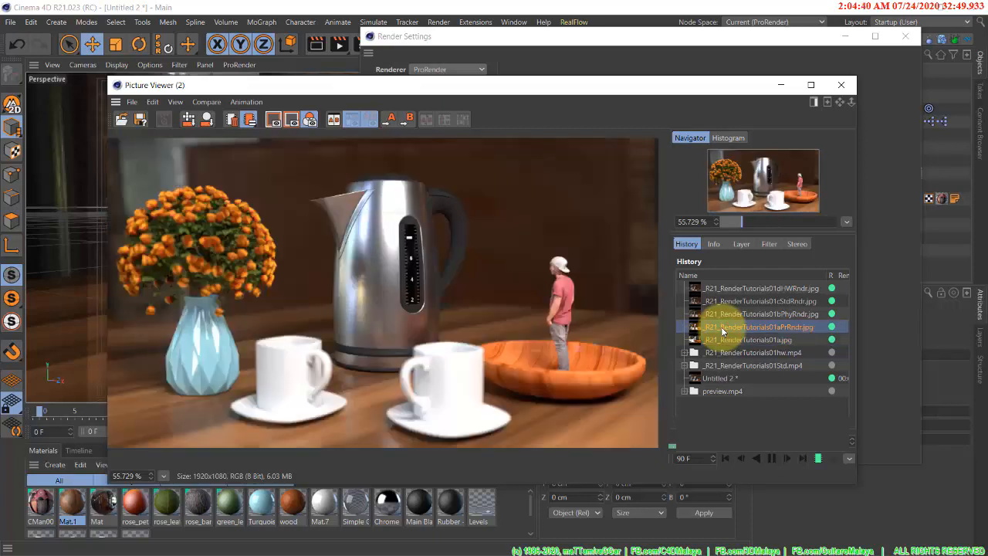
{"action": "left_click", "coordinate": [714, 314]}
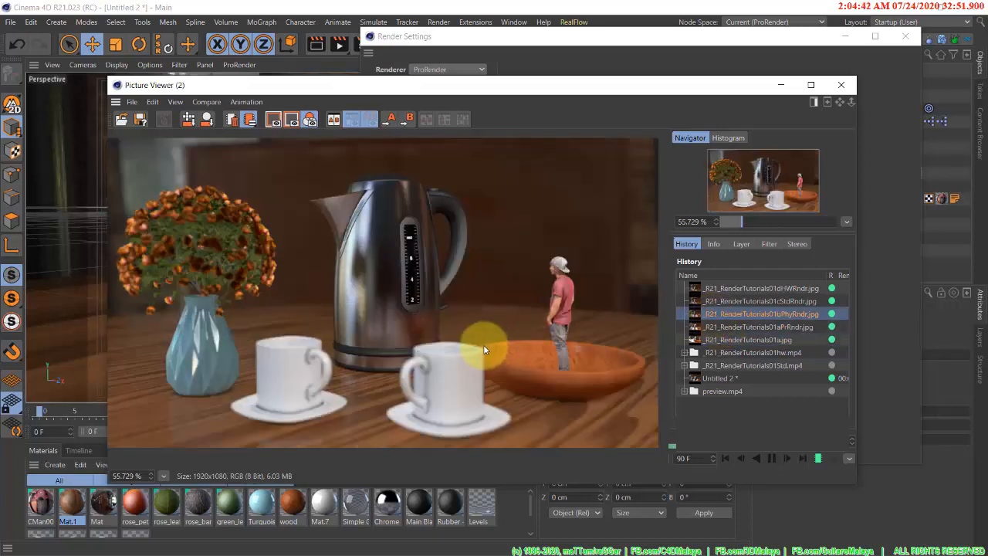
{"action": "left_click", "coordinate": [716, 302]}
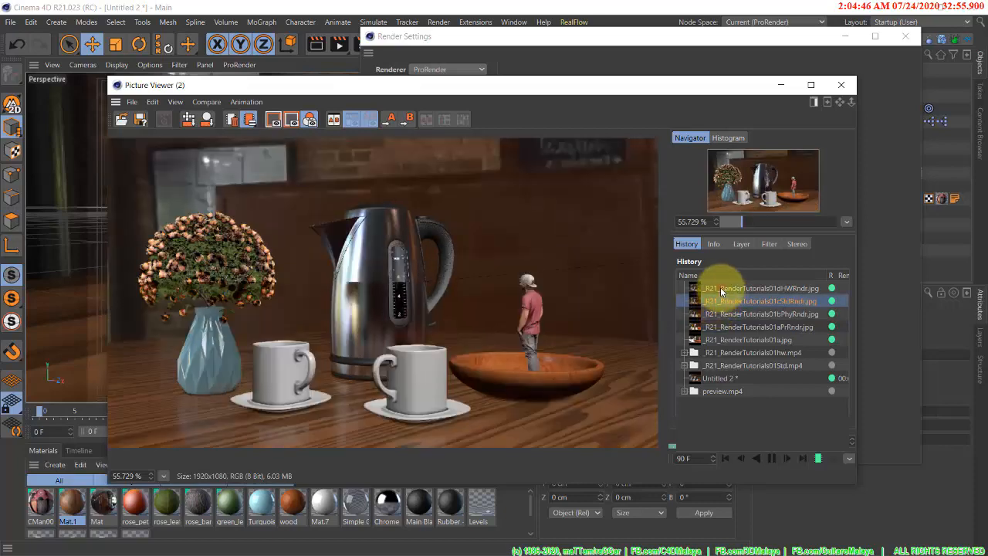
{"action": "left_click", "coordinate": [720, 288]}
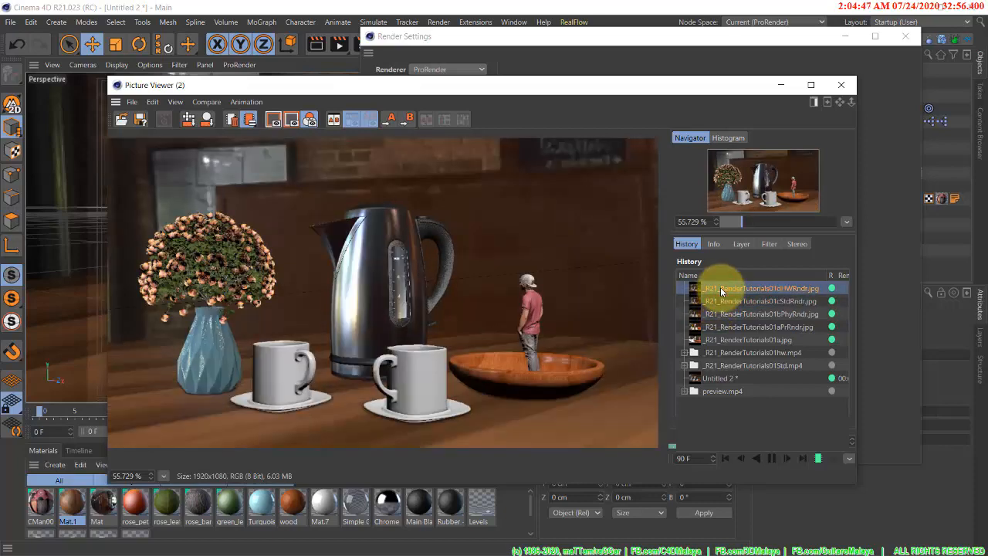
{"action": "left_click", "coordinate": [780, 84]}
- Check the available renderers, keep ProRender and close the render settings
{"action": "left_click", "coordinate": [442, 69]}
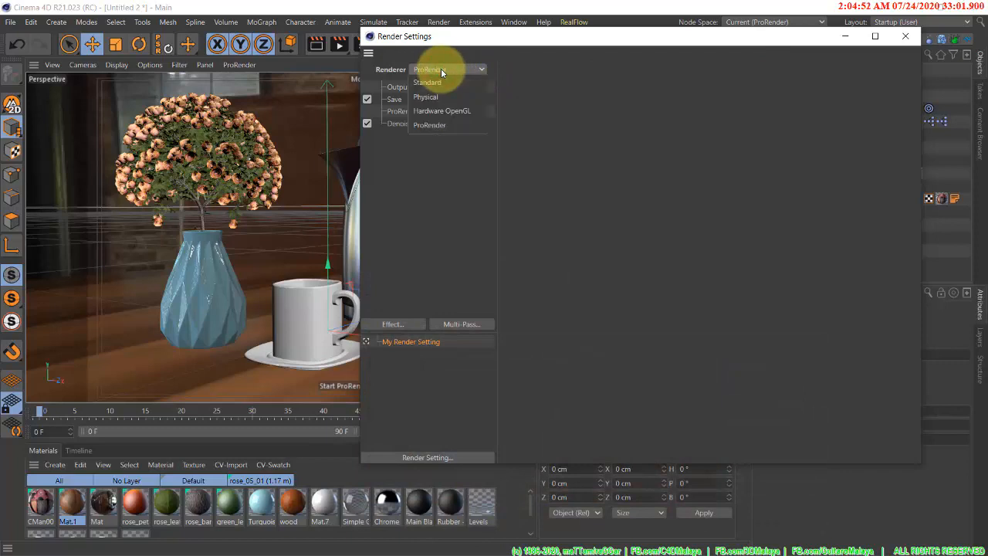
{"action": "left_click", "coordinate": [442, 71]}
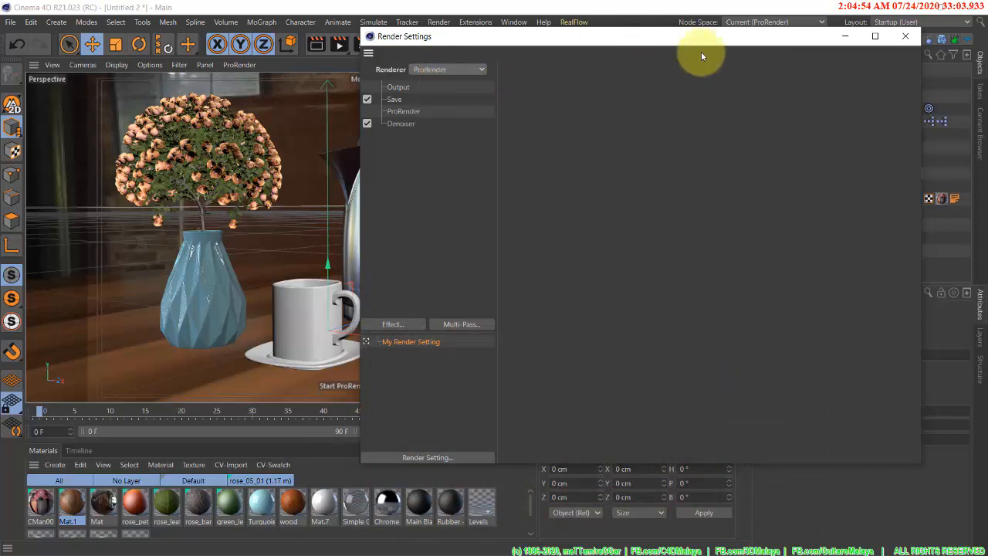
{"action": "left_click", "coordinate": [906, 36]}
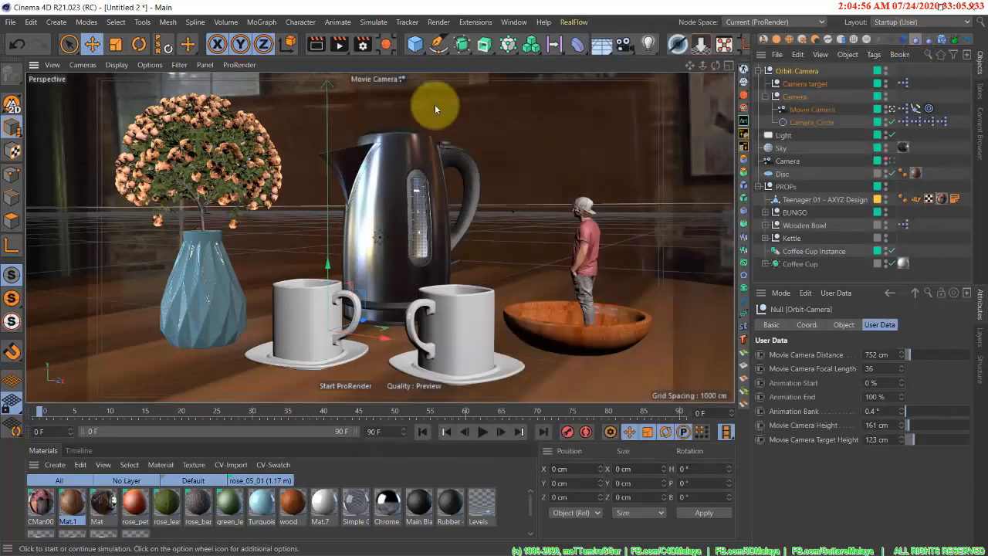
- Start ProRender in the perspective viewport, watch the live render and stop it
{"action": "left_click", "coordinate": [245, 67]}
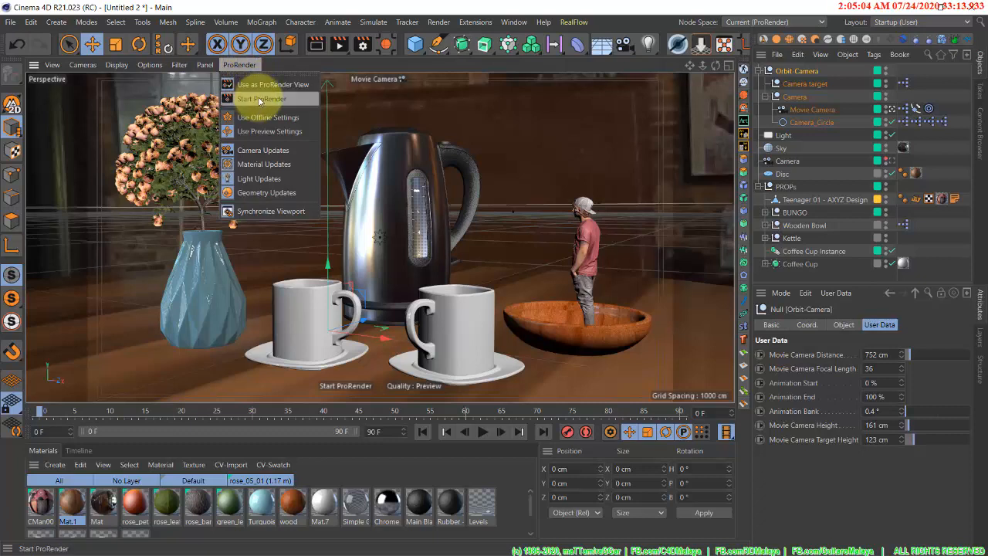
{"action": "left_click", "coordinate": [258, 97]}
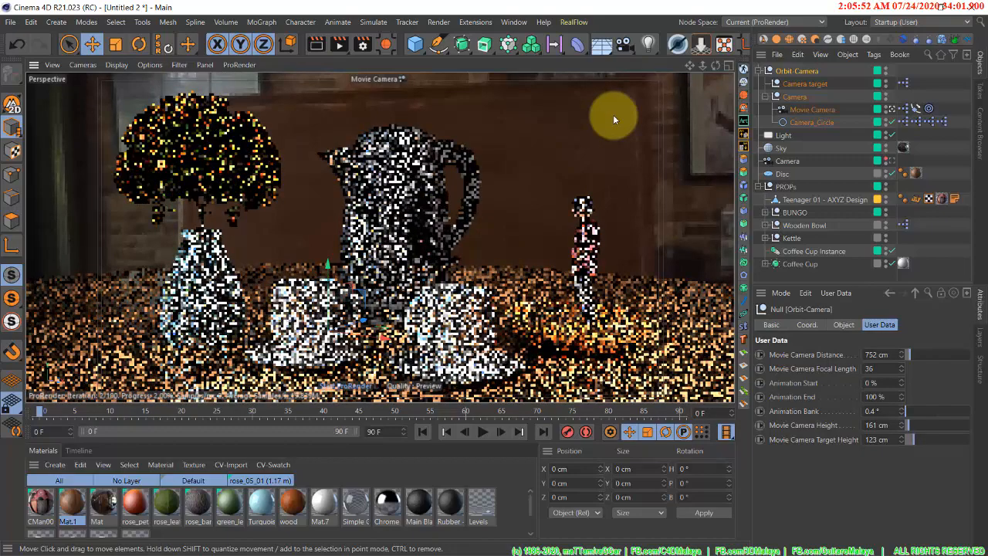
{"action": "left_click", "coordinate": [232, 65]}
{"action": "left_click", "coordinate": [263, 97]}
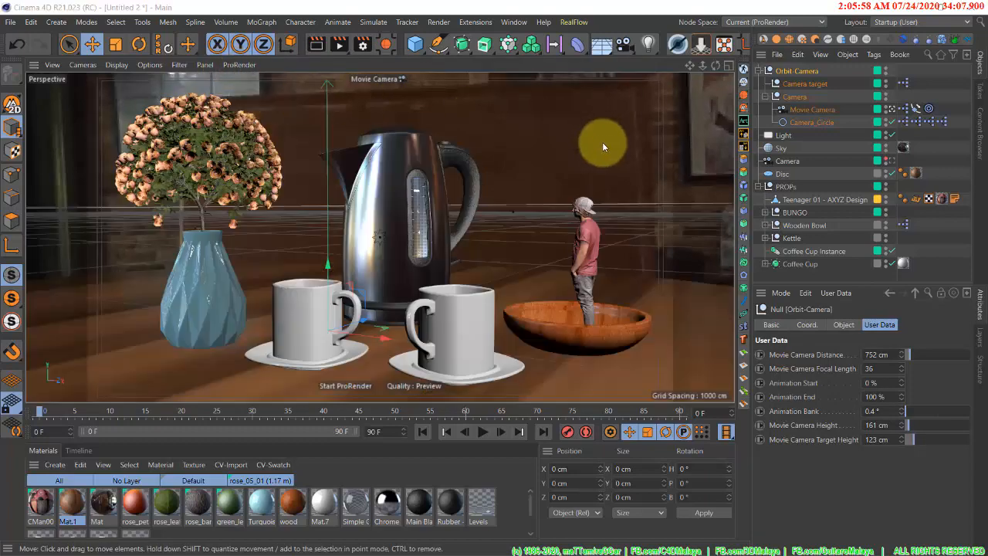
- Switch to the Picture Viewer and play the animation _R21_RenderTutorials01Std.mp4
{"action": "key", "text": "alt+Tab"}
{"action": "key", "text": "Tab"}
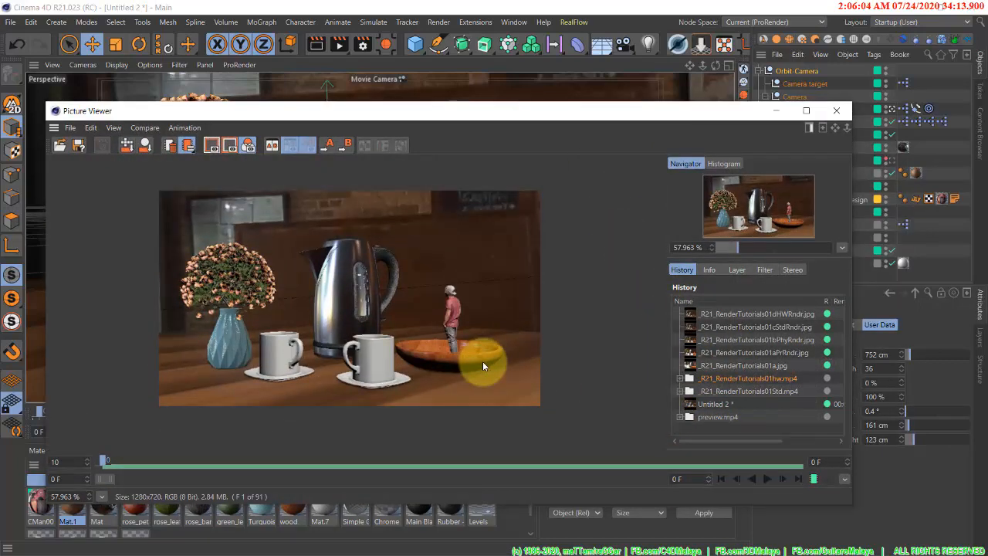
{"action": "left_click", "coordinate": [715, 391]}
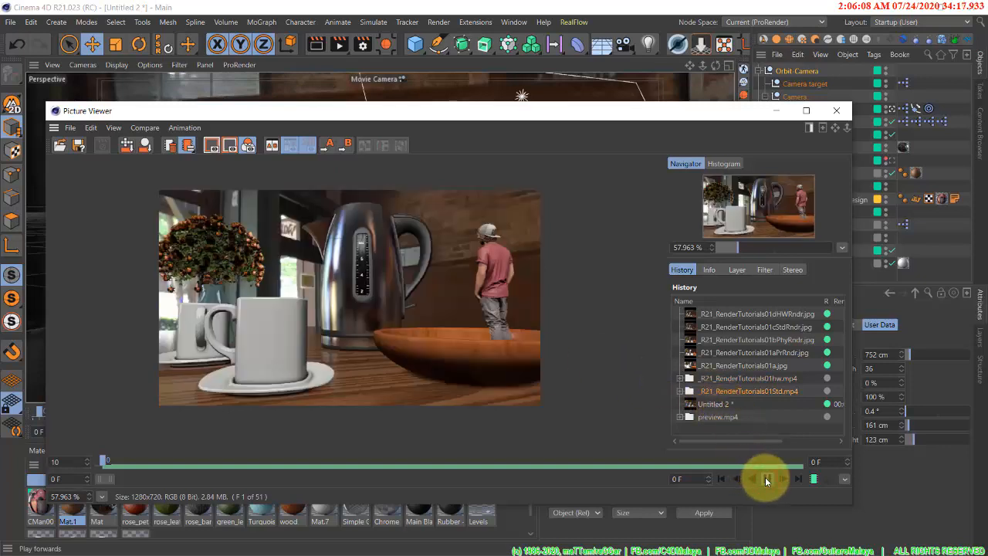
- Compare the still renders one by one, from _R21_RenderTutorials01a.jpg through the ProRender, Physical, Standard and hardware versions
{"action": "left_click", "coordinate": [713, 368]}
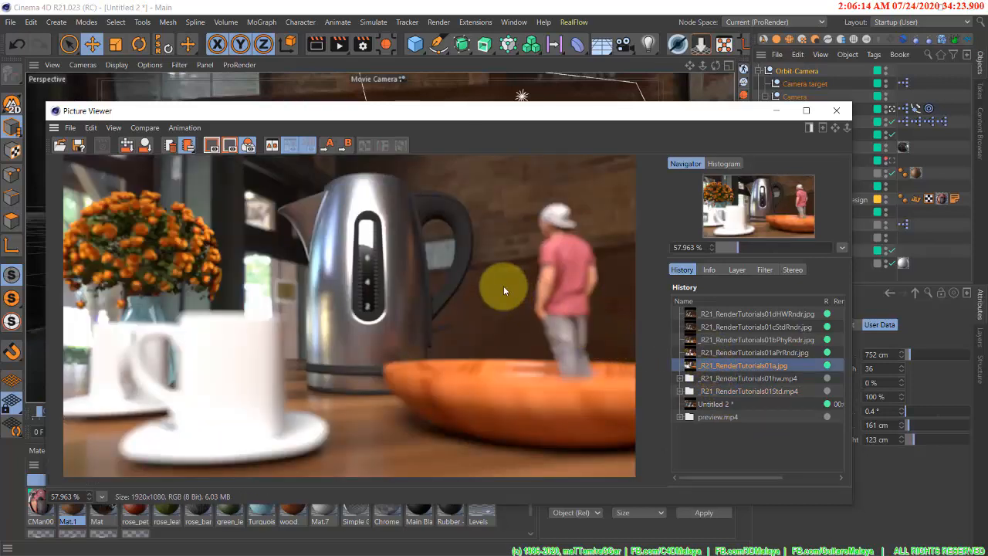
{"action": "left_click", "coordinate": [717, 354]}
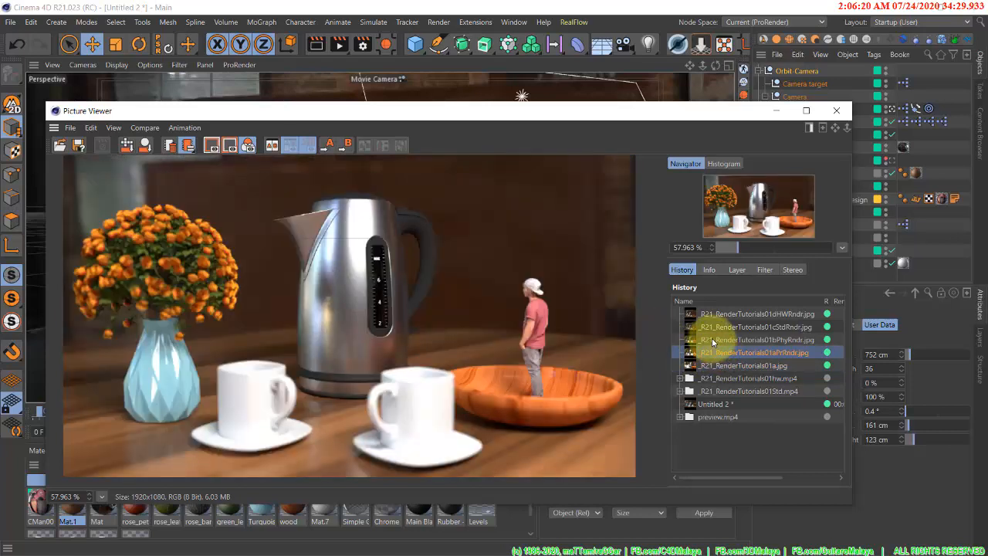
{"action": "left_click", "coordinate": [714, 341]}
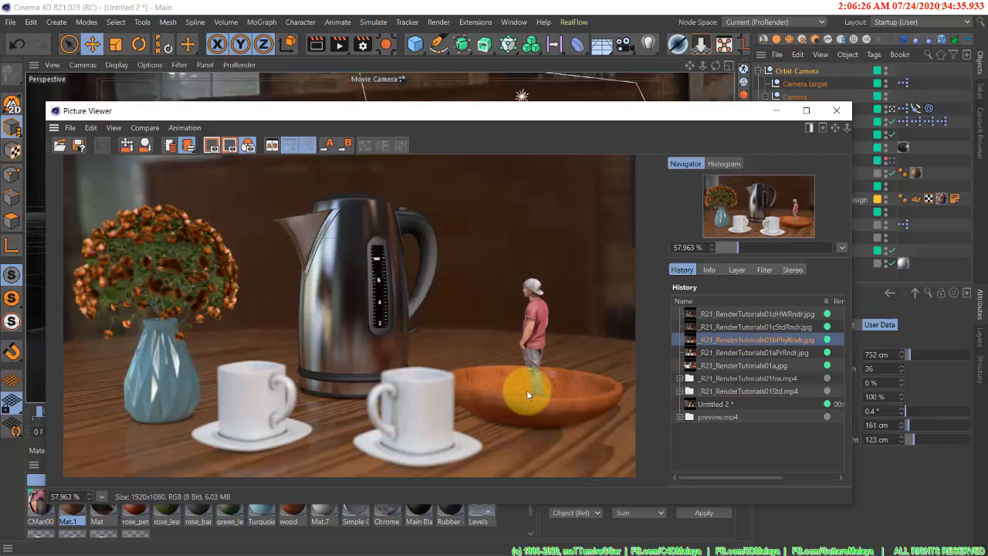
{"action": "left_click", "coordinate": [719, 327]}
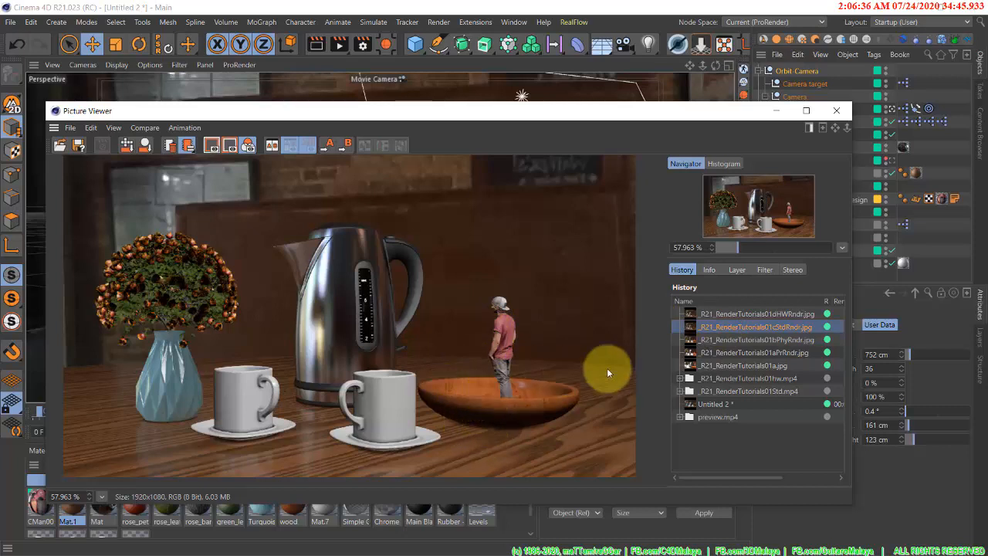
{"action": "left_click", "coordinate": [719, 315]}
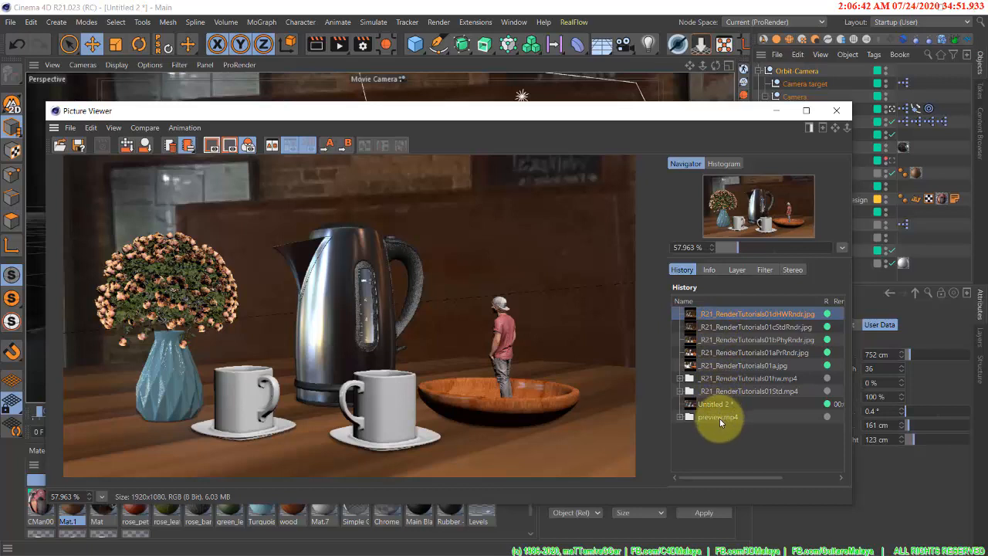
- Play preview.mp4 and compare it with the animations _R21_RenderTutorials01Std.mp4 and _R21_RenderTutorials01hw.mp4
{"action": "left_click", "coordinate": [720, 419]}
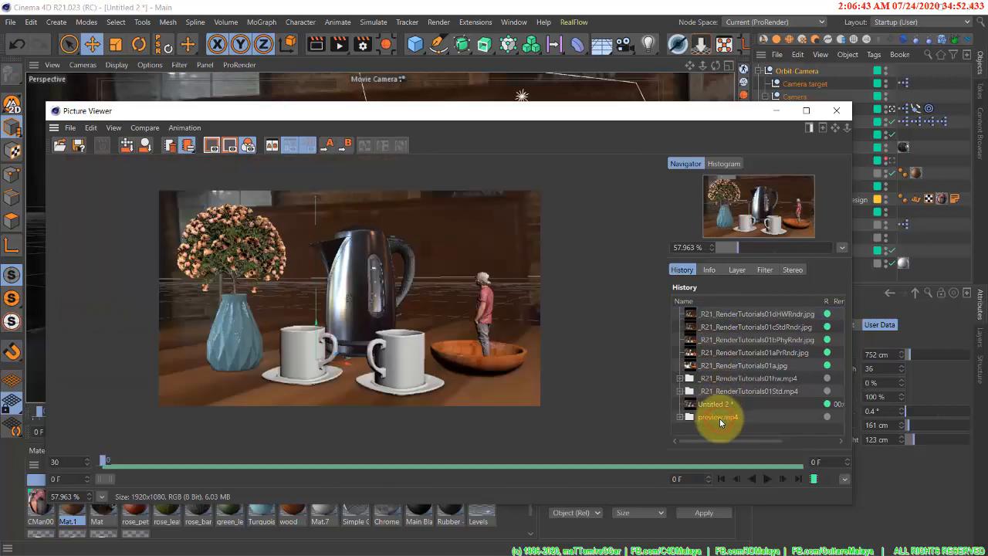
{"action": "left_click", "coordinate": [767, 480]}
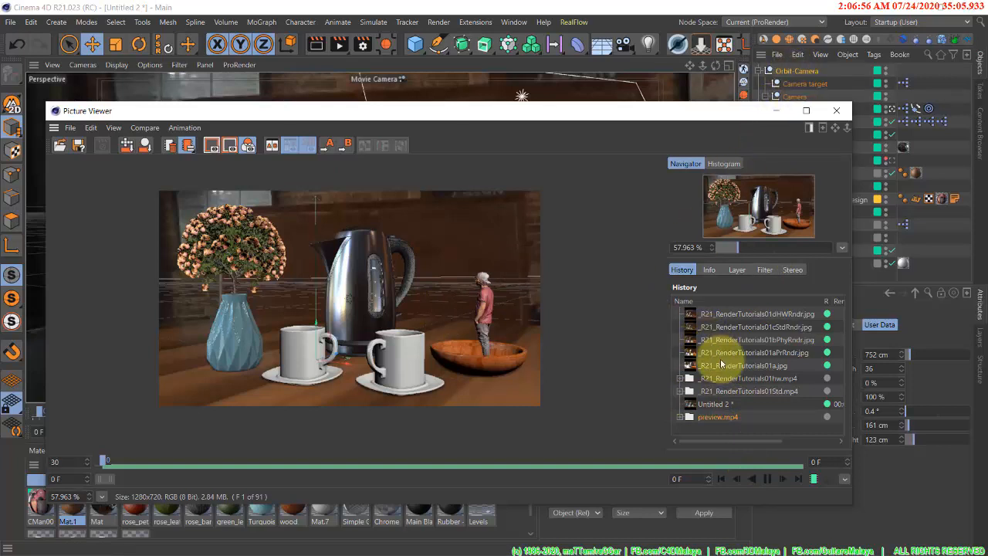
{"action": "left_click", "coordinate": [723, 392]}
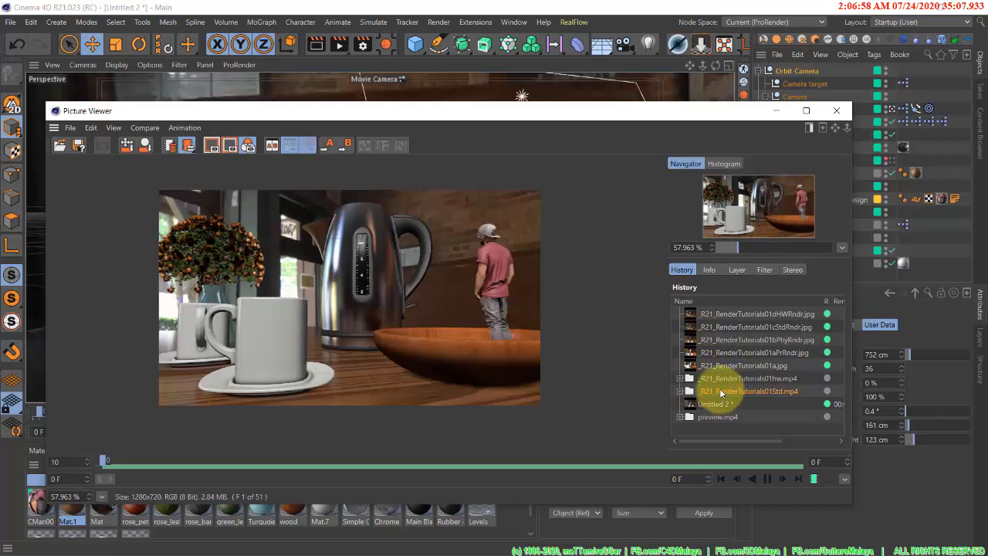
{"action": "left_click", "coordinate": [719, 379]}
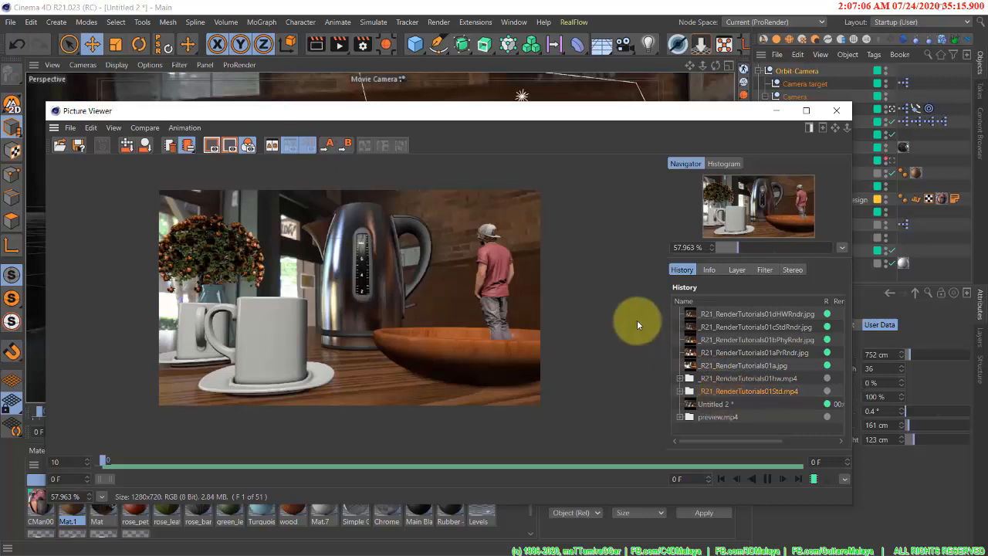
{"action": "left_click", "coordinate": [718, 377]}
- Review _R21_RenderTutorials01a.jpg and the ProRender, Physical and Standard stills again
{"action": "left_click", "coordinate": [717, 368]}
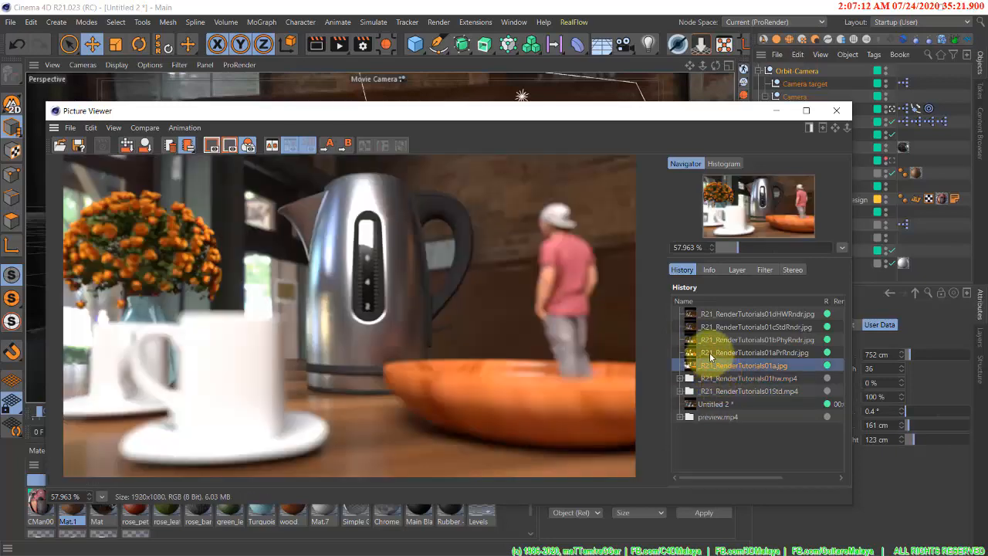
{"action": "left_click", "coordinate": [710, 352]}
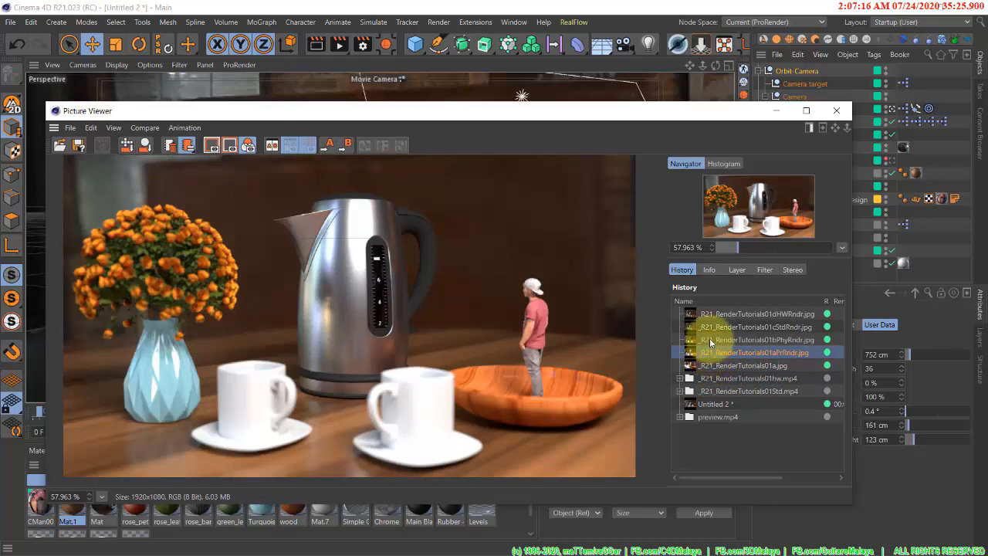
{"action": "left_click", "coordinate": [709, 340]}
{"action": "left_click", "coordinate": [708, 327]}
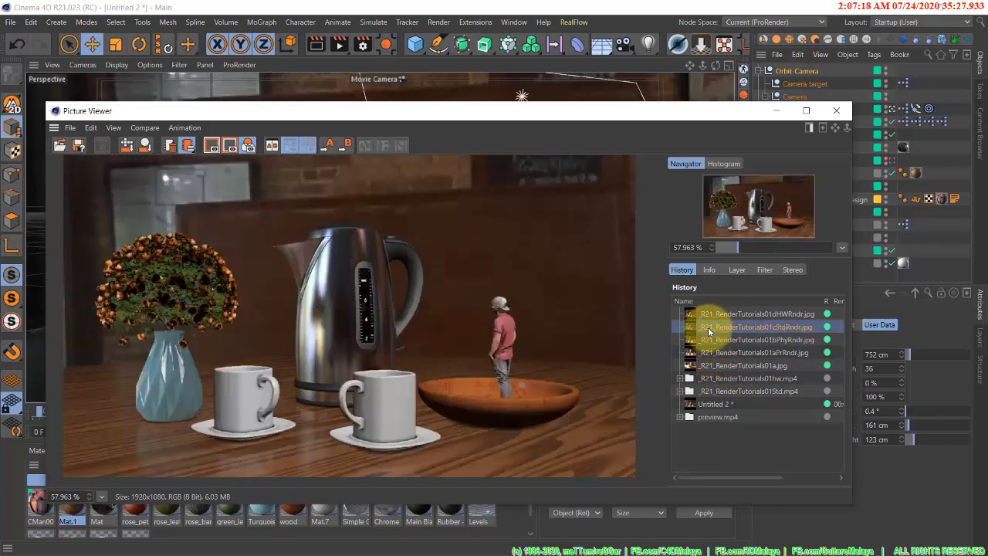
- Compare the Physical and ProRender stills with _R21_RenderTutorials01a.jpg, going back through them to _R21_RenderTutorials01cStdRndr.jpg
{"action": "left_click", "coordinate": [710, 339]}
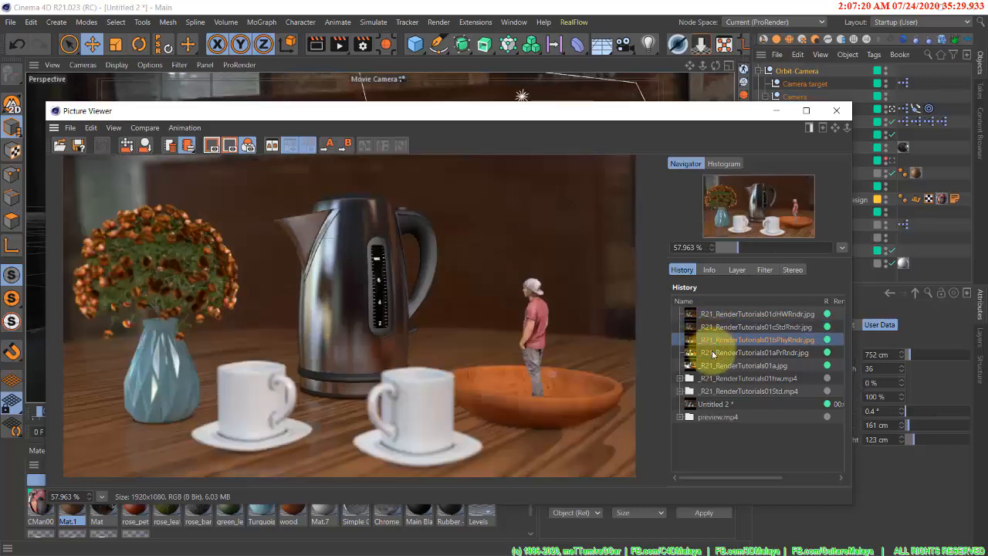
{"action": "left_click", "coordinate": [712, 353]}
{"action": "left_click", "coordinate": [715, 365]}
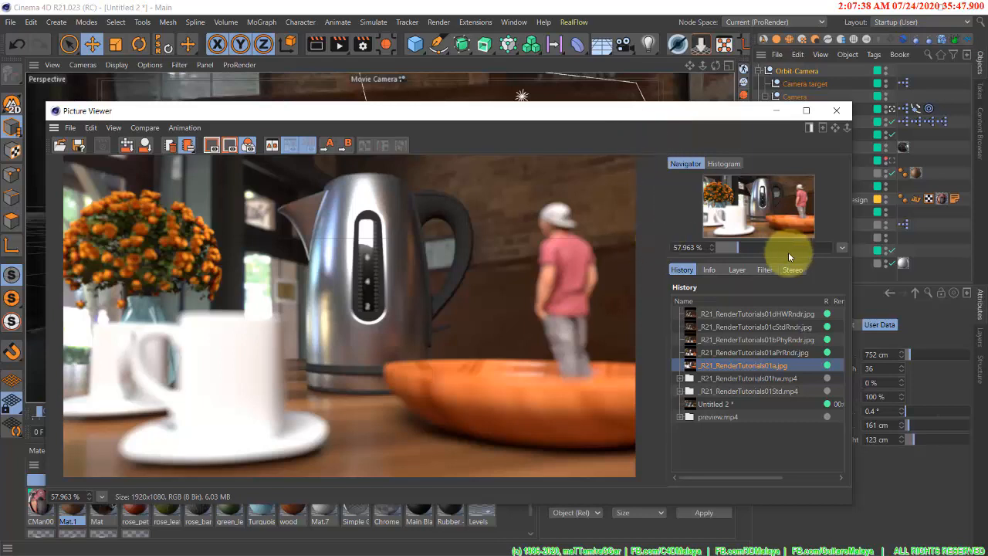
{"action": "left_click", "coordinate": [726, 354]}
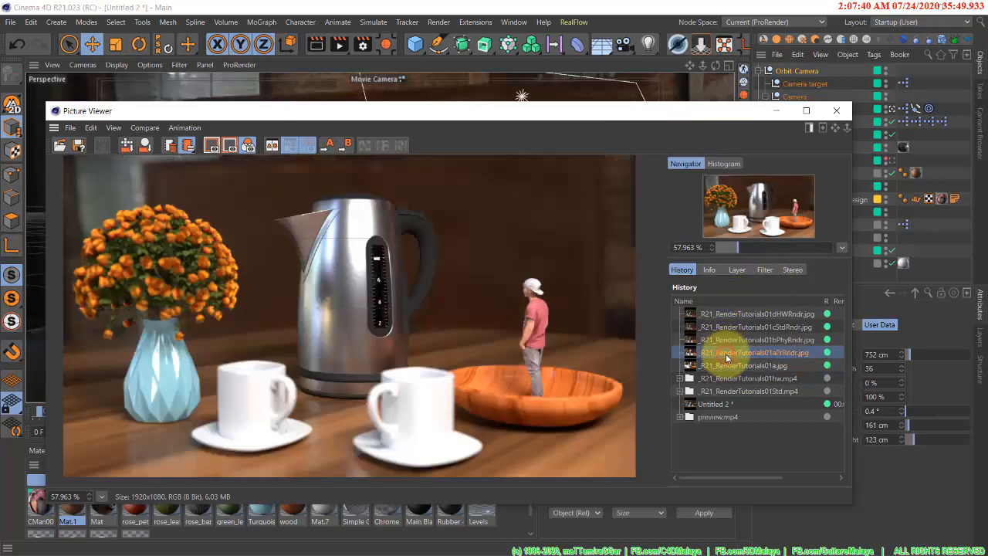
{"action": "left_click", "coordinate": [719, 342]}
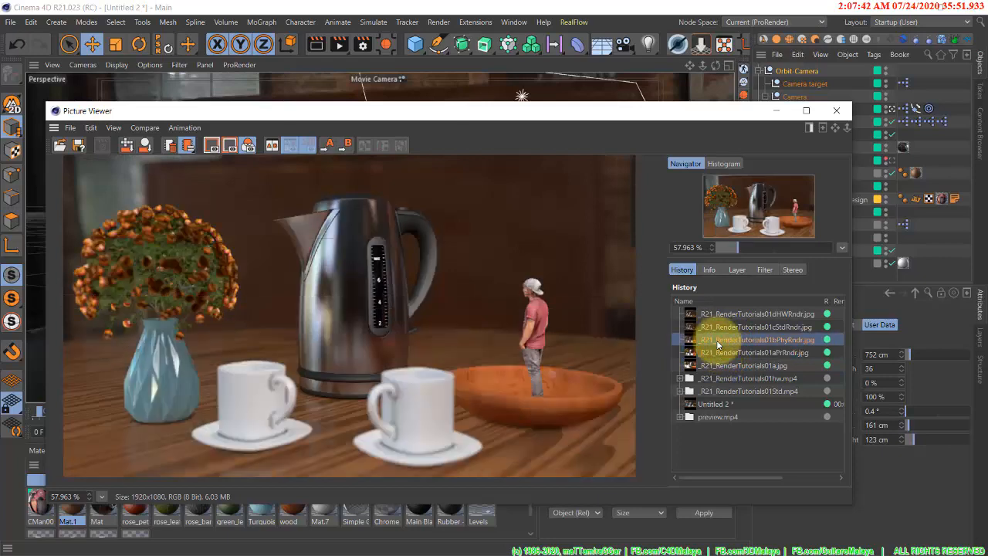
{"action": "left_click", "coordinate": [711, 328]}
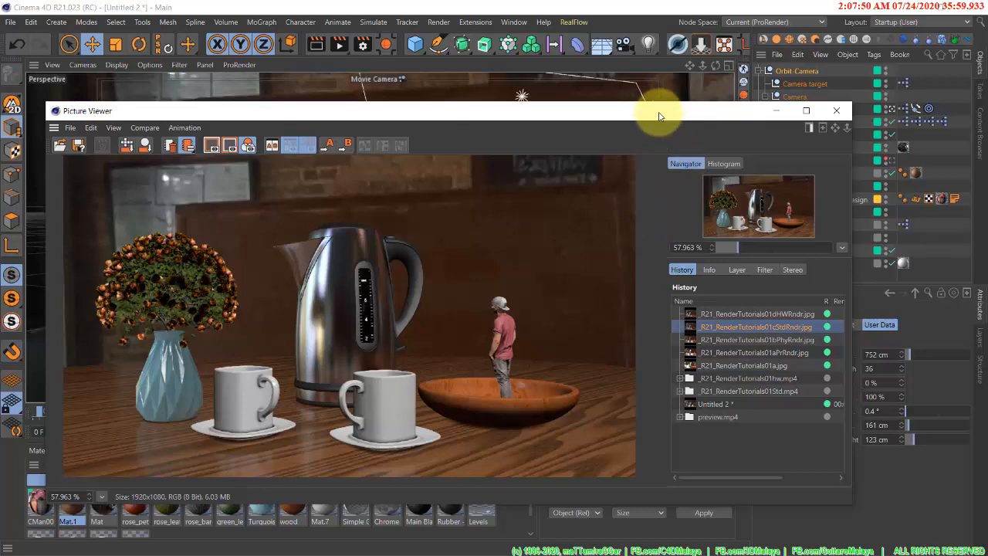
- Move the Picture Viewer window slightly up and view the Physical and ProRender stills again, ending on _R21_RenderTutorials01a.jpg
{"action": "left_click_drag", "start_coordinate": [656, 124], "coordinate": [663, 98]}
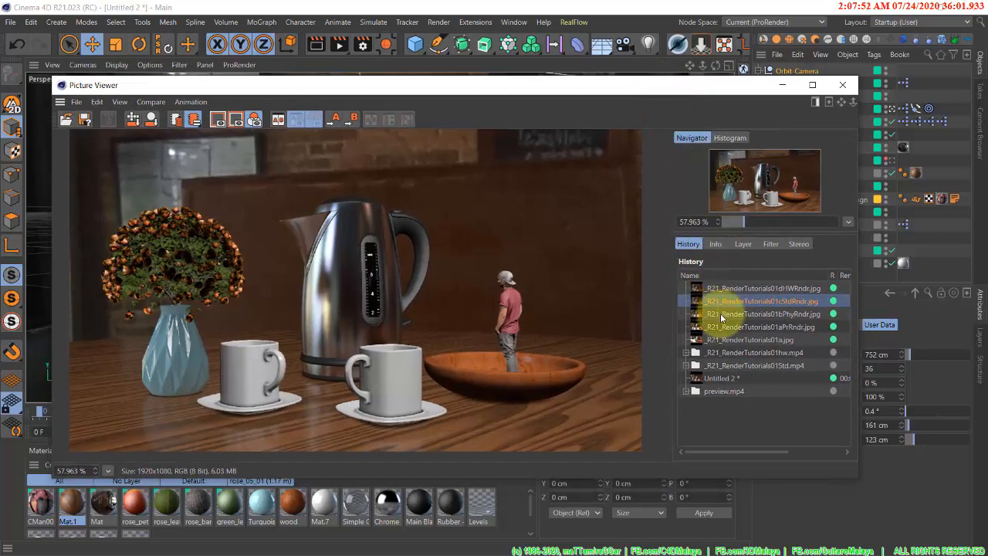
{"action": "left_click", "coordinate": [721, 314]}
{"action": "left_click", "coordinate": [721, 327]}
{"action": "left_click", "coordinate": [724, 341]}
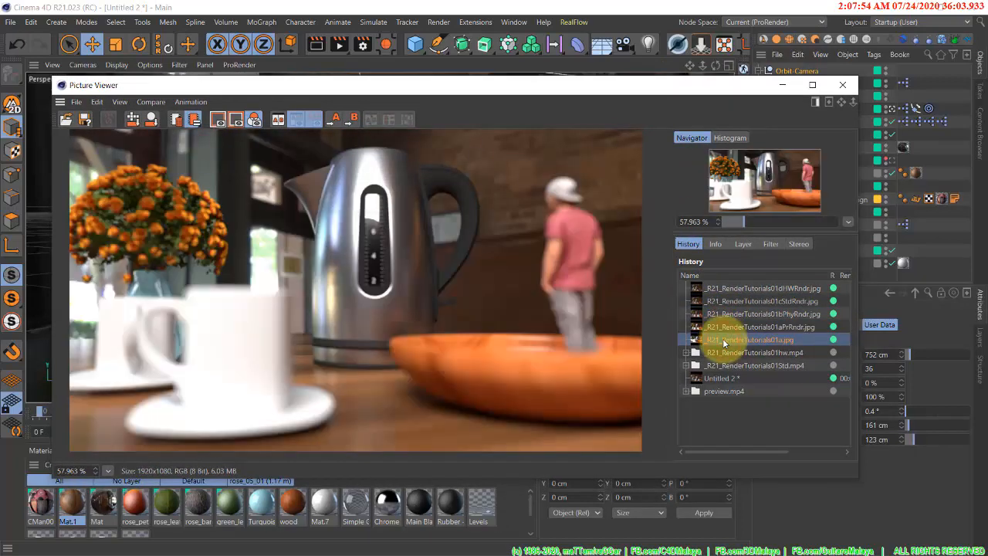